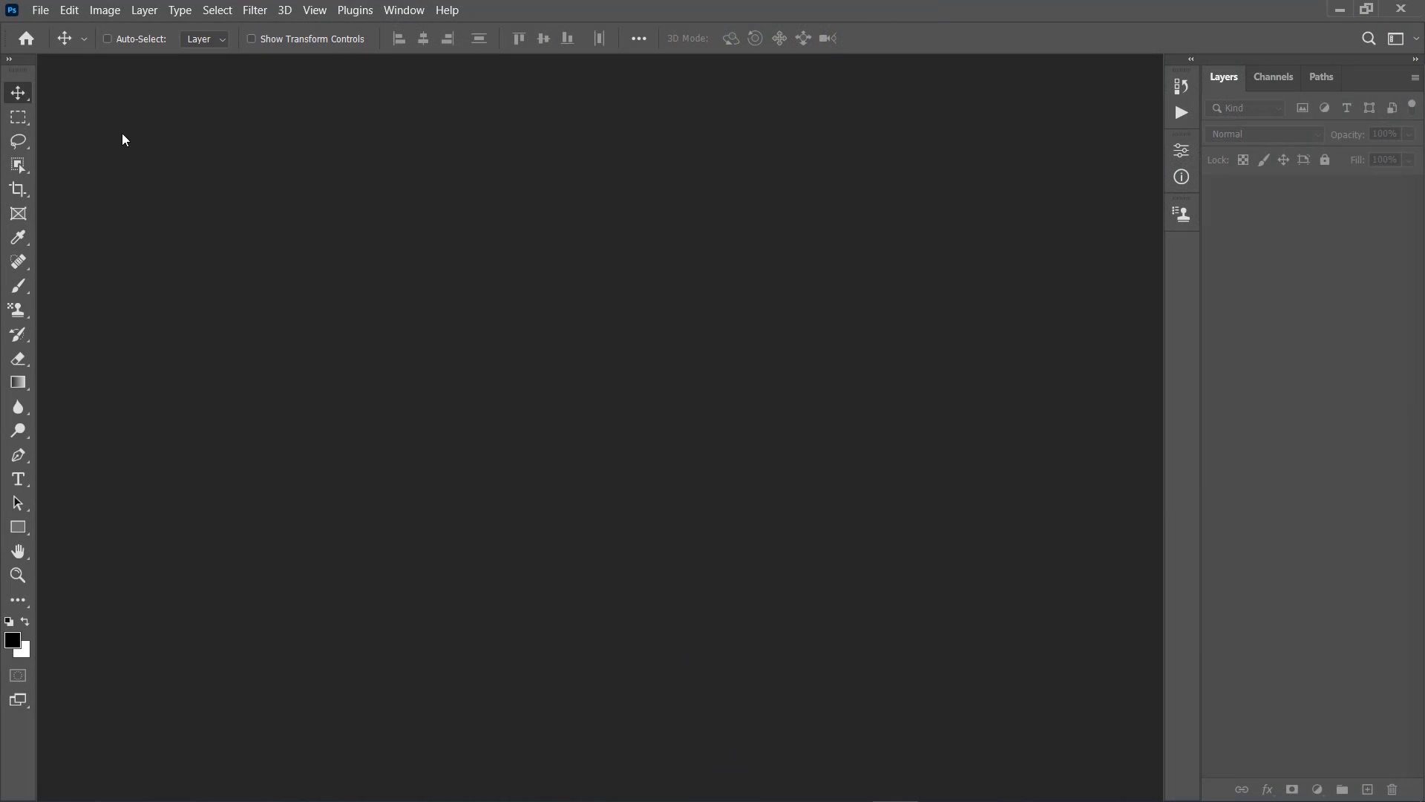
click(41, 11)
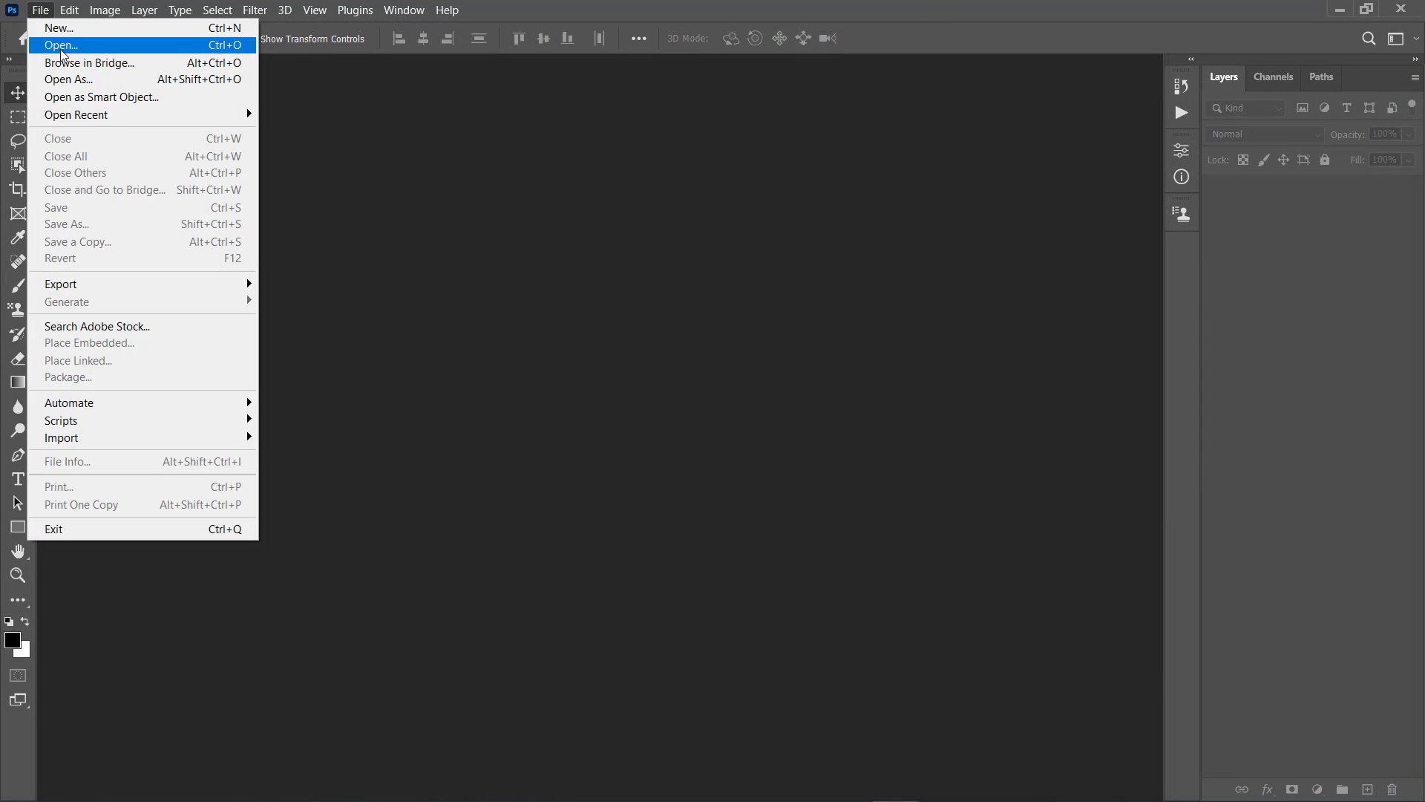
click(62, 45)
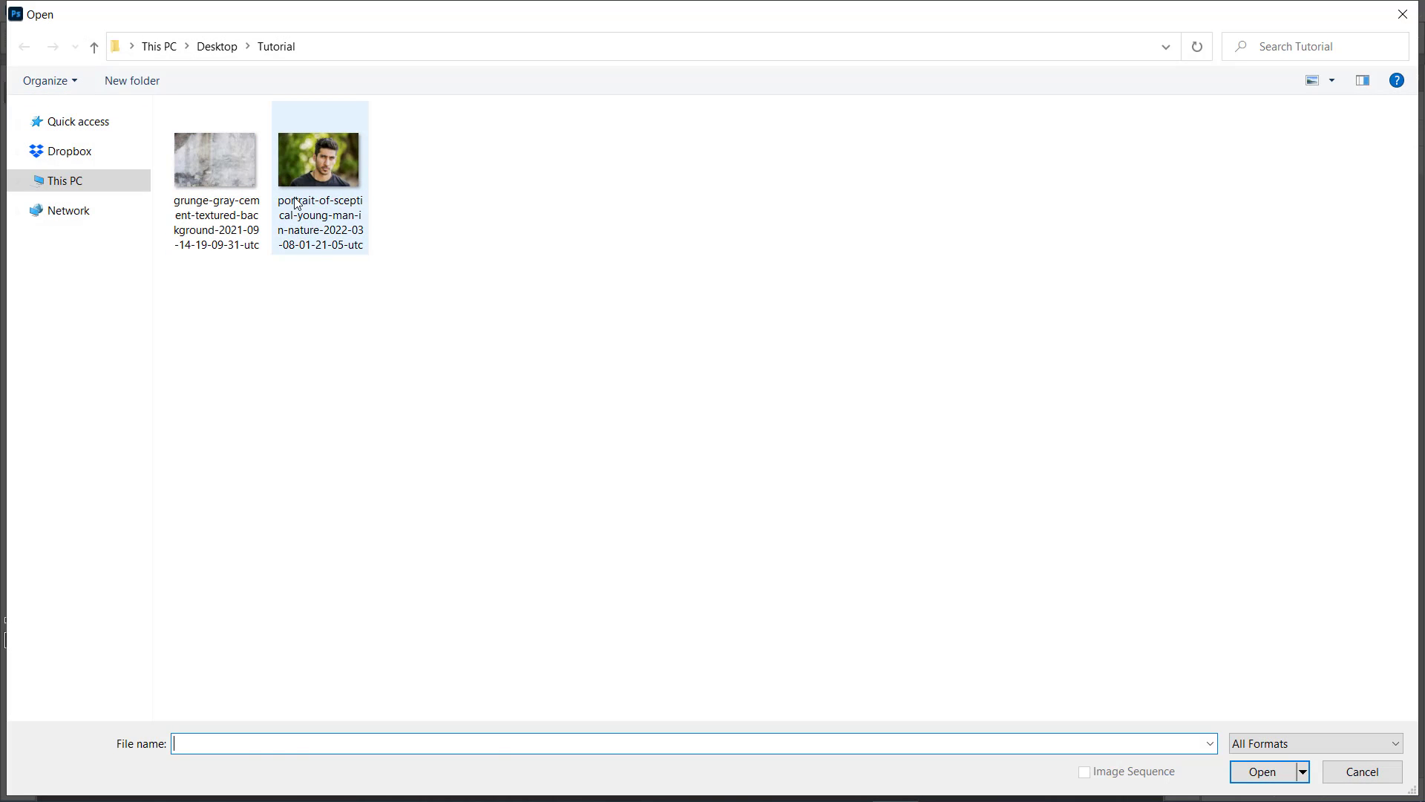
click(321, 222)
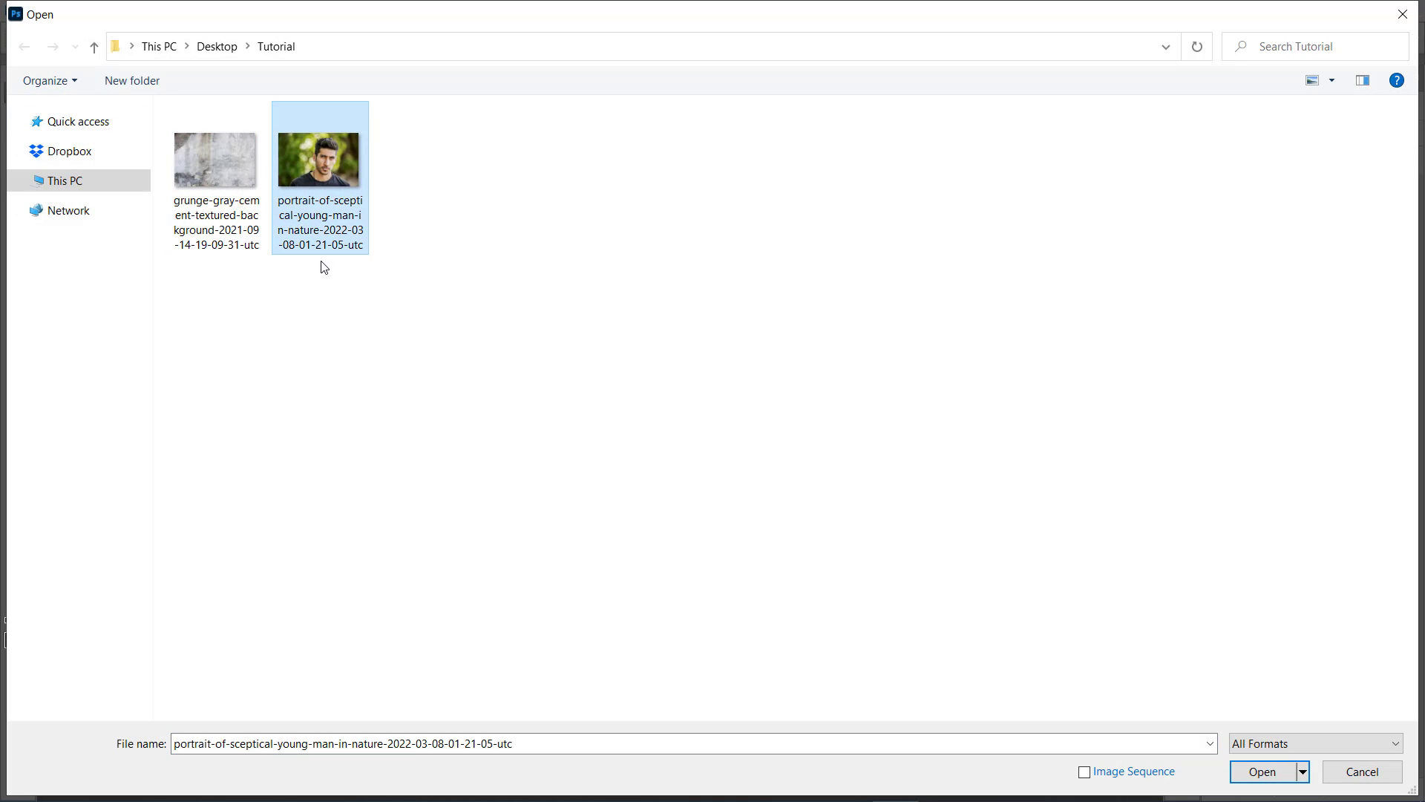
click(1263, 771)
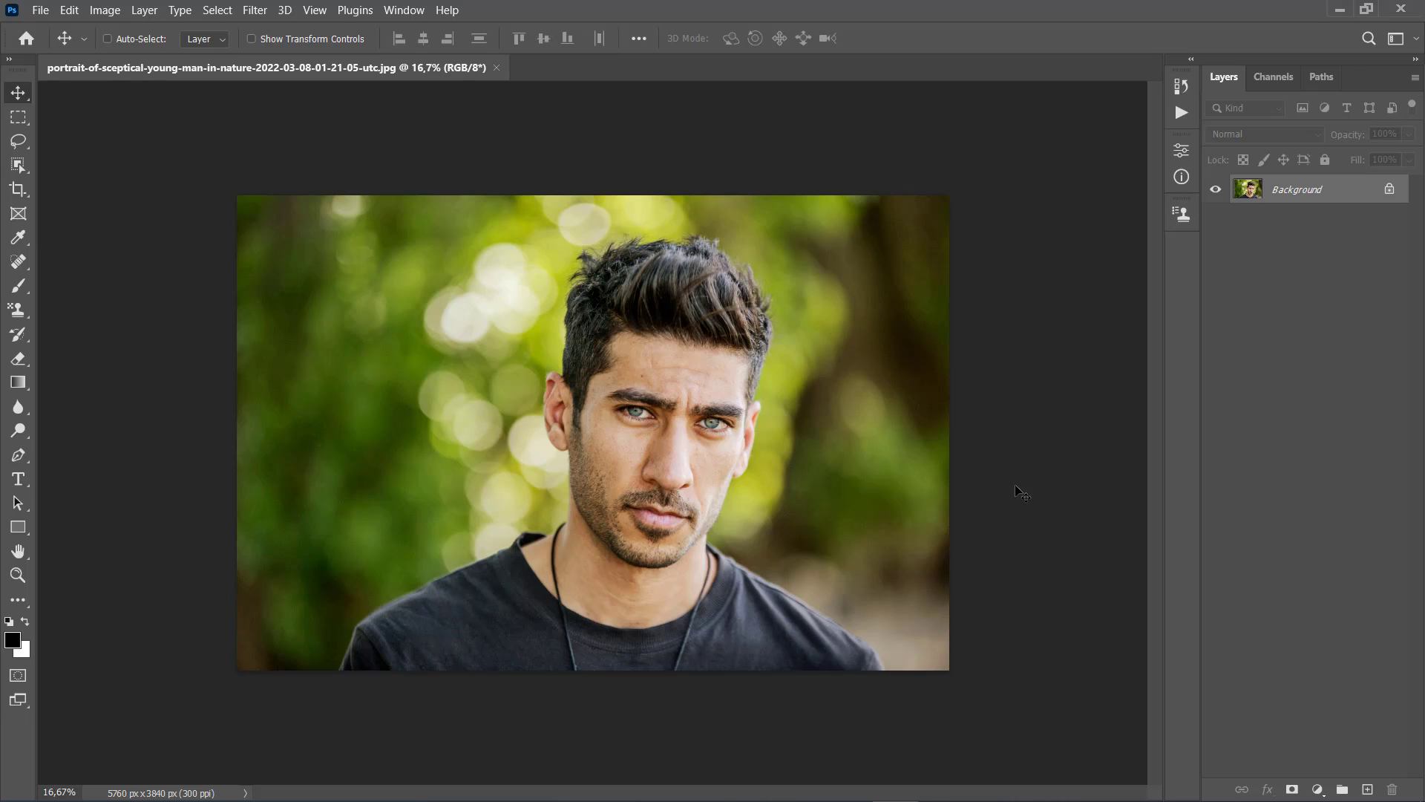
- Resize the image to a width of 4760 pixels, keeping its proportions and the resolution of 300 pixels/inch
click(105, 10)
mouse_move(130, 33)
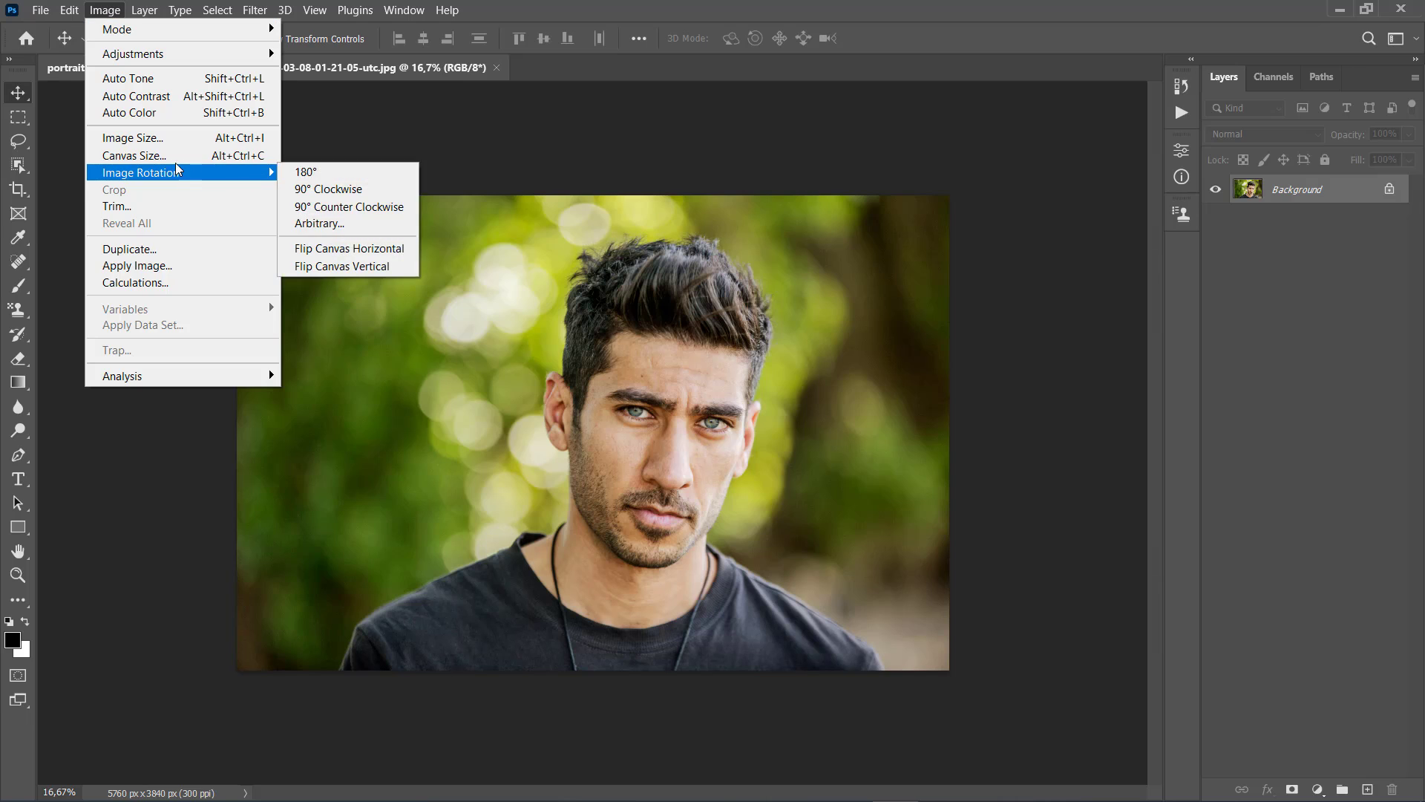
click(145, 140)
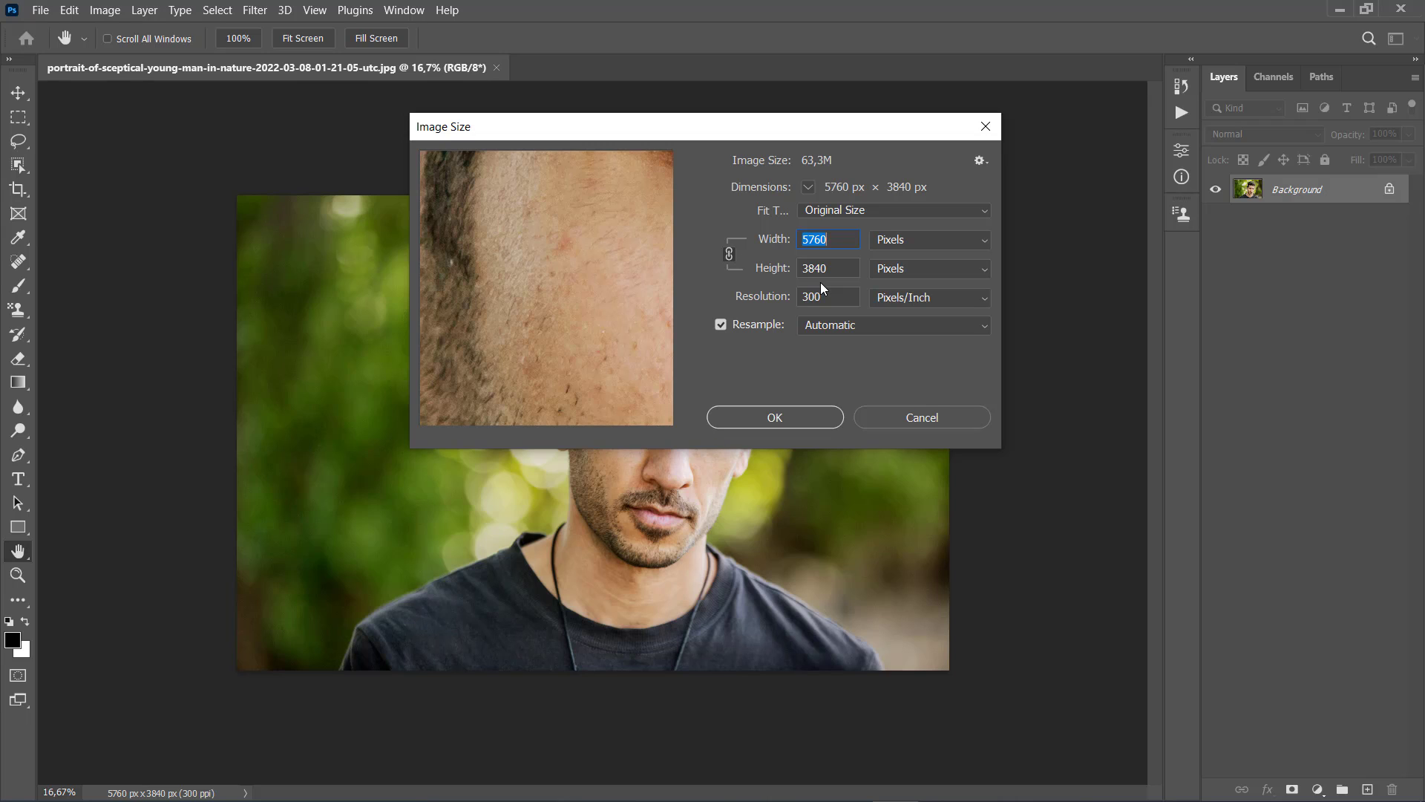
key(BackSpace)
text(4)
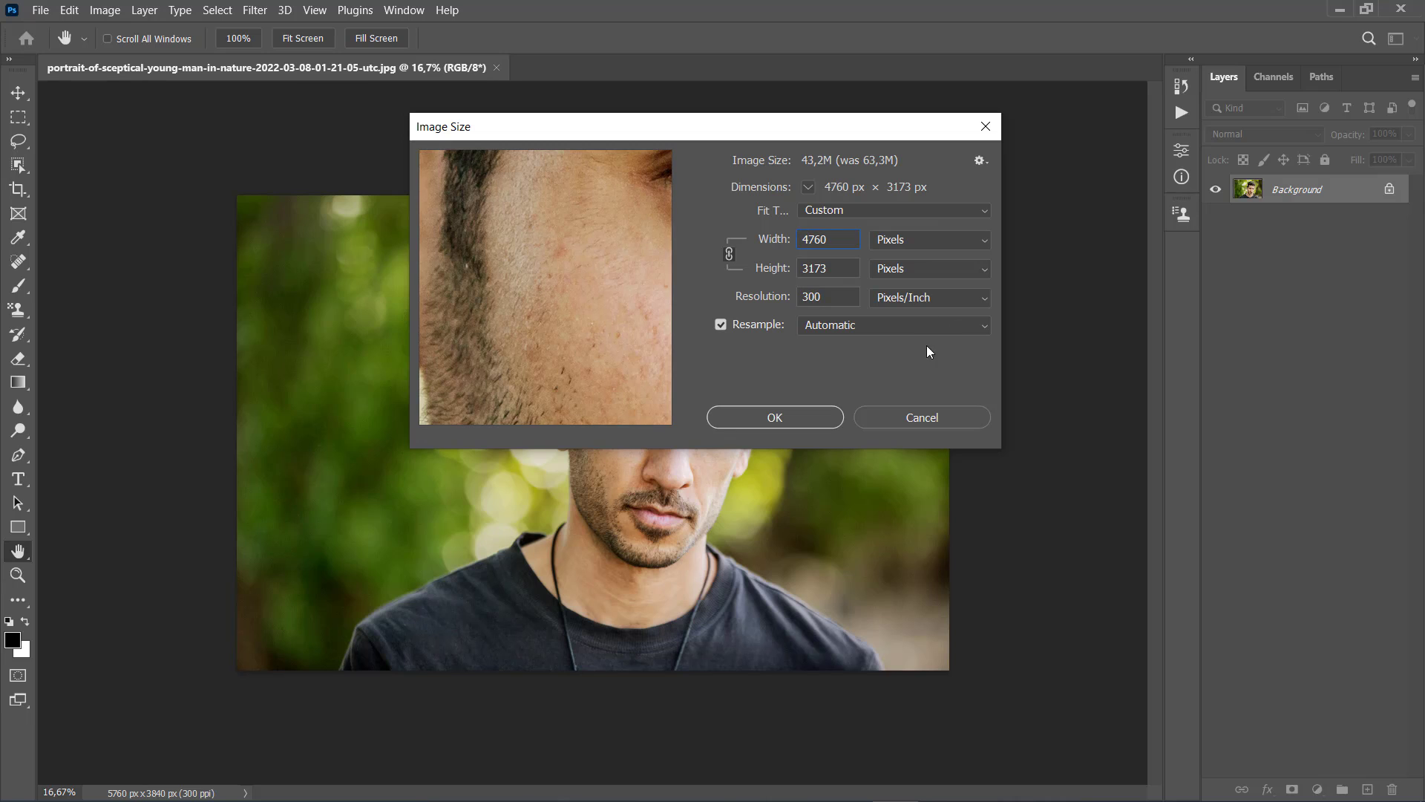
click(776, 412)
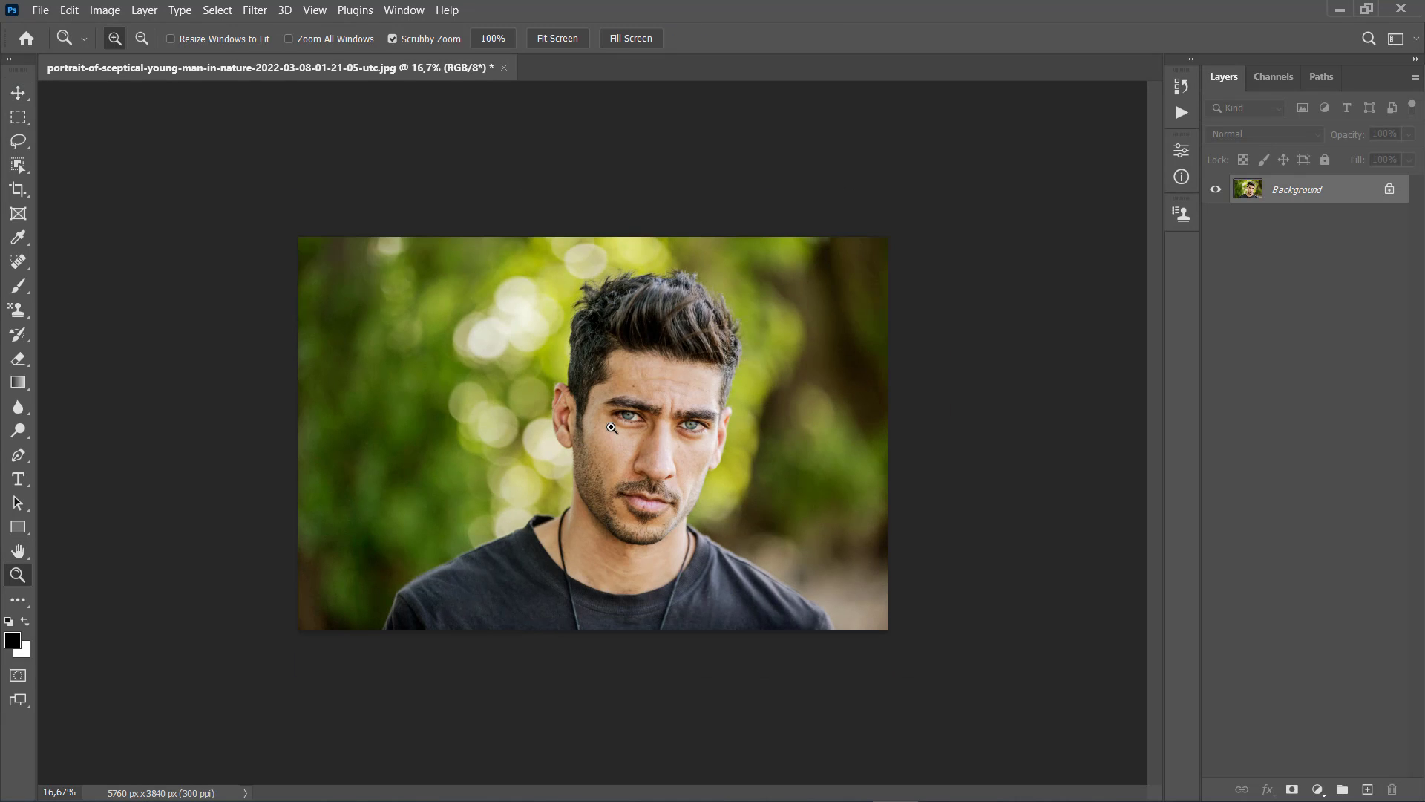
click(612, 428)
key(v)
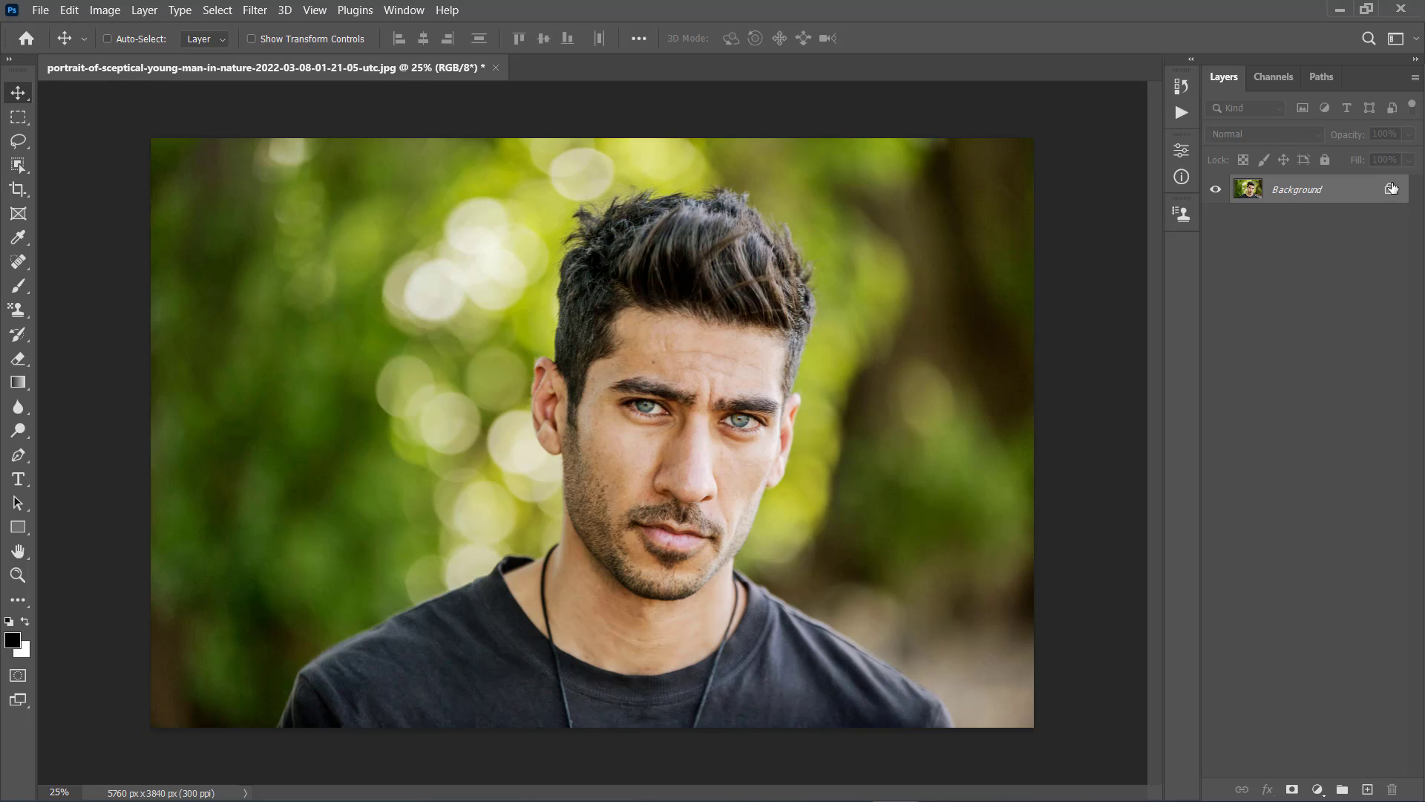
- Convert the locked Background into a regular layer, and turn that layer back into the Background
double_click(1349, 199)
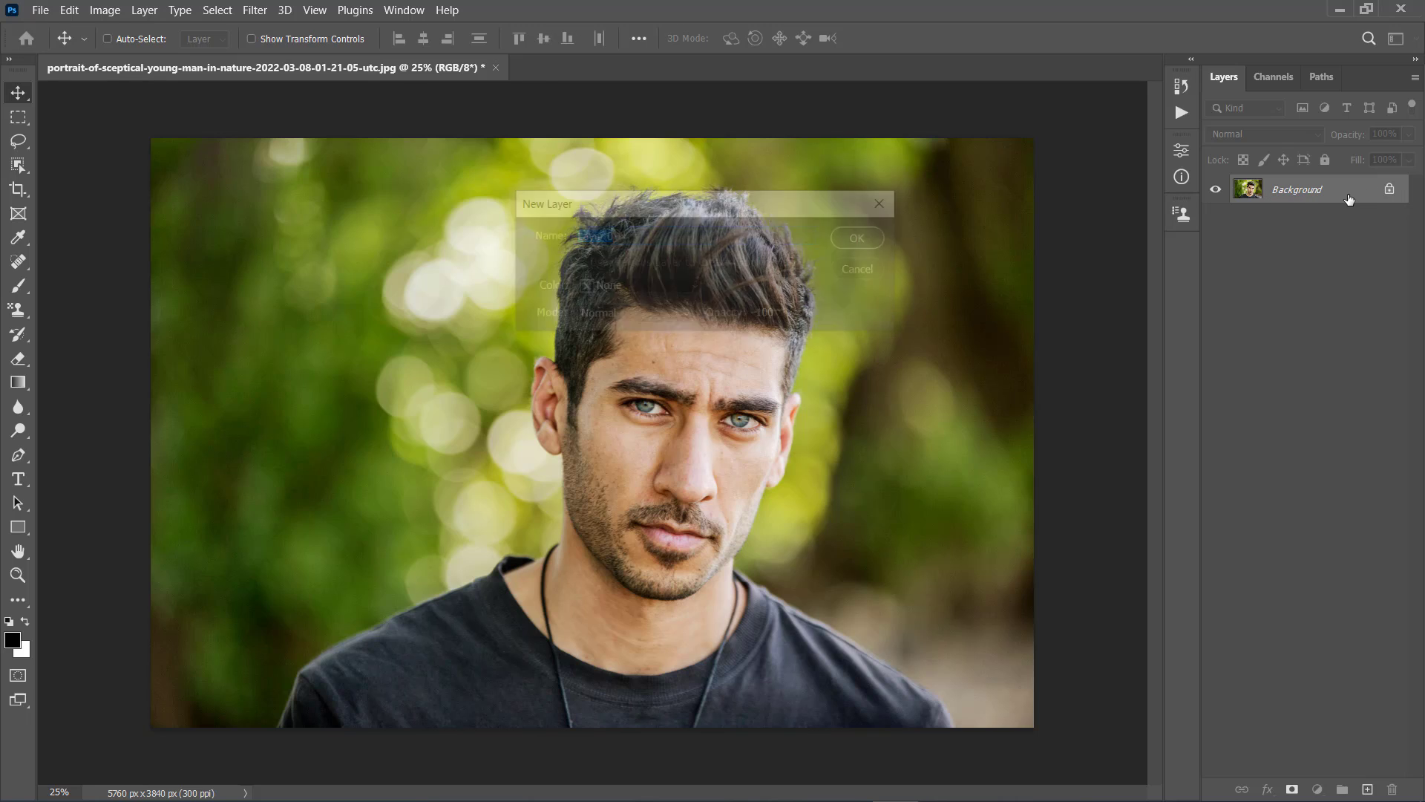
key(Return)
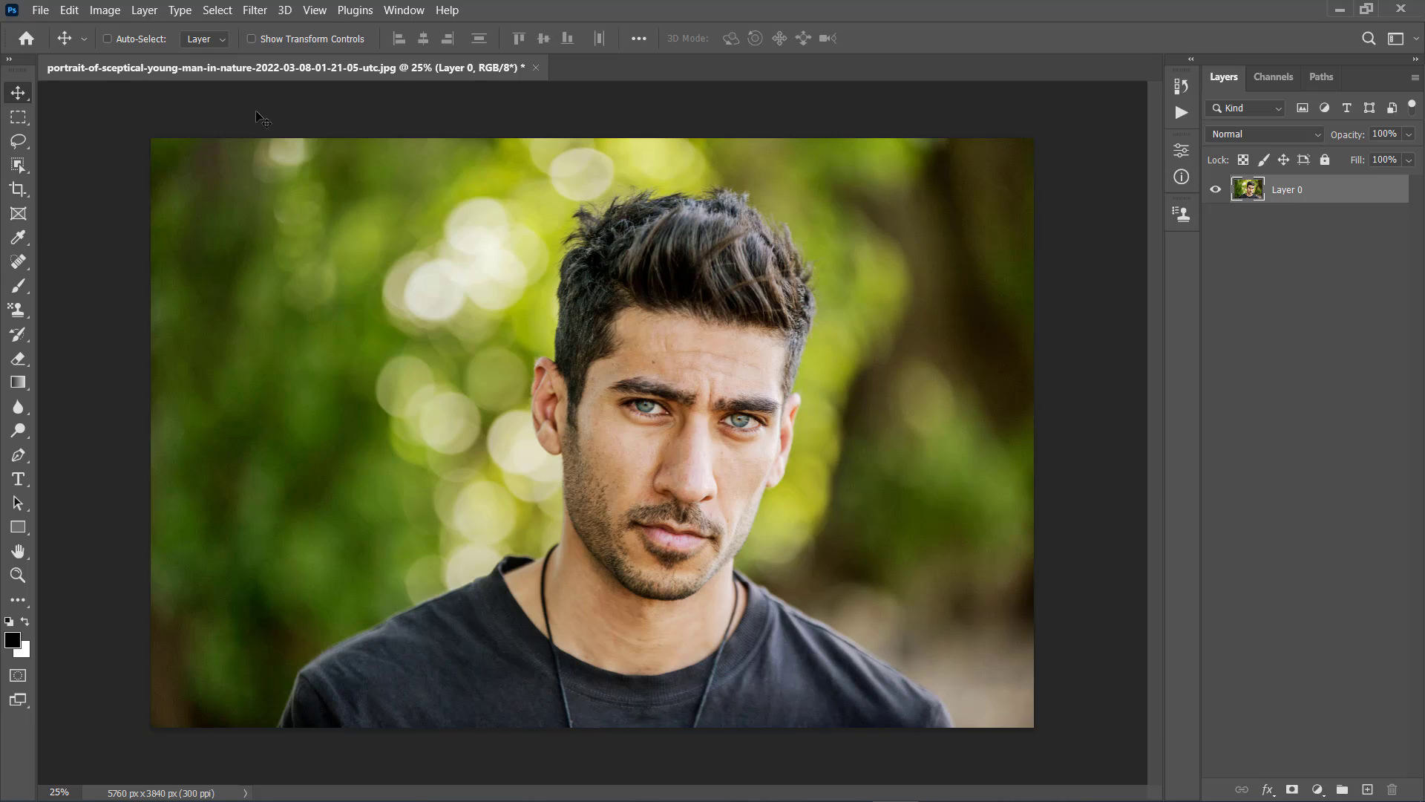
click(144, 10)
mouse_move(144, 31)
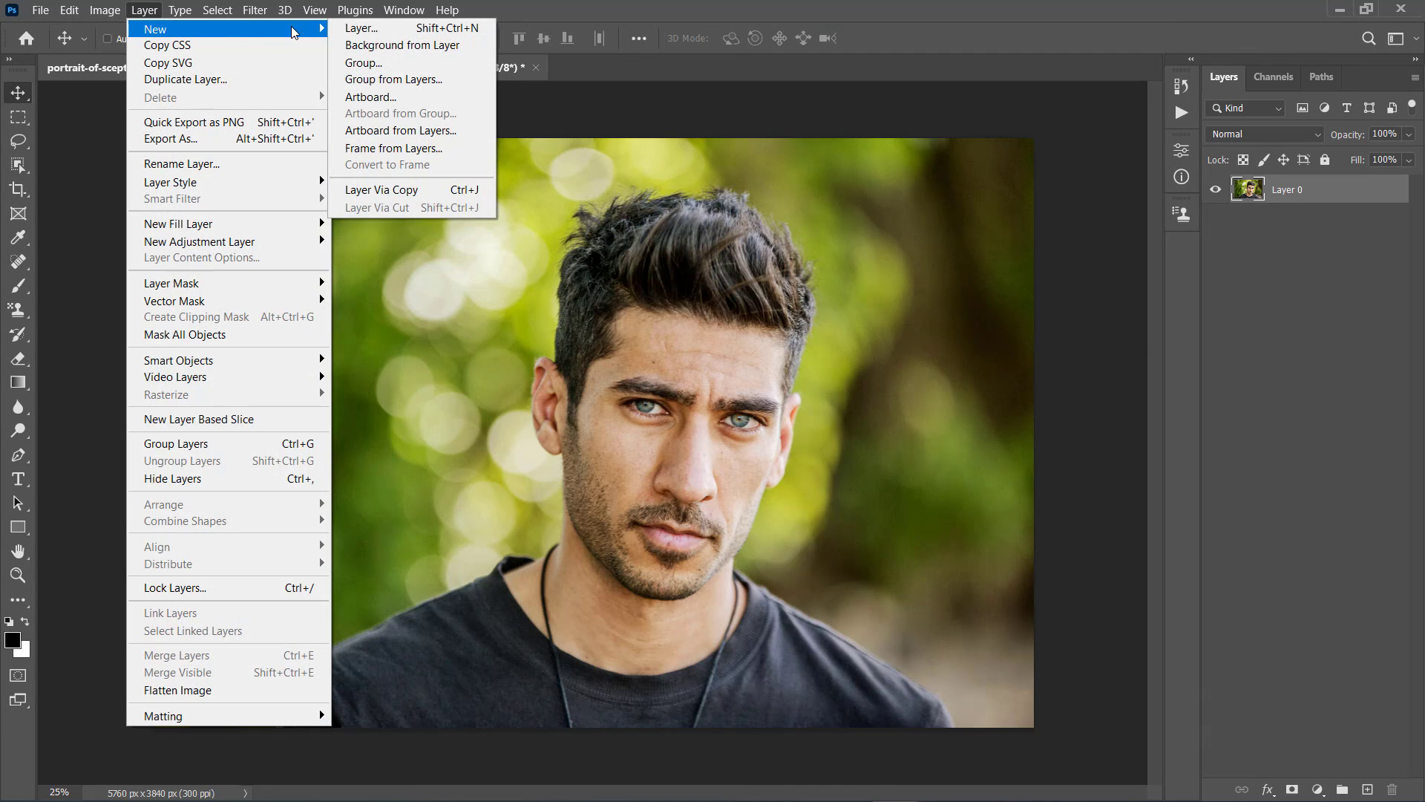
click(426, 52)
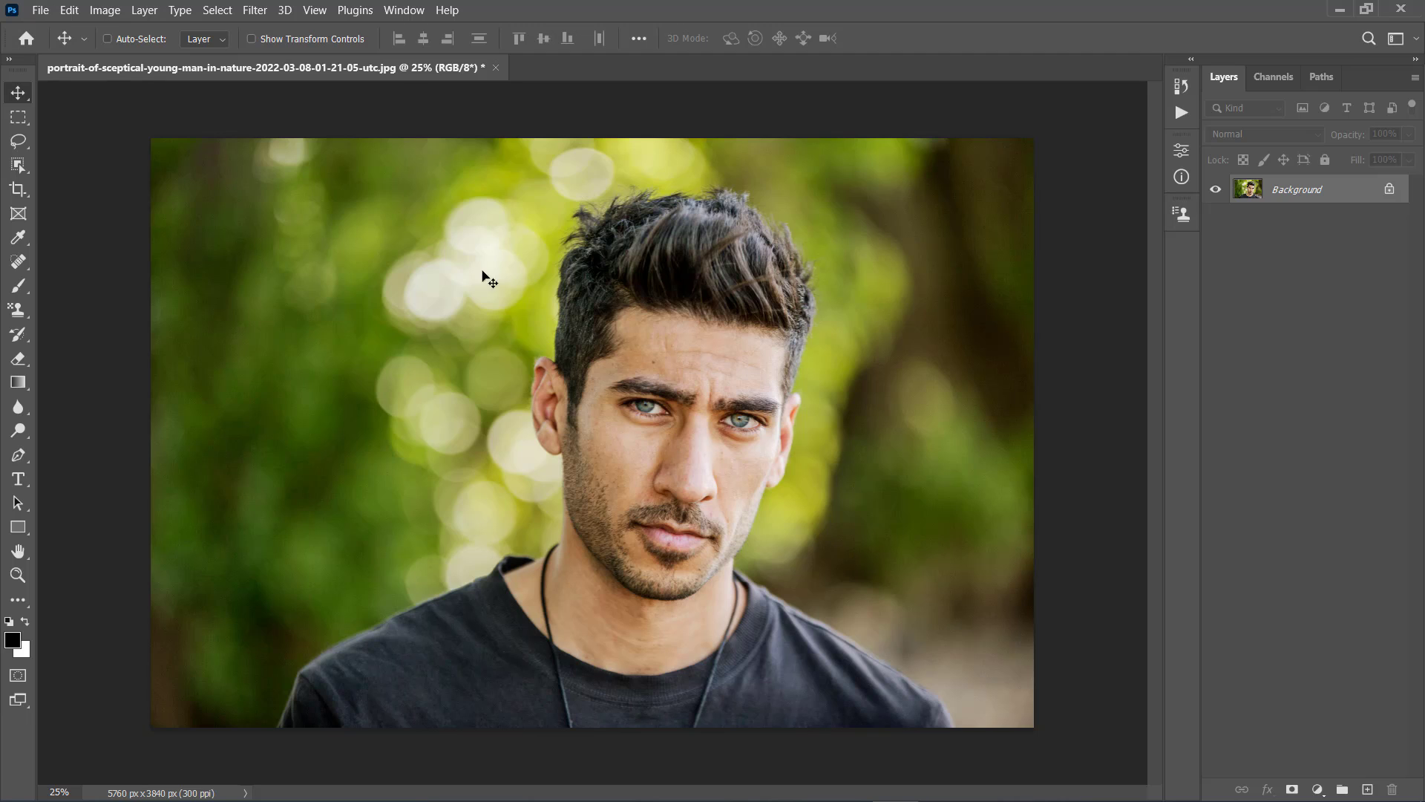
- Select the man in the photo automatically with the Select Subject command
click(218, 10)
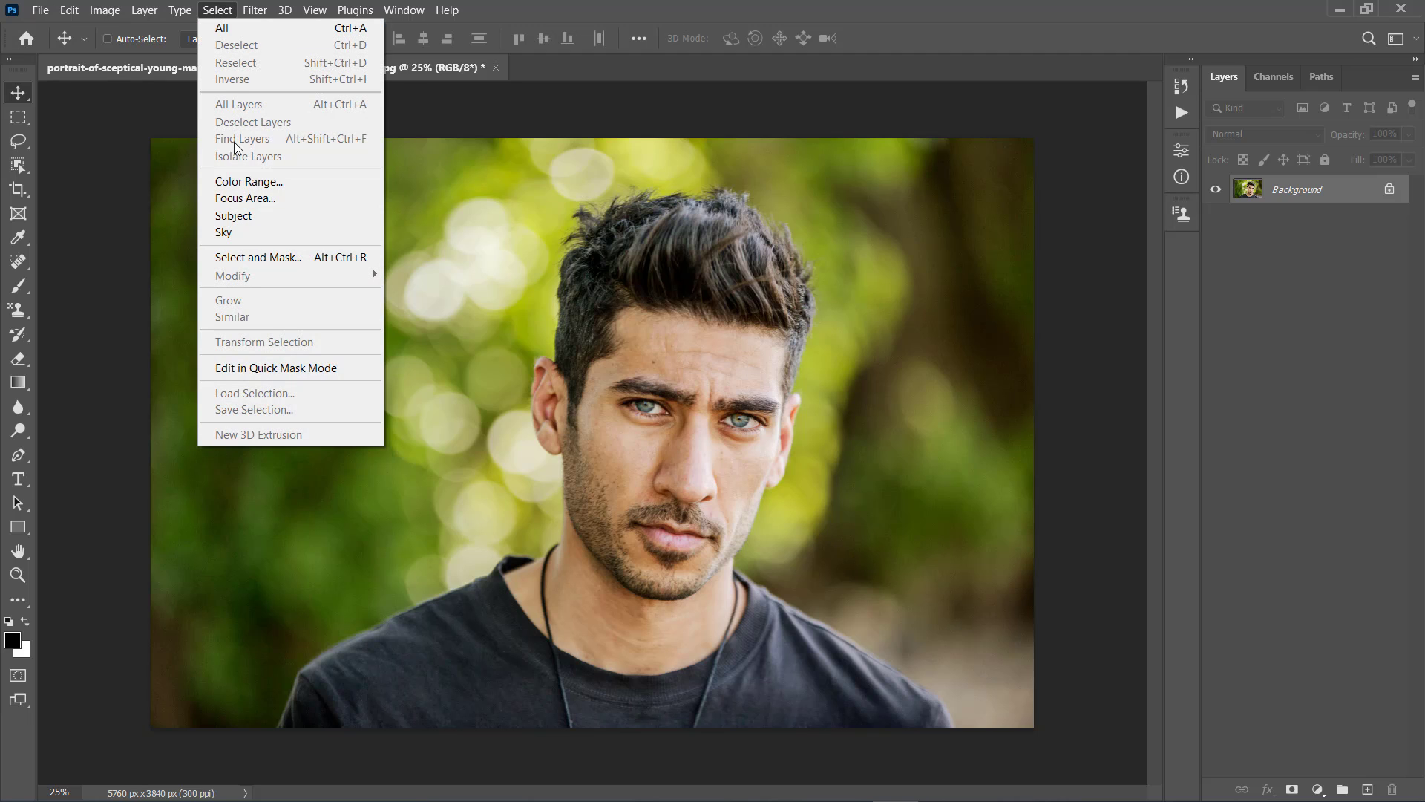
click(236, 216)
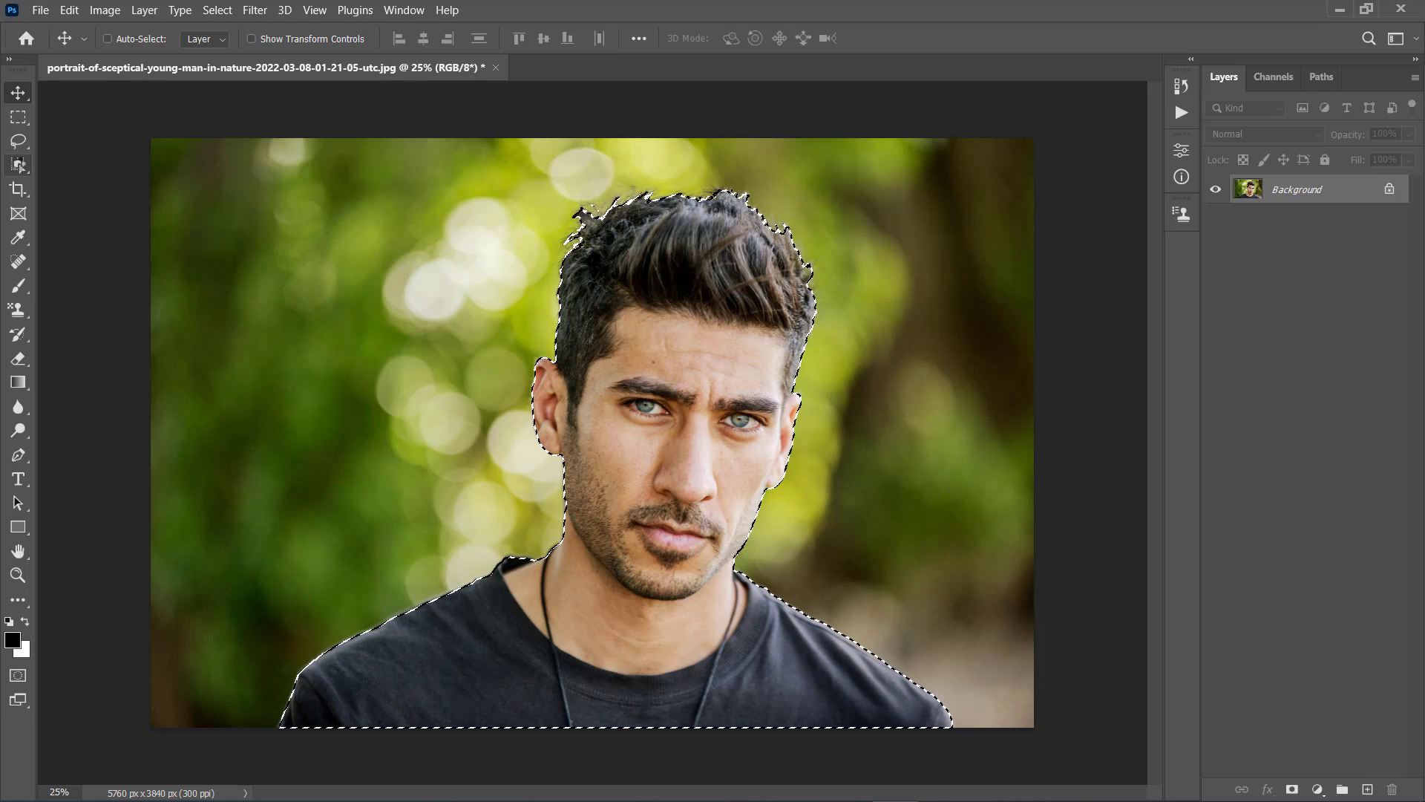
- Enlarge the Quick Selection tool's brush to 150 pixels and return to the Move tool
right_click(20, 166)
click(99, 186)
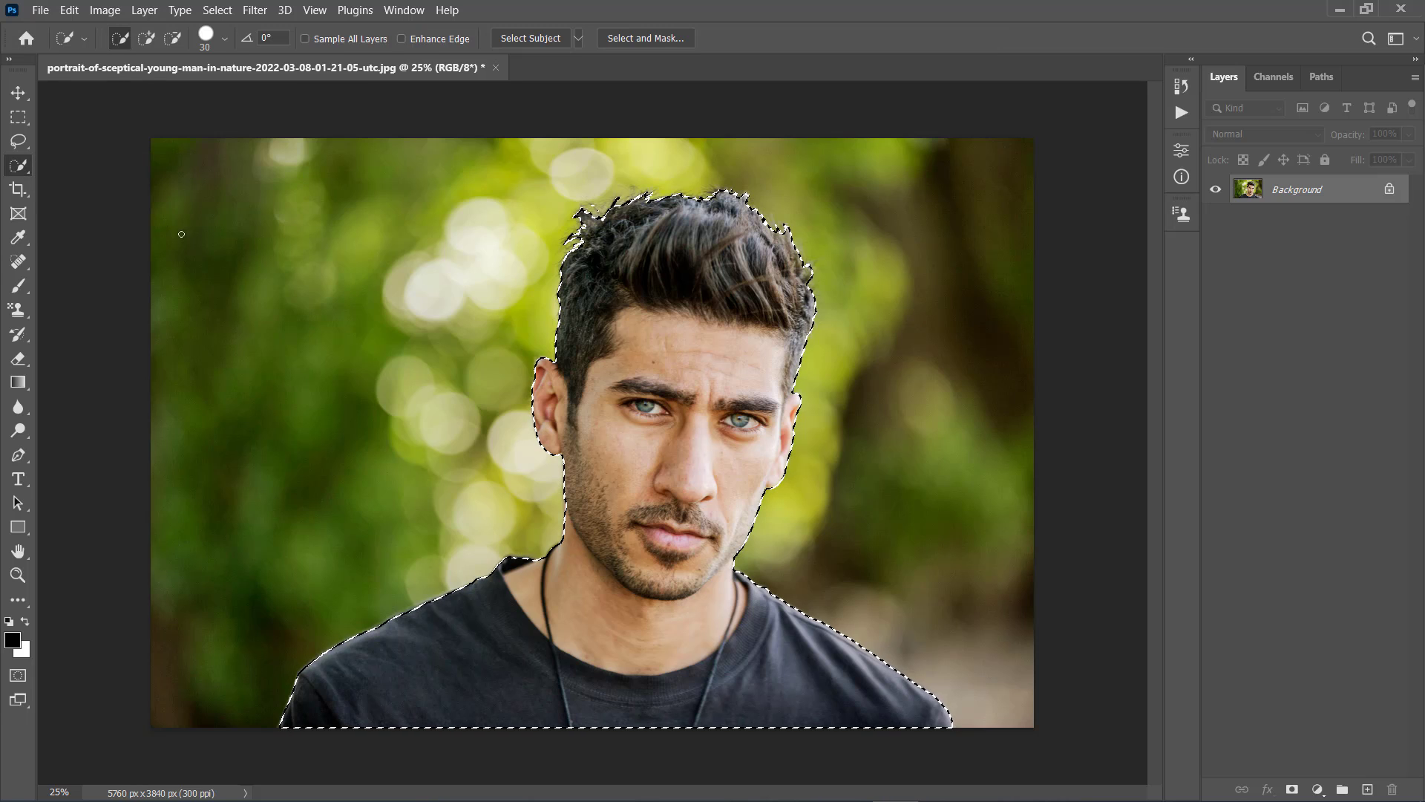
key(bracketright)
key(bracketright)
key(bracketright)
key(bracketright)
key(bracketright)
key(bracketright)
key(bracketright)
key(bracketright)
key(bracketright)
key(v)
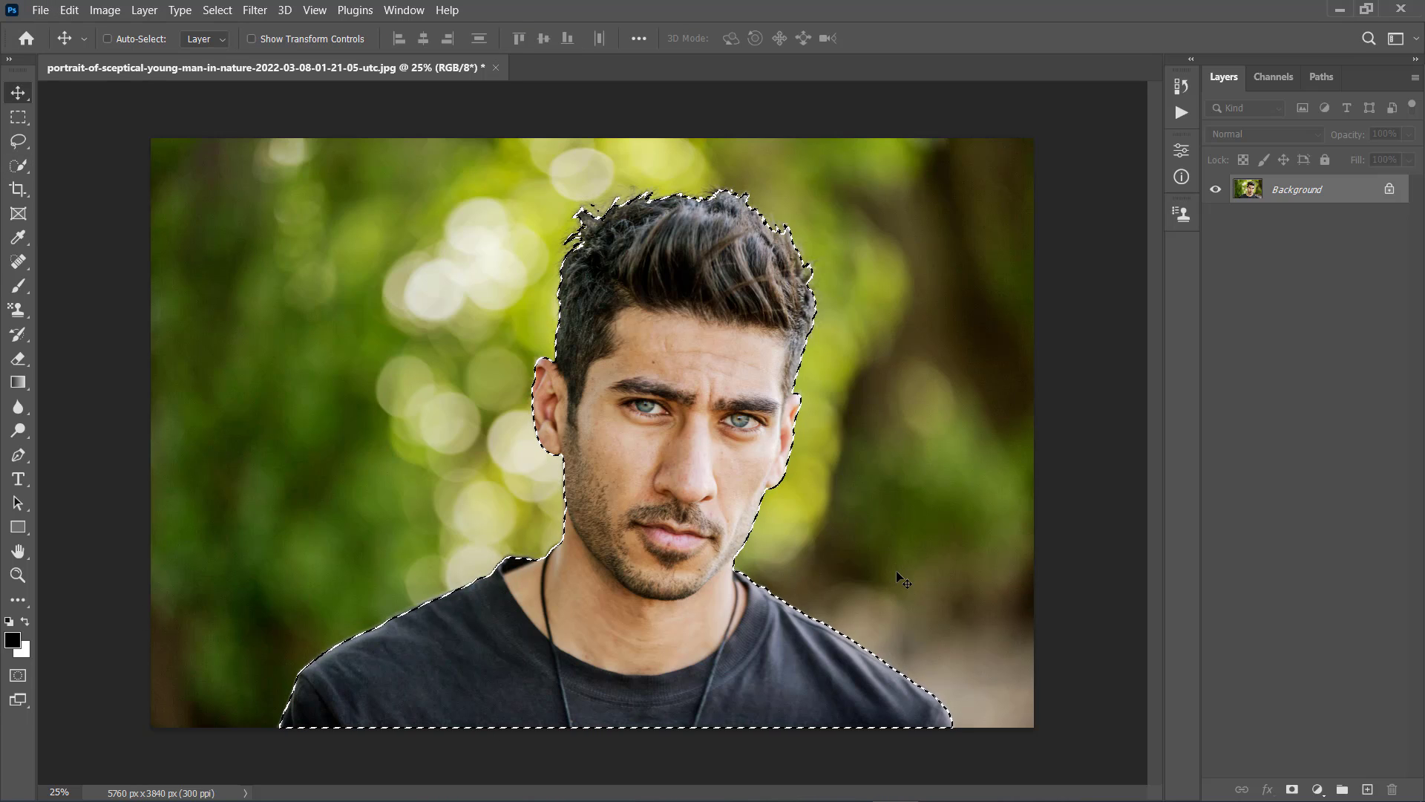
- Smooth the selection around the man with a sample radius of 2 pixels
click(218, 10)
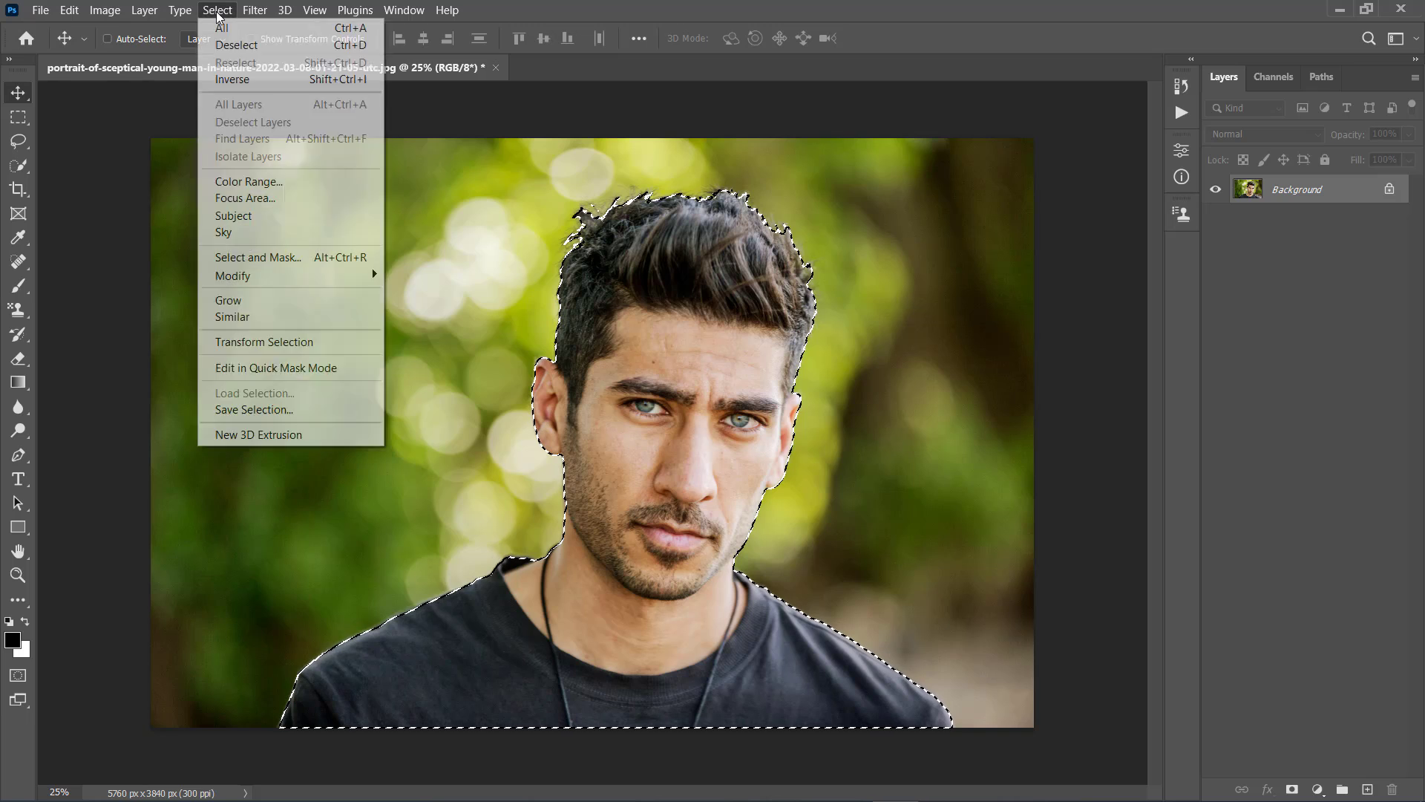
mouse_move(223, 277)
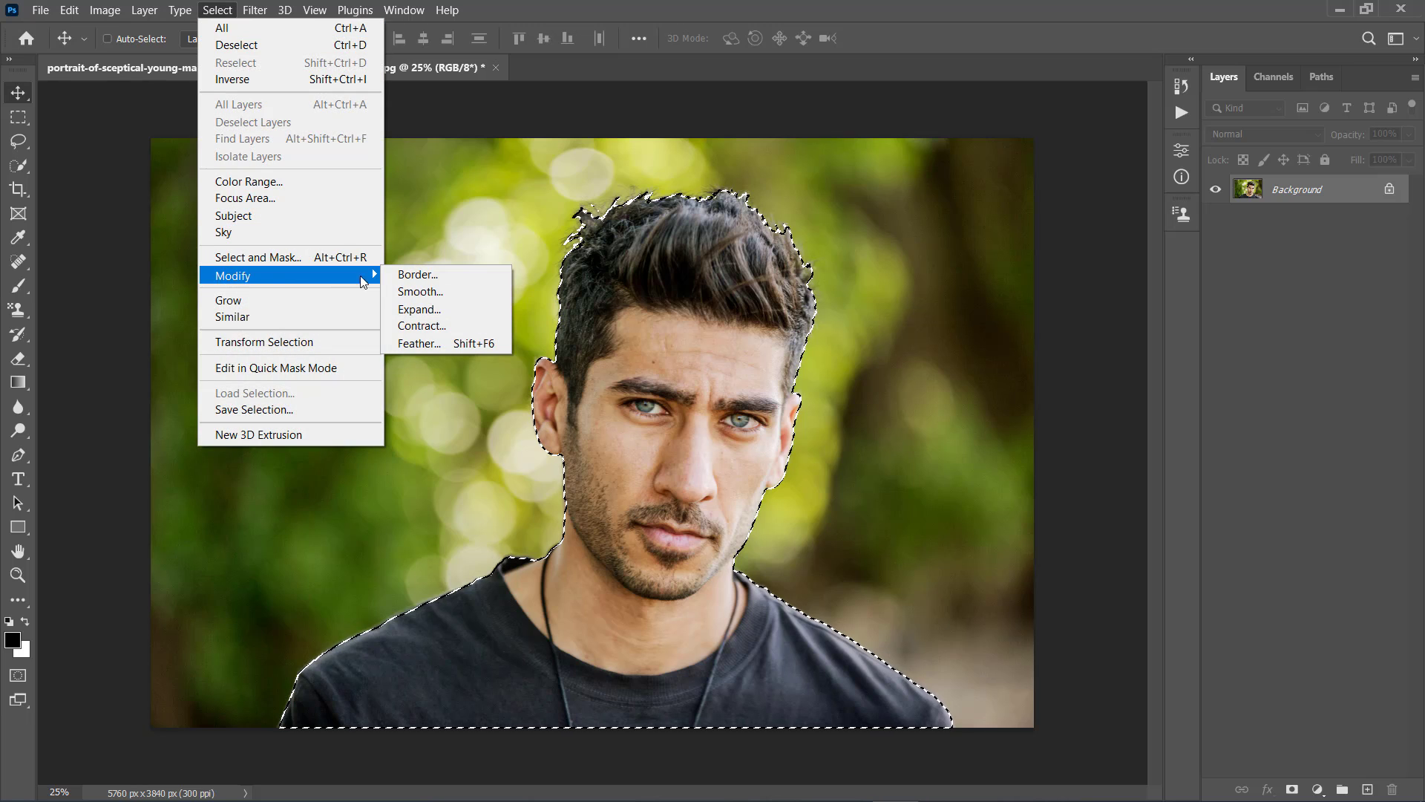
click(427, 299)
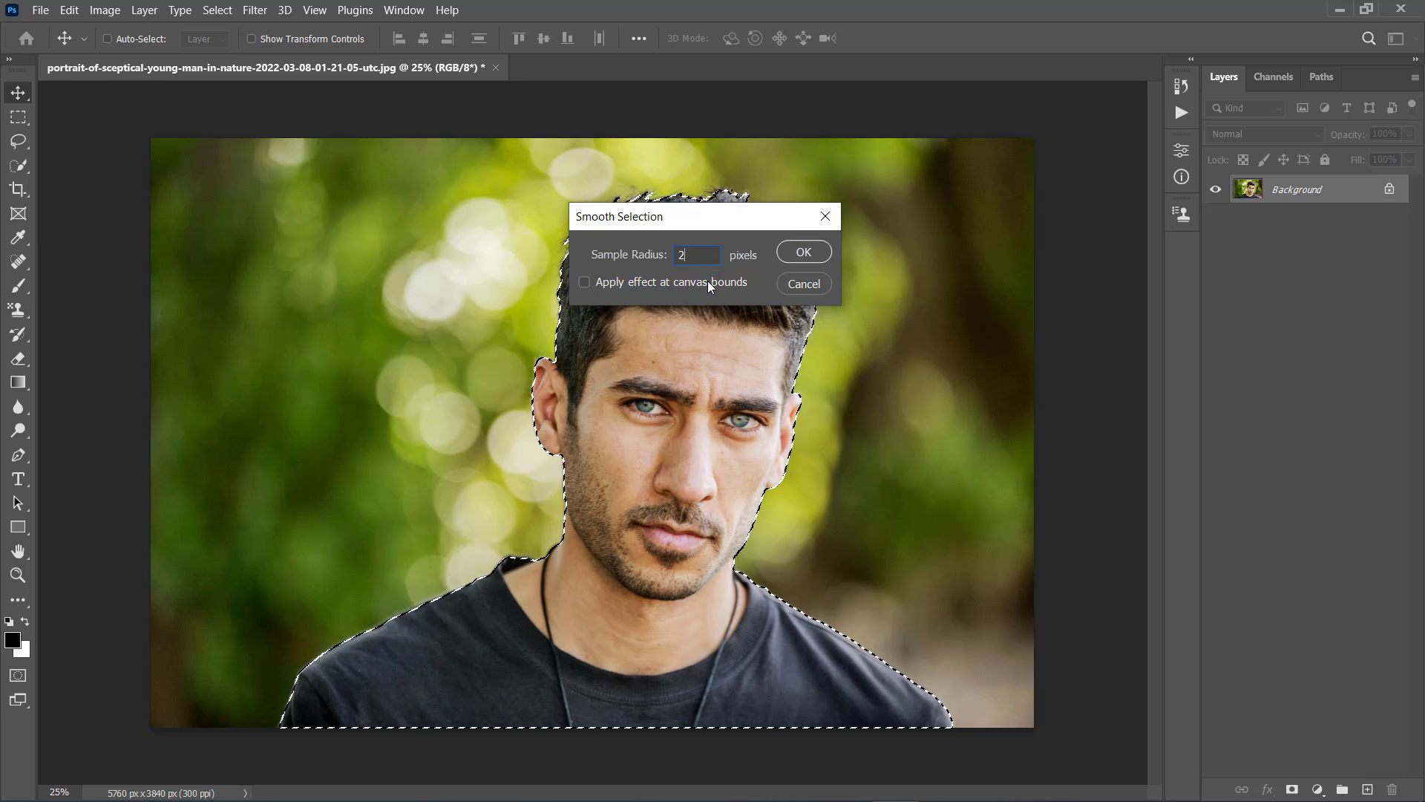
click(782, 255)
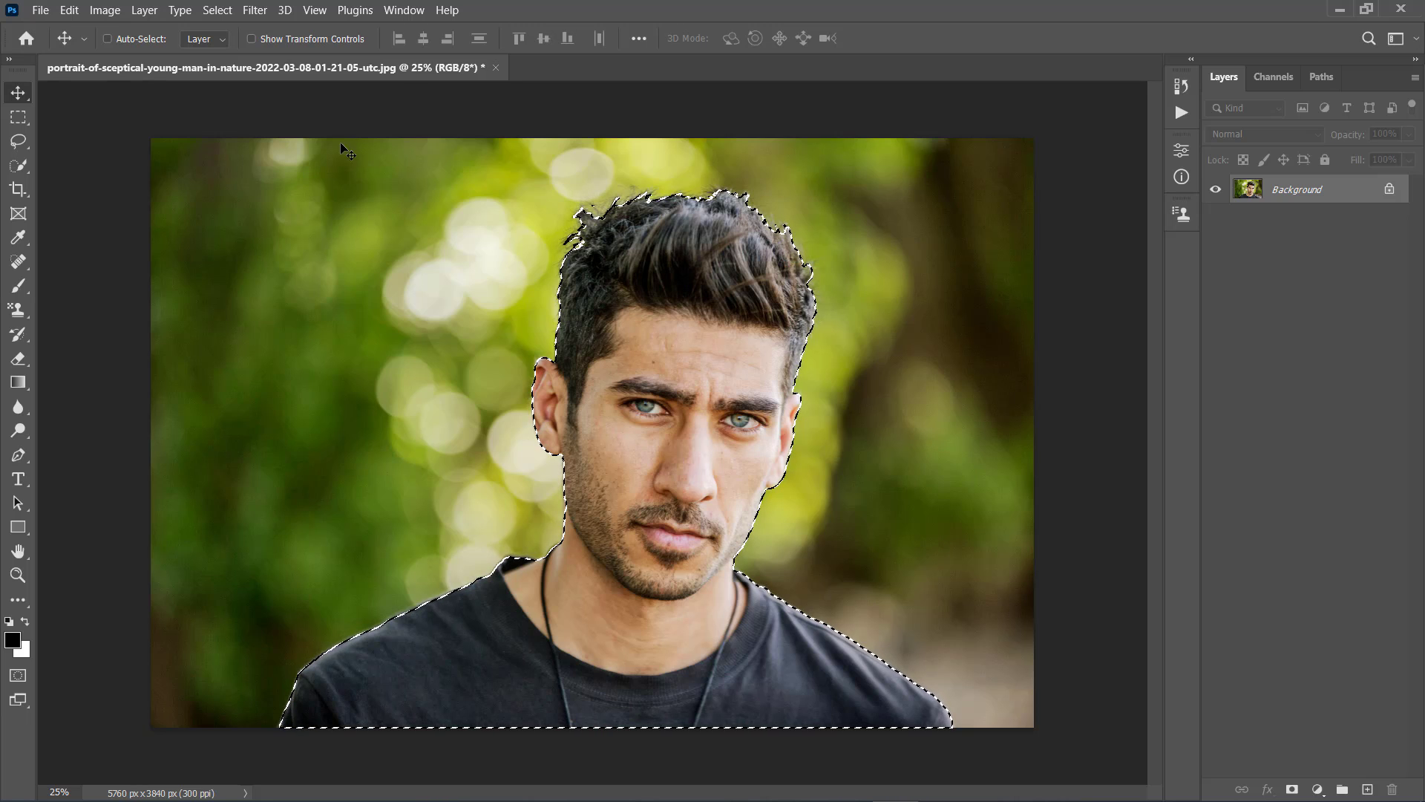
- Contract the selection around the man by 1 pixel
click(218, 10)
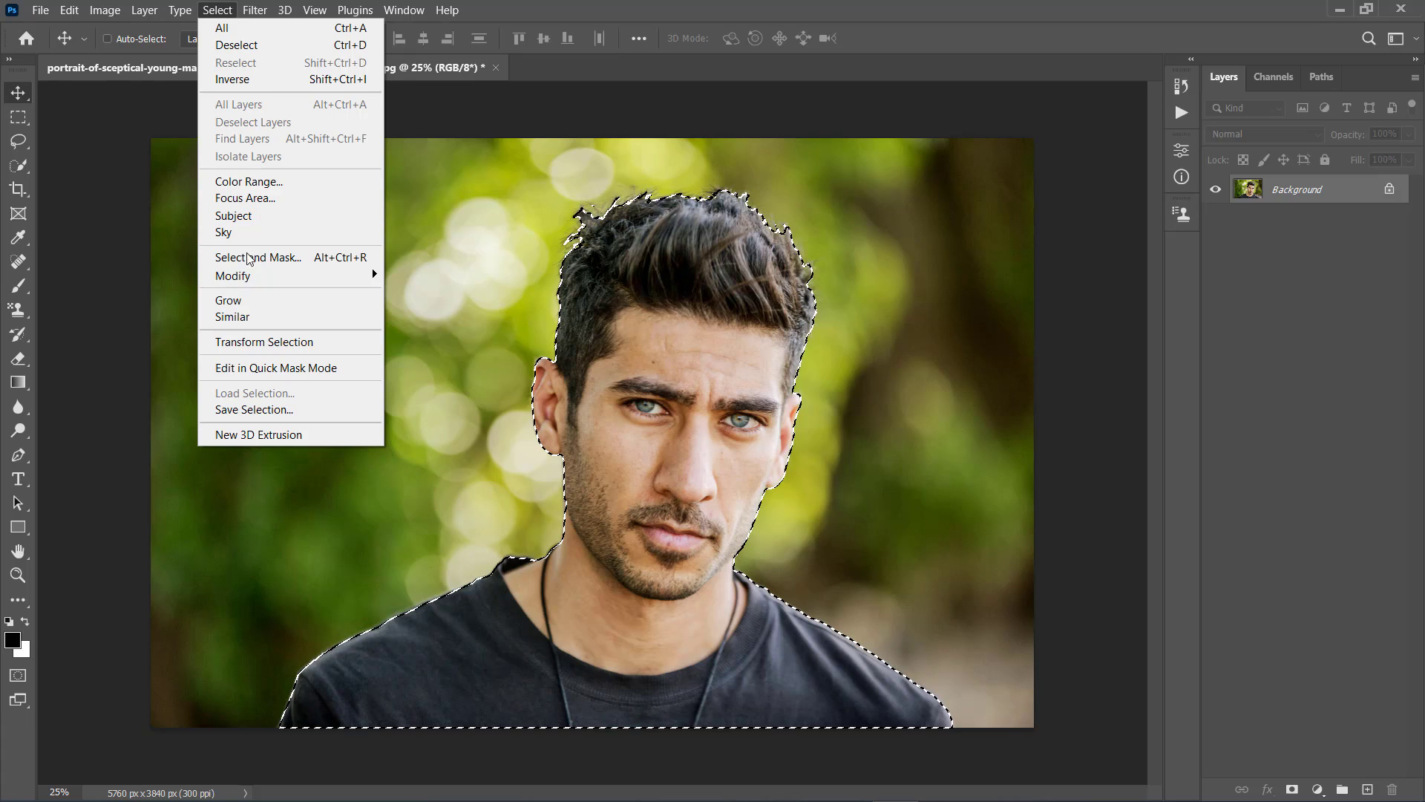
mouse_move(268, 280)
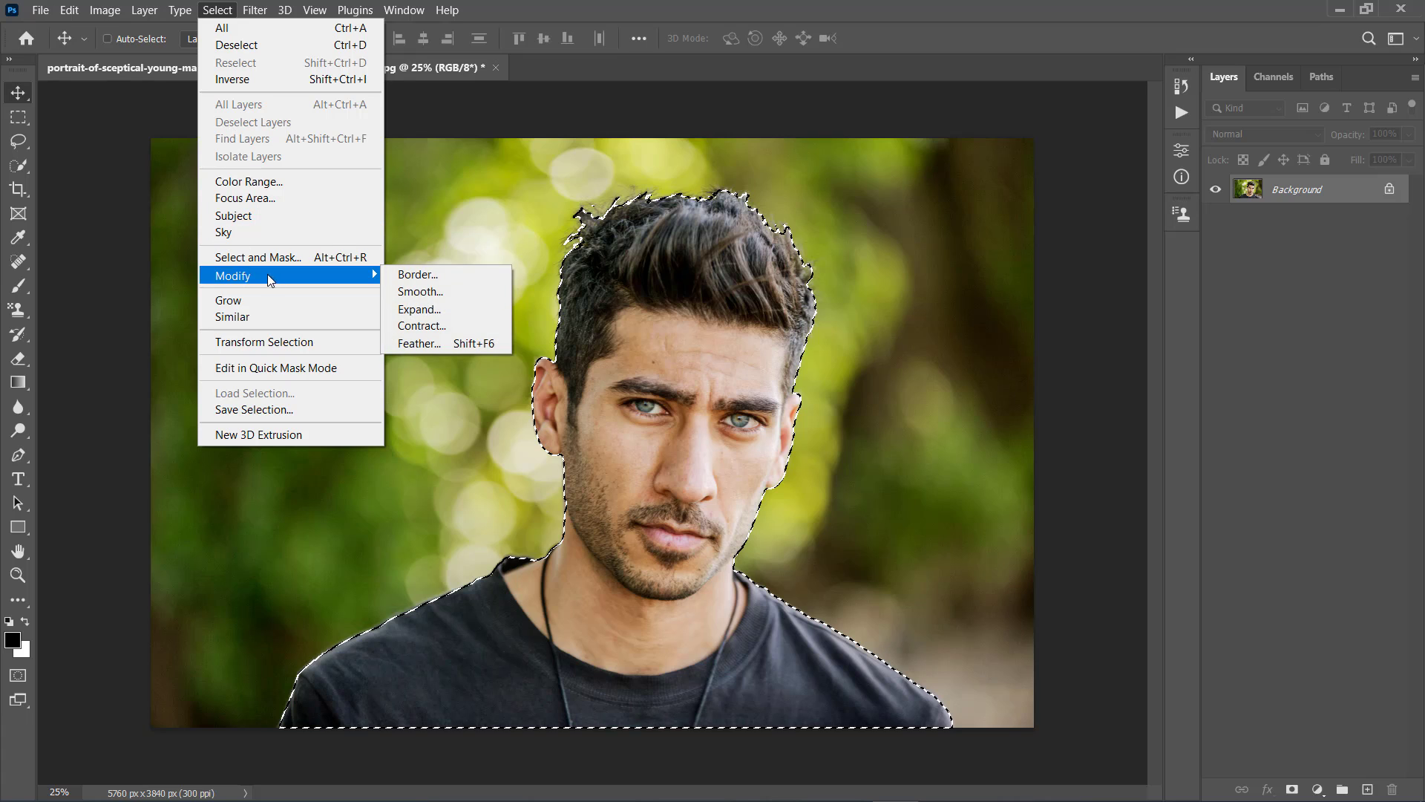
click(423, 330)
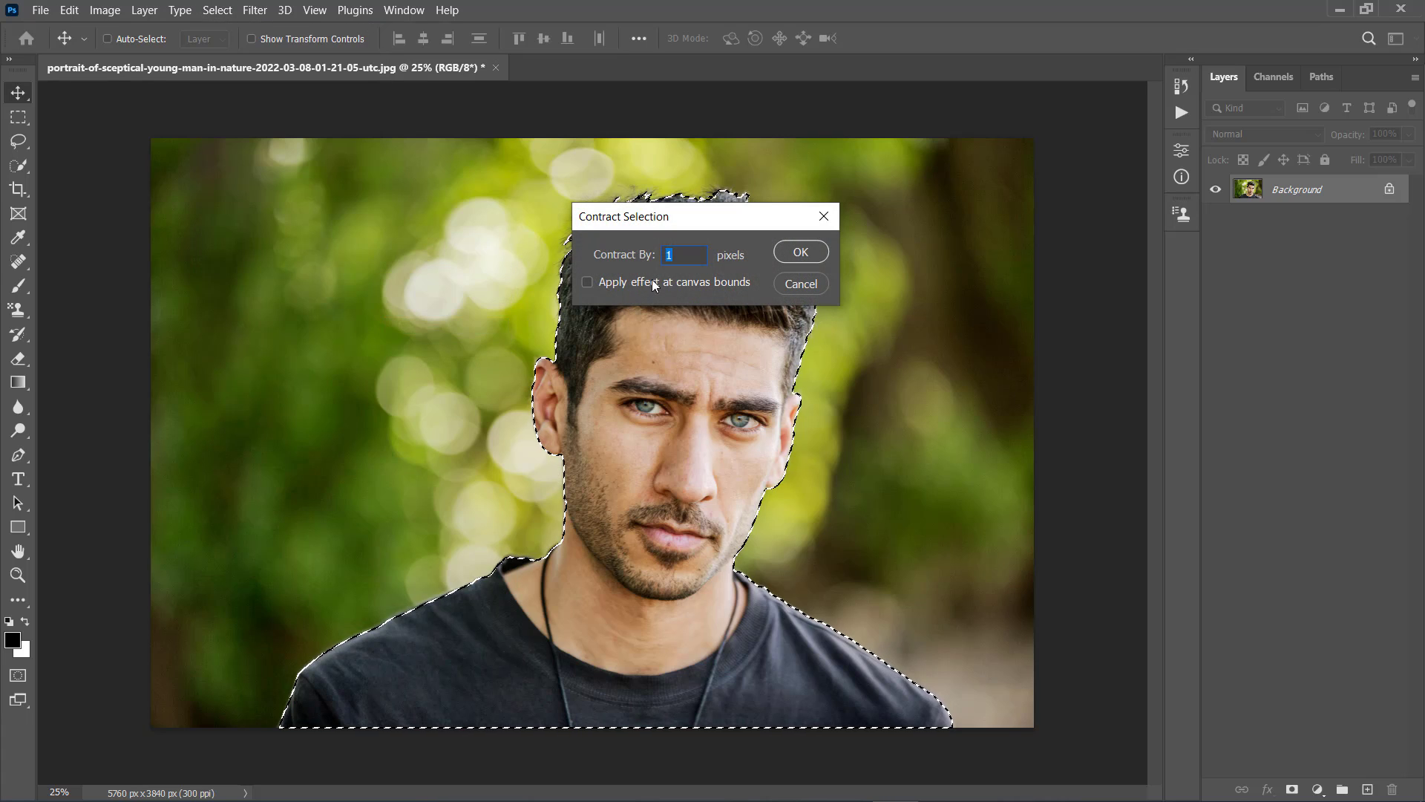
click(788, 256)
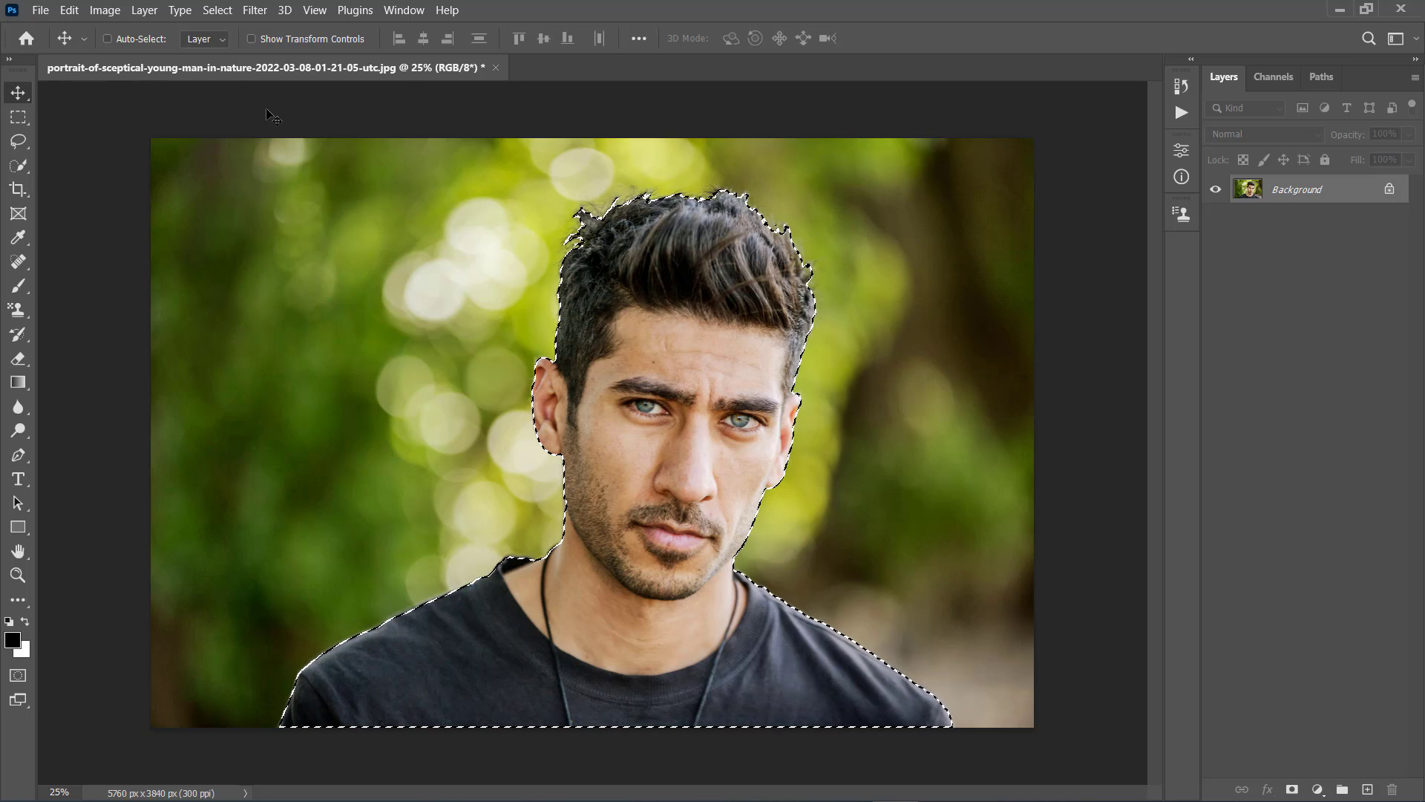
- Feather the selection around the man with a radius of 1 pixel
click(217, 10)
mouse_move(248, 277)
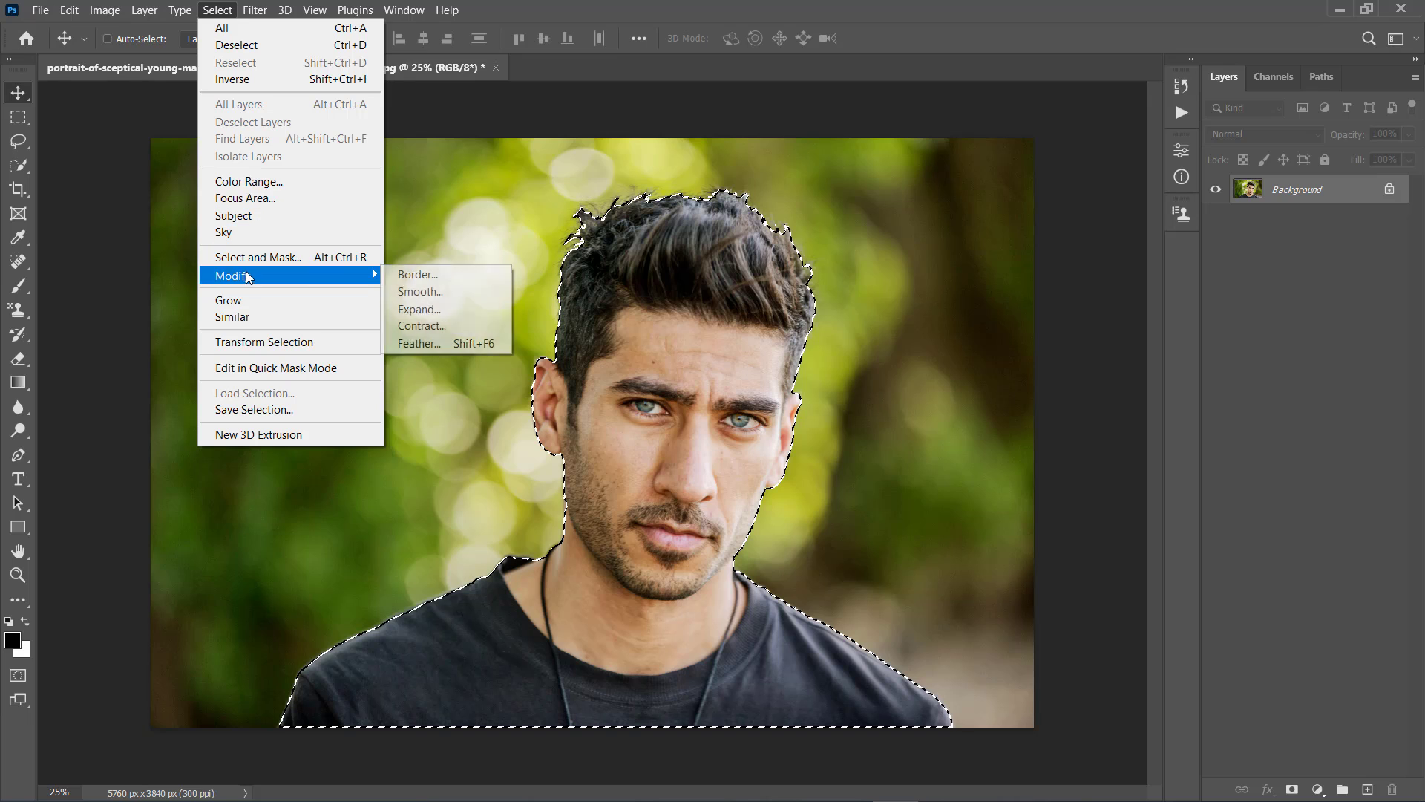
click(420, 343)
text(1)
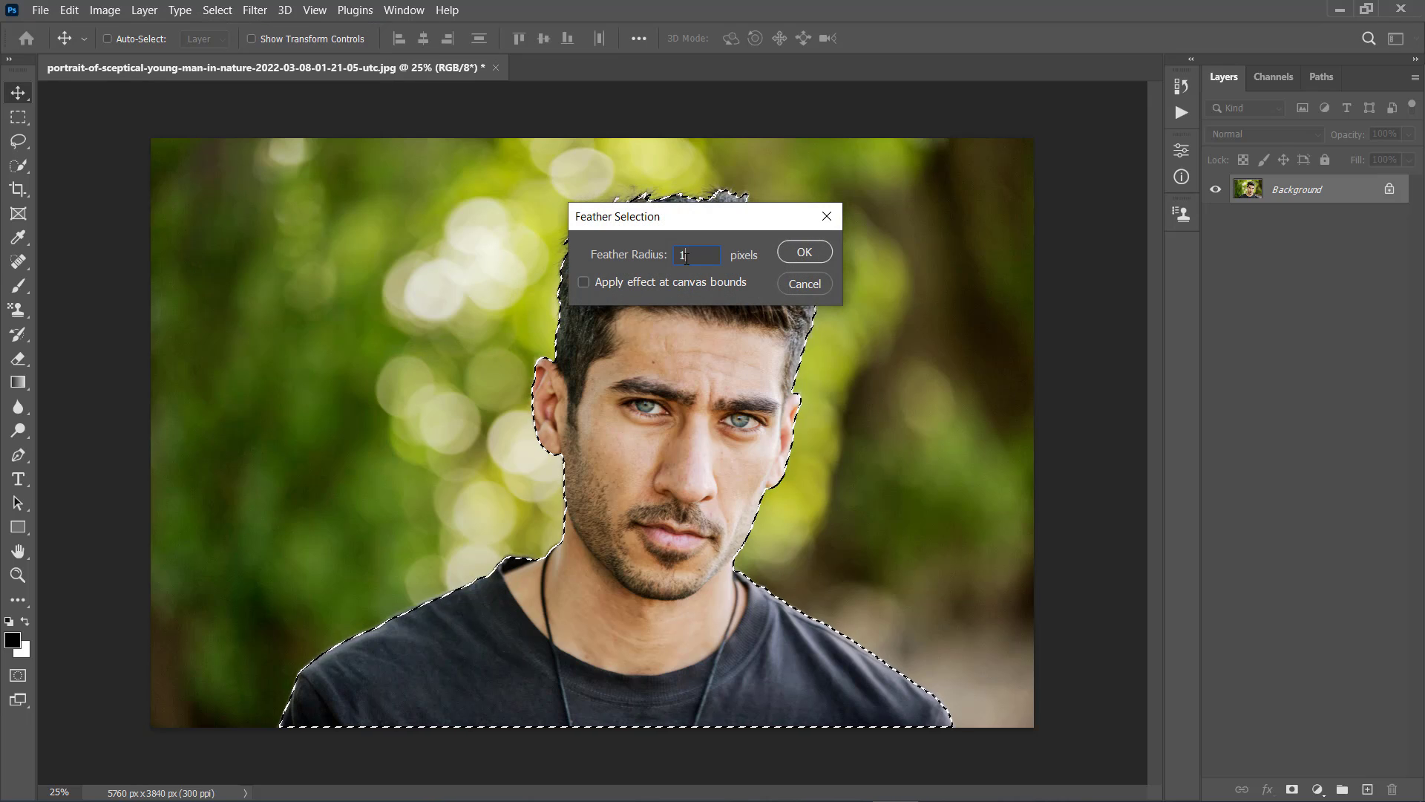
click(801, 254)
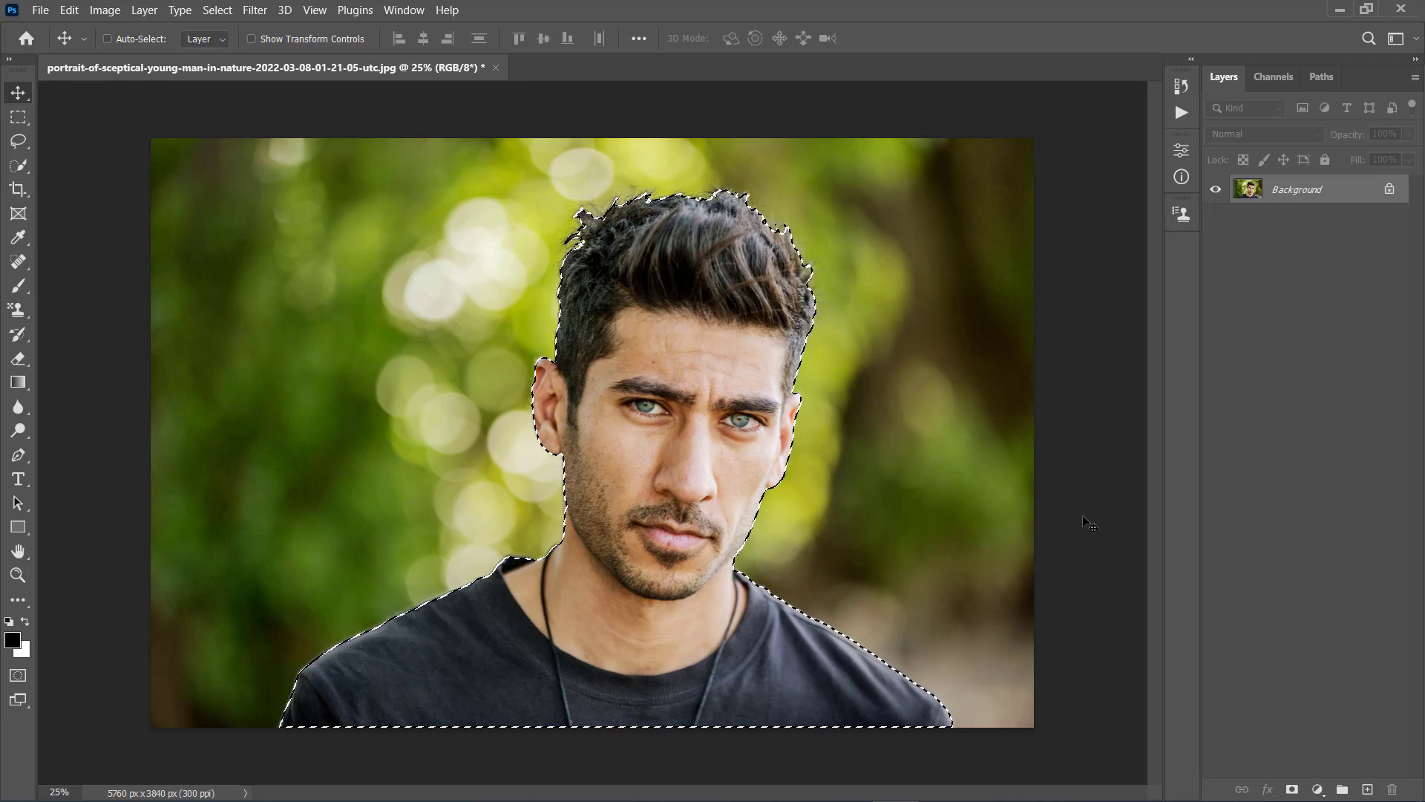
- Copy the selected man onto a new layer and name it Subject
key(ctrl+j)
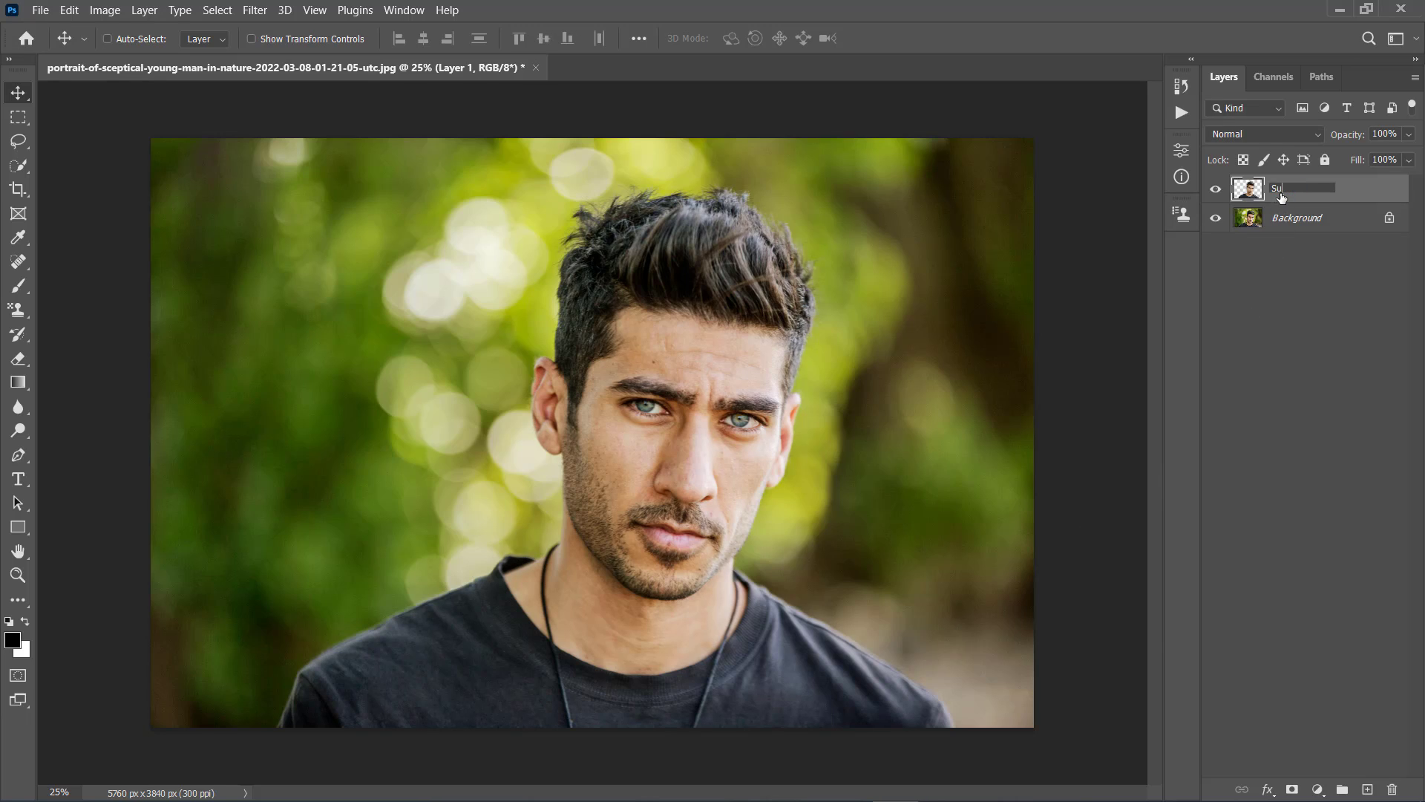
key(Return)
key(w)
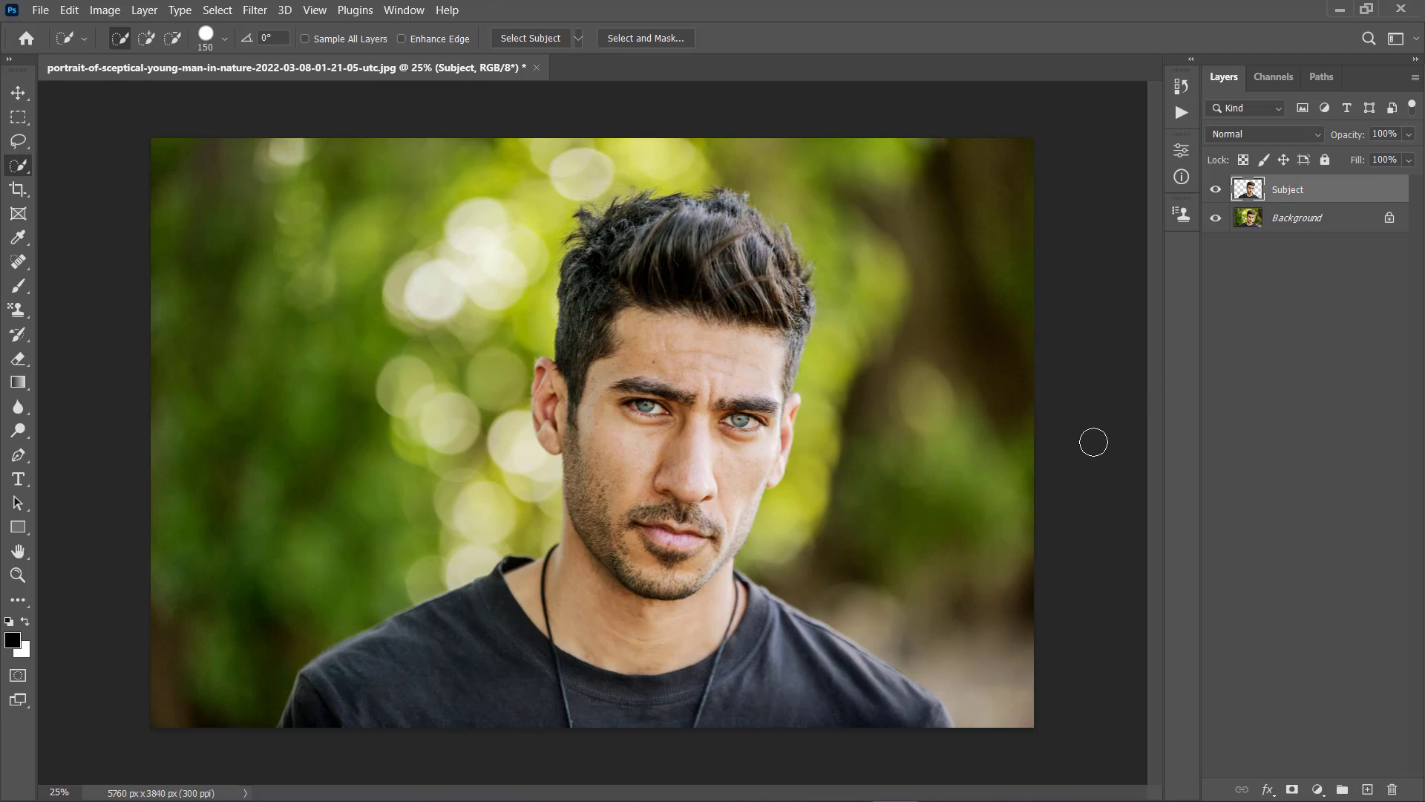
key(v)
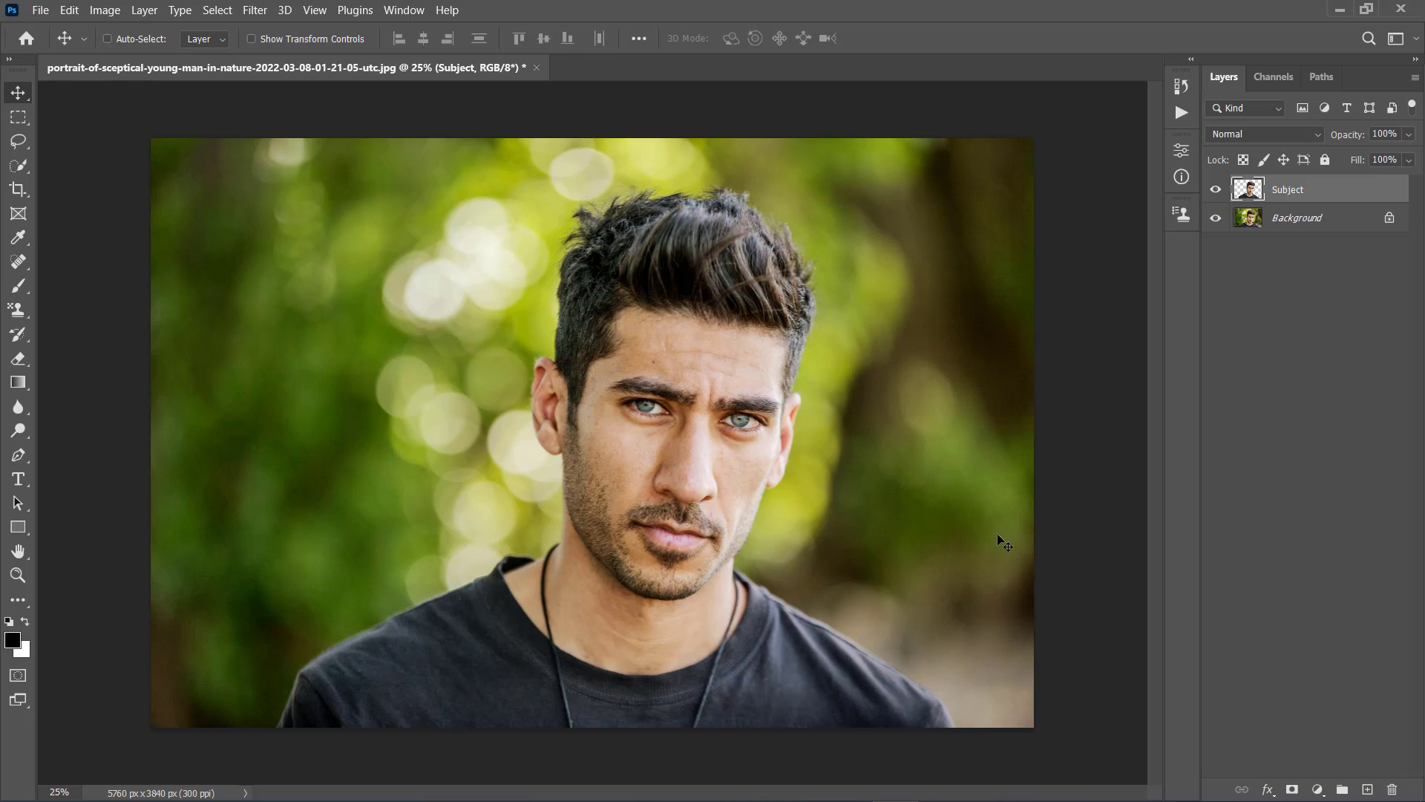
- Add a black solid color fill layer named Background Color directly above the Background layer
click(1321, 224)
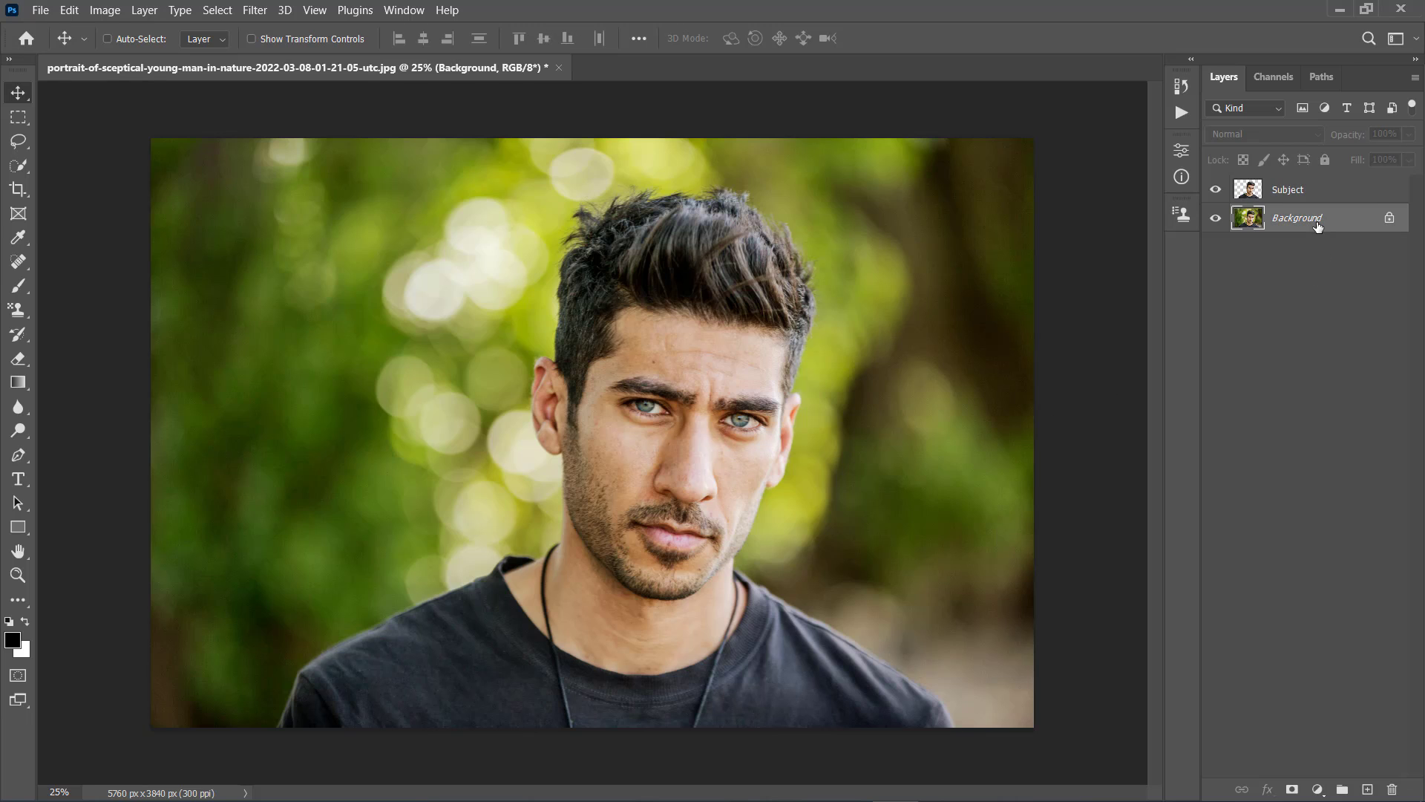
click(139, 16)
mouse_move(160, 223)
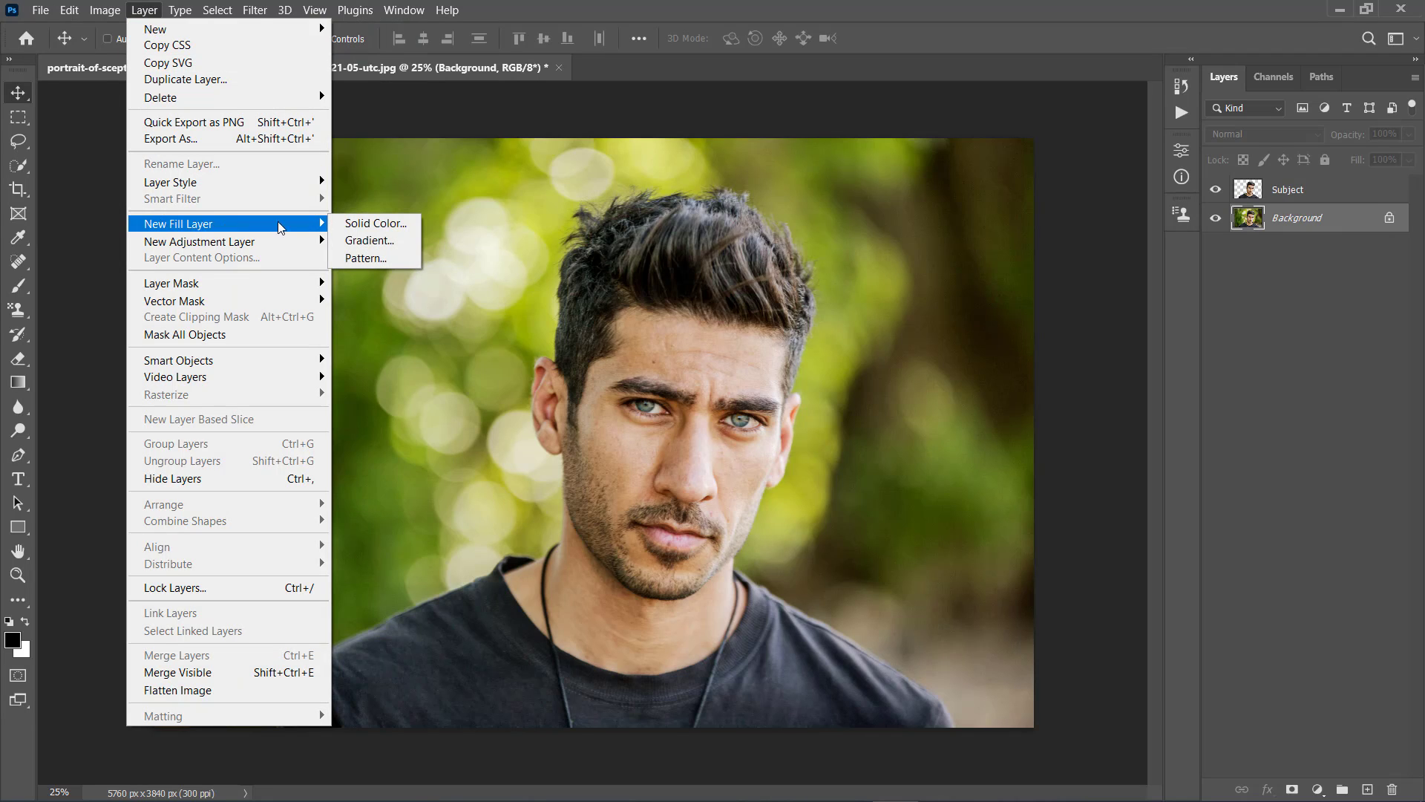
click(380, 224)
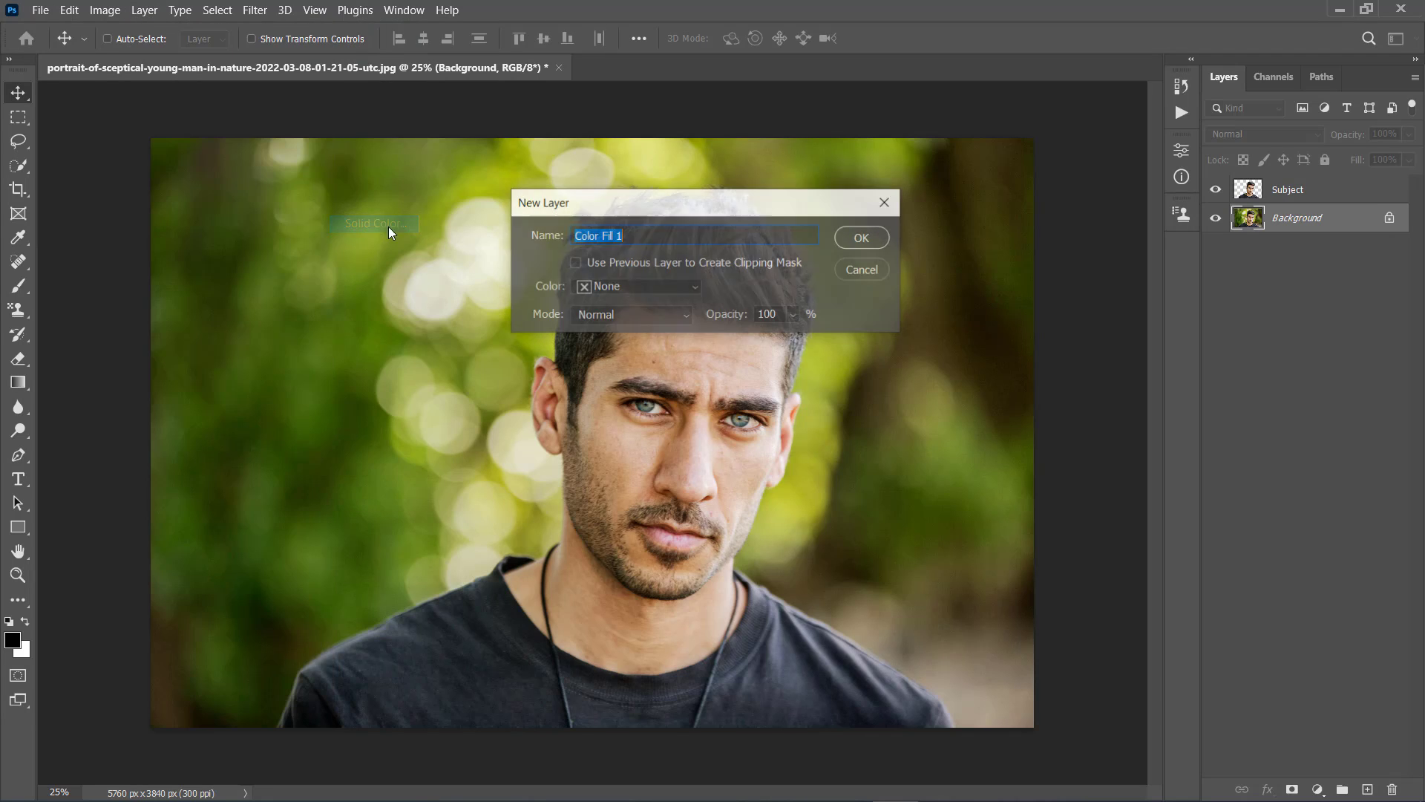
text(Background Color)
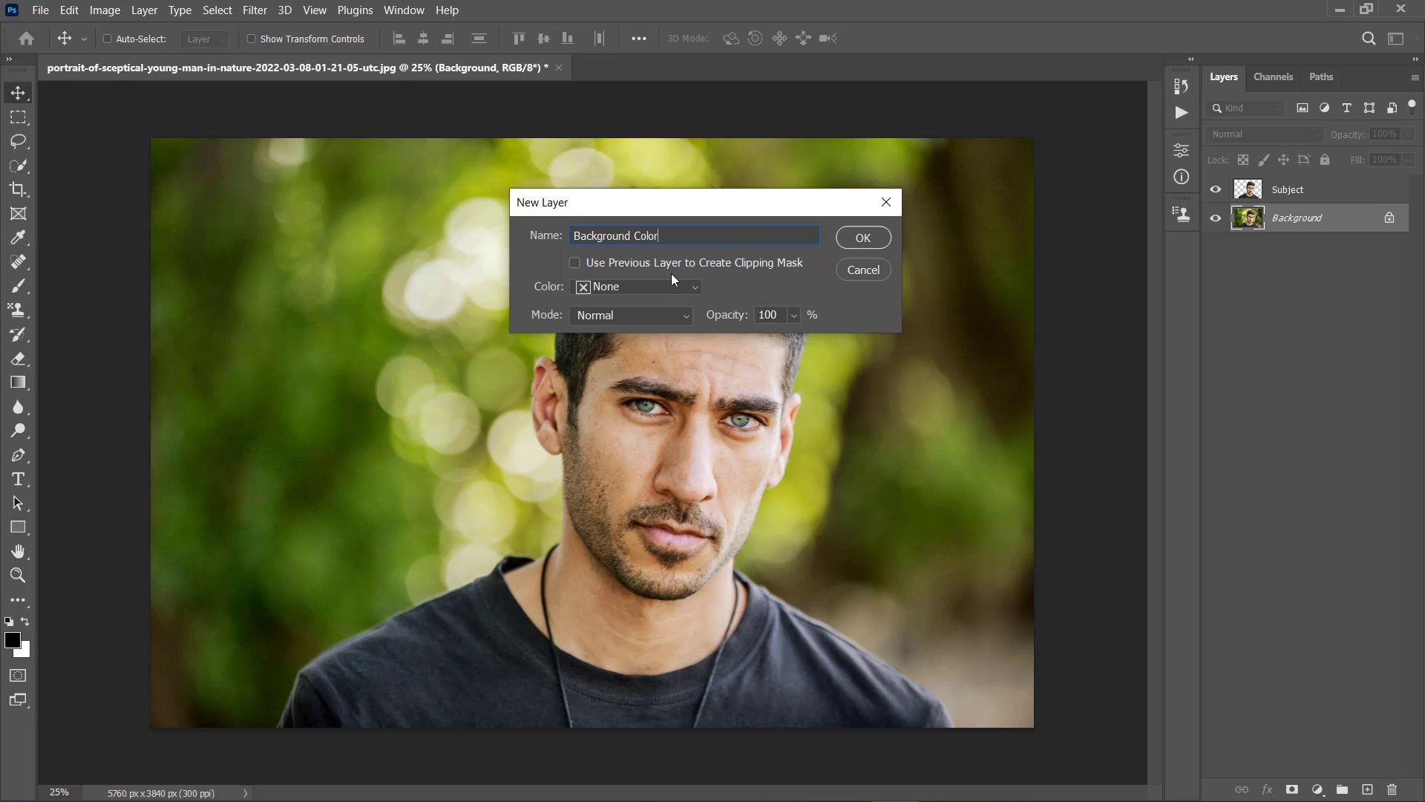
click(862, 238)
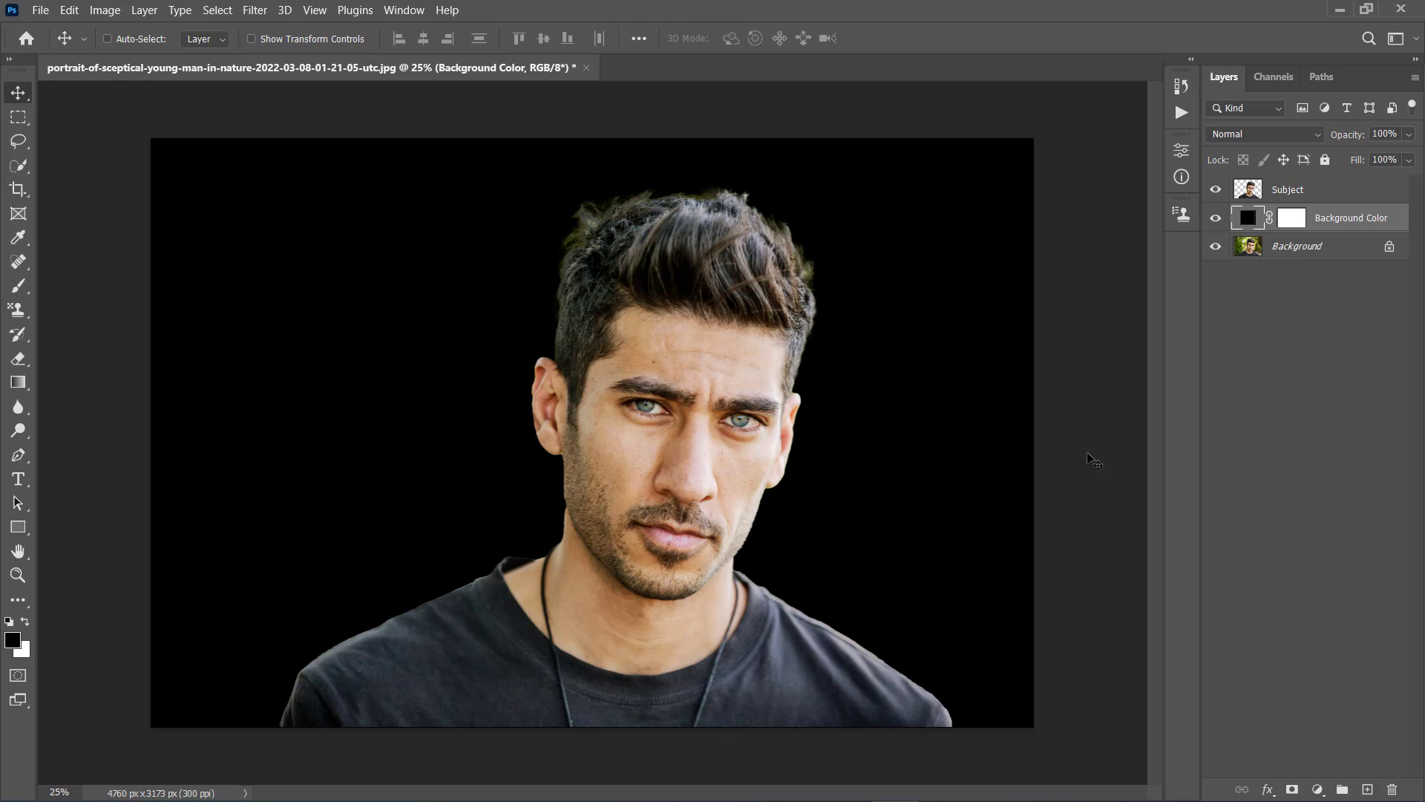
- Add a gradient overlay to the Background Color layer with 30% opacity, reversed colors and the Radial style
right_click(1391, 224)
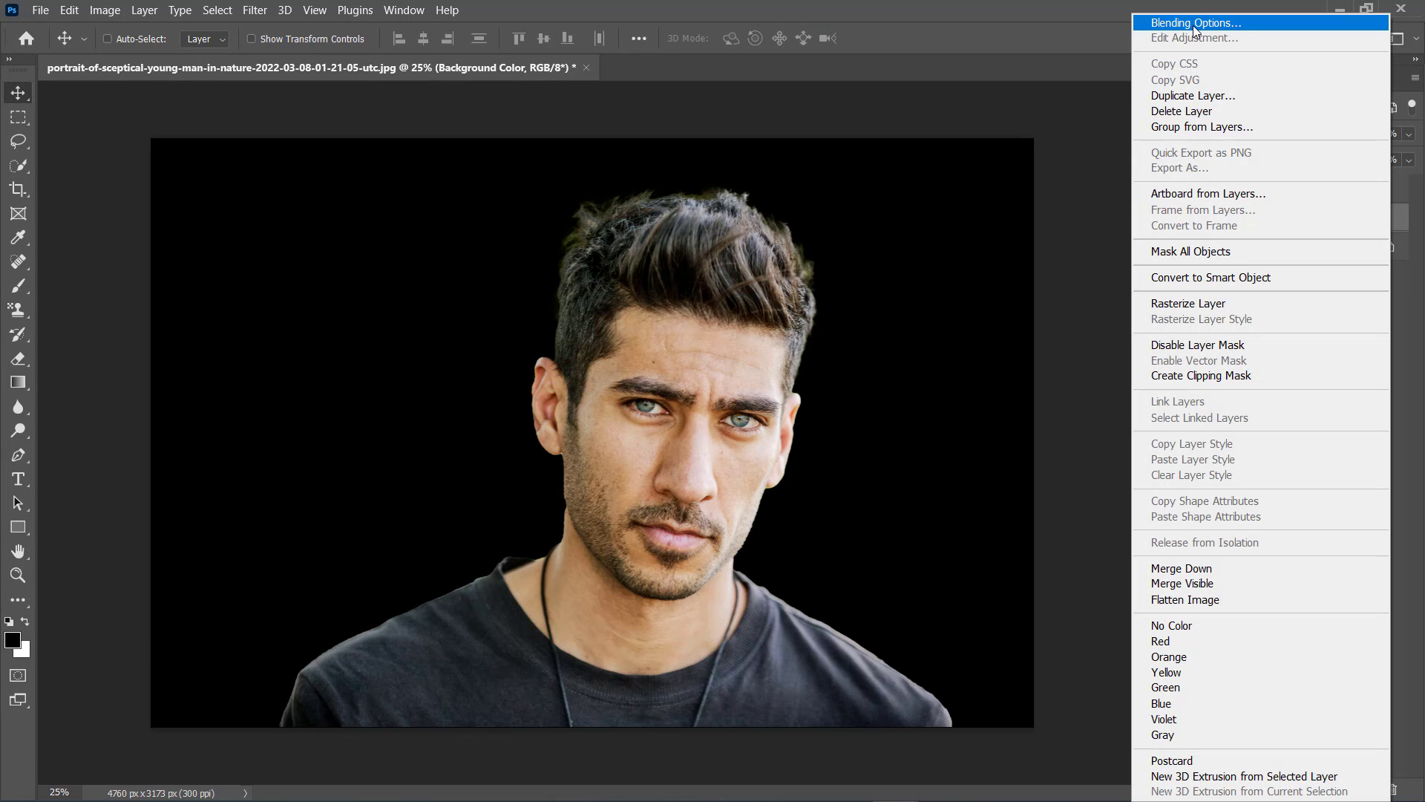
click(1217, 23)
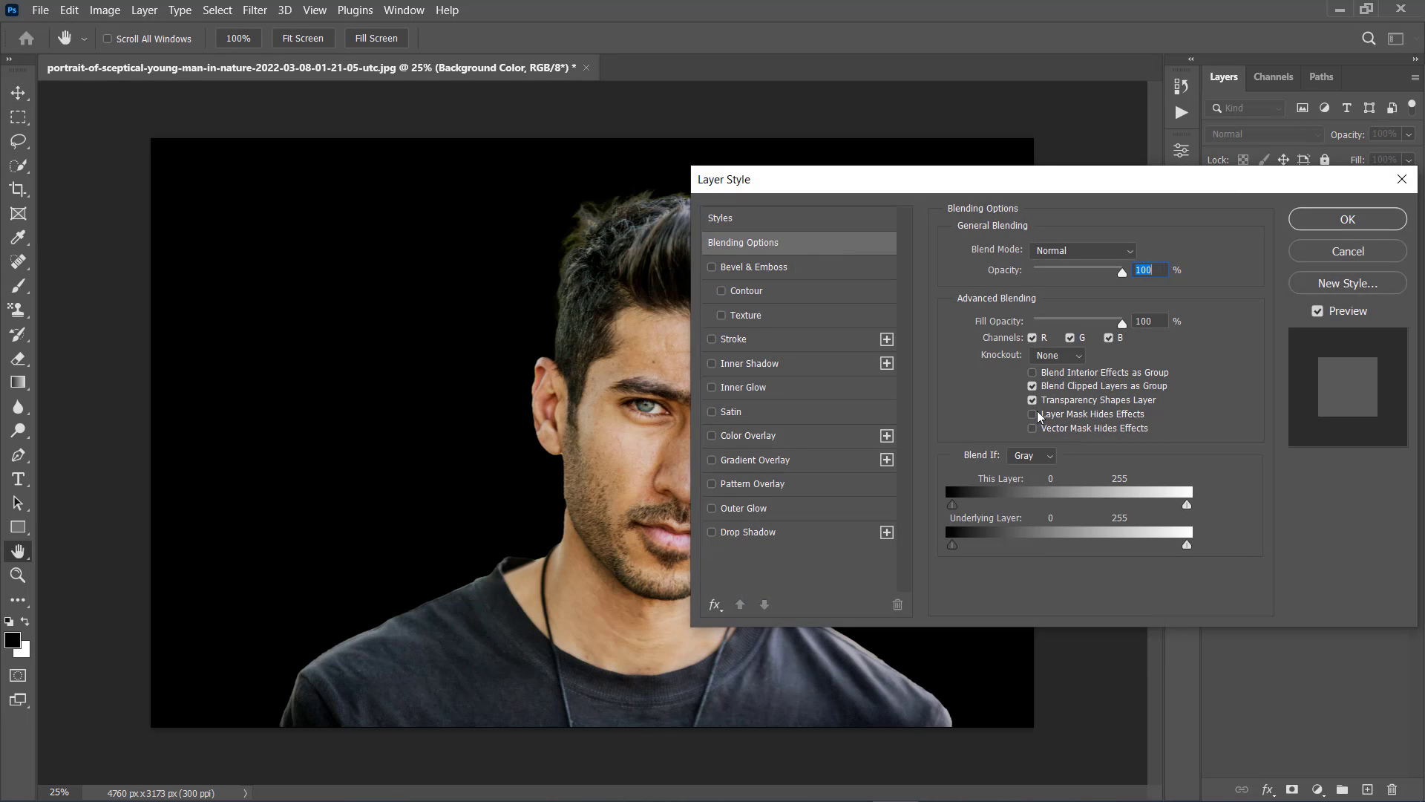
click(772, 463)
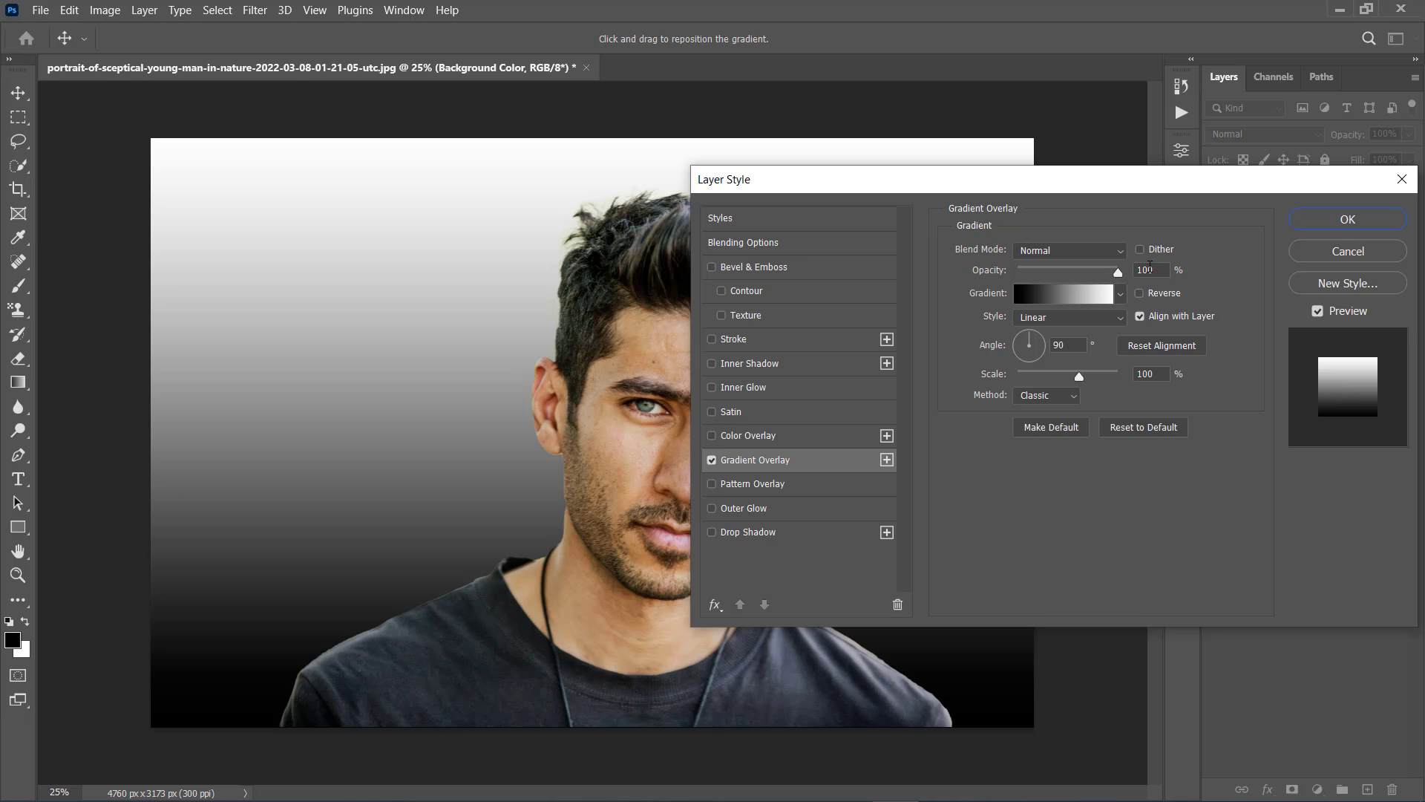
double_click(1148, 270)
text(30)
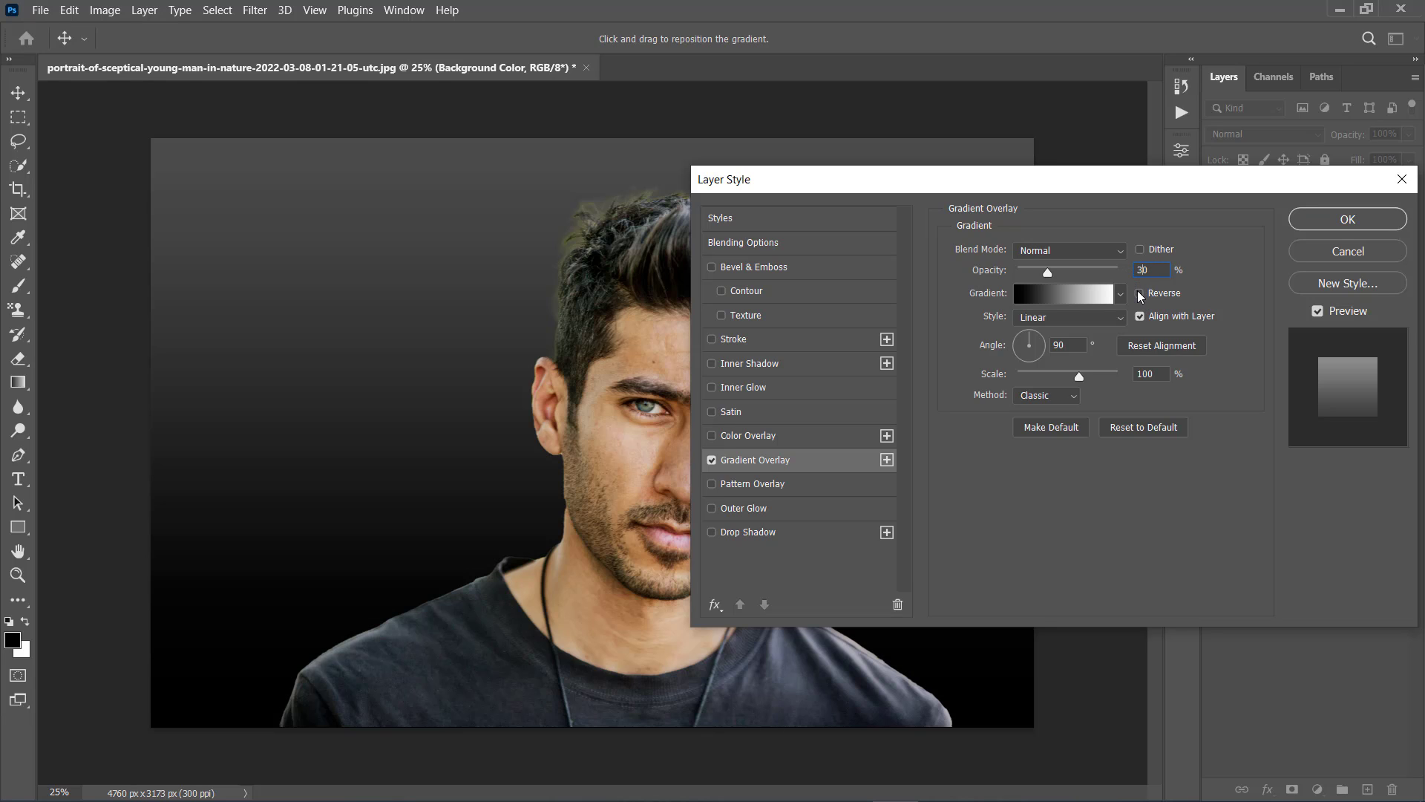
click(1140, 293)
click(1062, 319)
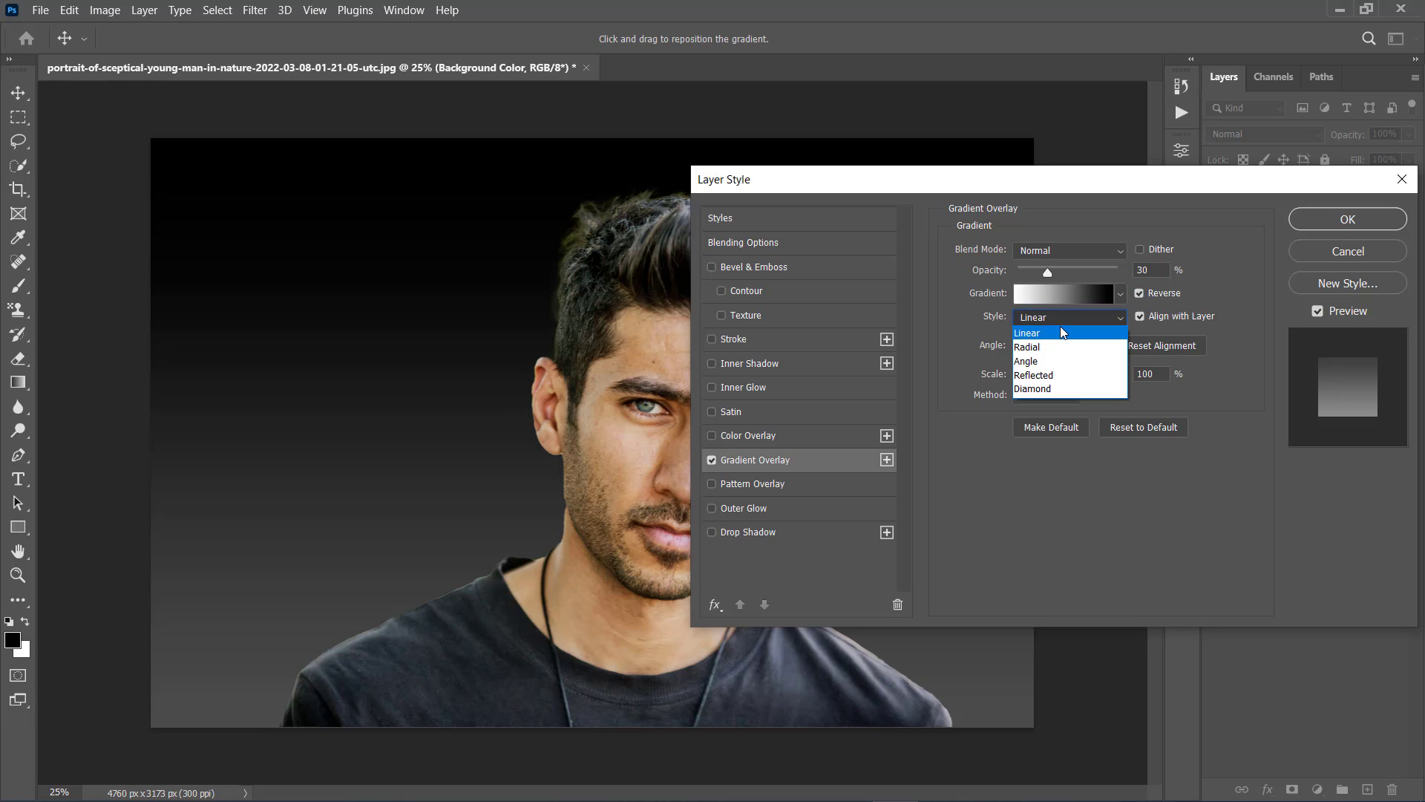
click(1060, 346)
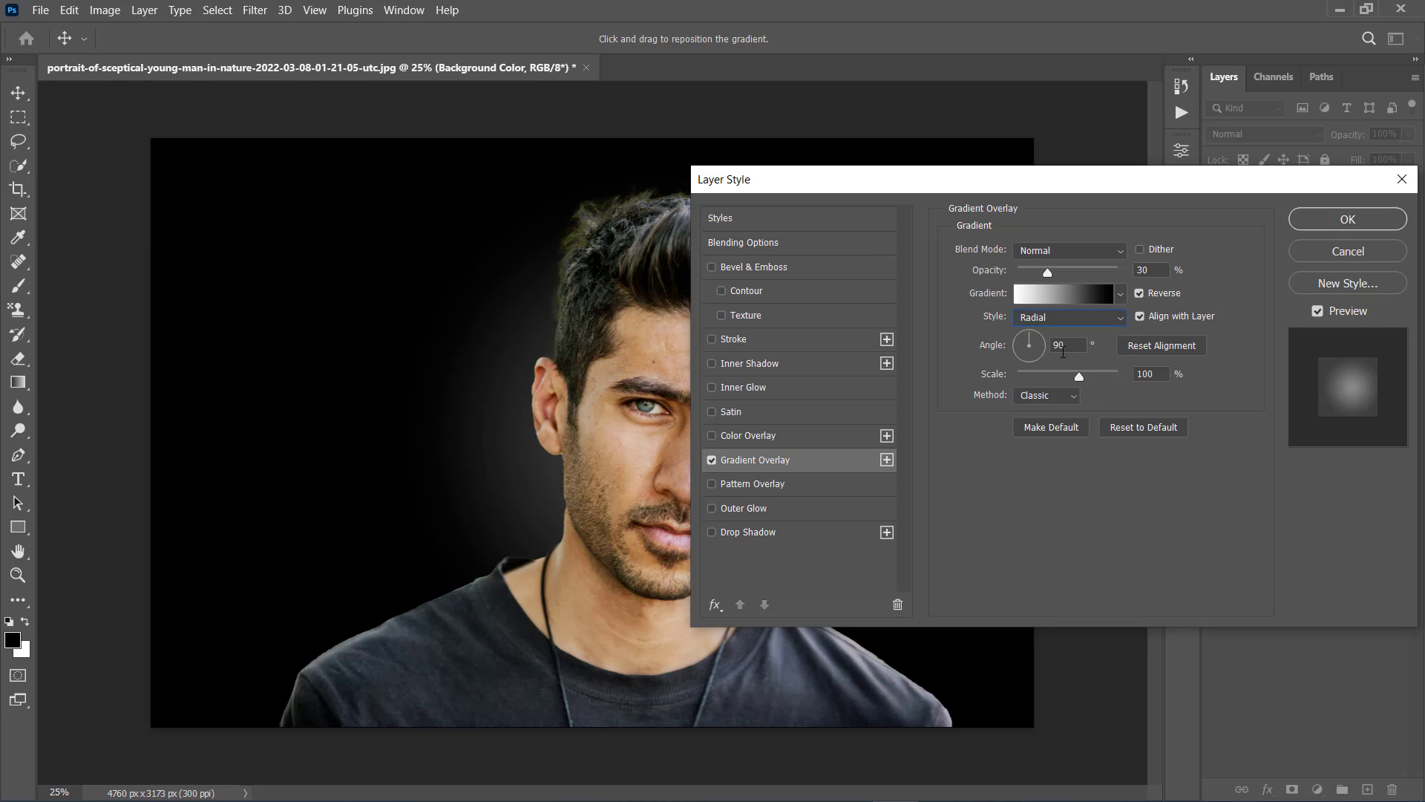
- Set the gradient overlay's scale to 125%, nudge its glow slightly behind the man, and apply the layer style
double_click(1155, 373)
text(125)
key(ctrl+a)
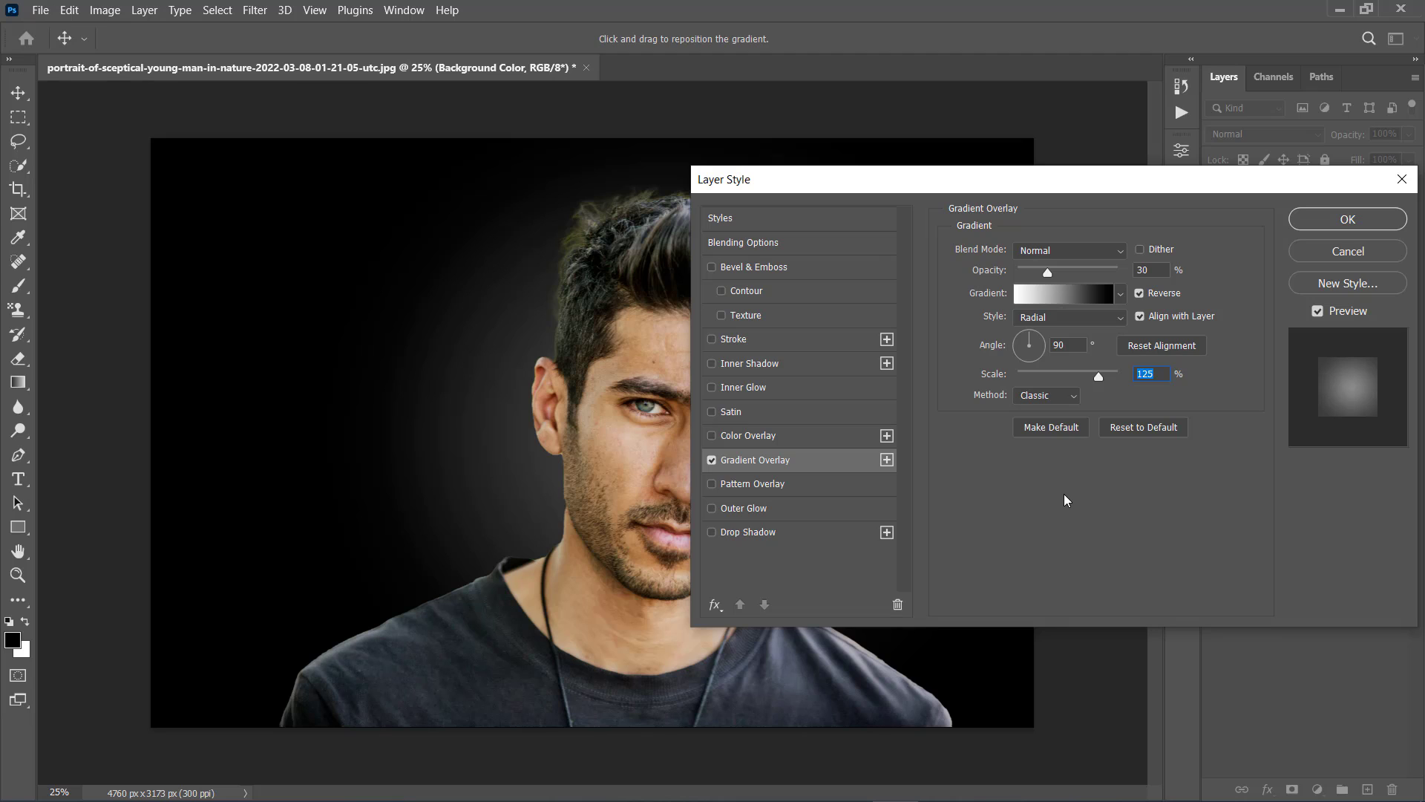
mouse_move(629, 491)
mouse_down()
mouse_move(568, 484)
mouse_move(620, 484)
mouse_move(621, 466)
mouse_move(622, 487)
mouse_up()
click(1320, 227)
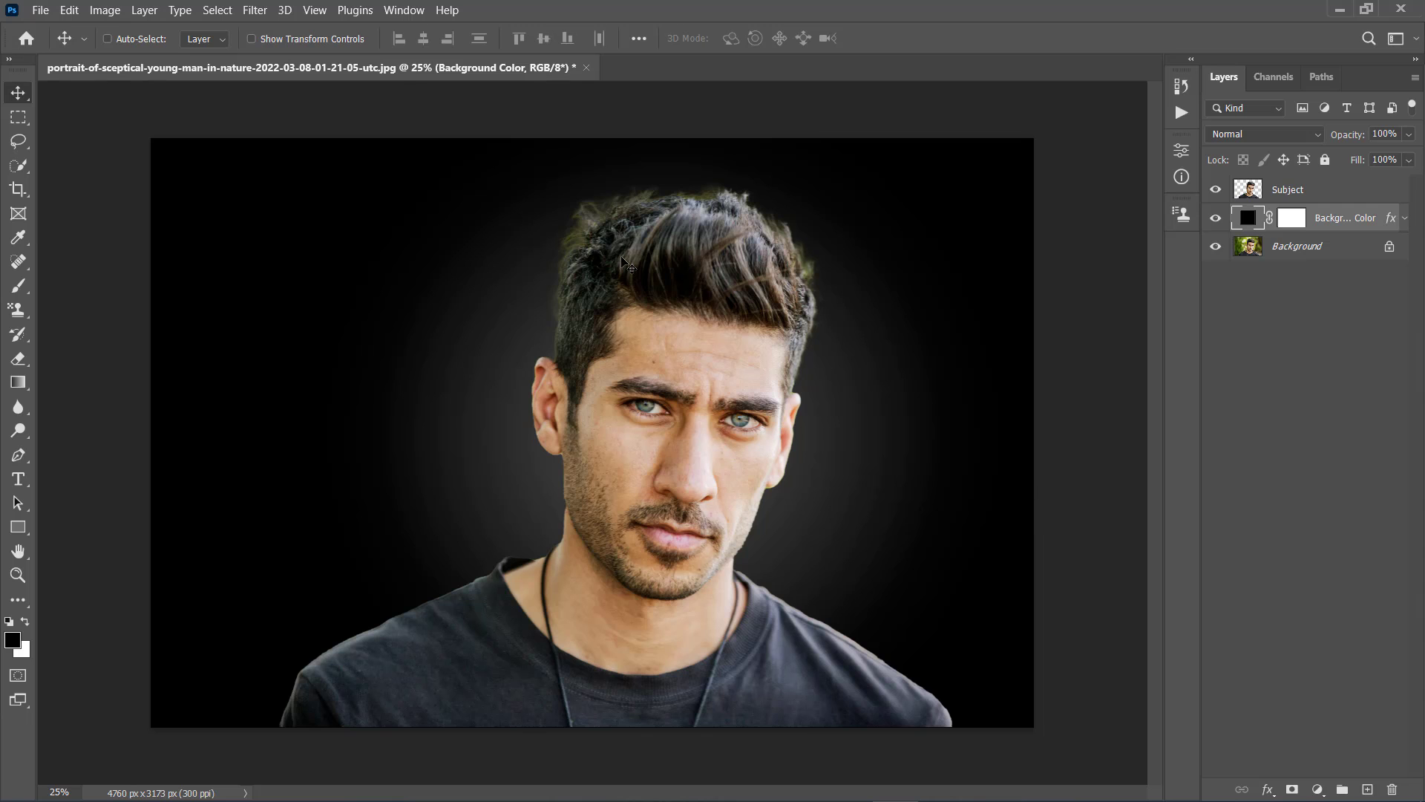
- Place the grunge-gray-cement-textured-background image as an embedded layer above Background Color, enlarged to 79.33% so it covers the whole canvas
click(42, 11)
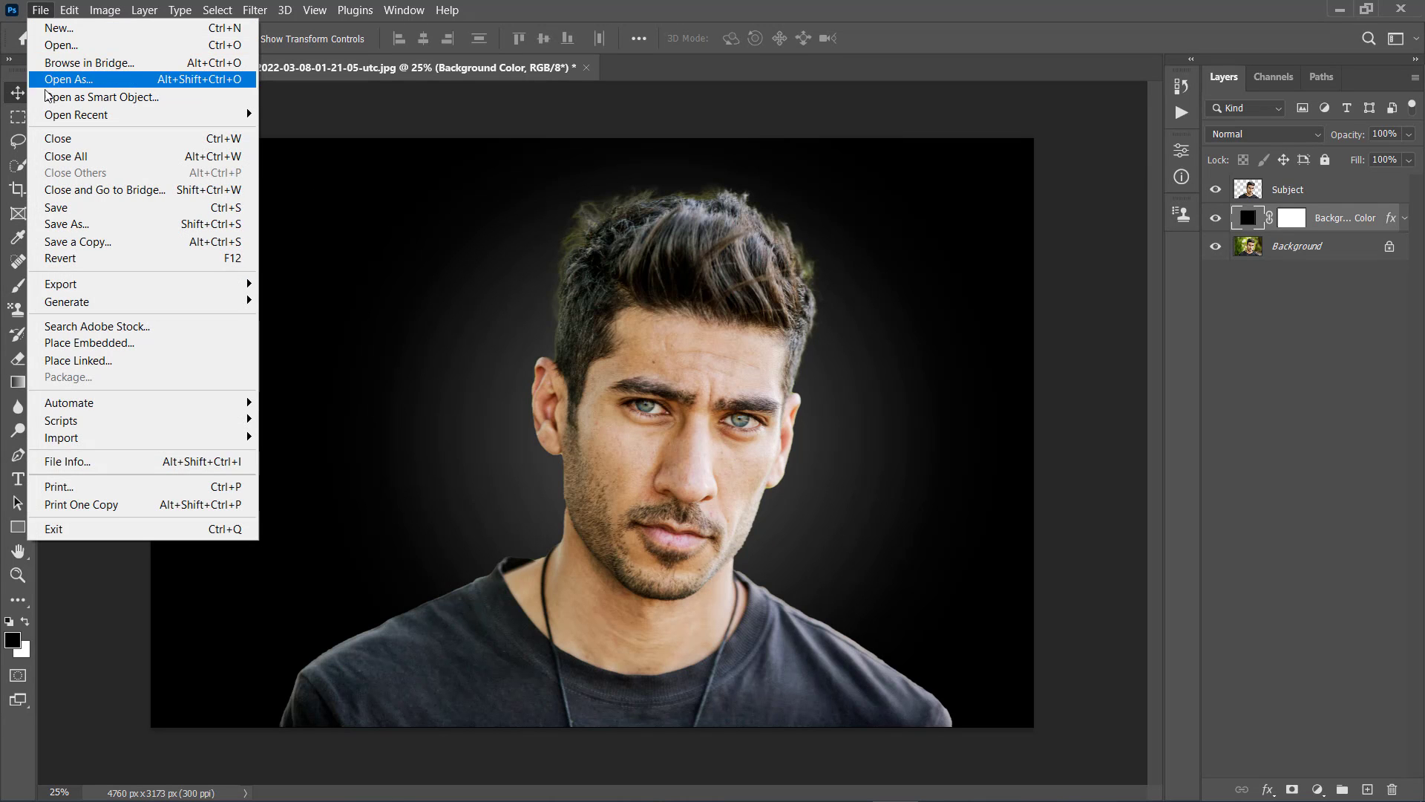
click(107, 343)
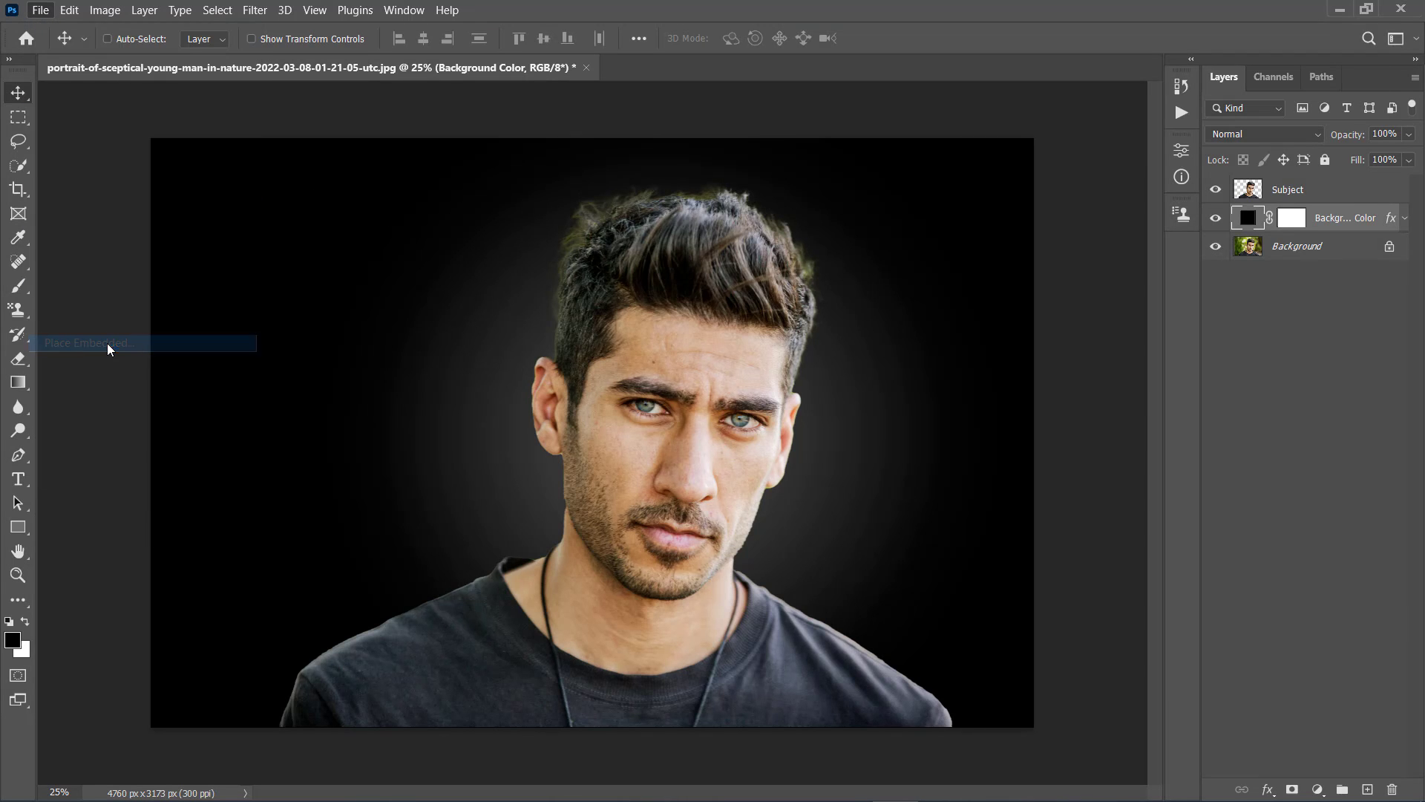
click(213, 206)
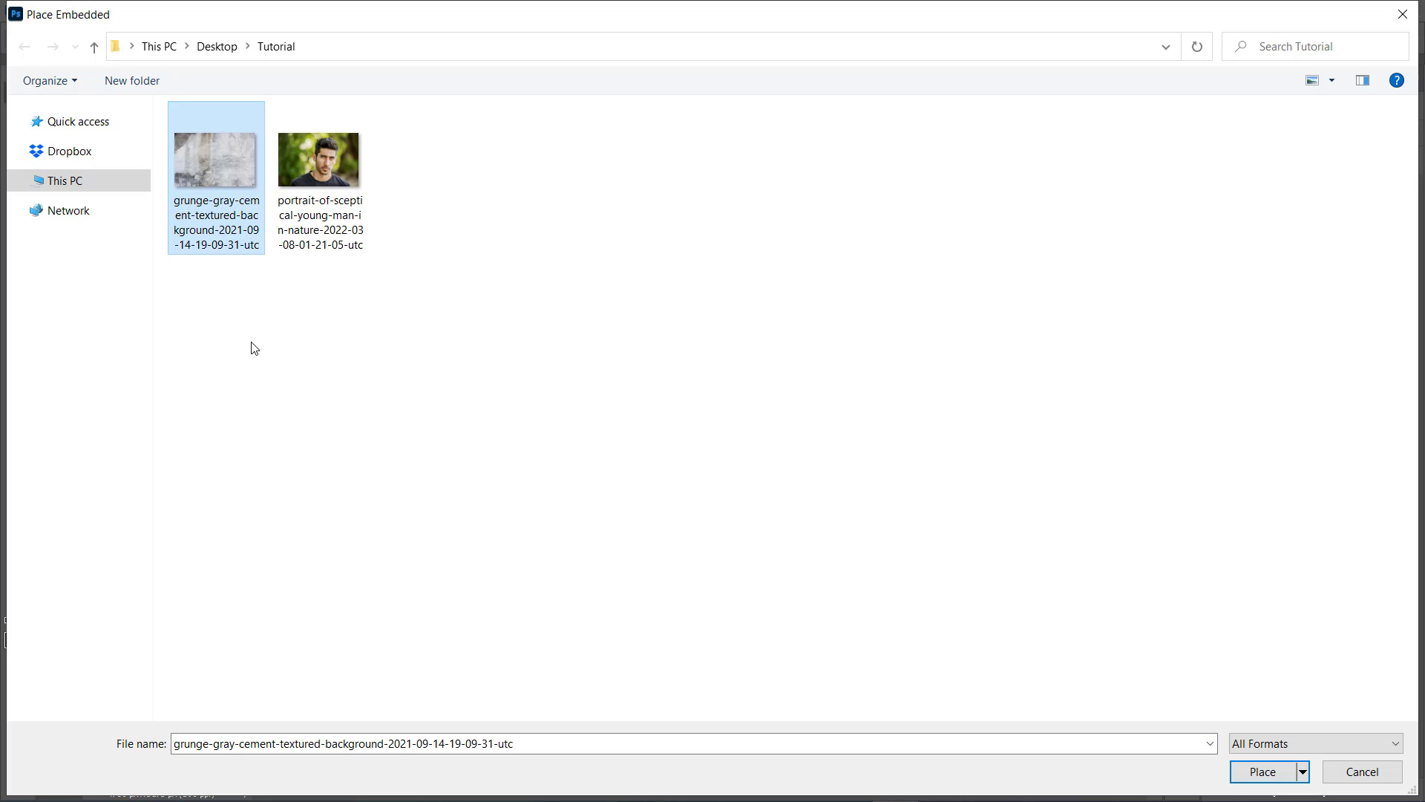
click(1262, 772)
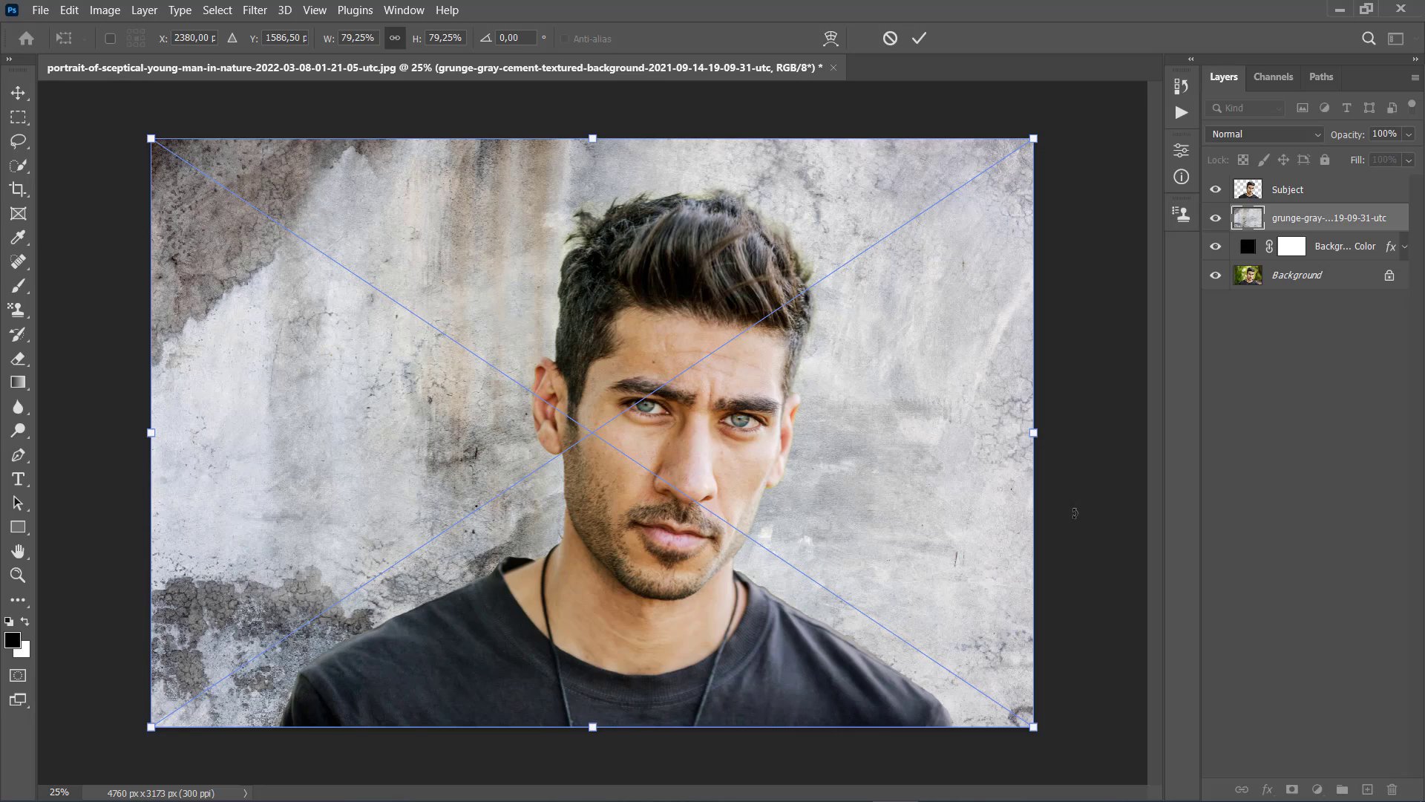
drag(1034, 433, 1036, 433)
mouse_move(149, 430)
mouse_down()
mouse_move(137, 430)
mouse_move(150, 430)
mouse_up()
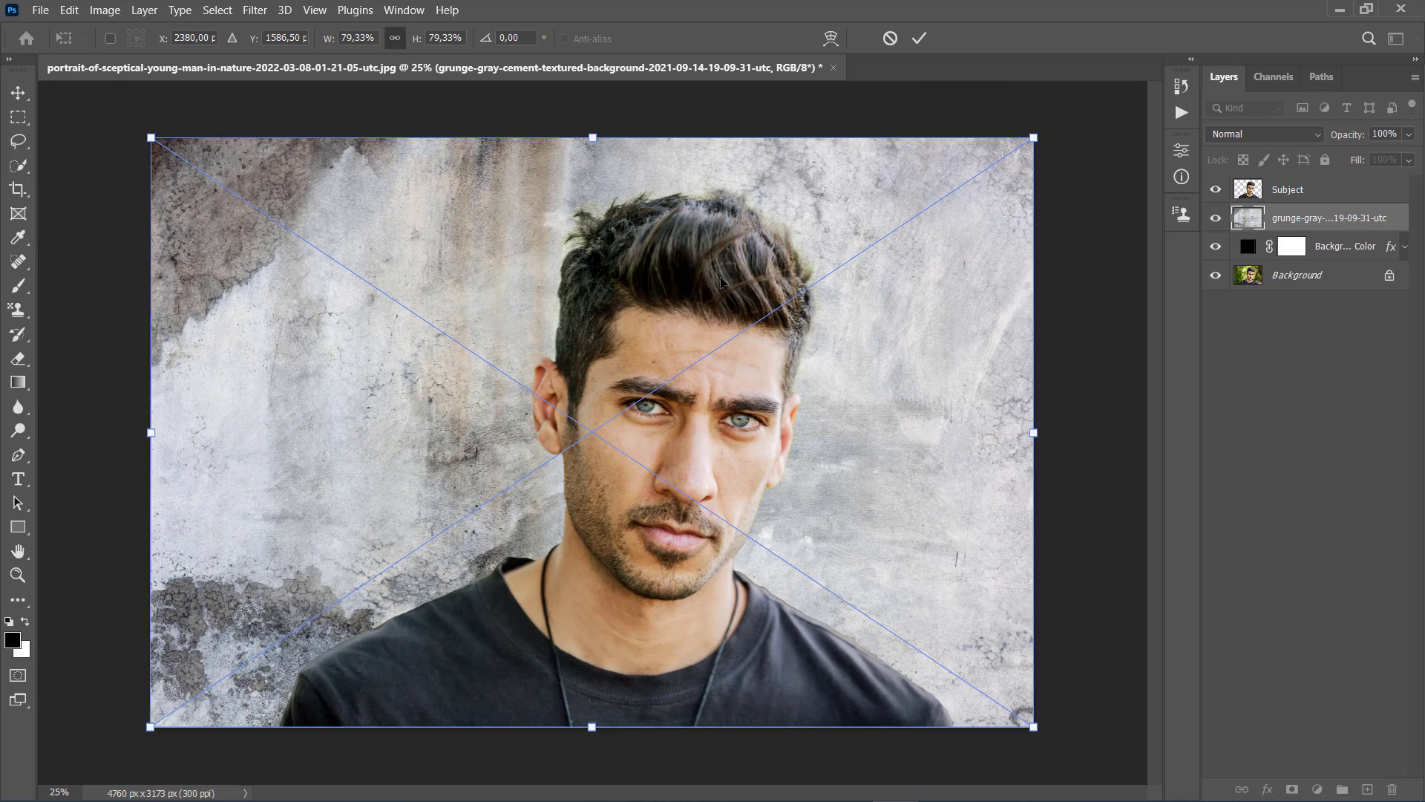
click(921, 38)
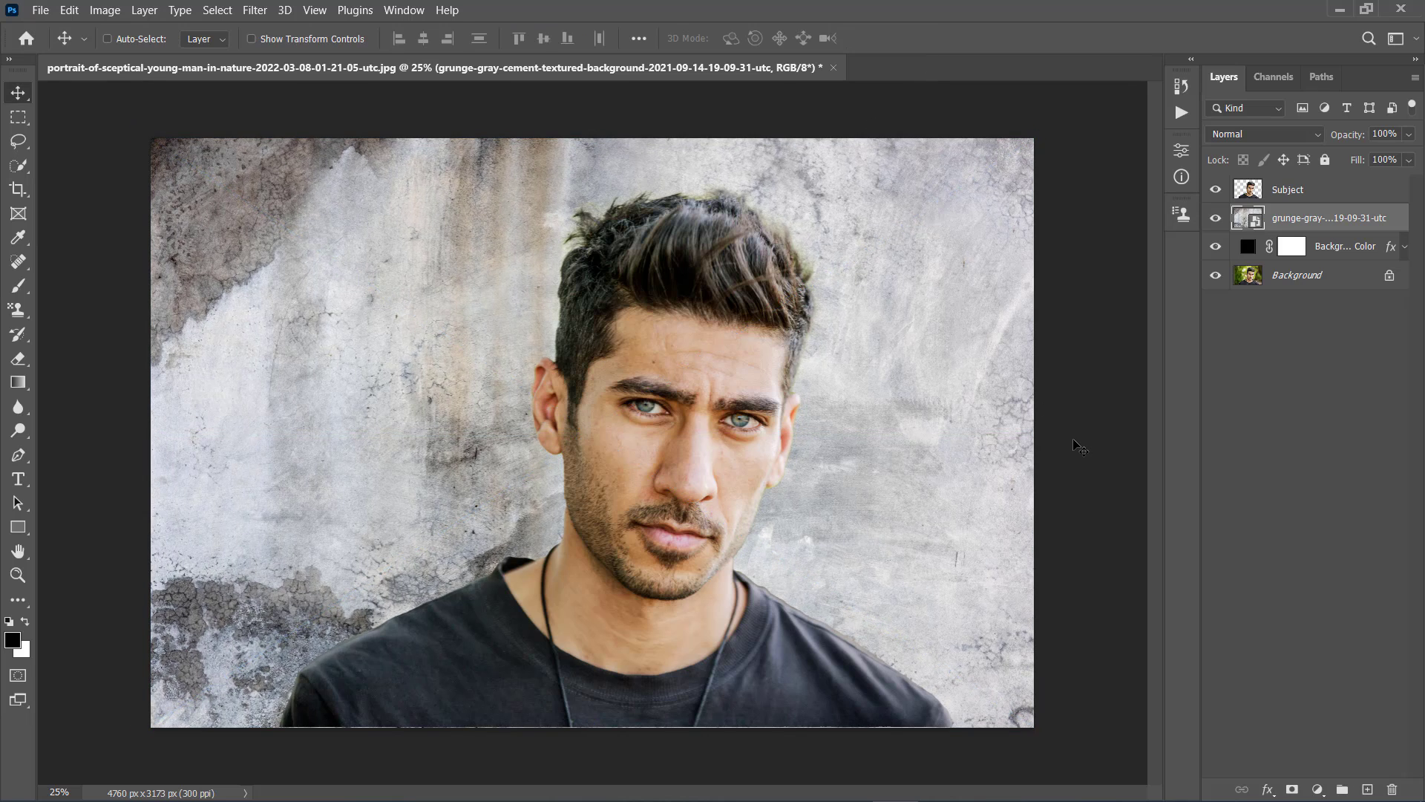
- Set the cement texture layer's blend mode to Soft Light and rename the layer BT_1
click(1245, 136)
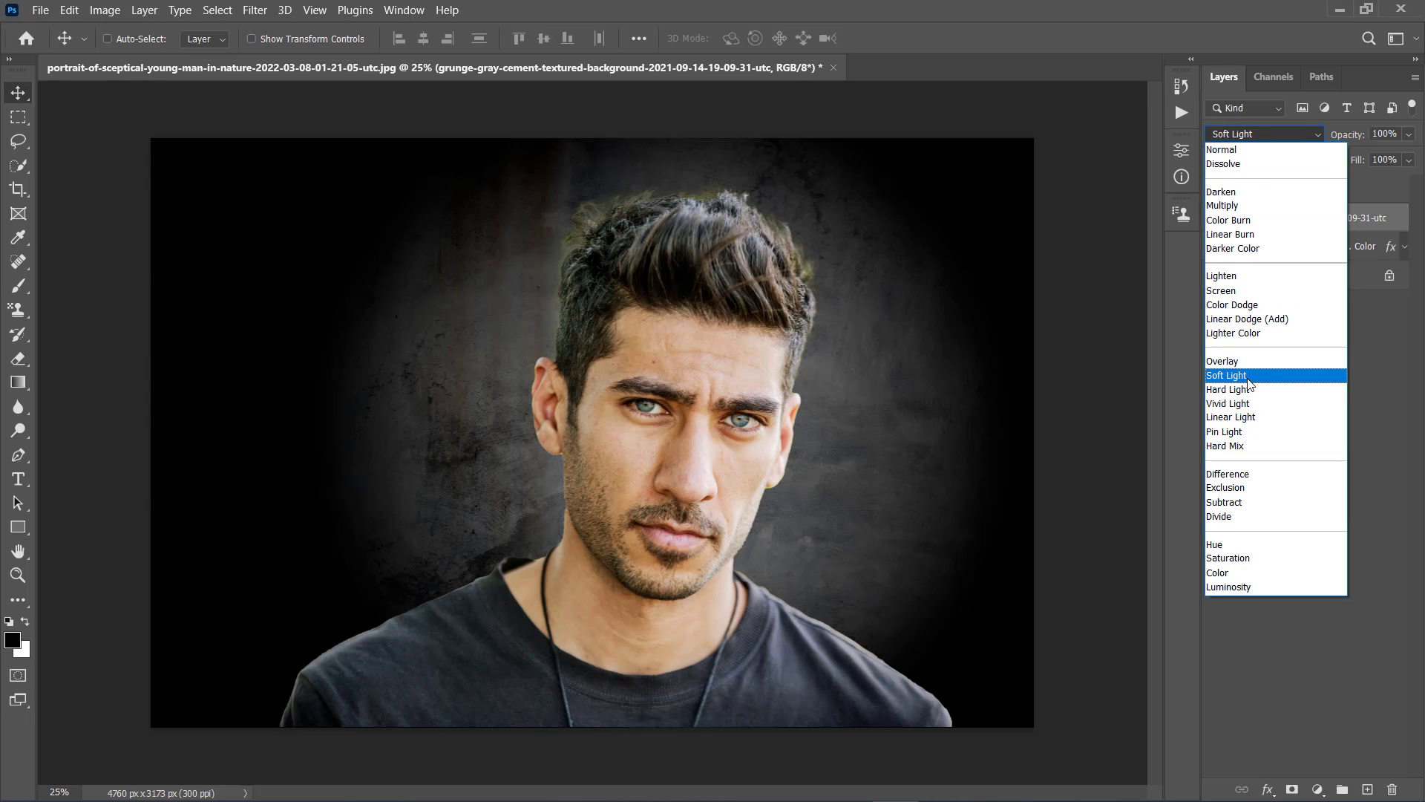
click(1237, 378)
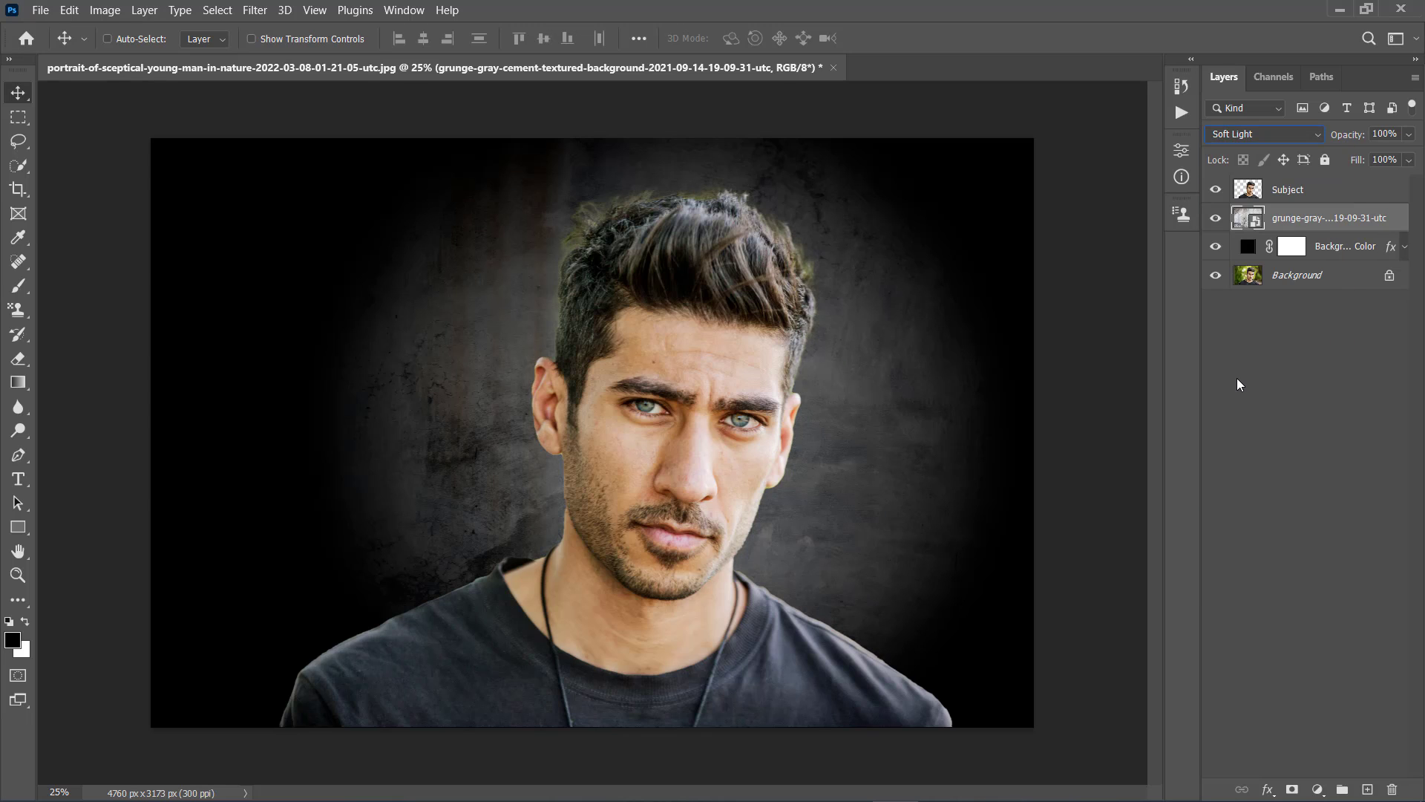
double_click(1311, 219)
text(BT_1)
key(Return)
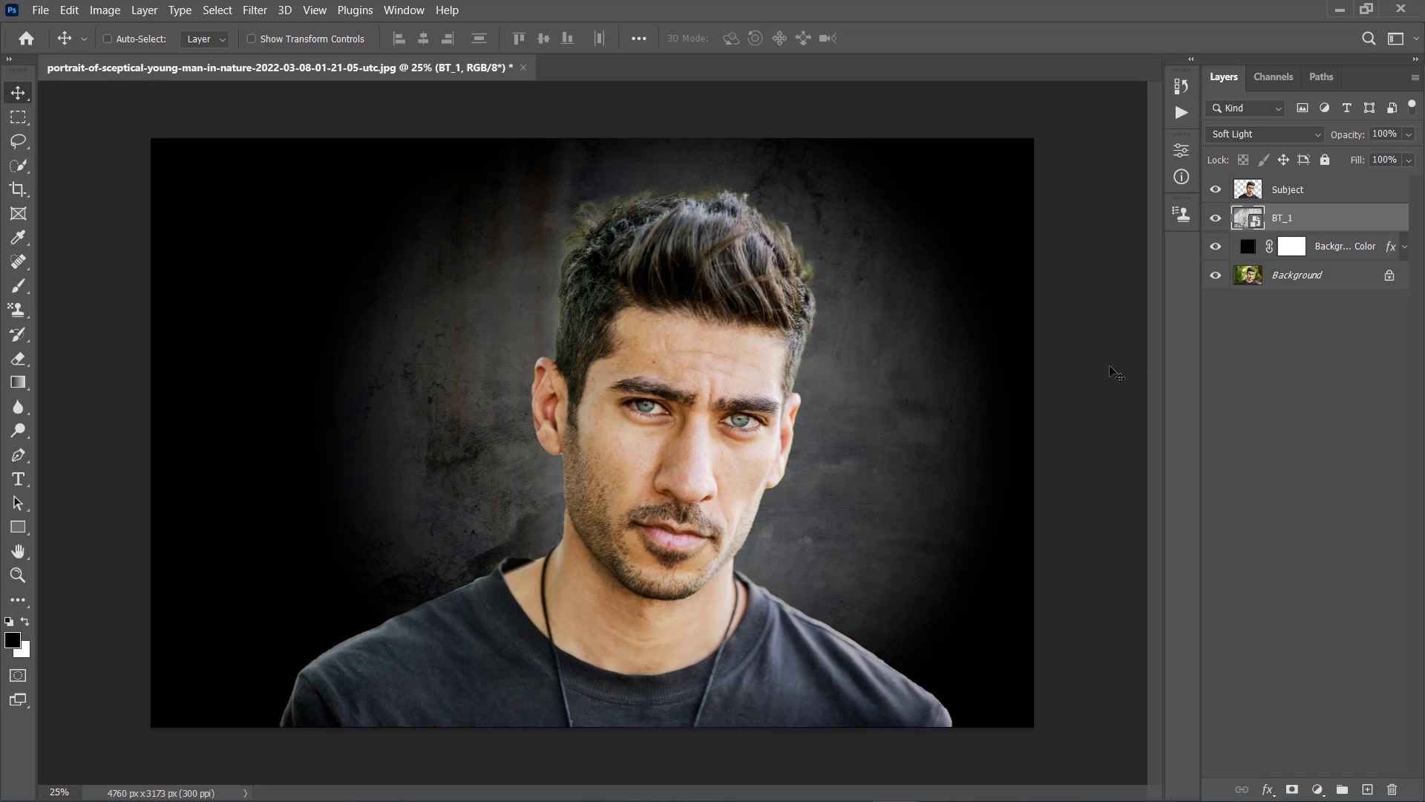
- Desaturate the contents of the BT_1 smart object, save them at JPEG quality 12, and close the texture document
double_click(1253, 222)
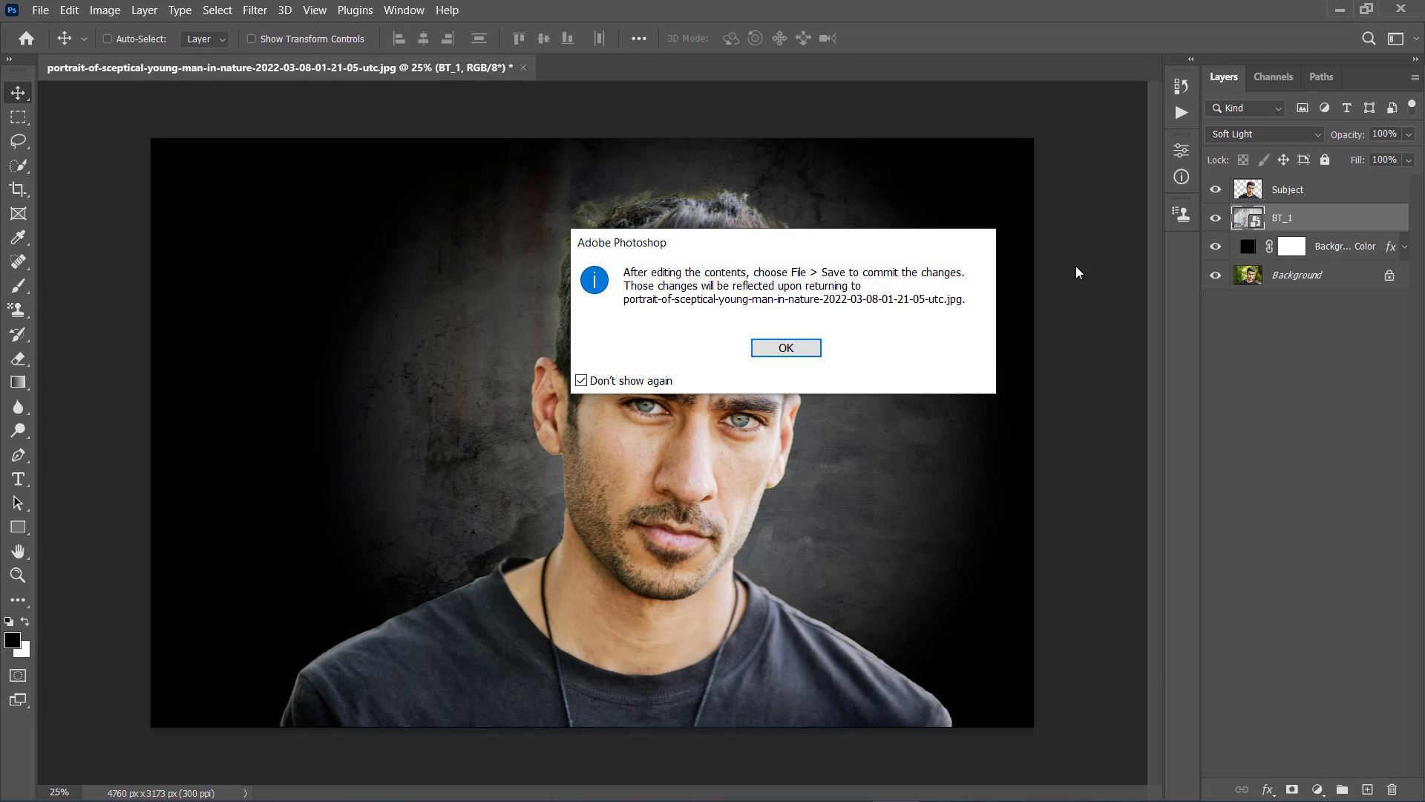
click(793, 345)
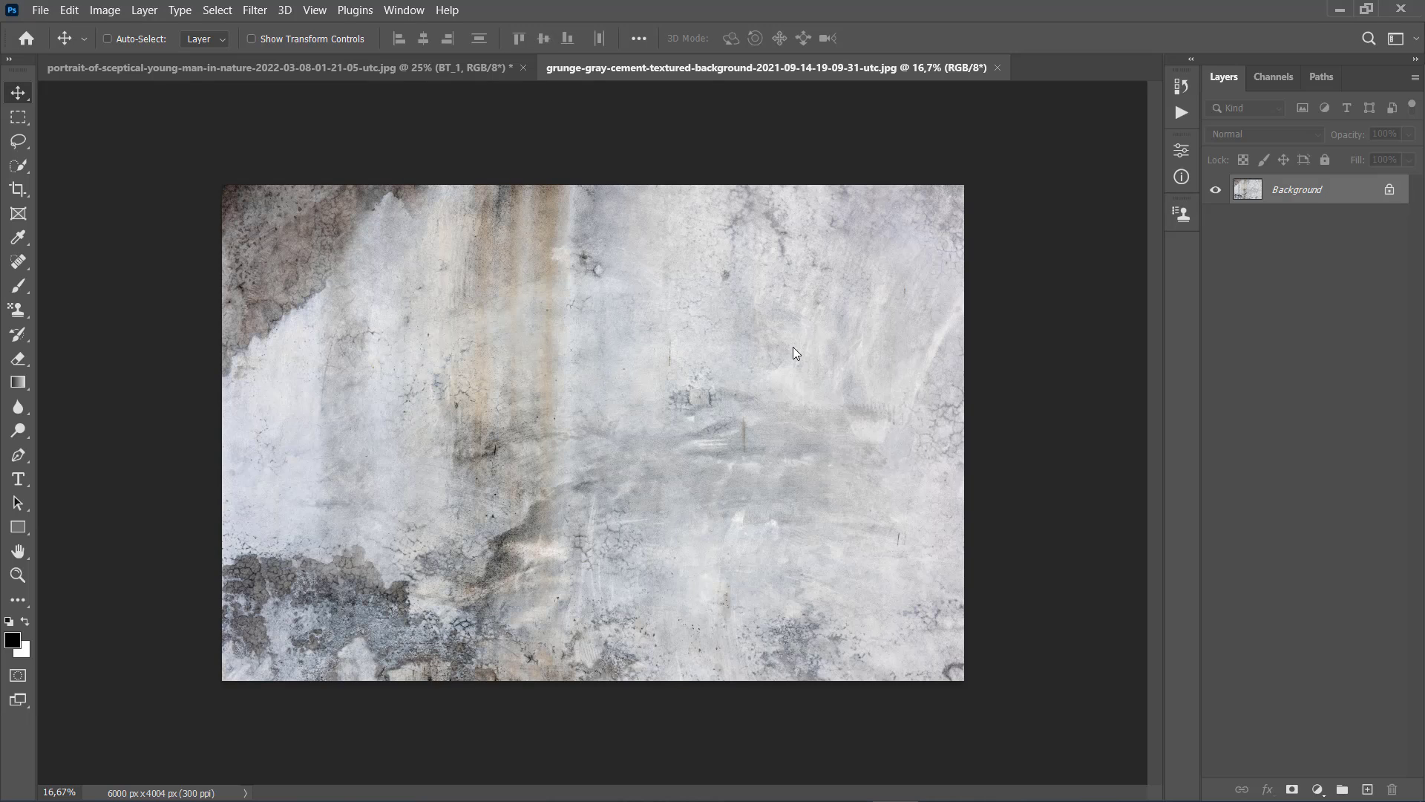
key(ctrl+shift+u)
key(ctrl+s)
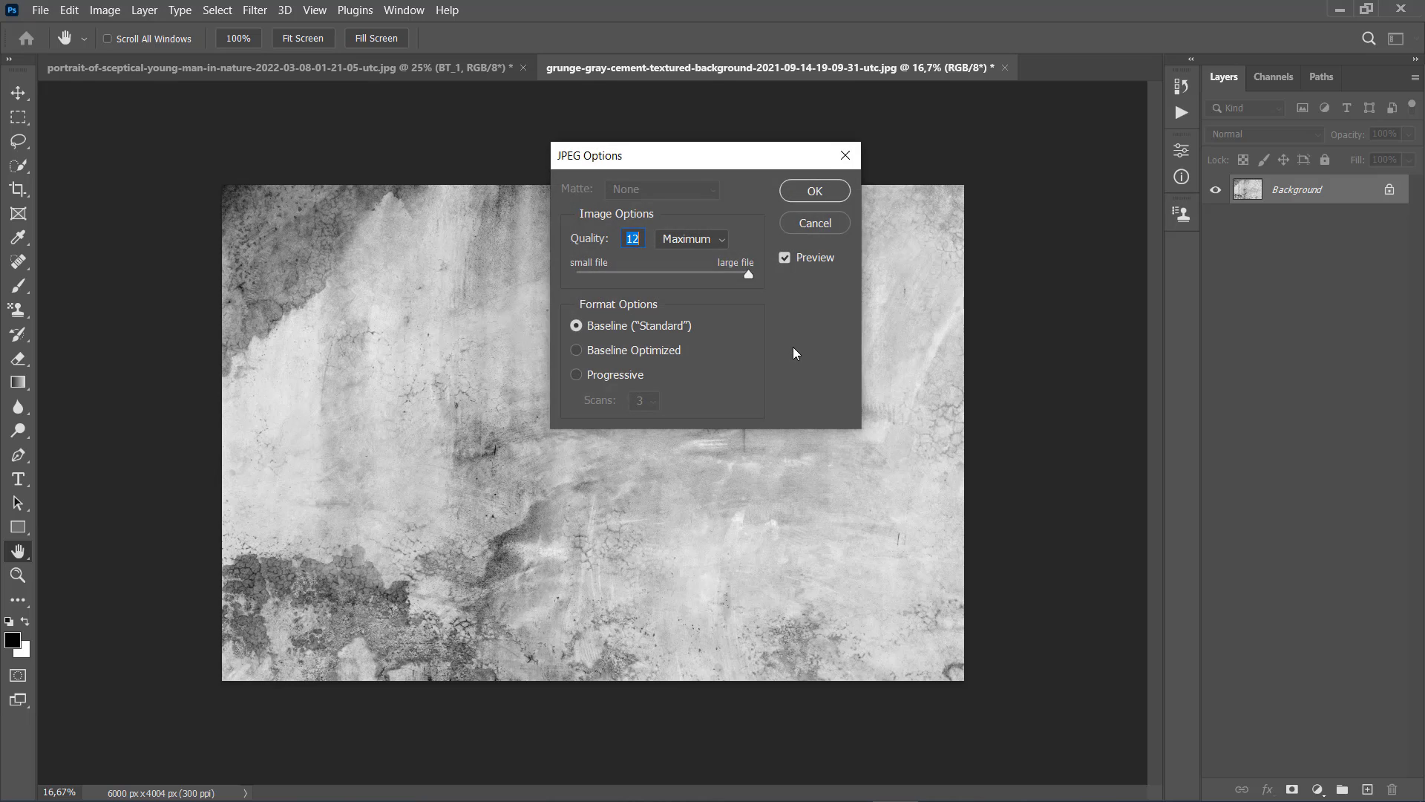
click(813, 190)
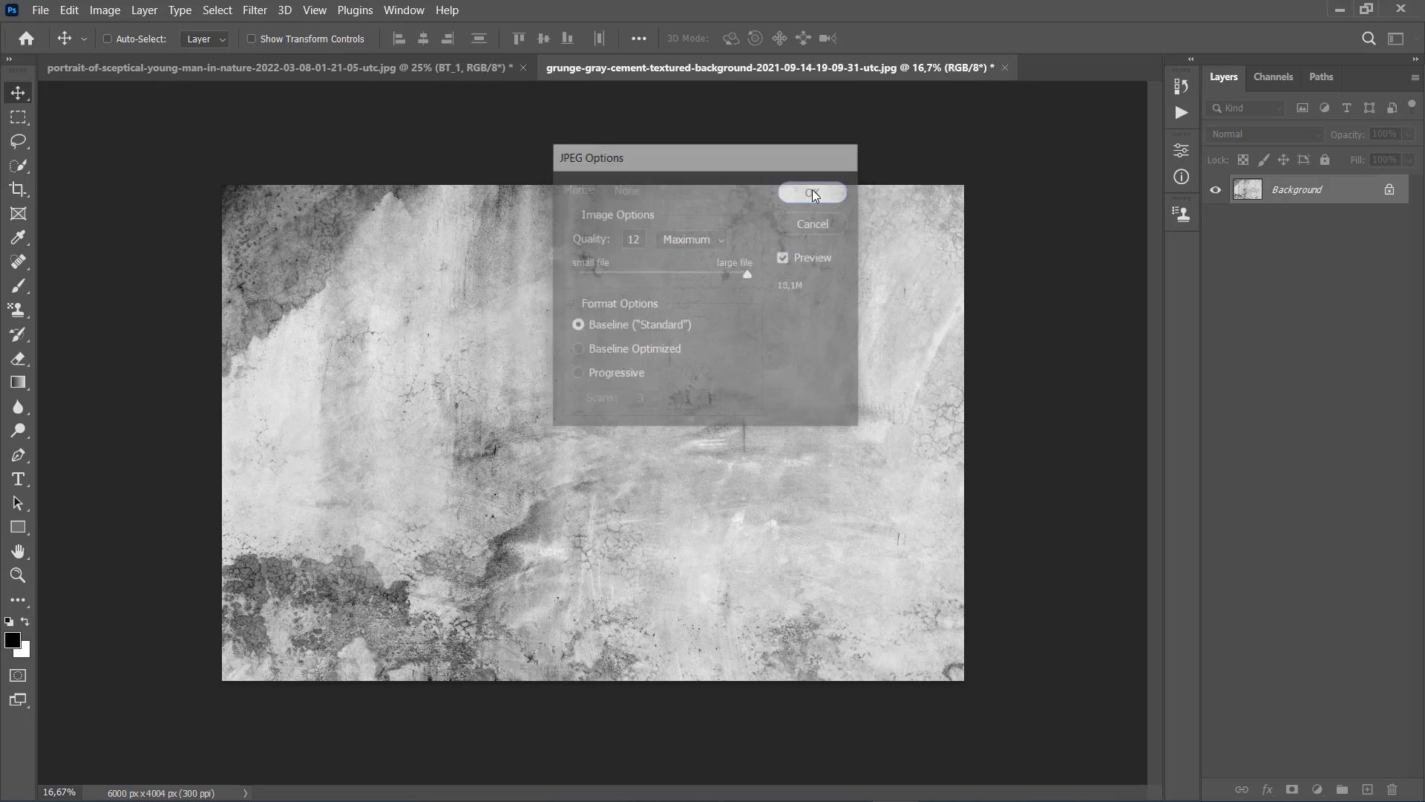
click(999, 68)
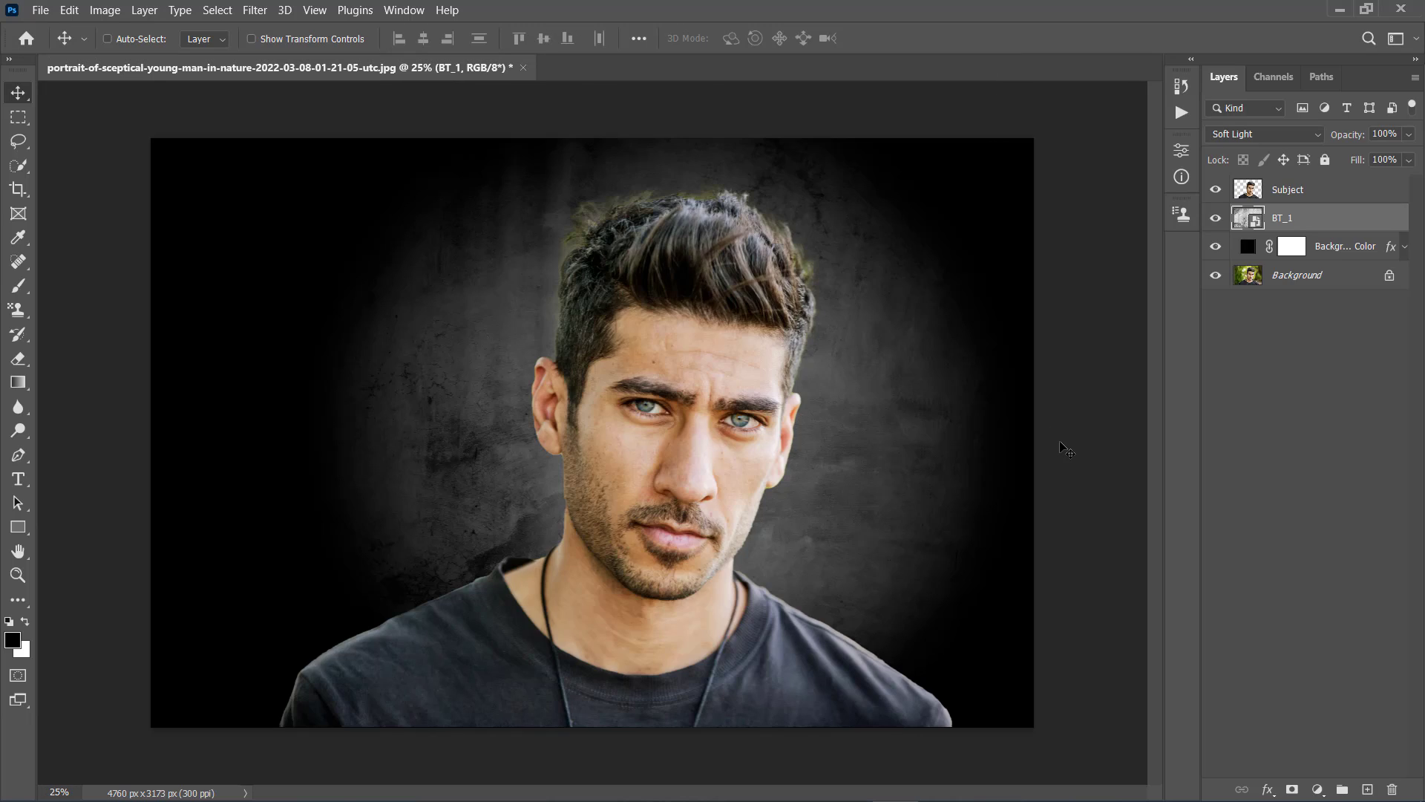
- Create a new empty layer named BT_2 directly above the Background Color layer
key(shift+alt+n)
click(1352, 258)
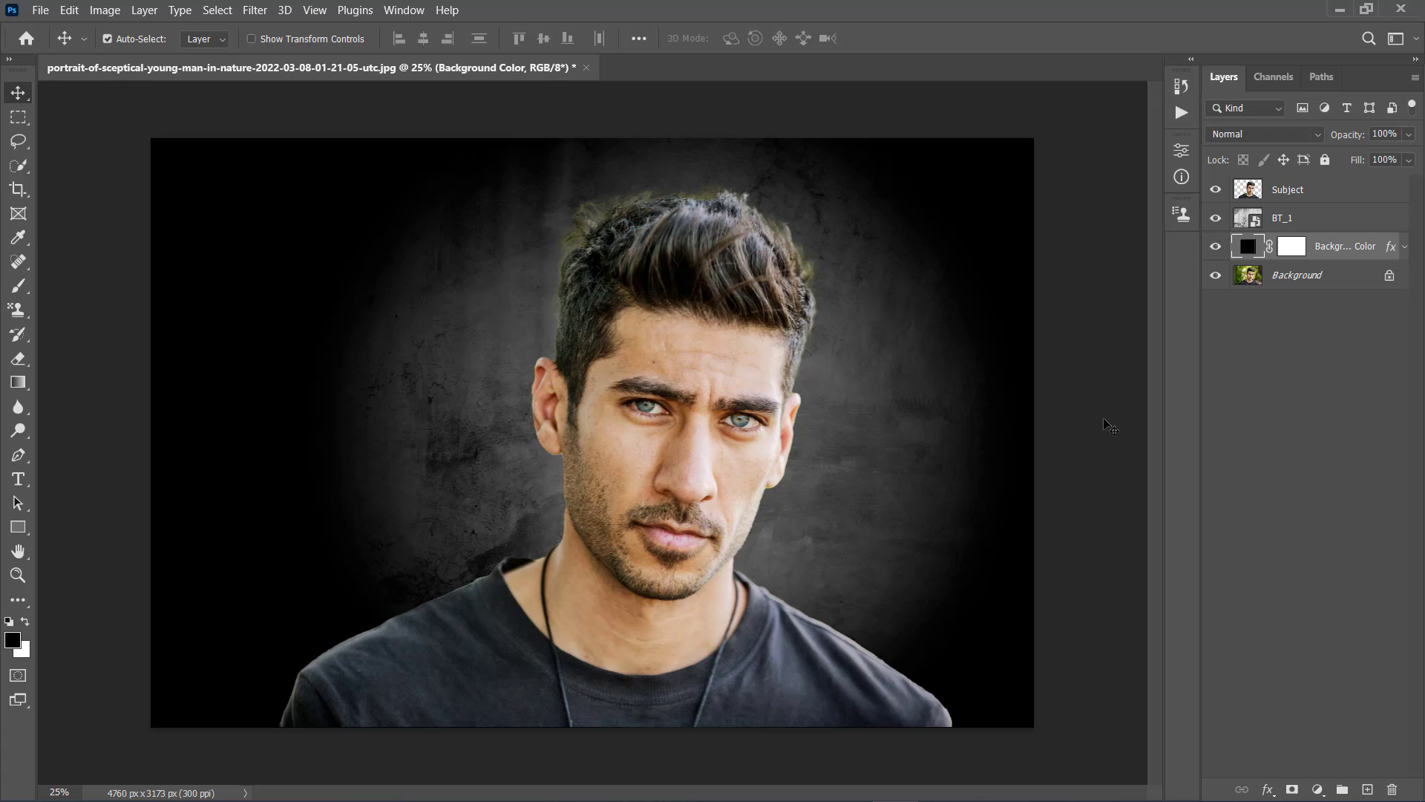
key(ctrl+shift+n)
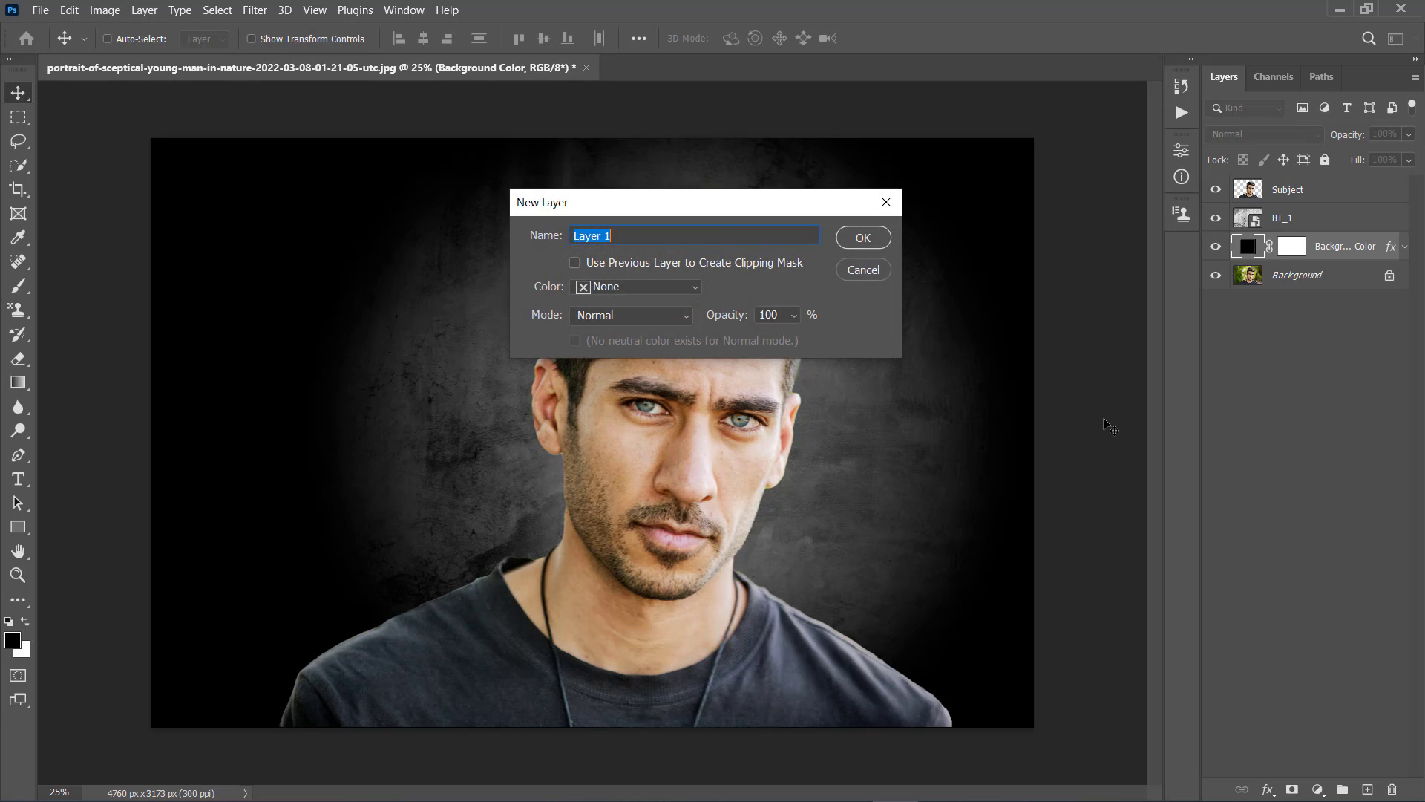
text(BT_2)
key(Return)
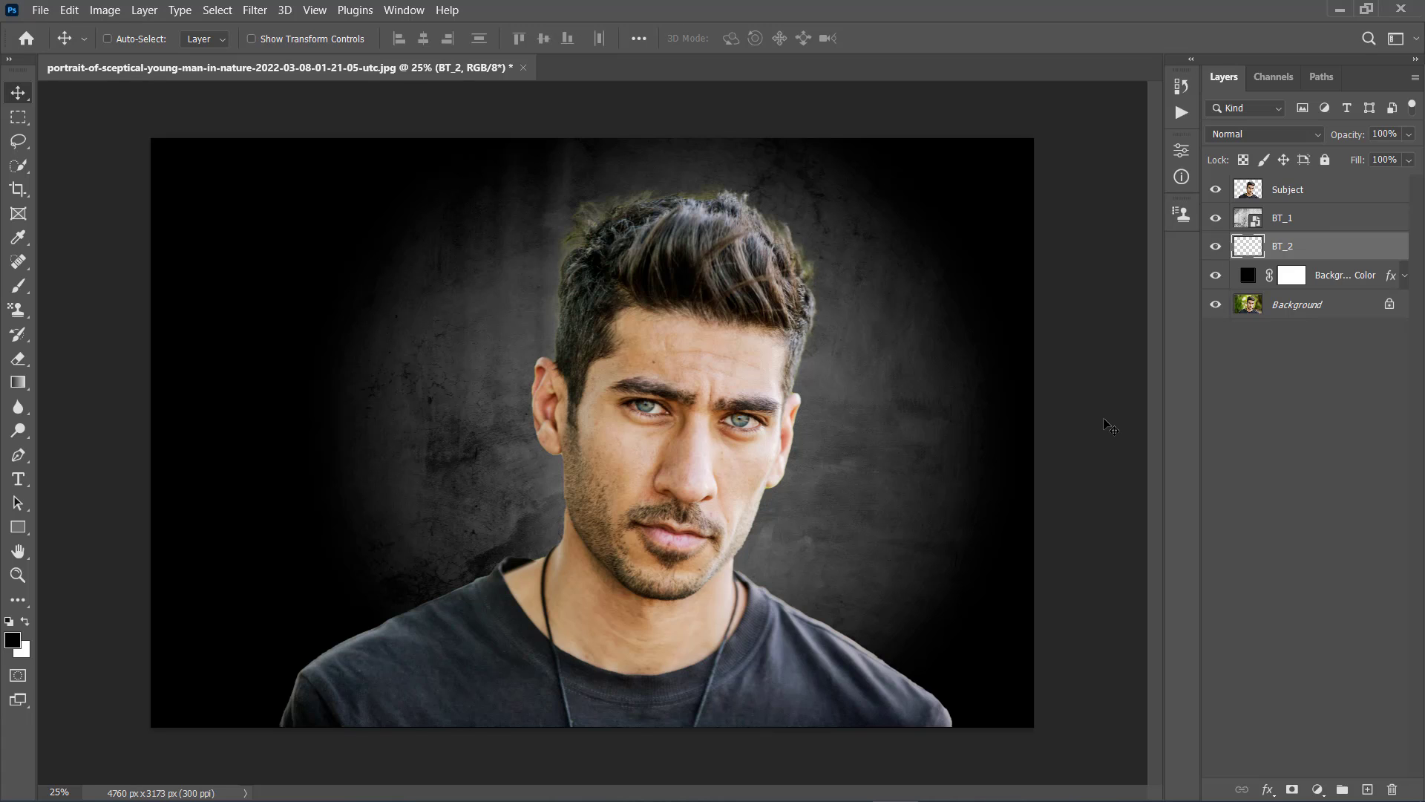
- Fill the BT_2 layer with the Clouds render filter
click(255, 10)
mouse_move(298, 319)
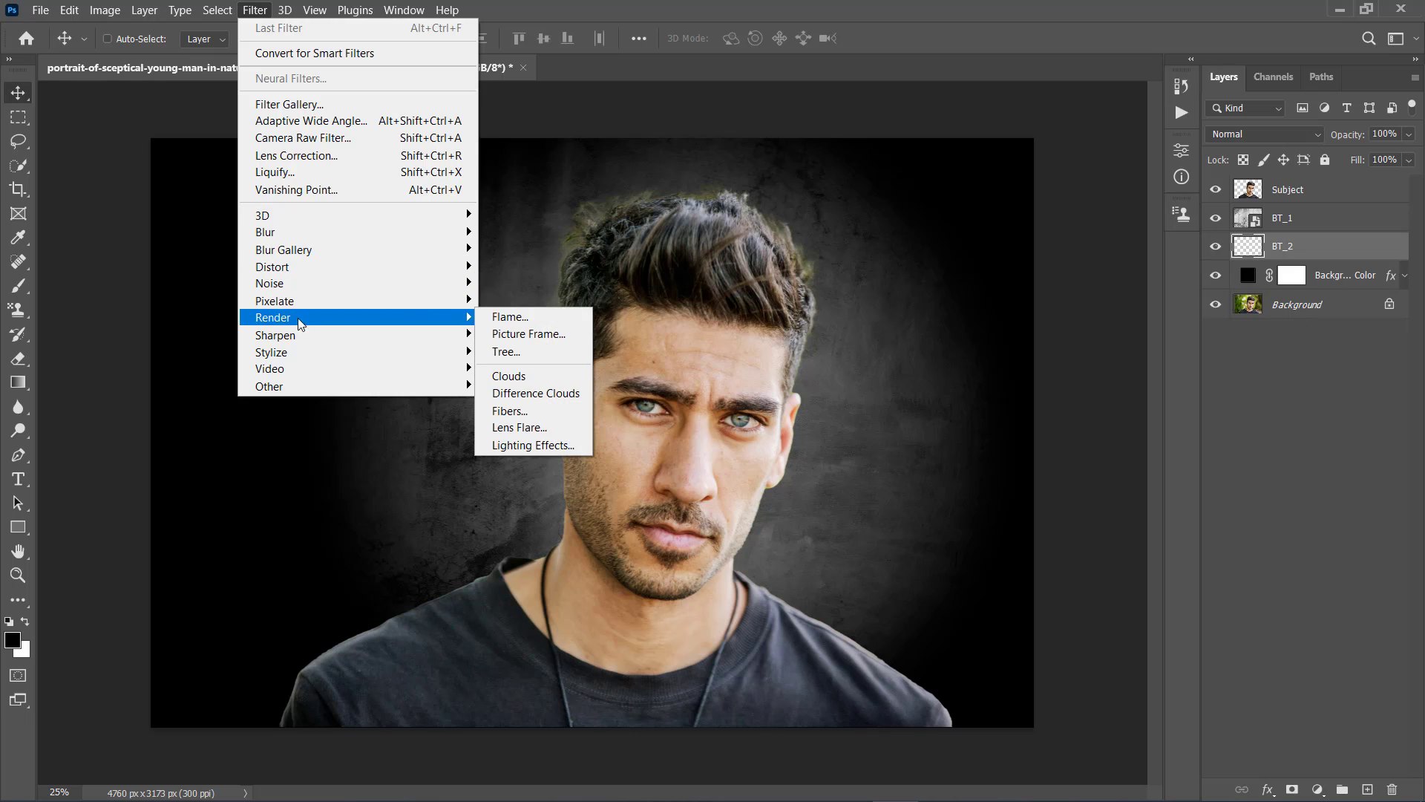
click(532, 378)
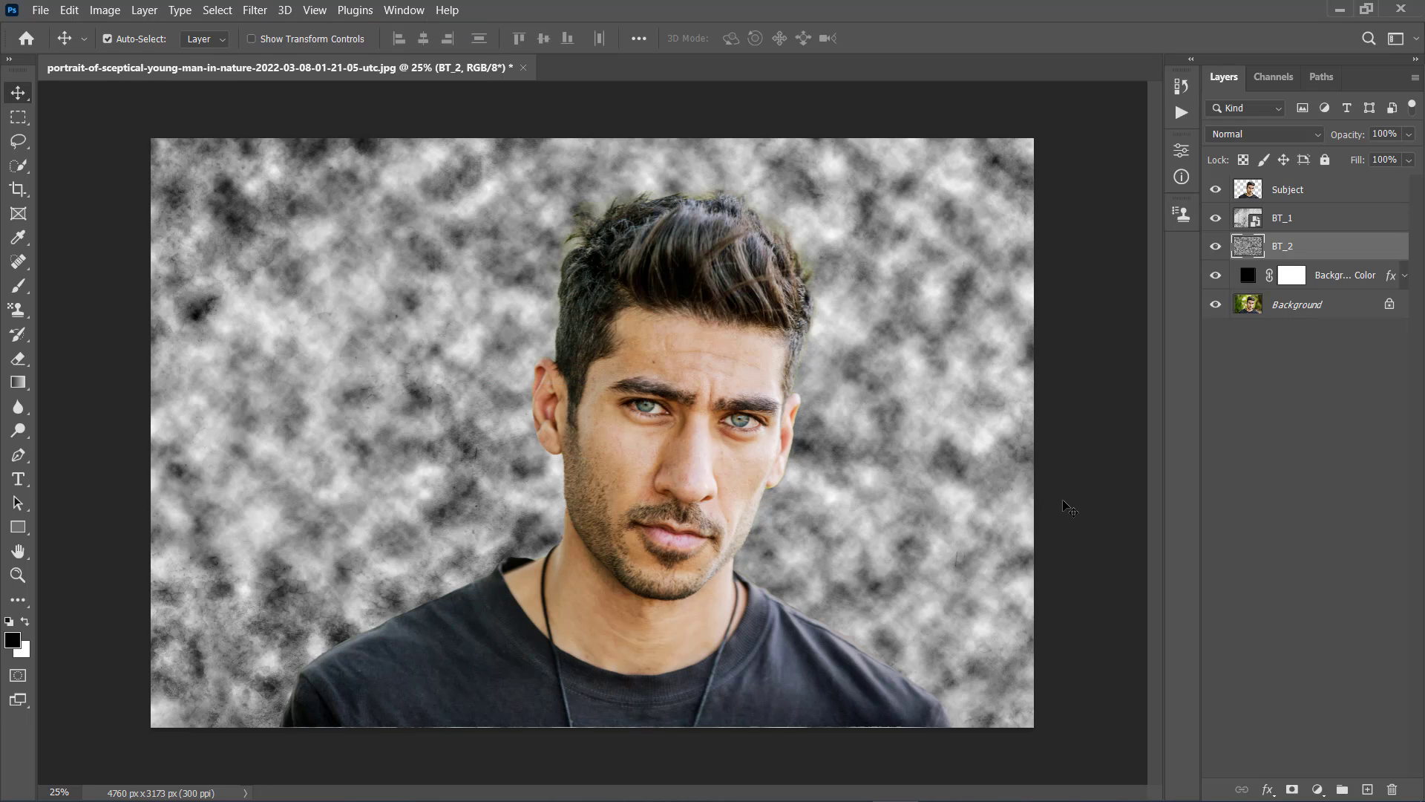
- Scale the clouds on the BT_2 layer to 200% in width and height
key(ctrl+t)
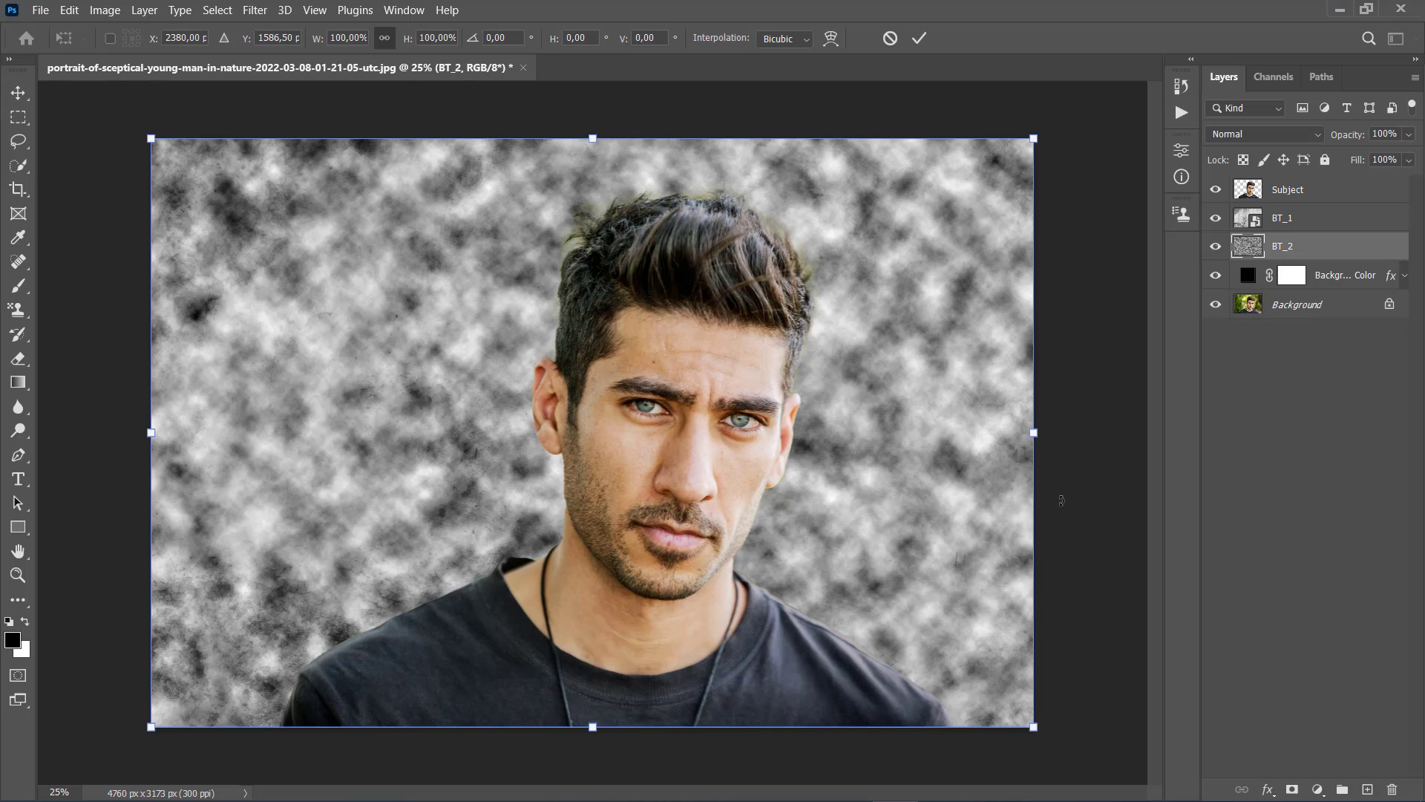
click(334, 37)
text(200)
key(Return)
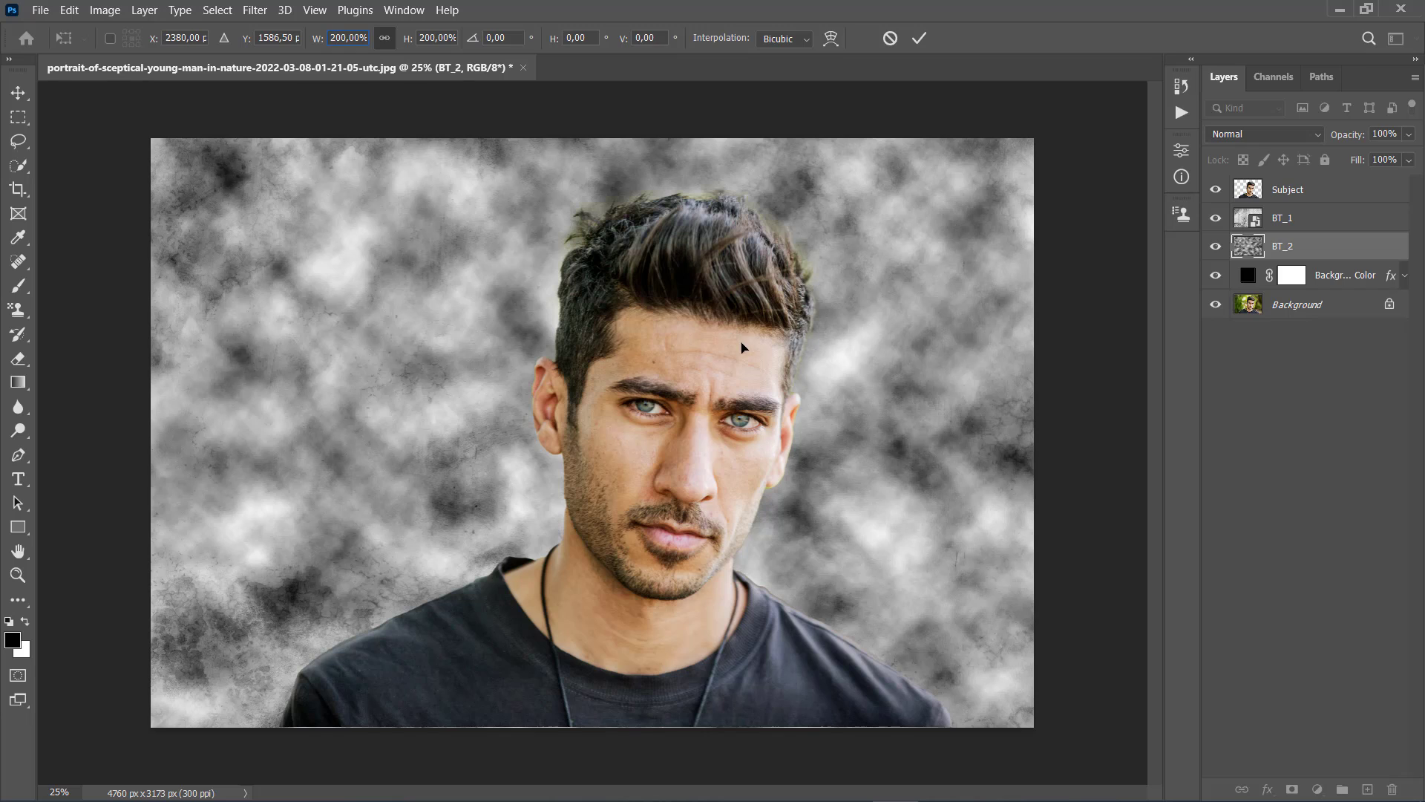
click(921, 39)
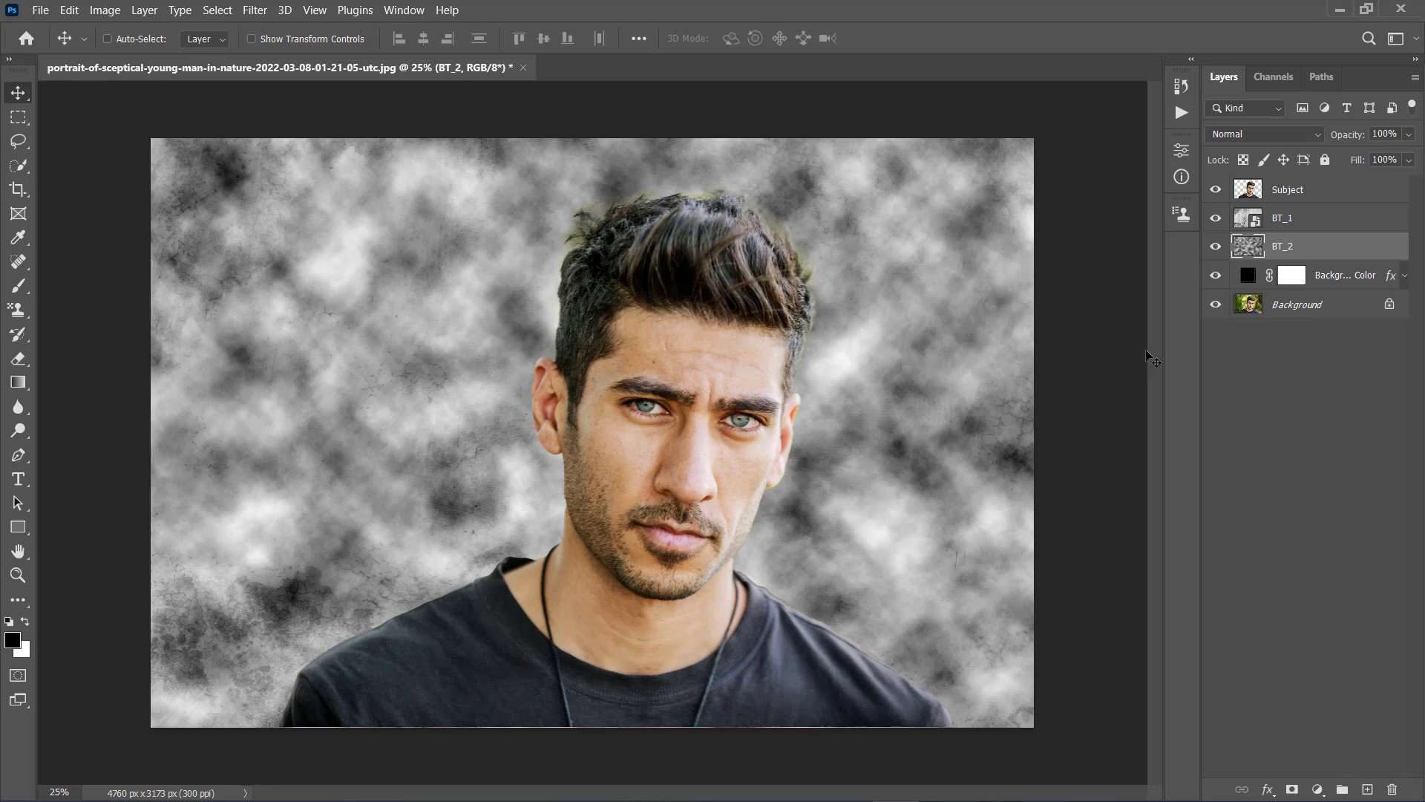
- Set the BT_2 layer to Divide blend mode at 50% opacity and save the document as a PSD
click(1229, 135)
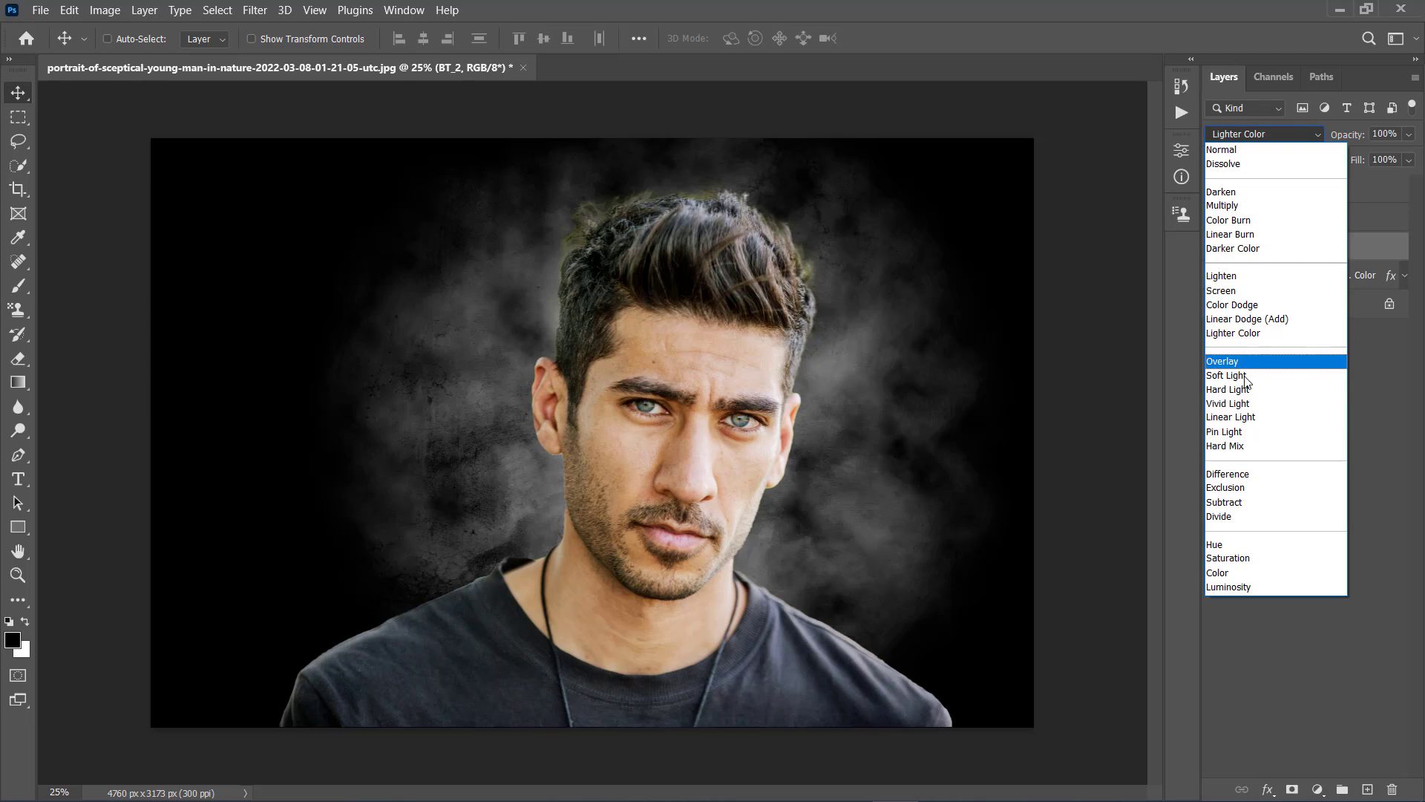
click(1234, 517)
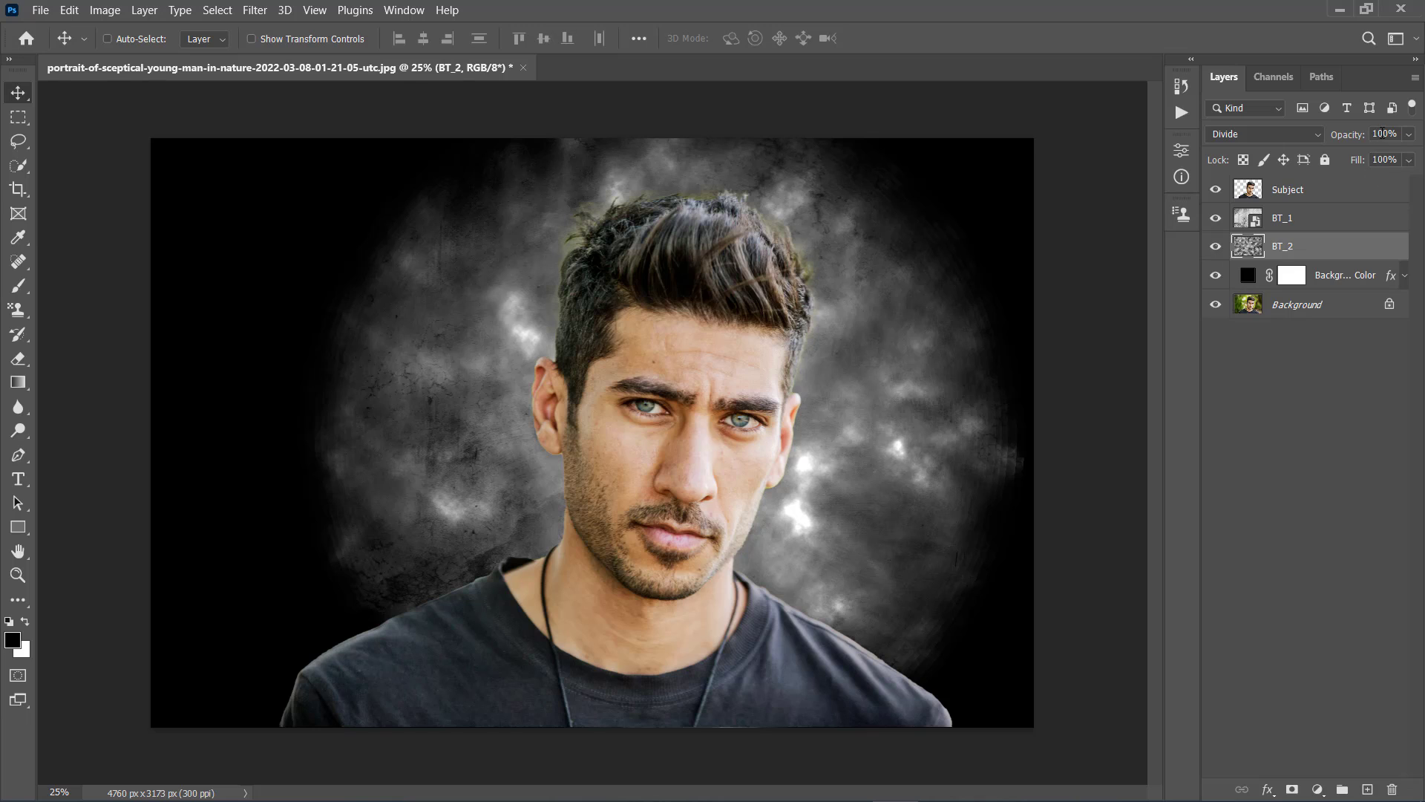
text(50)
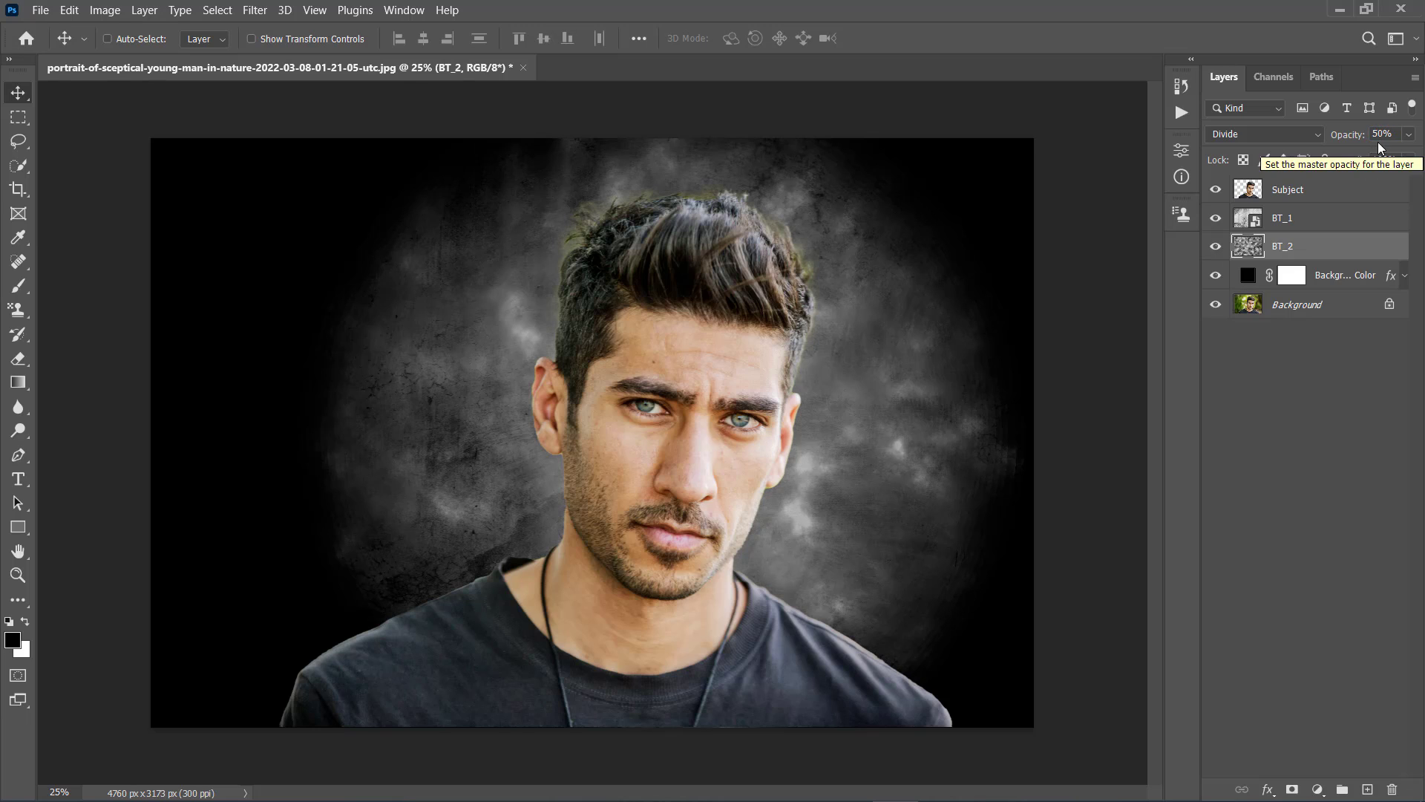
key(ctrl+s)
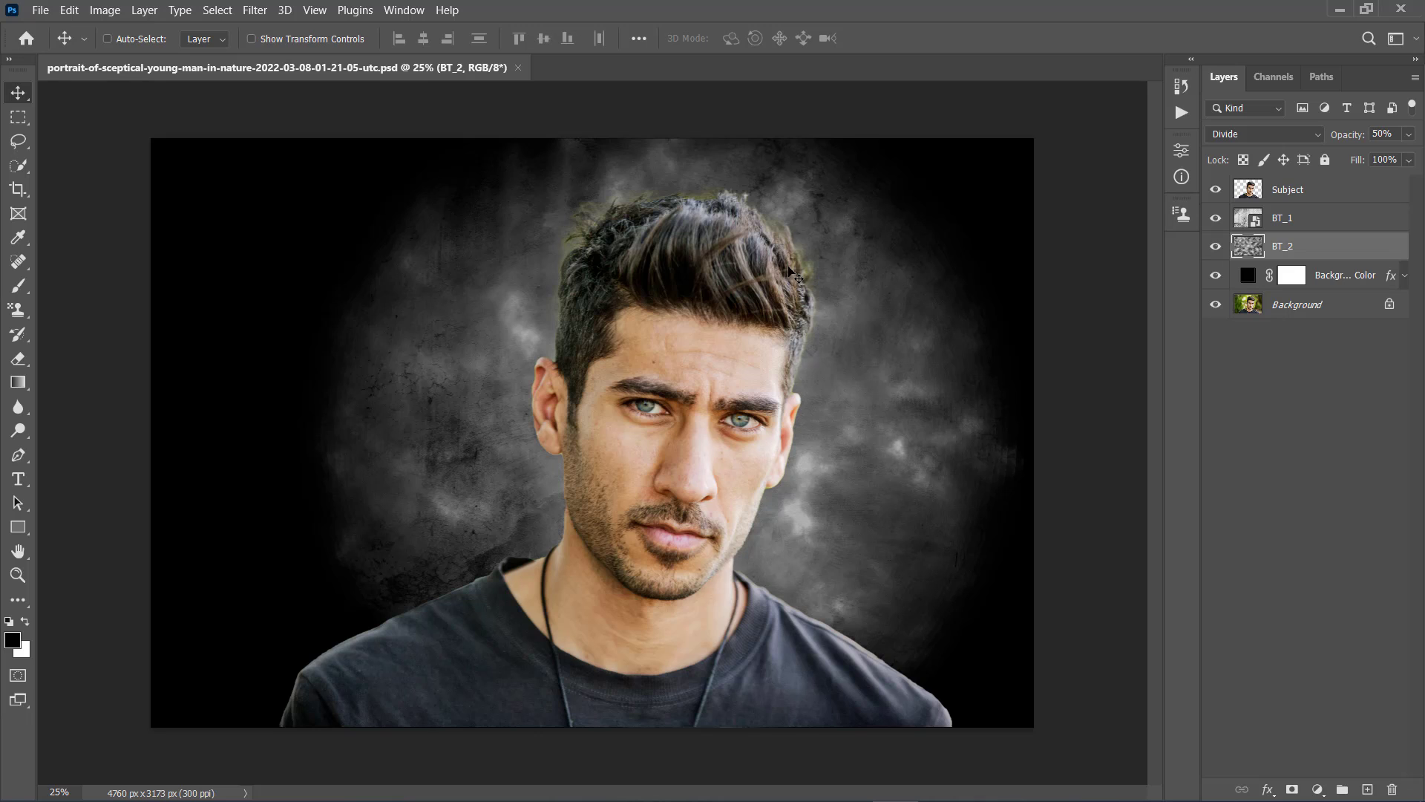
- Add a Black & White adjustment layer named Subject_Saturation above the Subject layer and clip it to that layer
click(1322, 202)
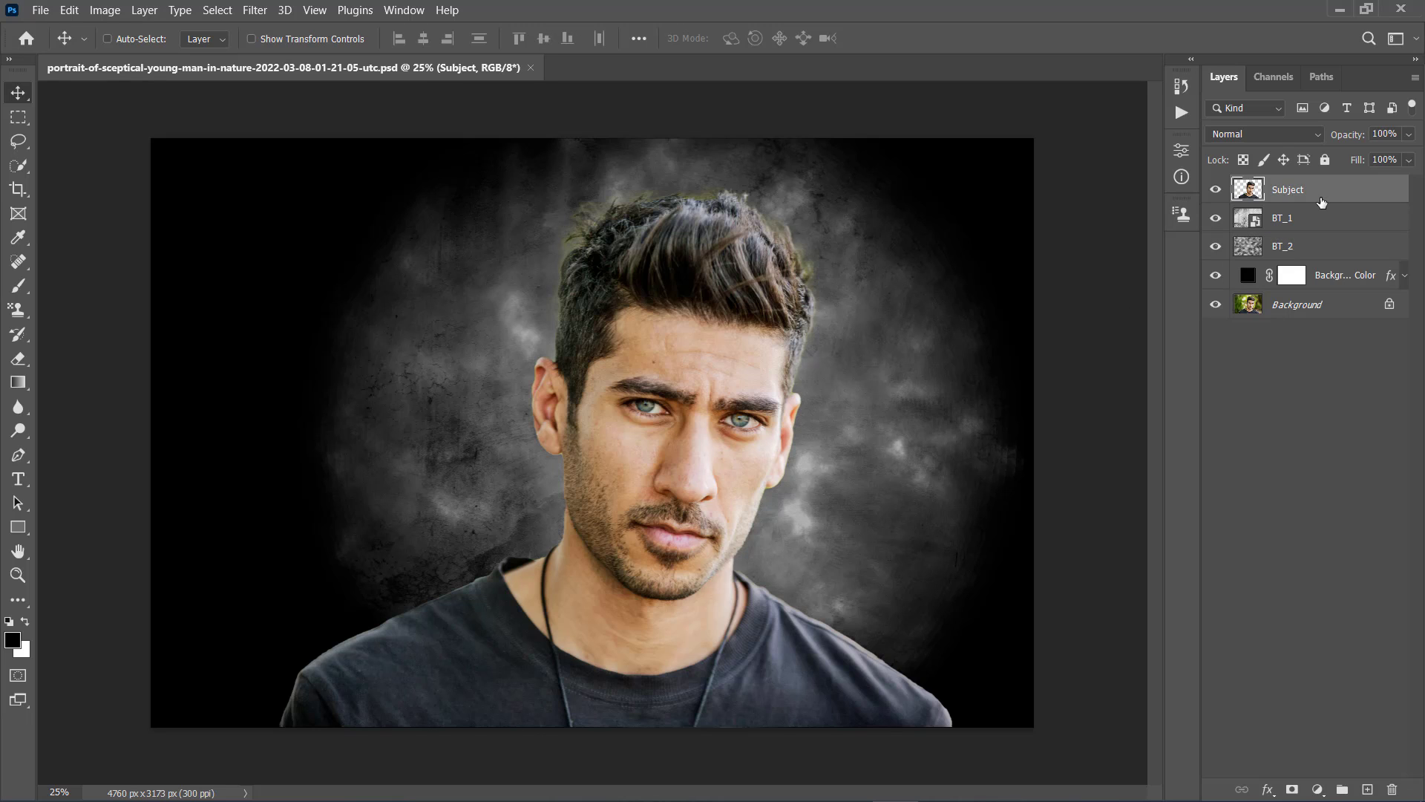
click(143, 11)
mouse_move(236, 247)
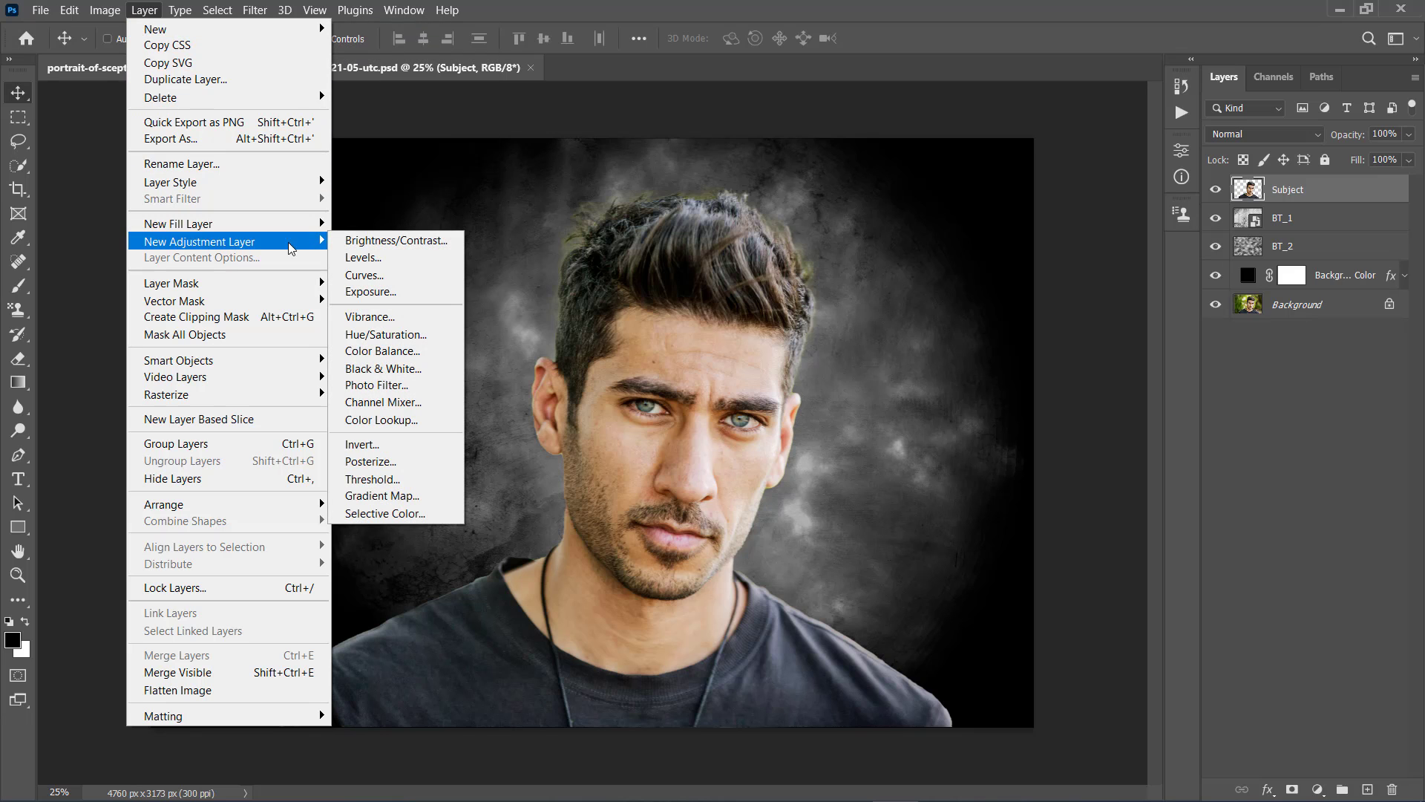
click(374, 375)
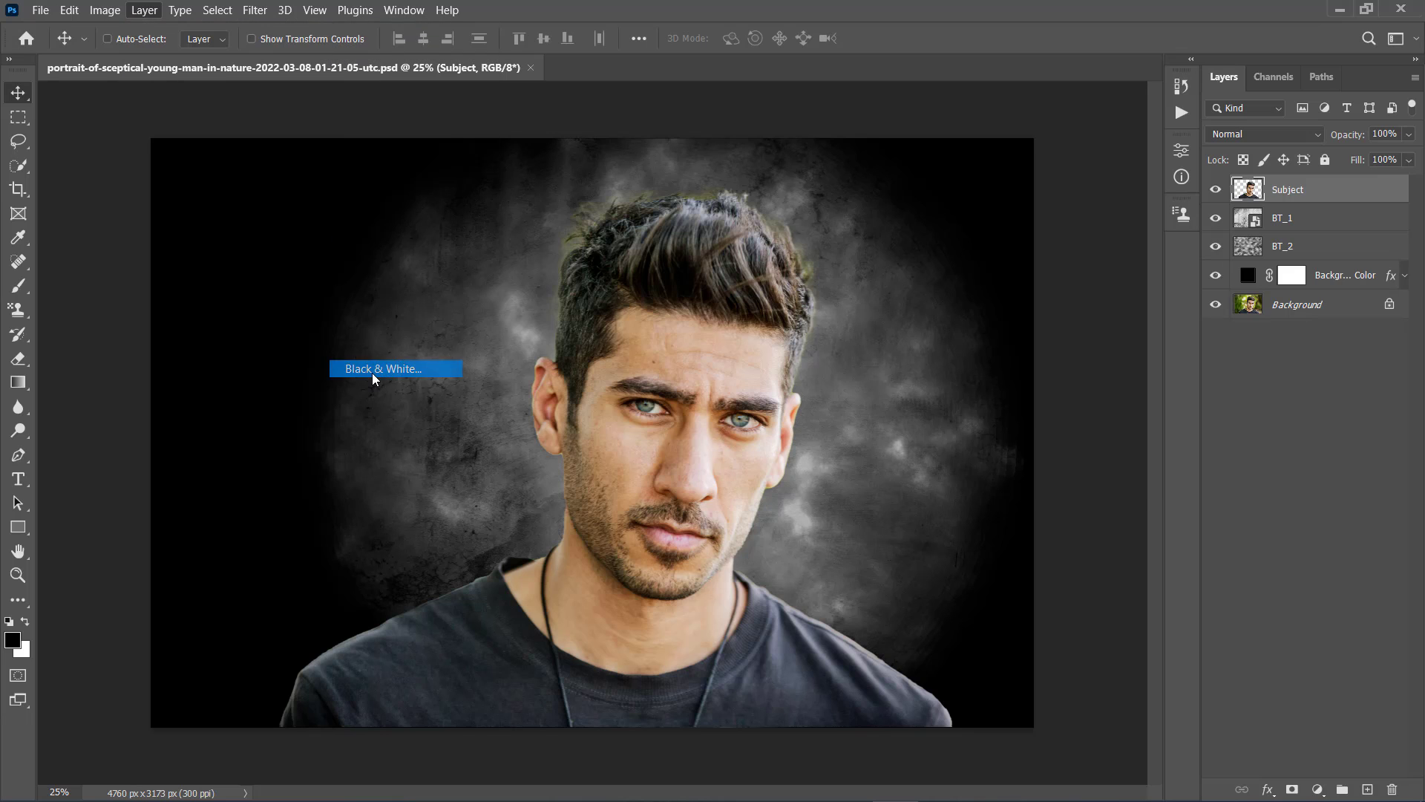
text(Subject_Saturation)
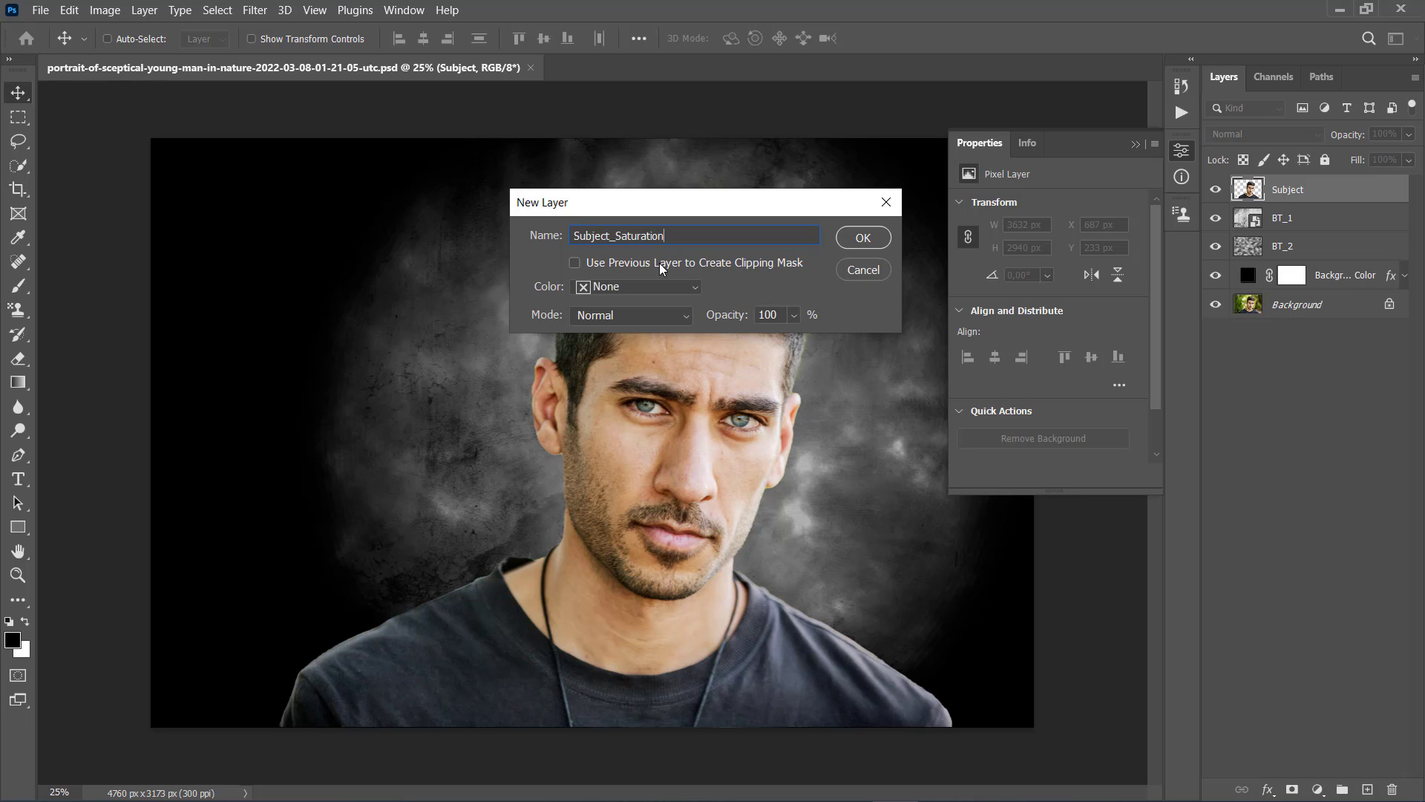
click(861, 238)
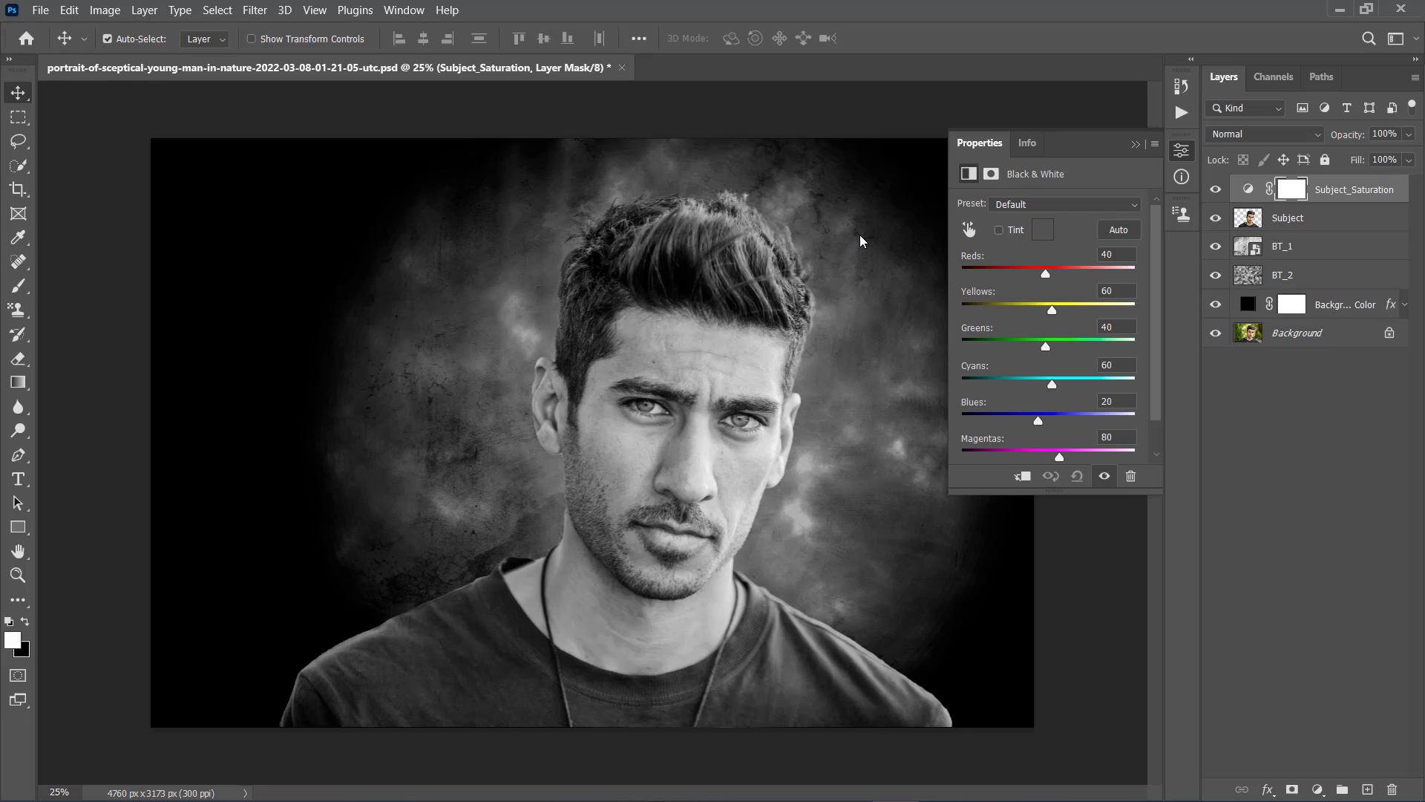
key(ctrl+alt+g)
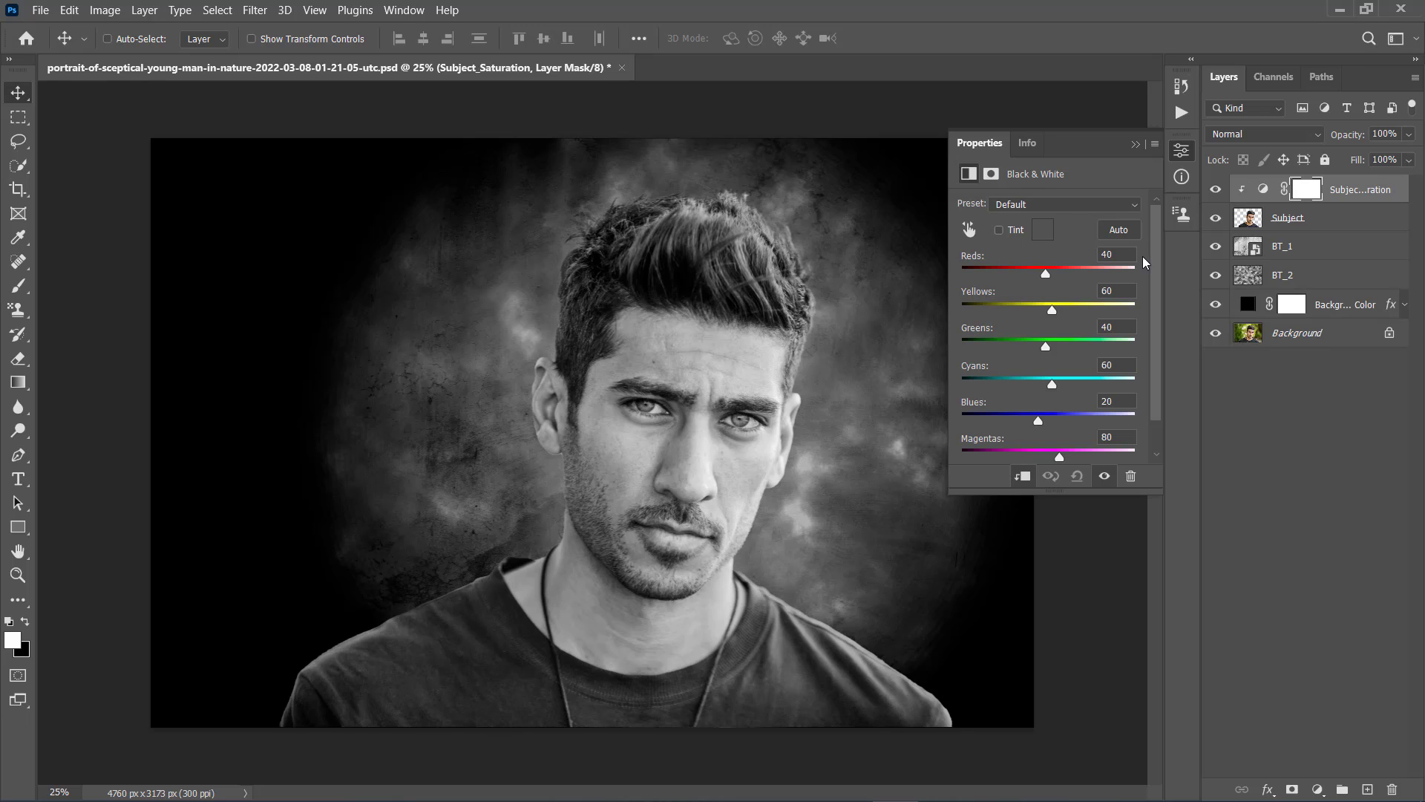
- Set the Subject_Saturation layer to Color blend mode at 75% opacity and collapse its adjustment properties
click(1244, 136)
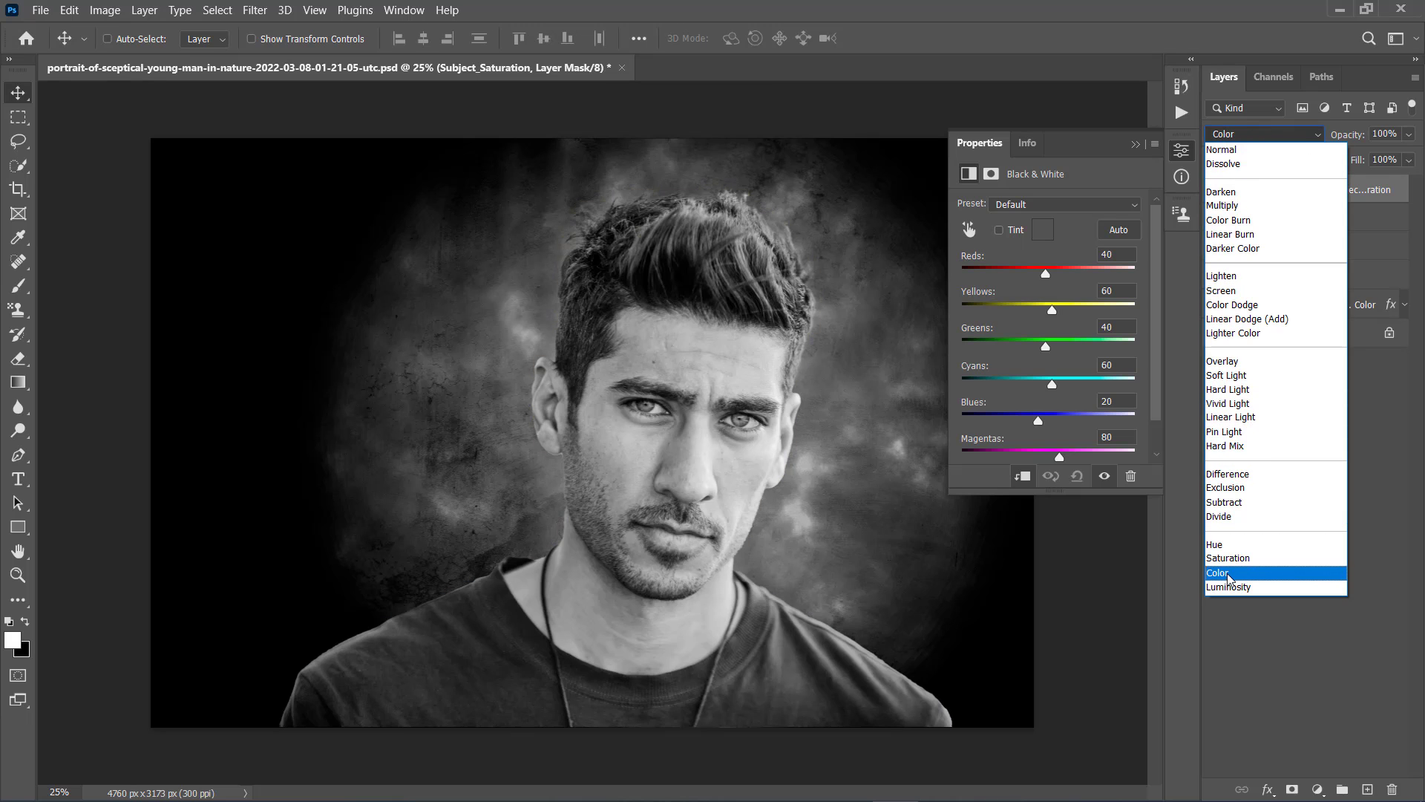
click(1235, 574)
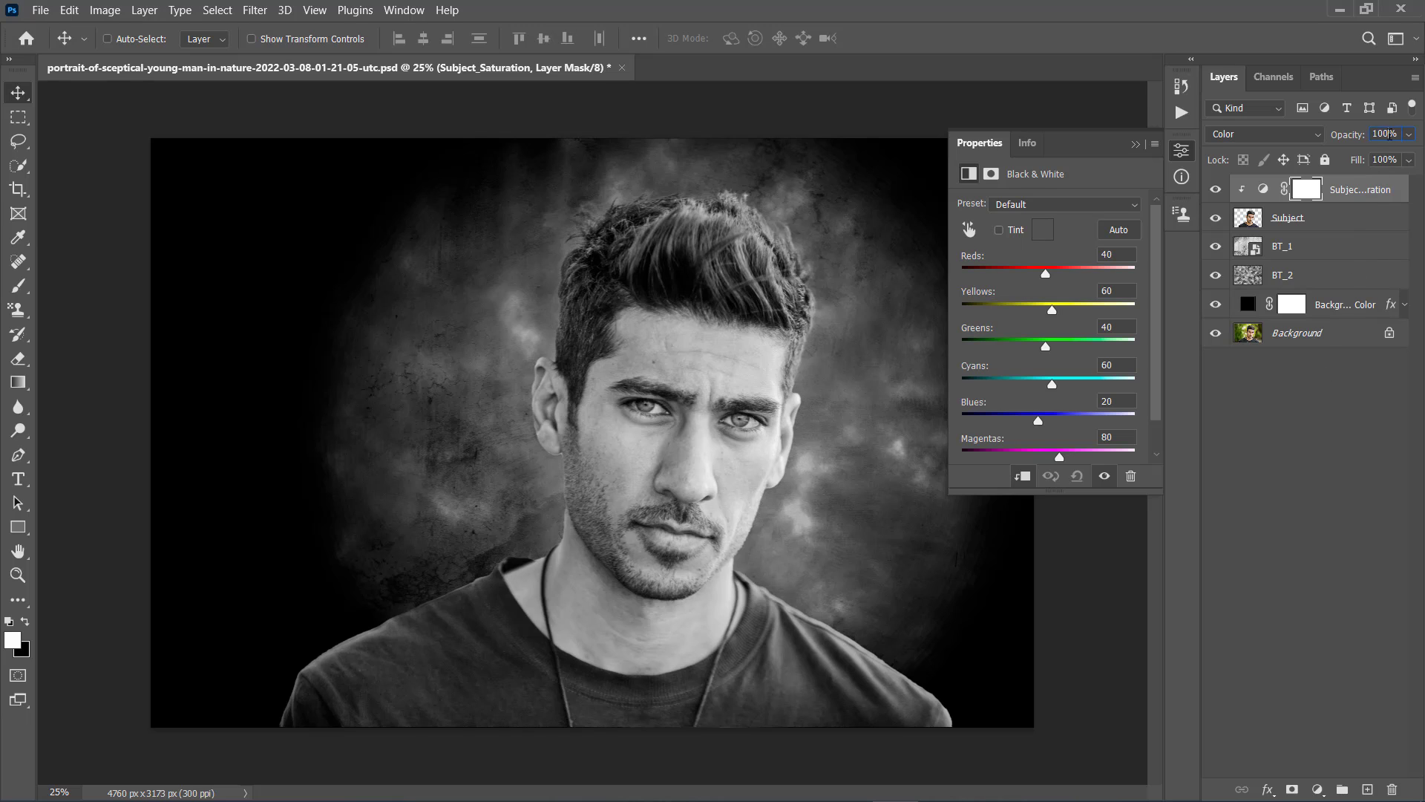
text(75)
key(Return)
click(1135, 144)
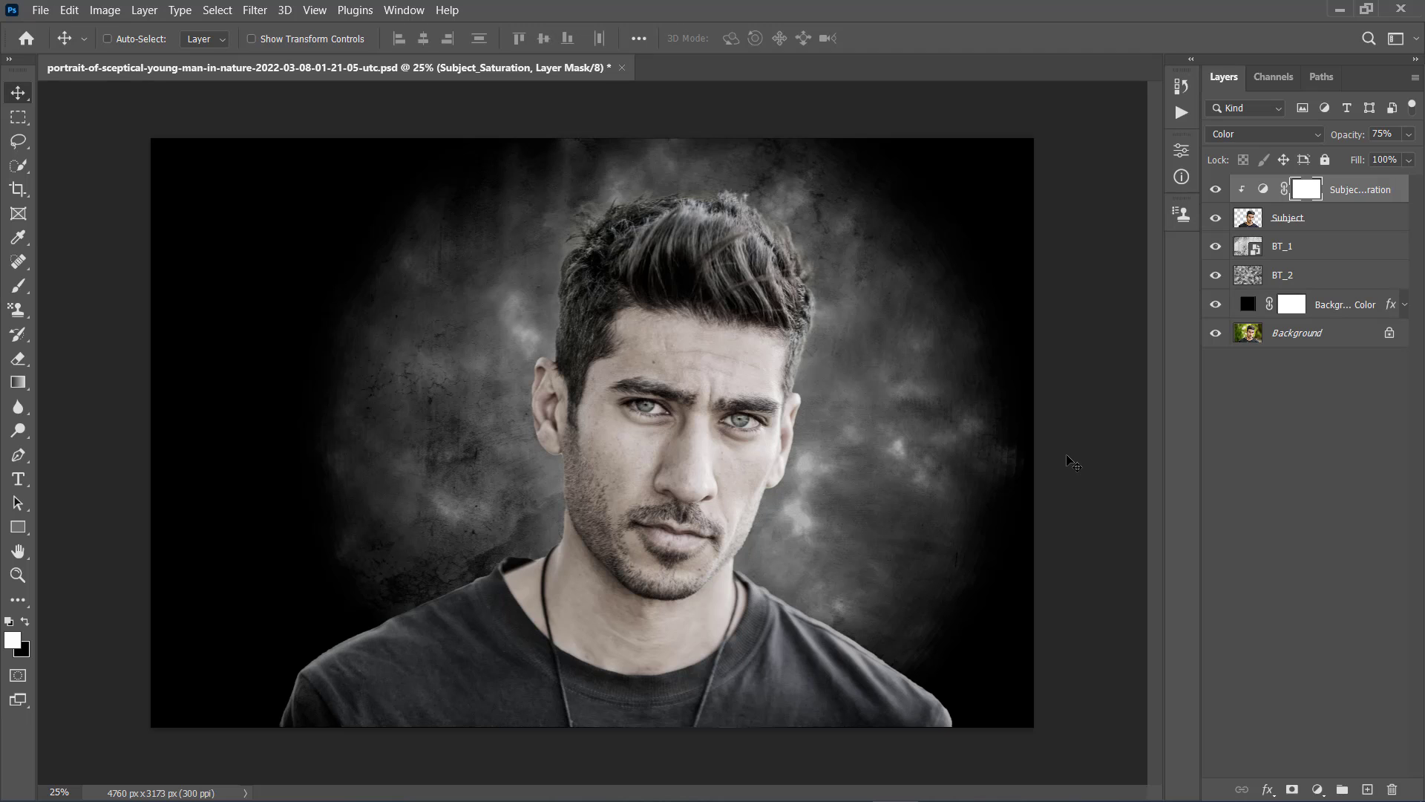
- Add a Gradient Overlay effect to the Subject layer with Vivid Light blend mode and 35% opacity
right_click(1343, 220)
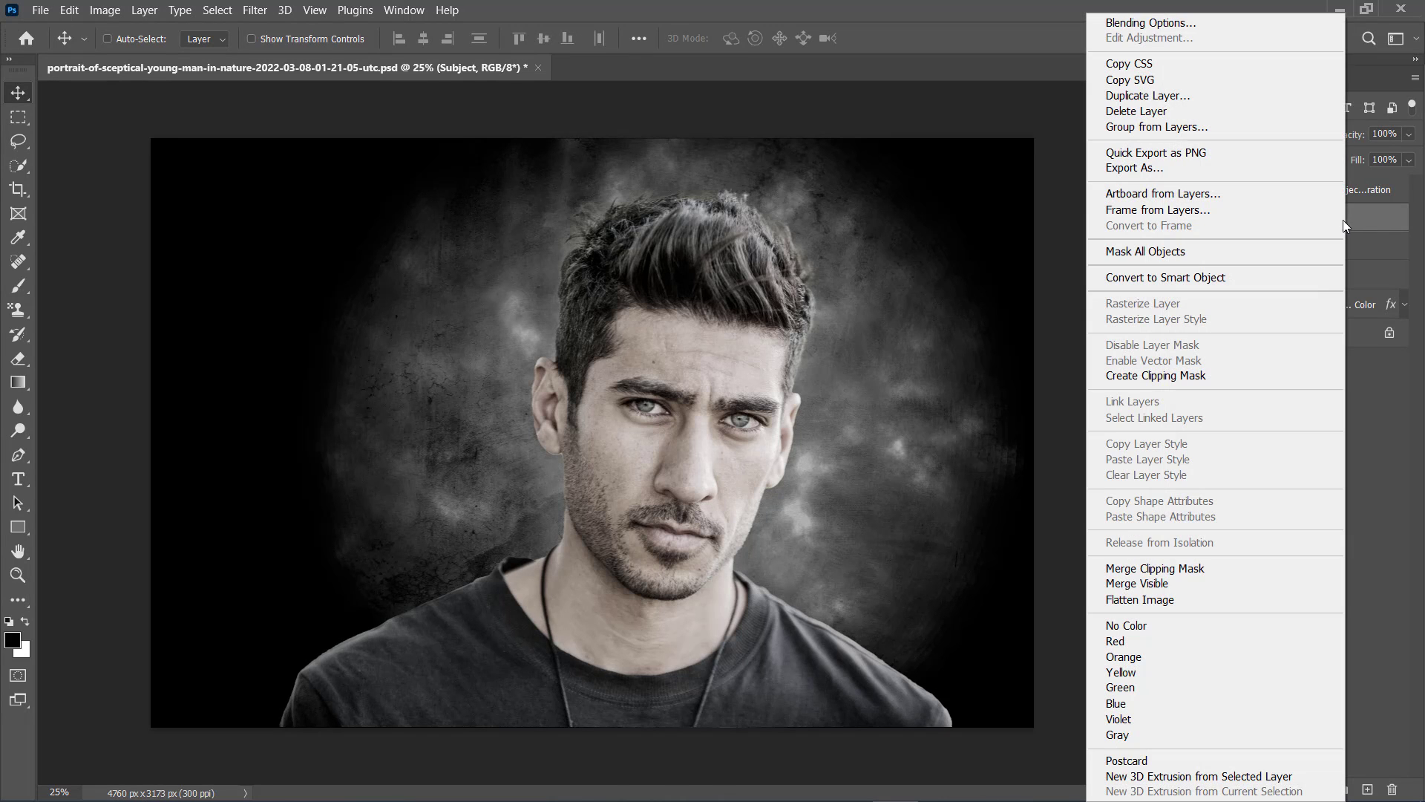
click(1152, 27)
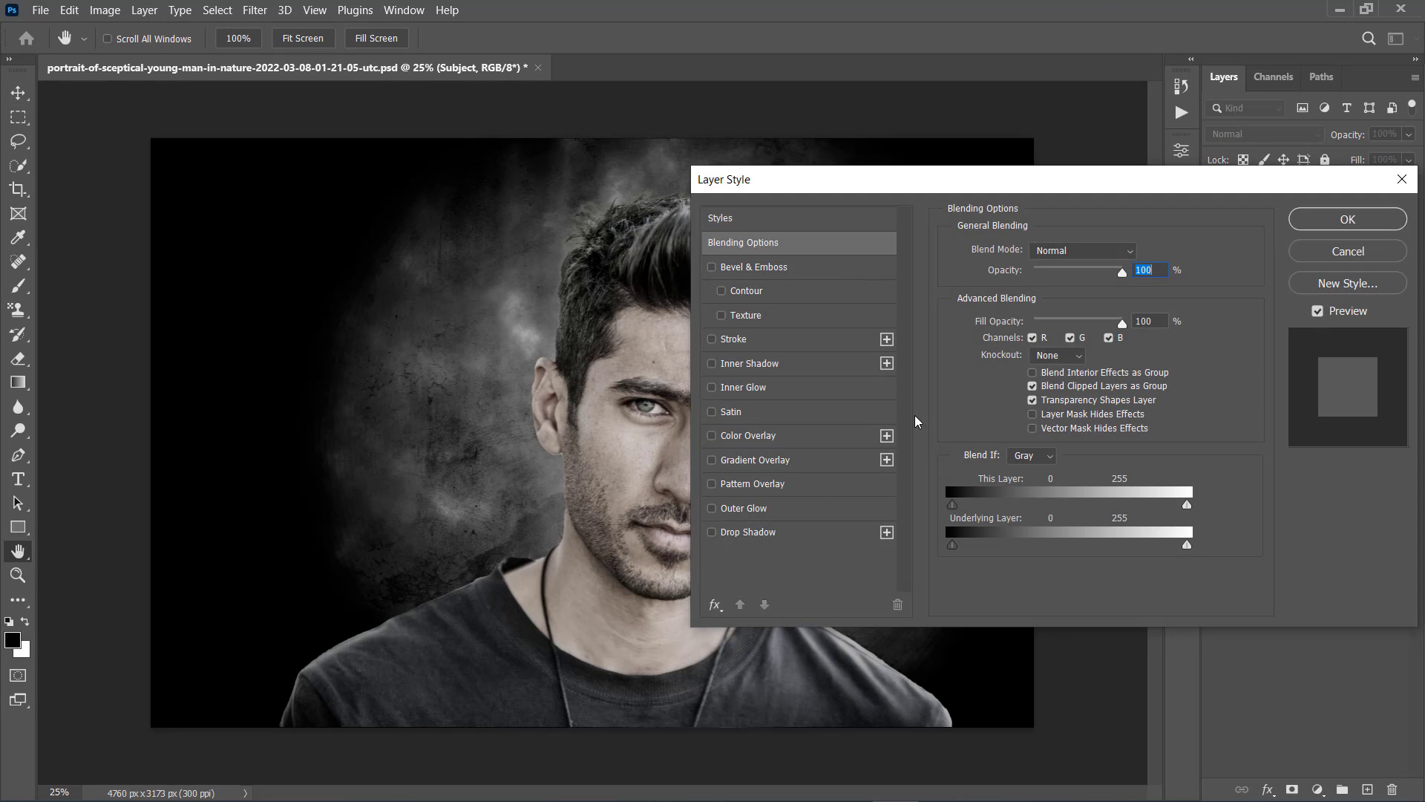
click(791, 461)
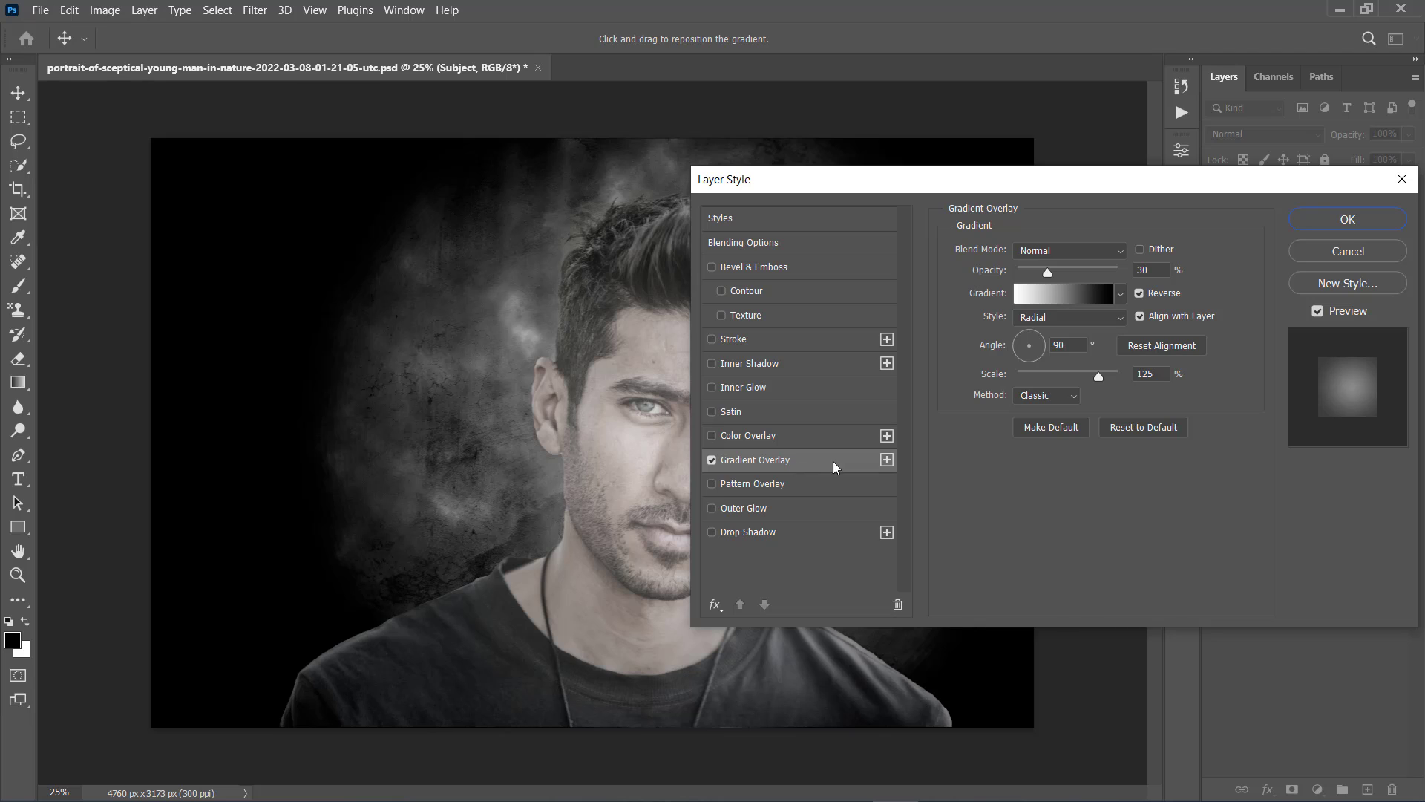
click(1057, 253)
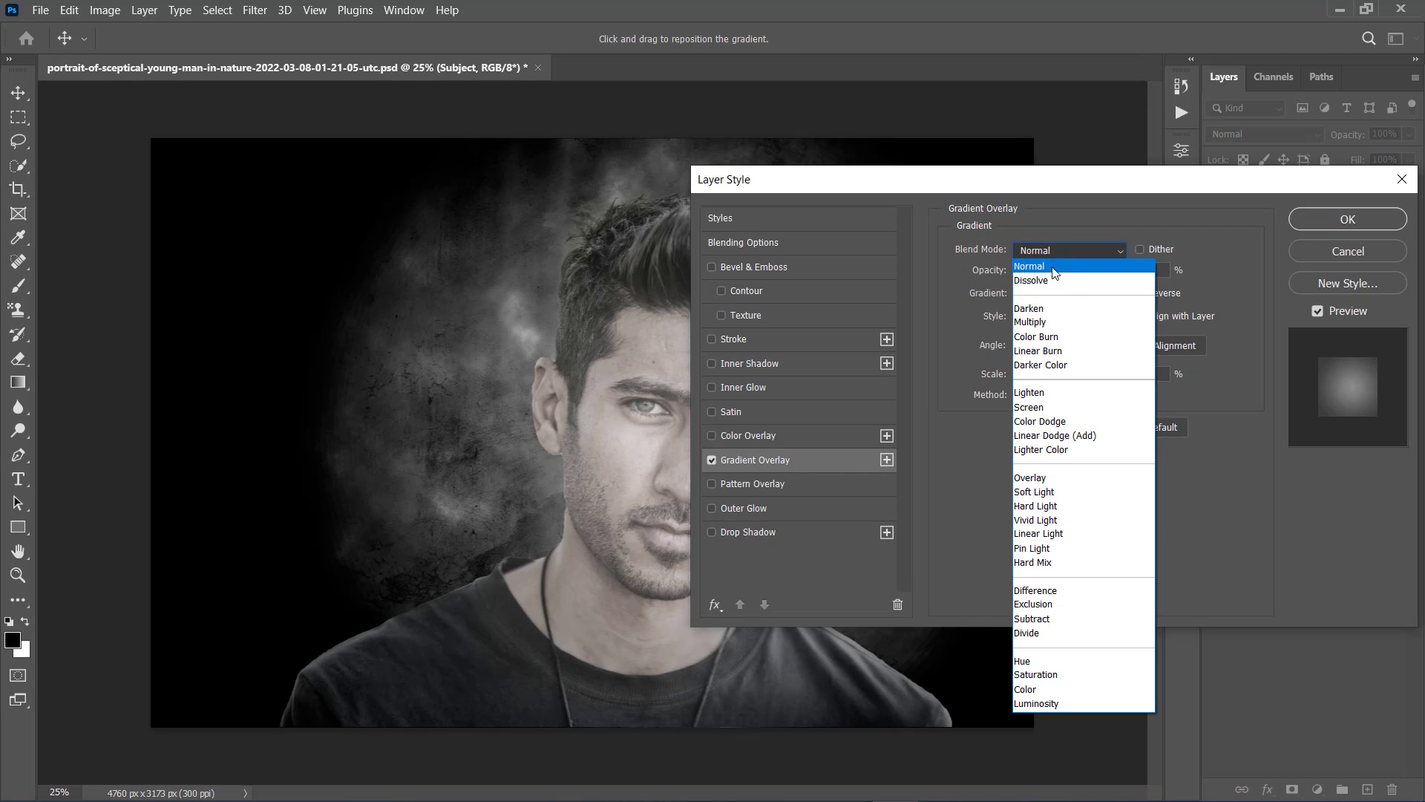
click(1034, 521)
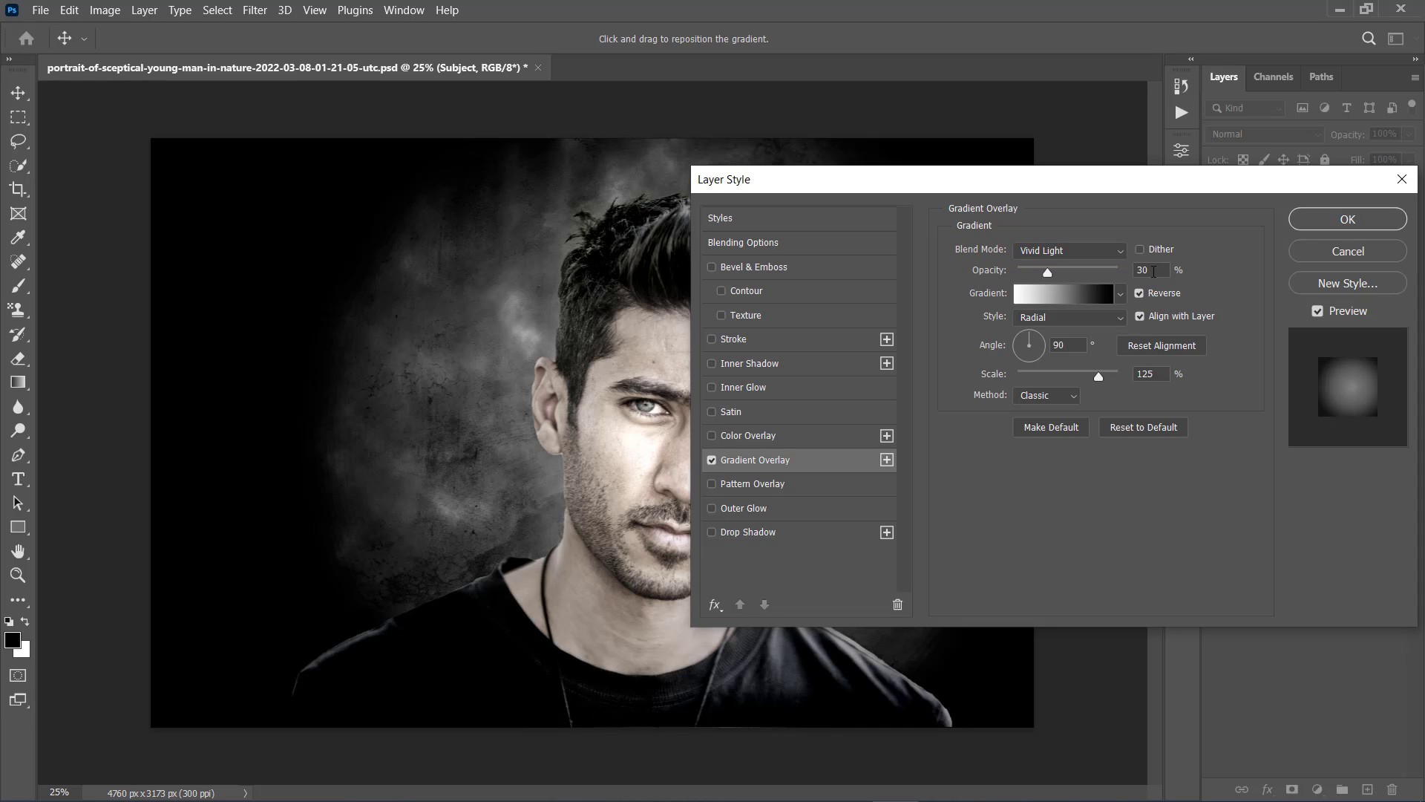
text(35)
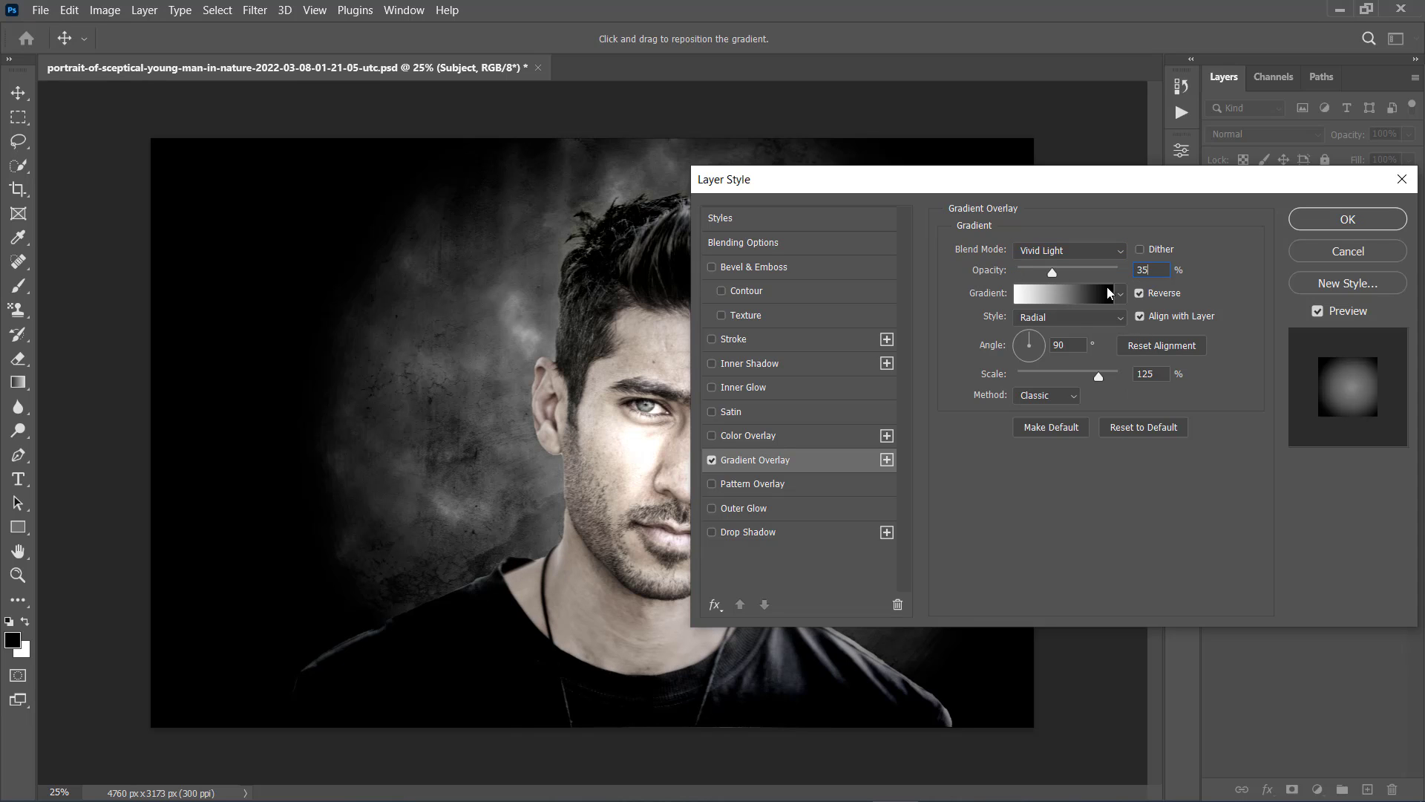
- Apply the Foreground to Transparent preset from the Basics group to the Subject layer's gradient overlay
click(1080, 305)
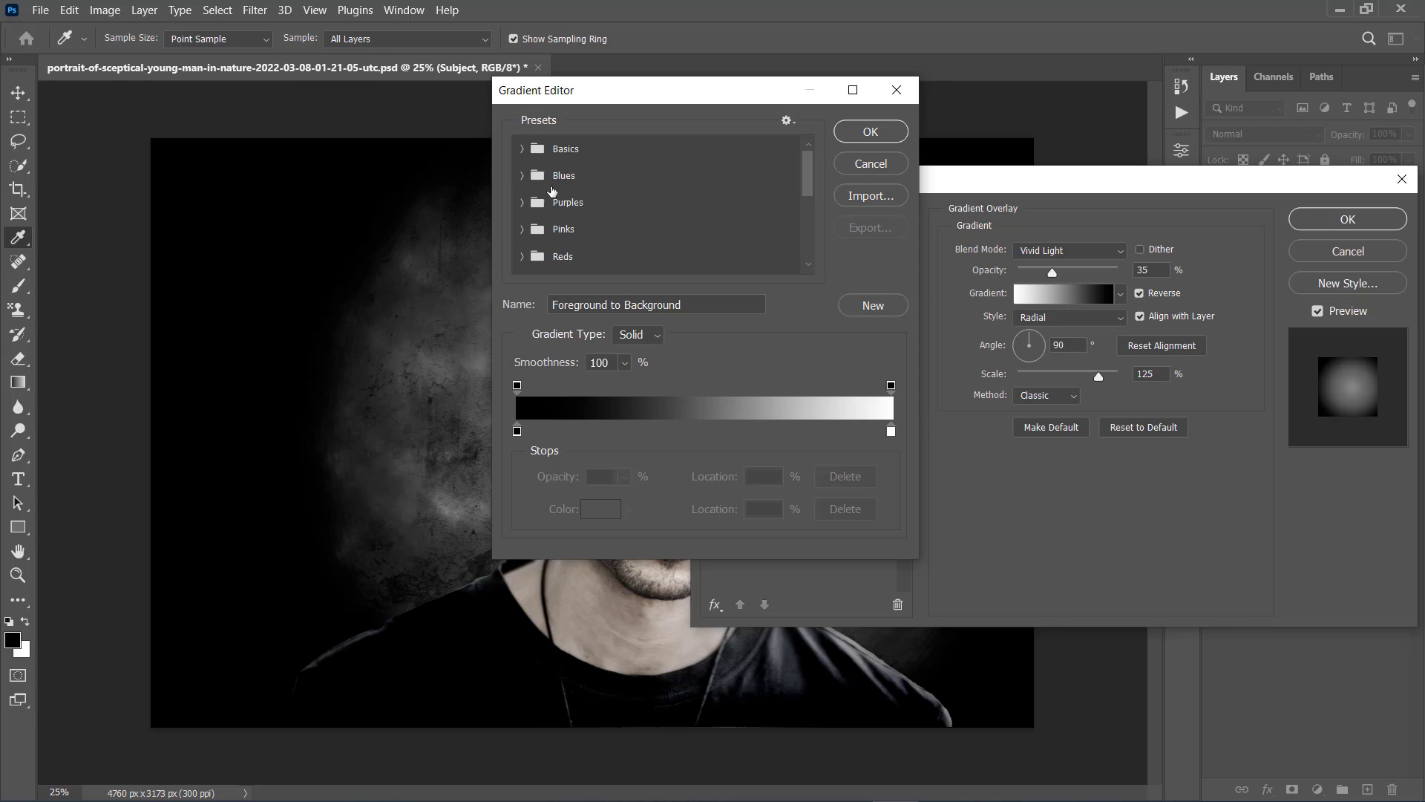
click(523, 149)
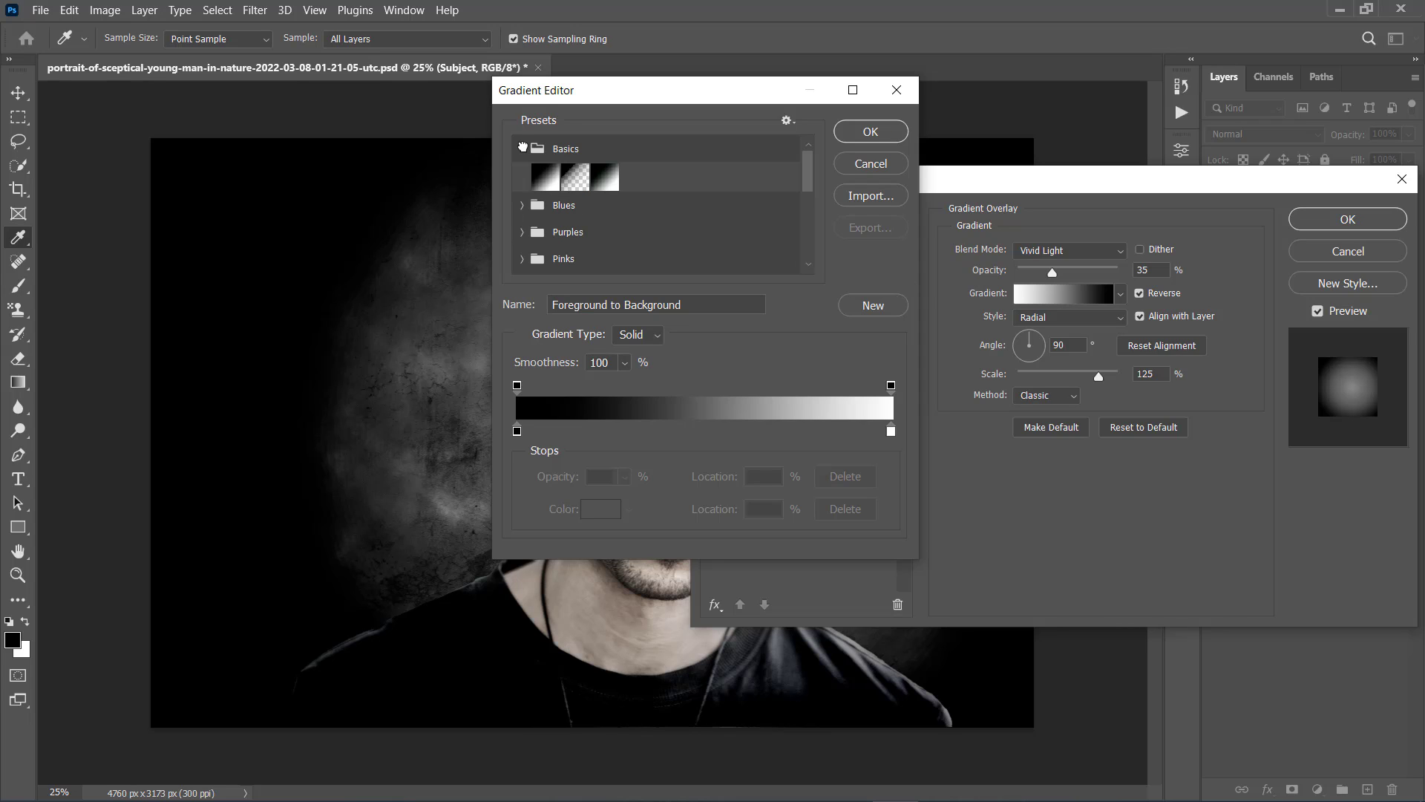
click(577, 178)
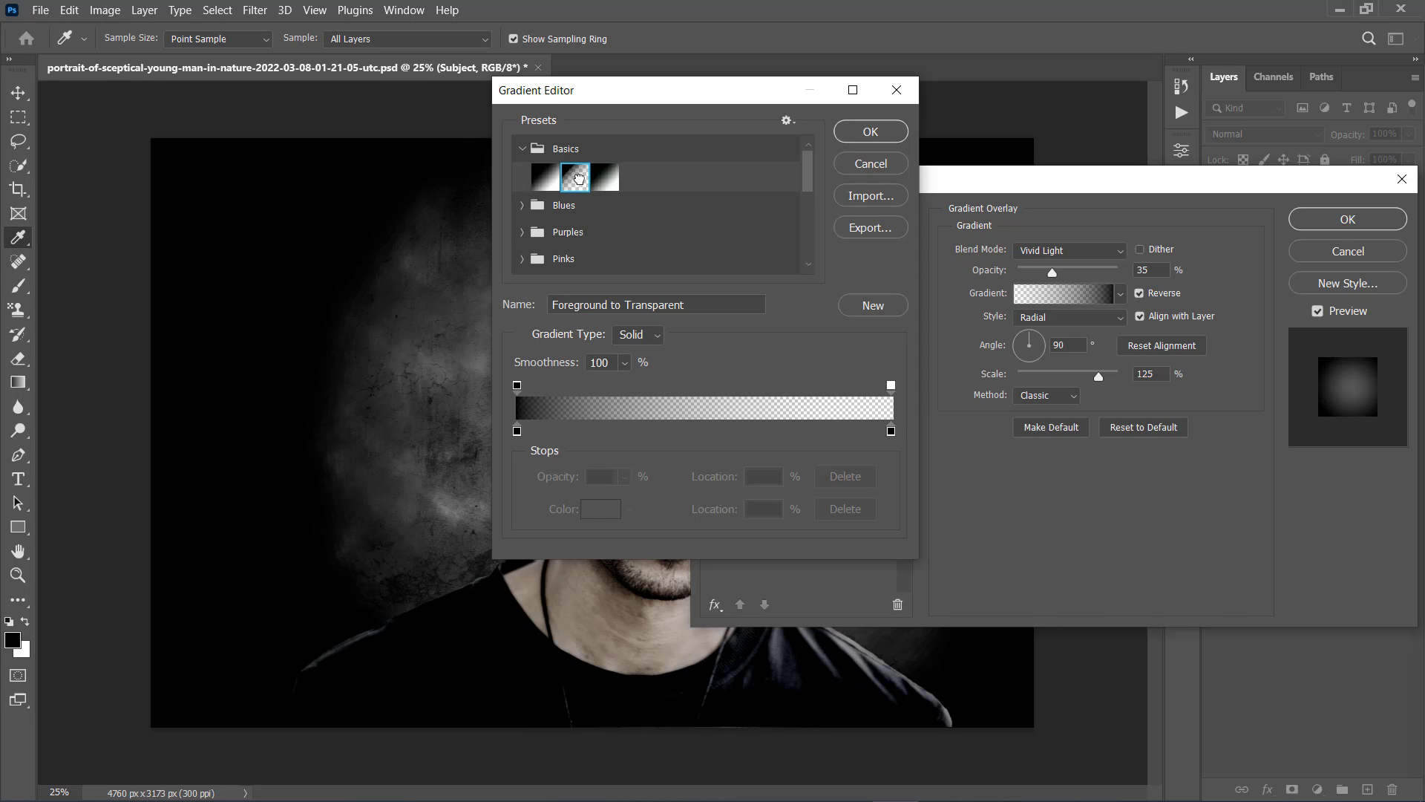
click(870, 132)
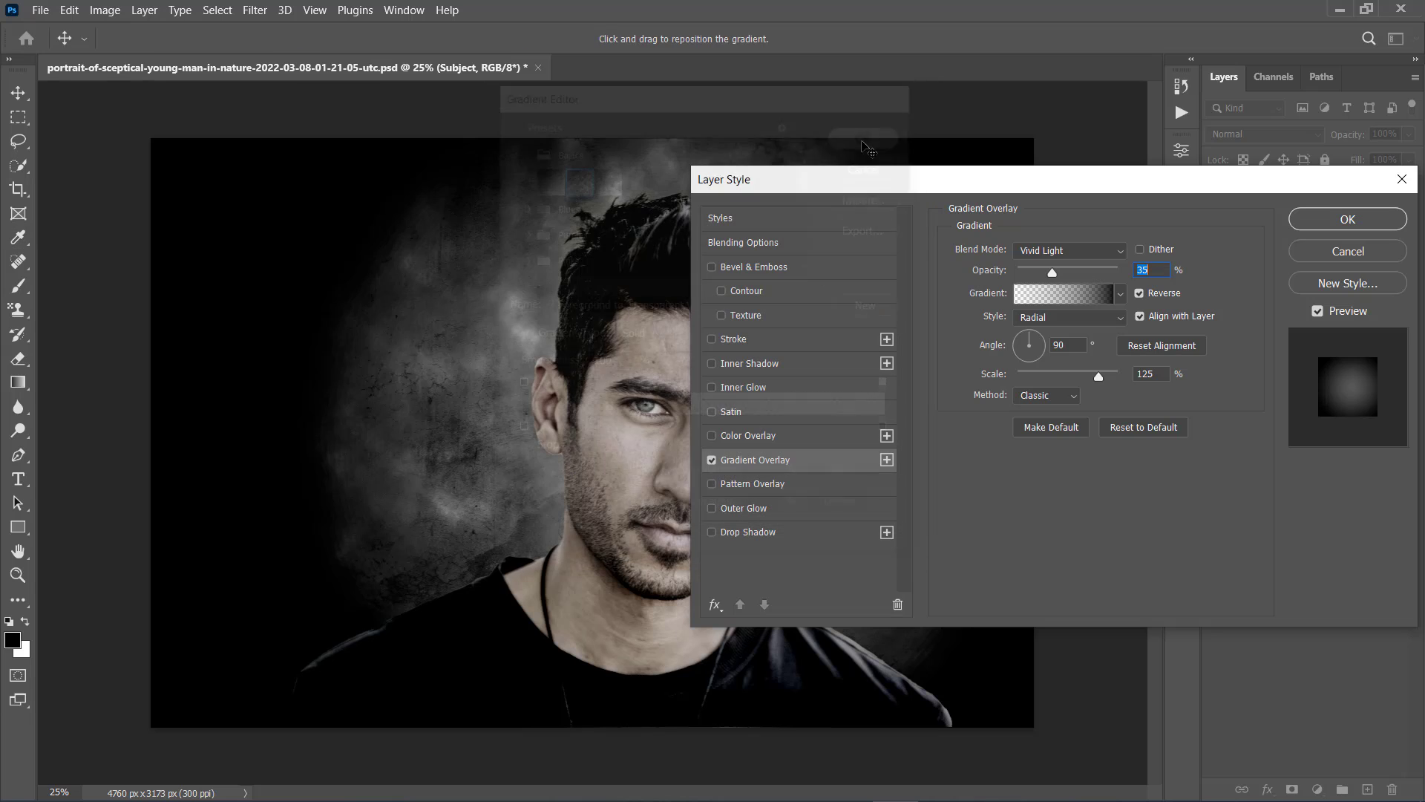
- Make the Subject layer's gradient overlay Linear with an angle of -90° and a scale of 100%
click(1060, 320)
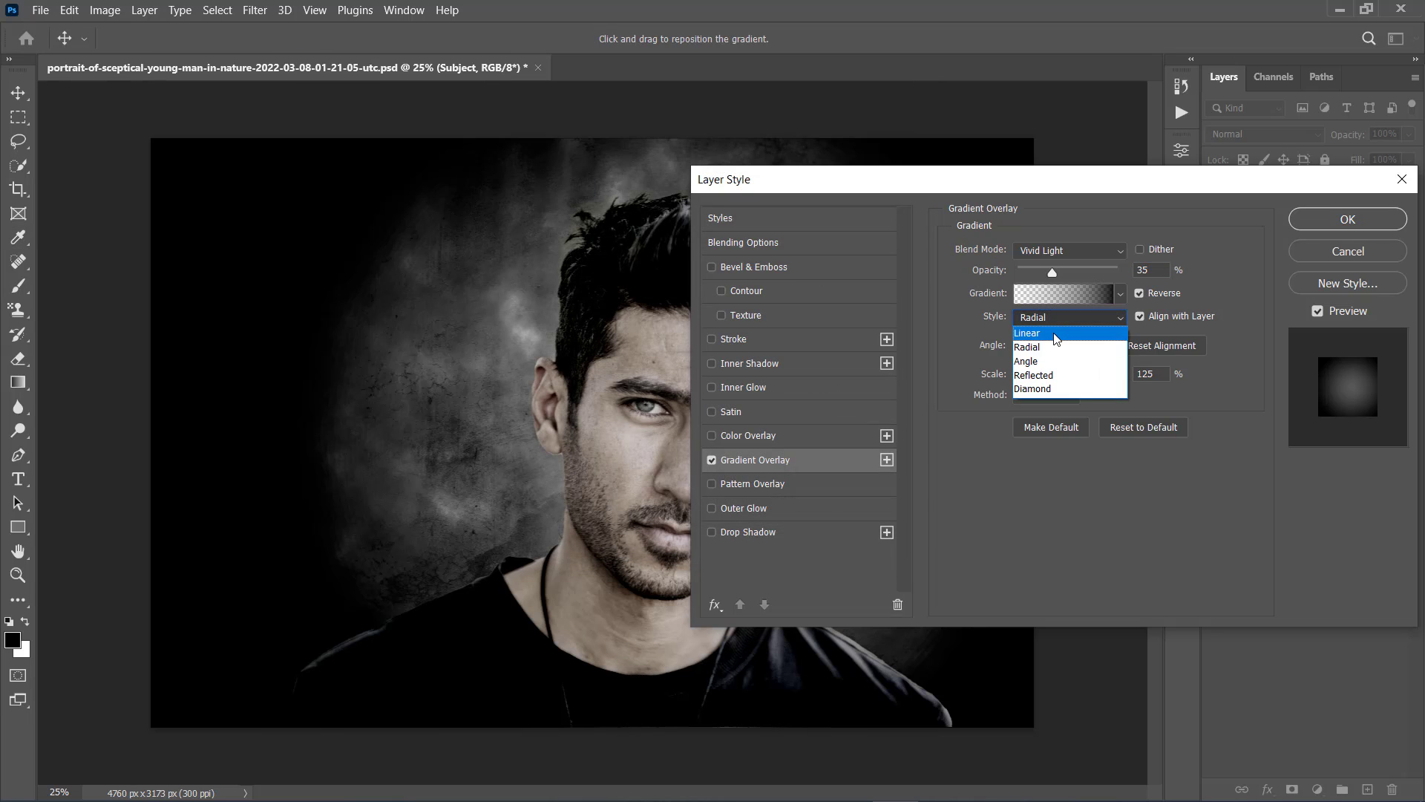
click(1057, 339)
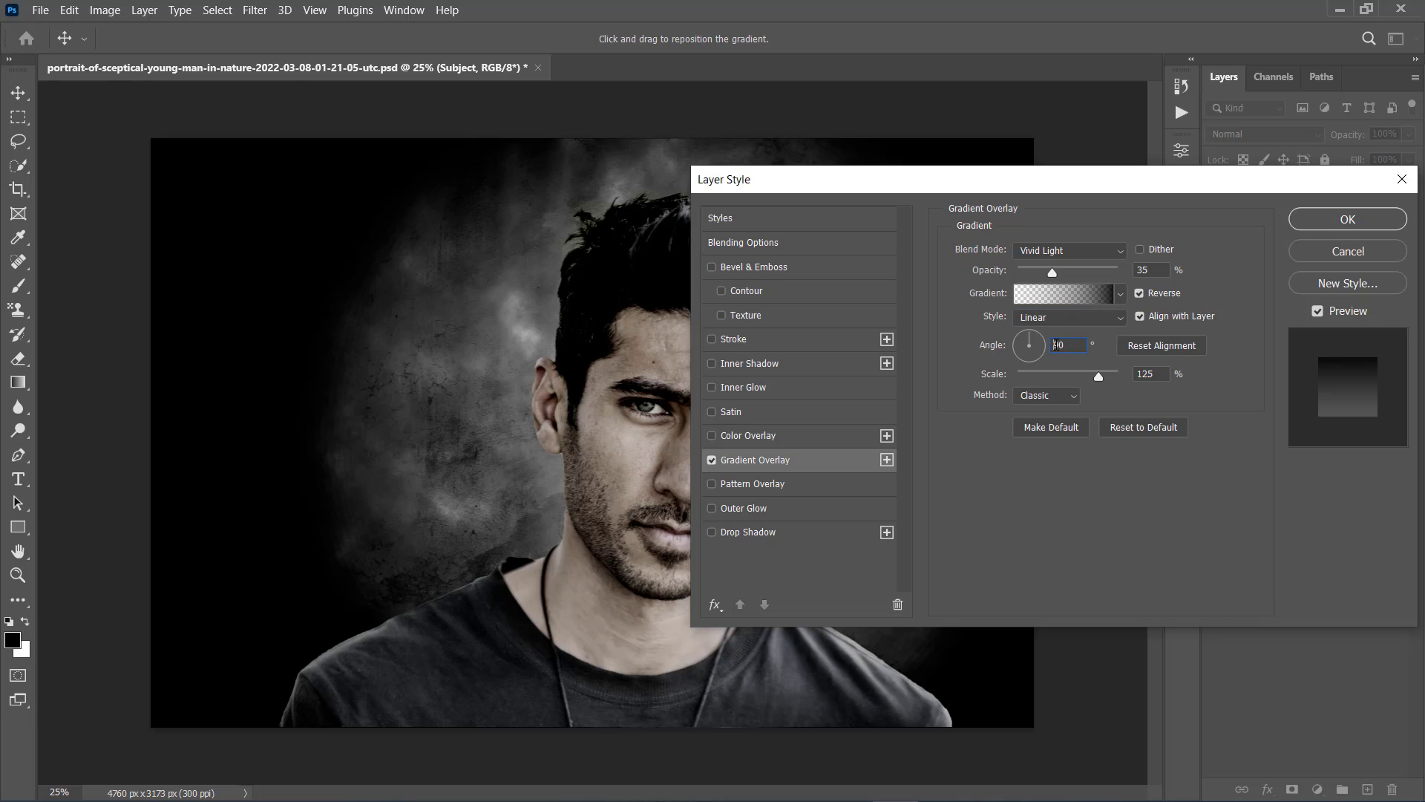
text(-)
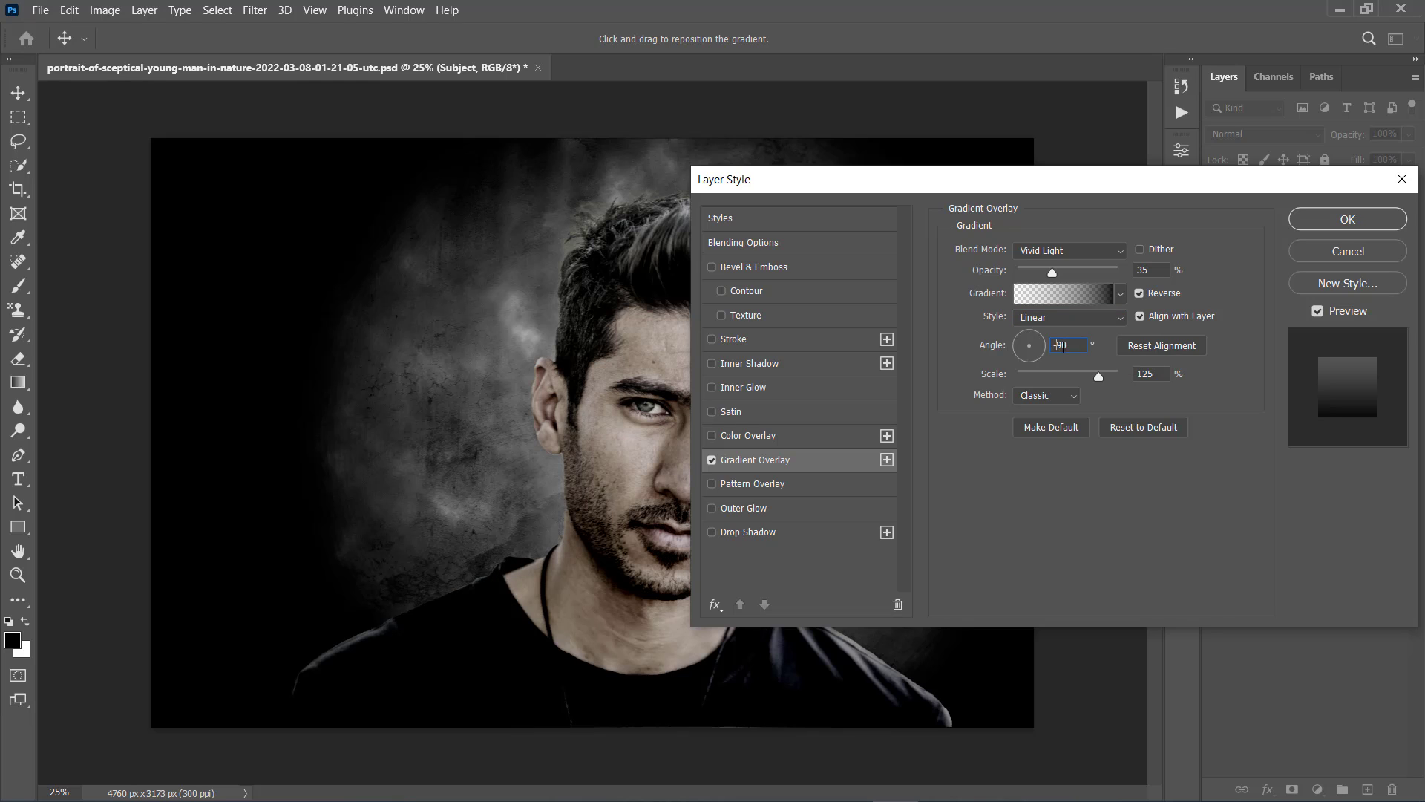
drag(1154, 371, 1135, 375)
text(100)
- Add a Drop Shadow to the Subject layer with distance 0 px and size 250 px, and apply the layer style
click(765, 537)
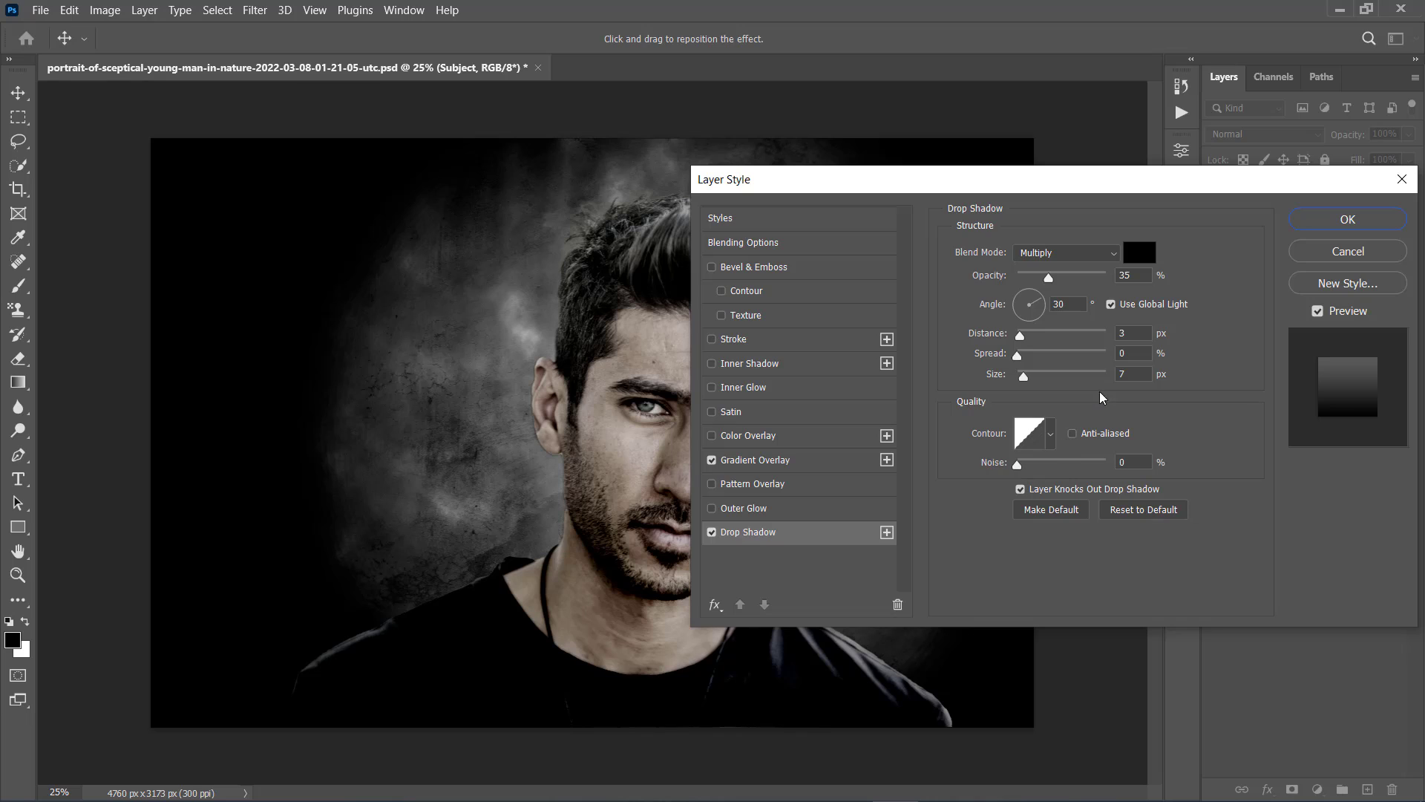
double_click(1125, 333)
text(0)
double_click(1127, 373)
text(250)
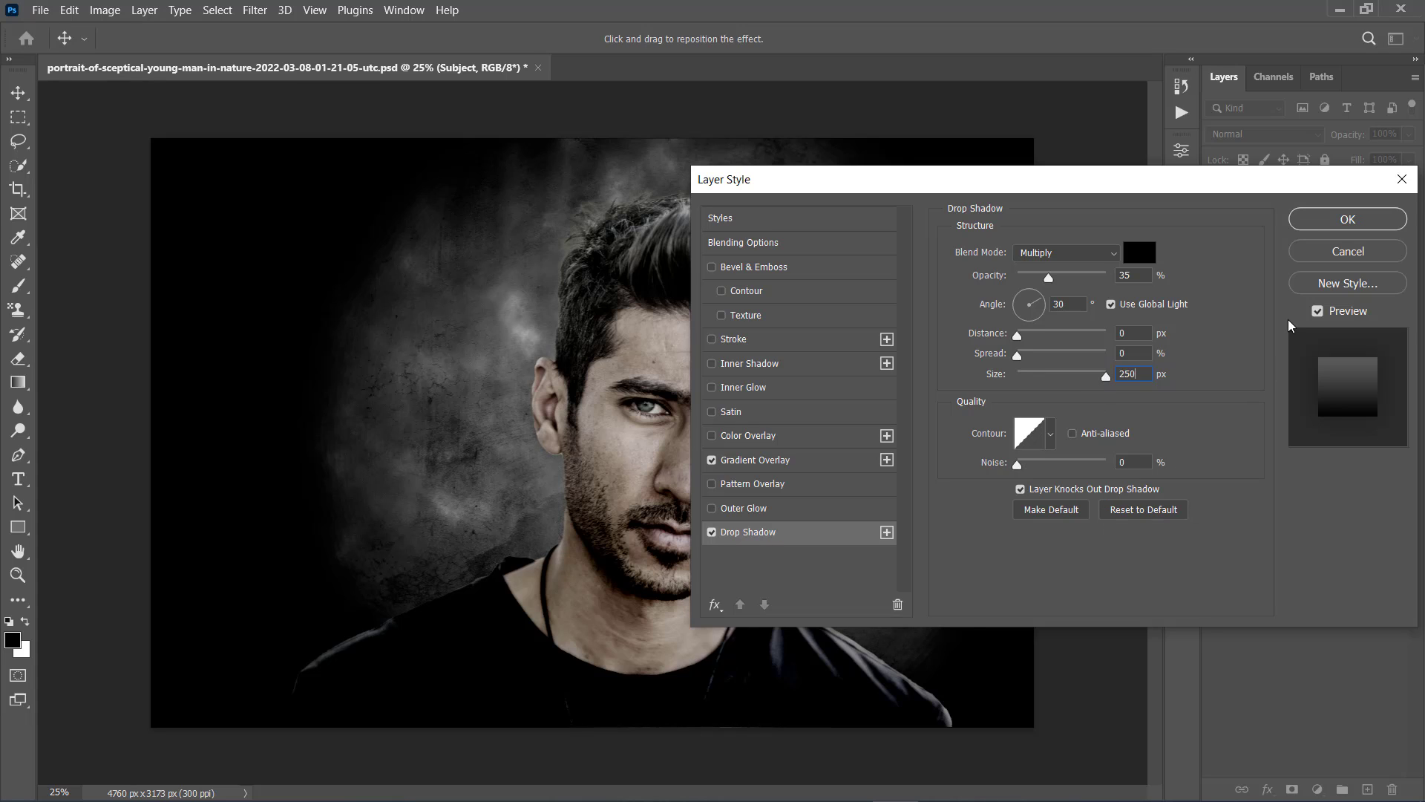
click(1317, 223)
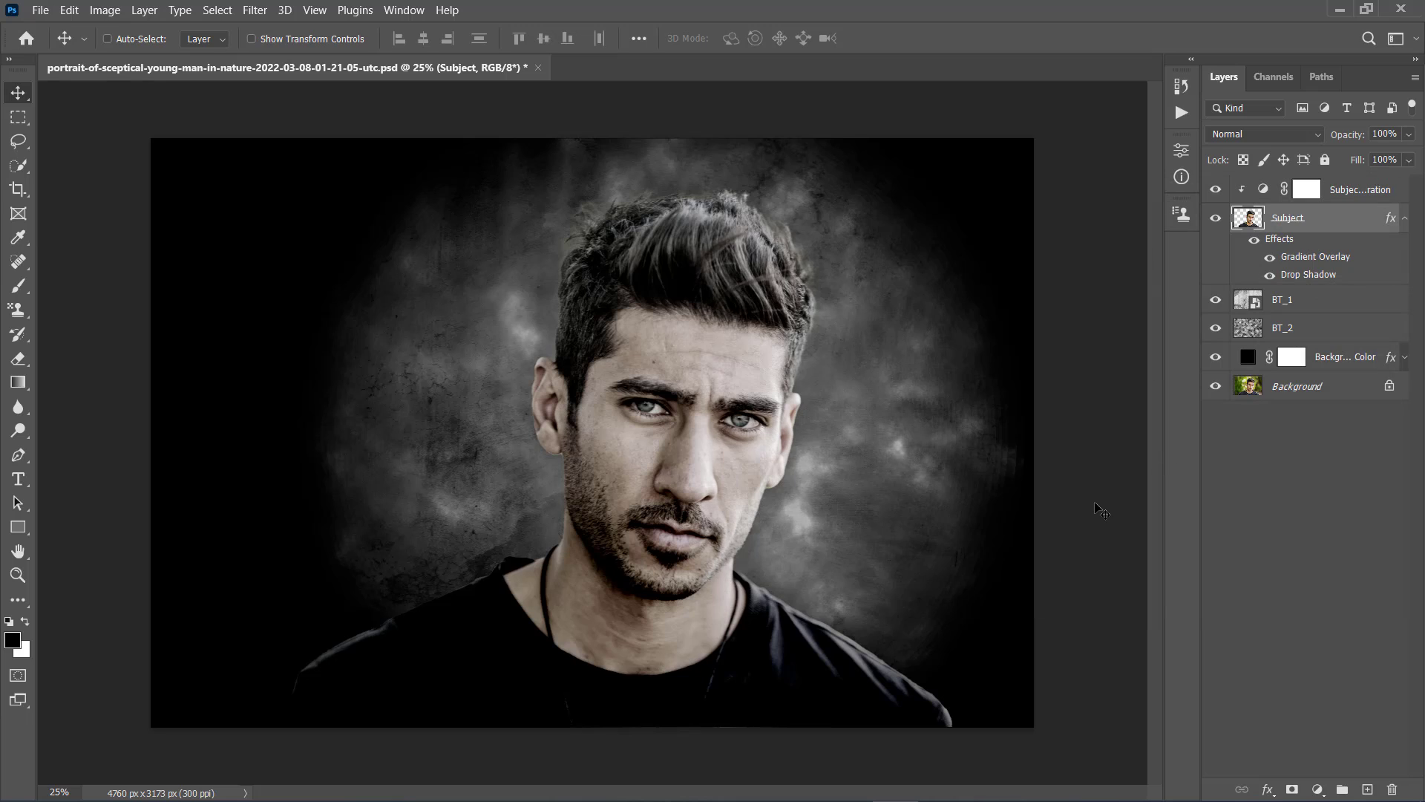
- Load the Subject layer's outline as a selection and add a layer mask that reveals only that selection
key(ctrl)
ctrl+click(1251, 220)
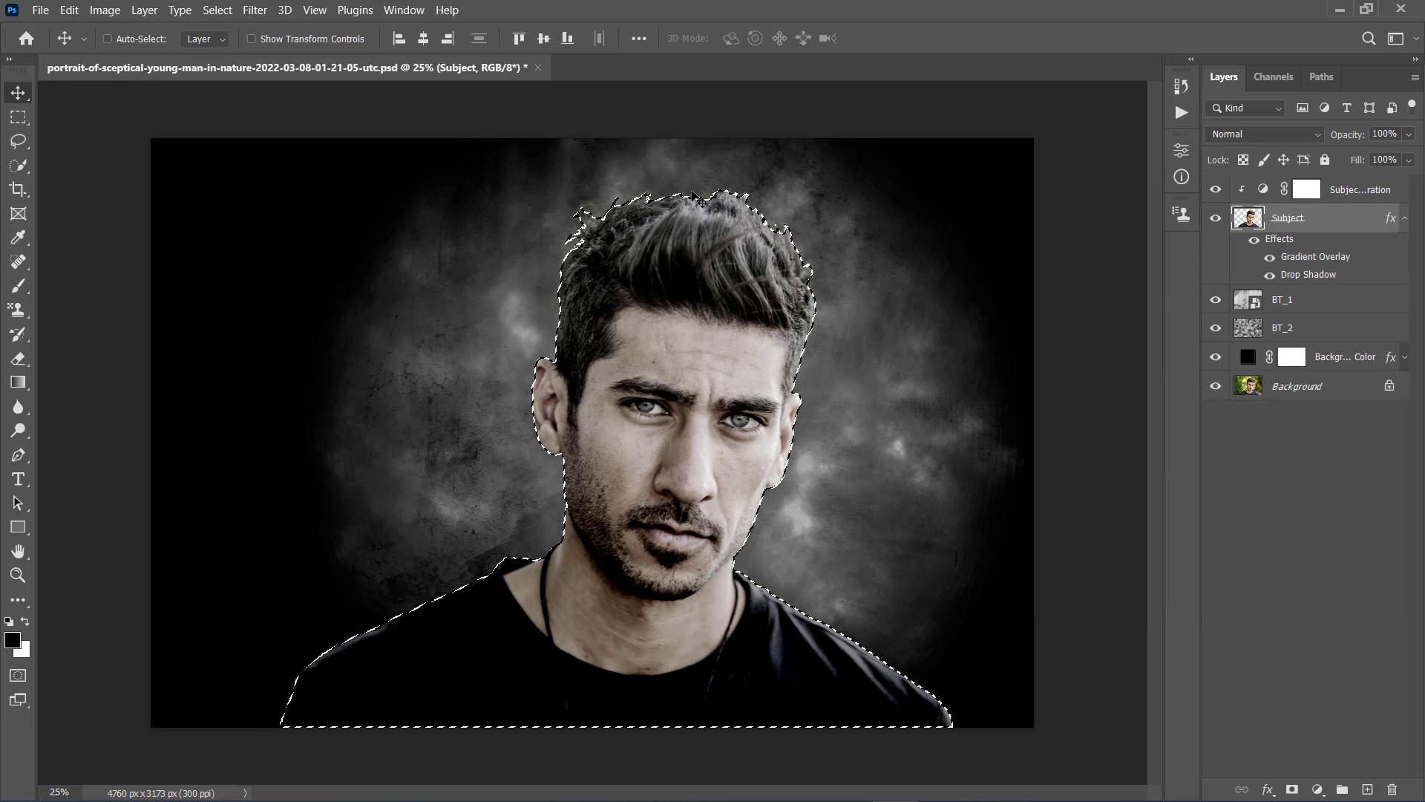
click(144, 10)
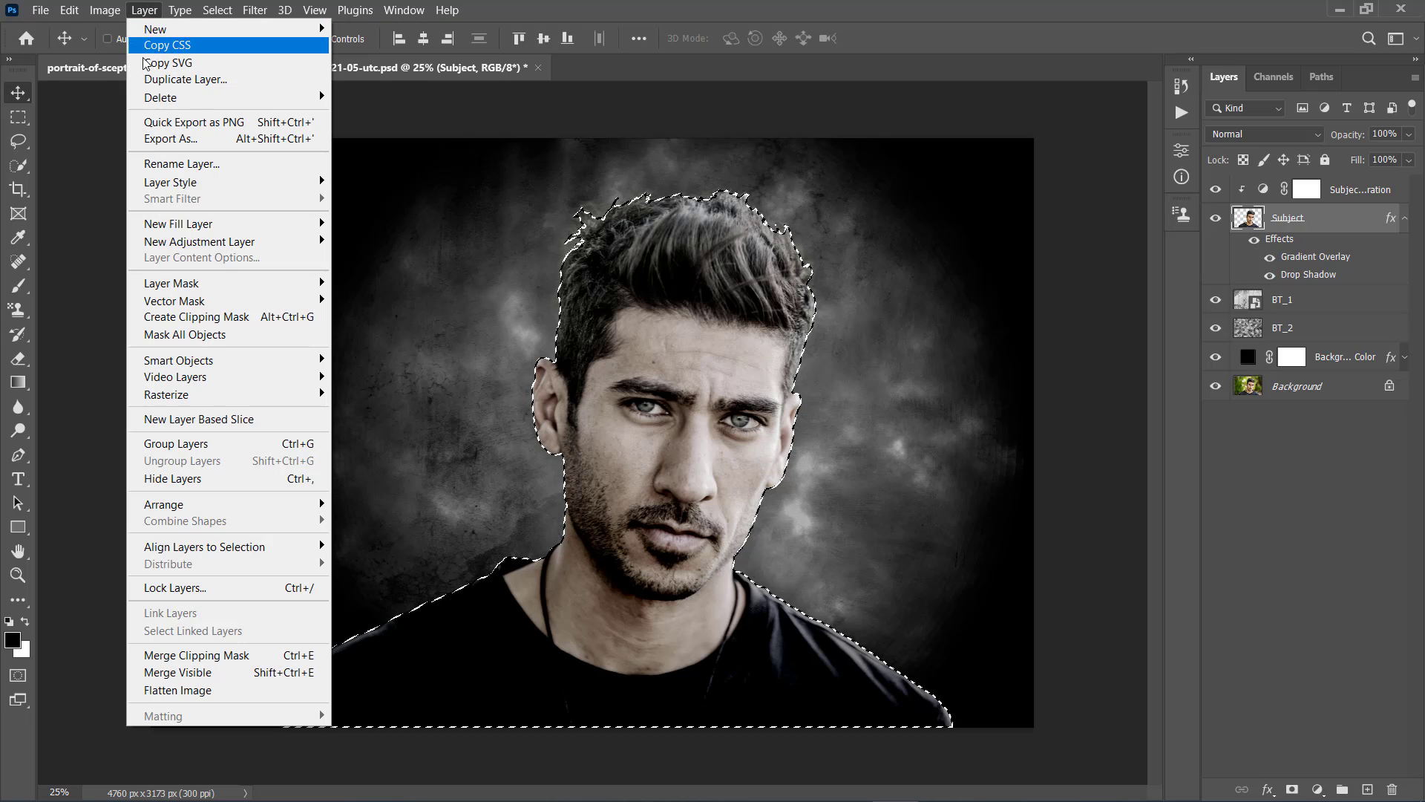
mouse_move(164, 233)
mouse_move(286, 286)
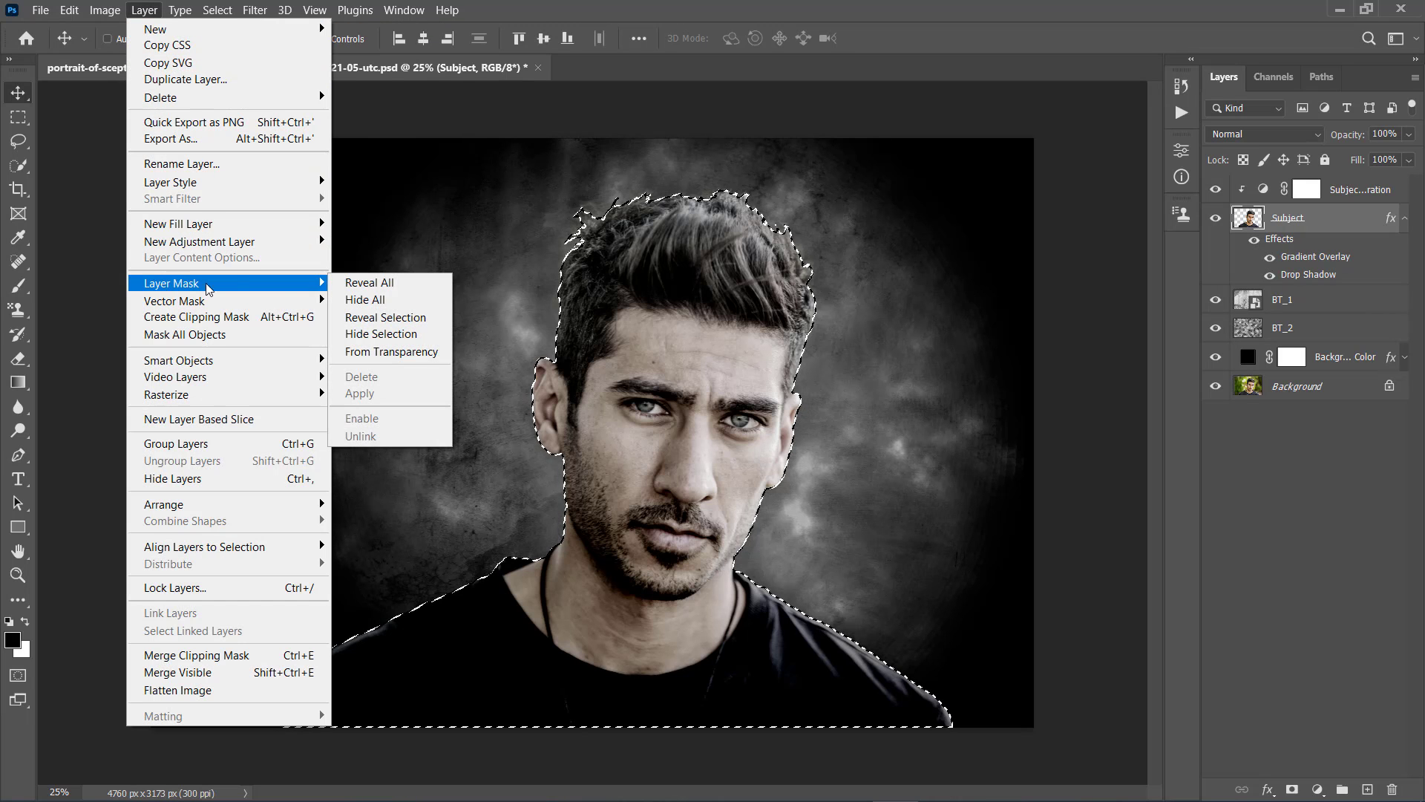
click(391, 326)
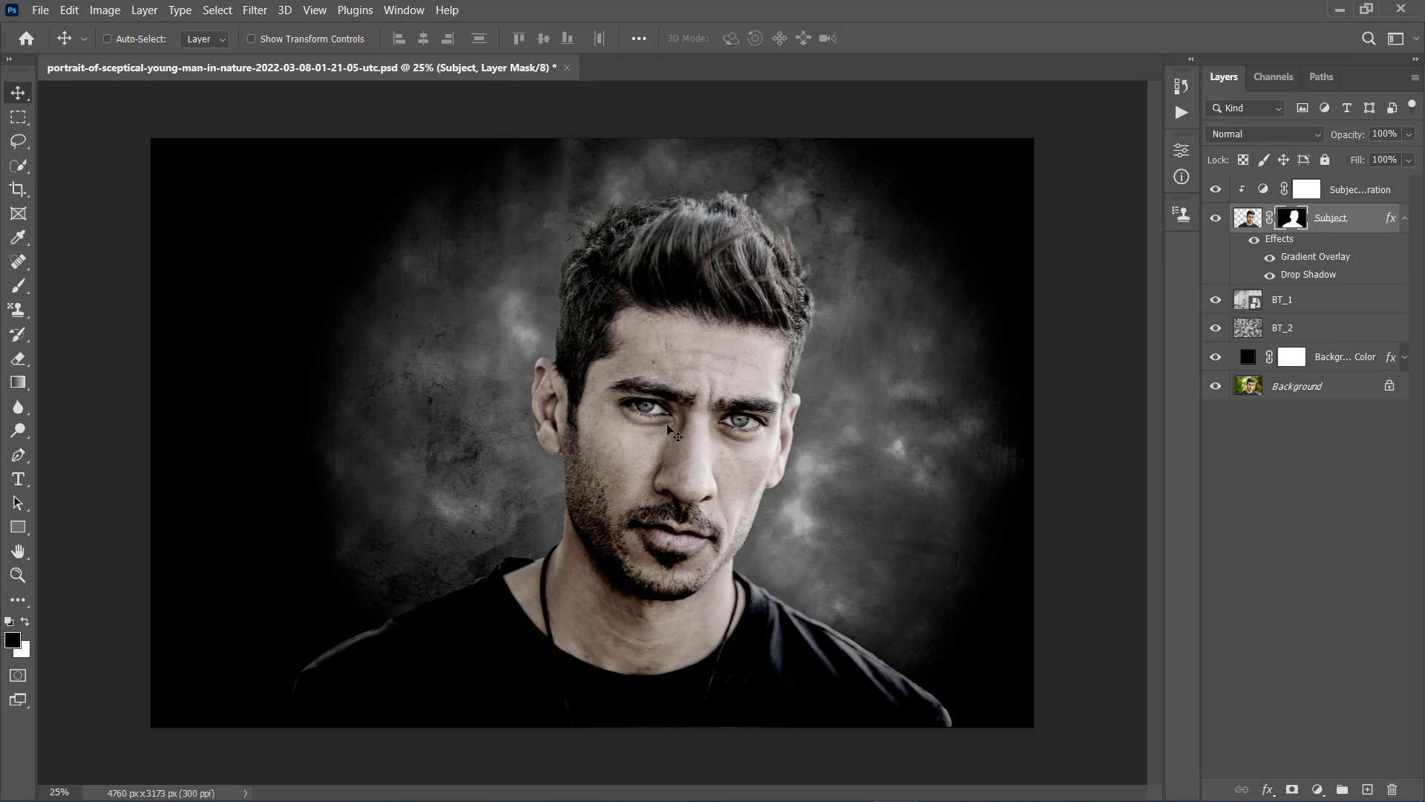
- Pick the Soft Round brush from General Brushes for the Subject layer's mask and resize it to 300 px
key(b)
right_click(689, 330)
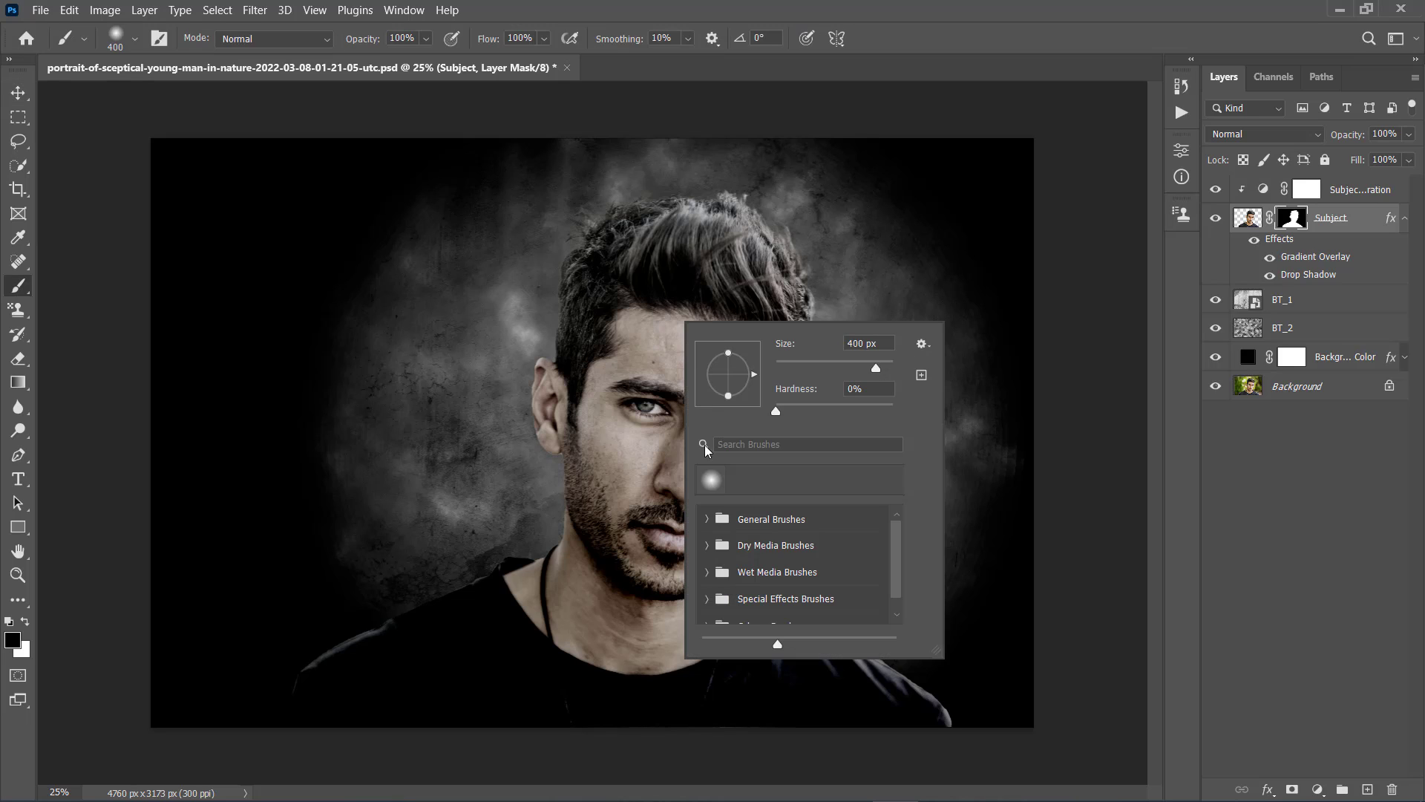
double_click(741, 550)
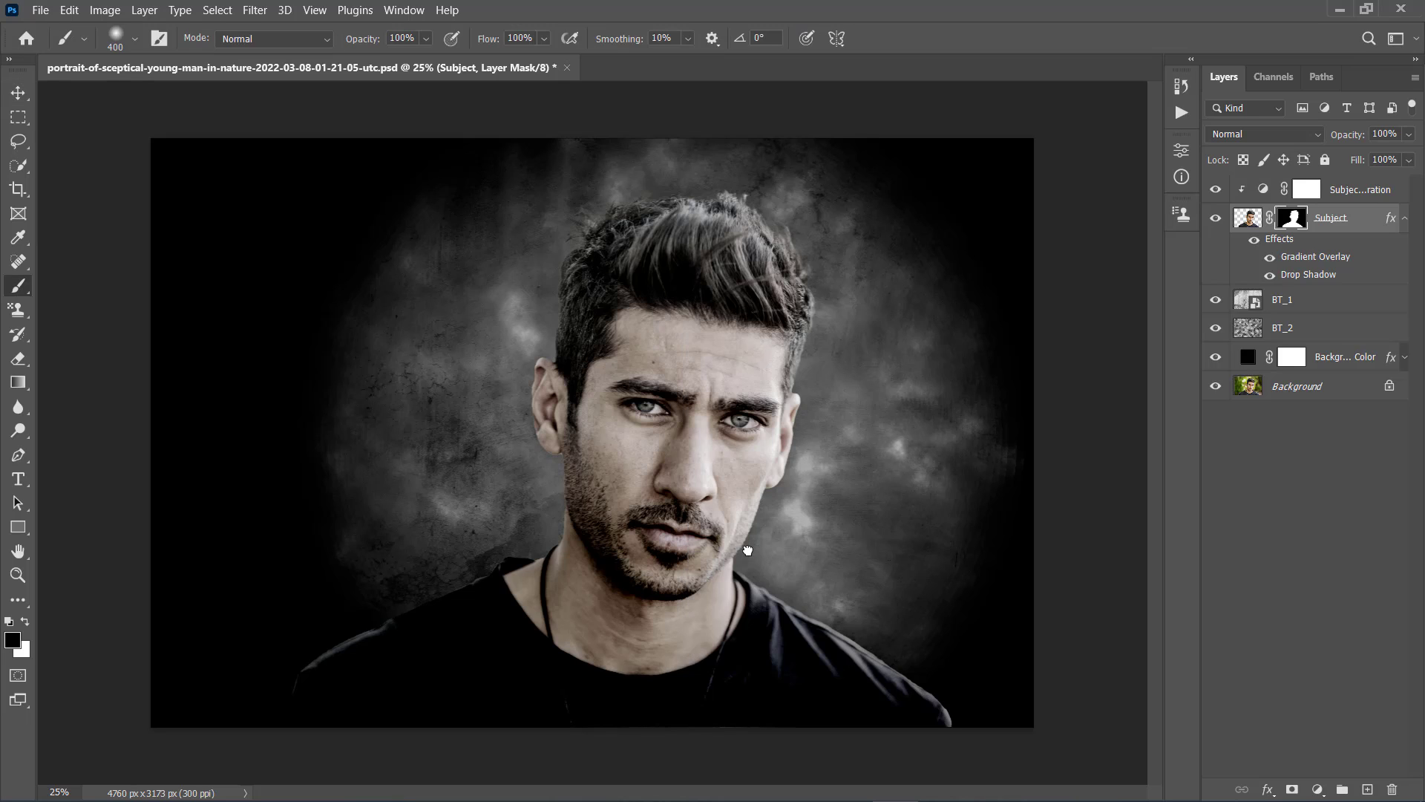
key(bracketleft)
key(bracketright)
key(bracketleft)
key(v)
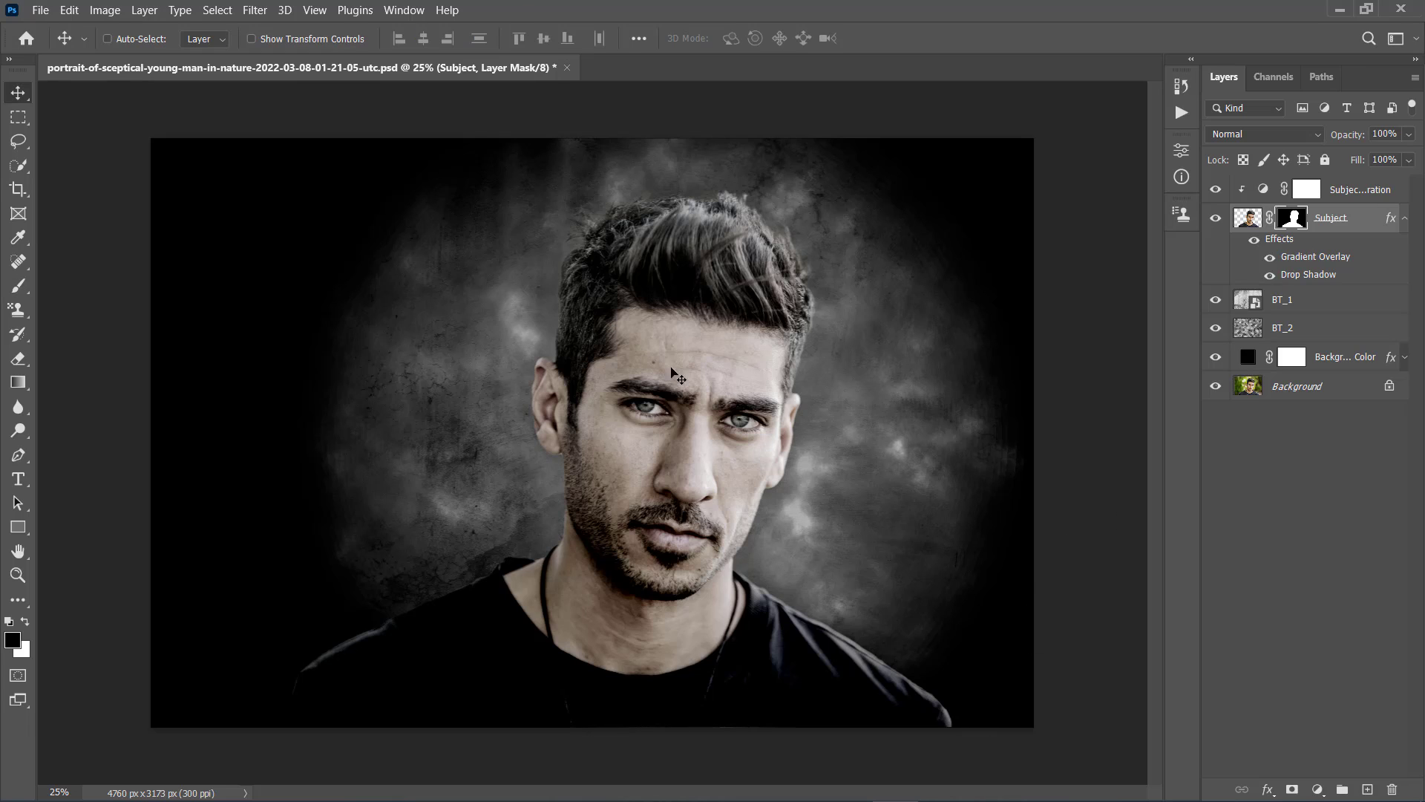
- Select the Subject_Saturation layer in the portrait document and open the Texture PSD file from the Tutorial folder
click(1404, 220)
click(1371, 196)
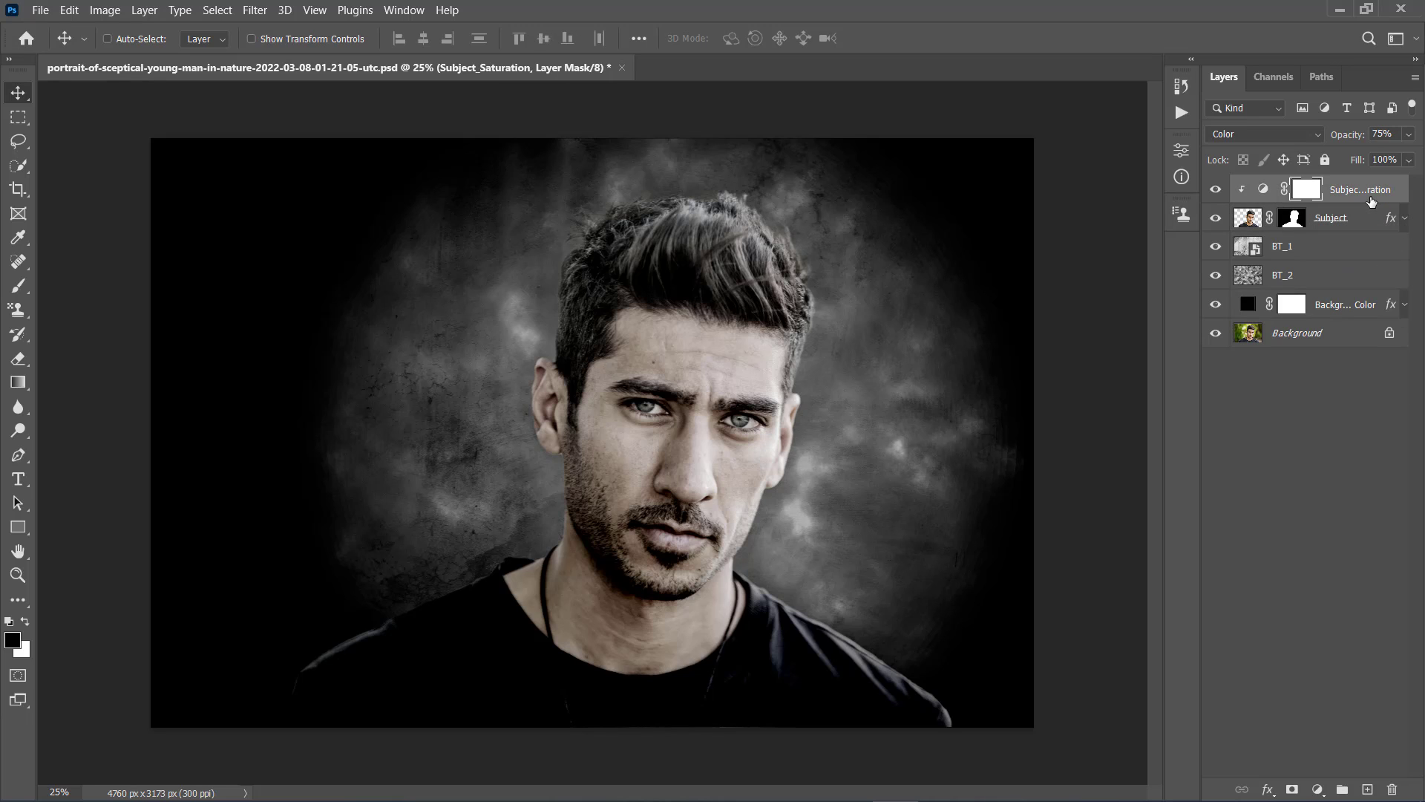
click(40, 10)
click(62, 46)
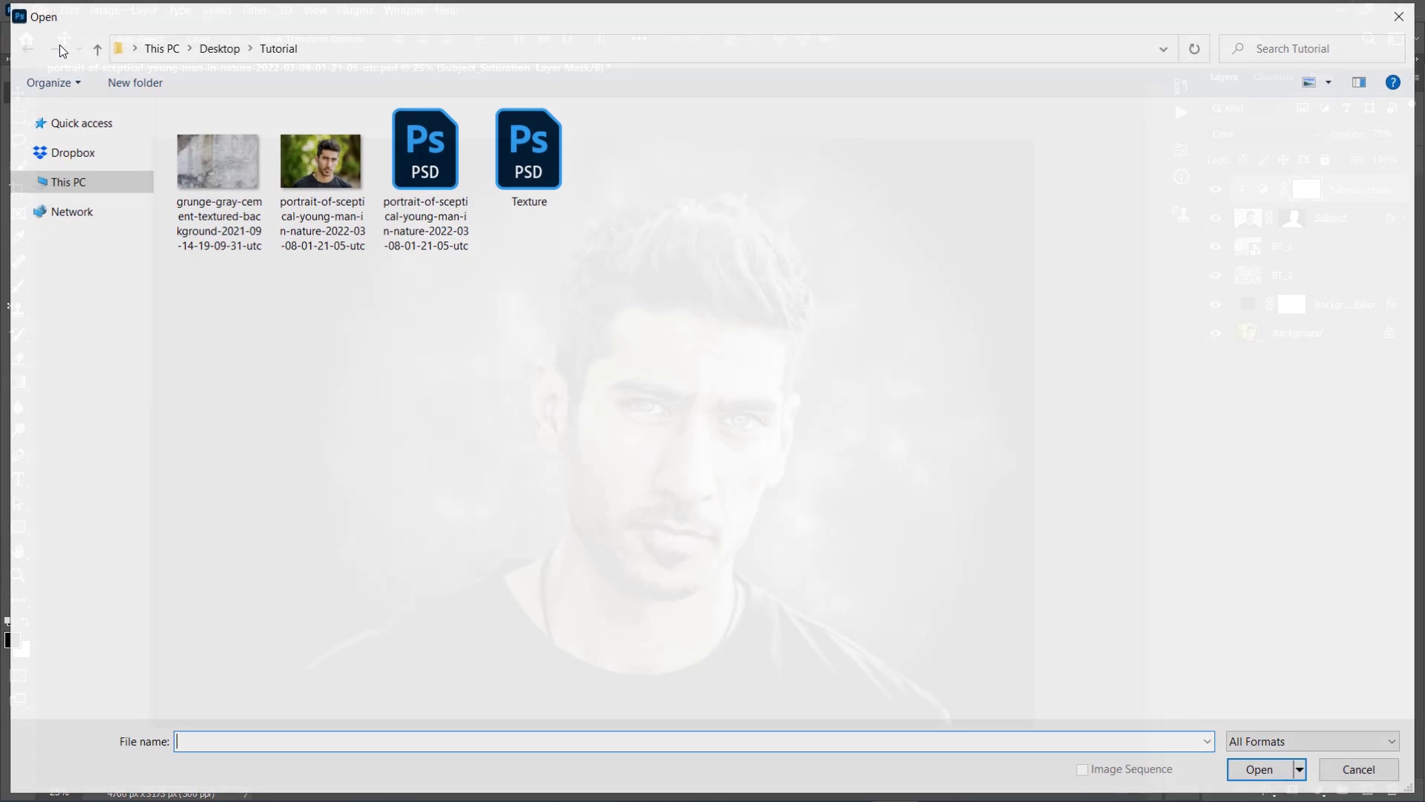
click(536, 178)
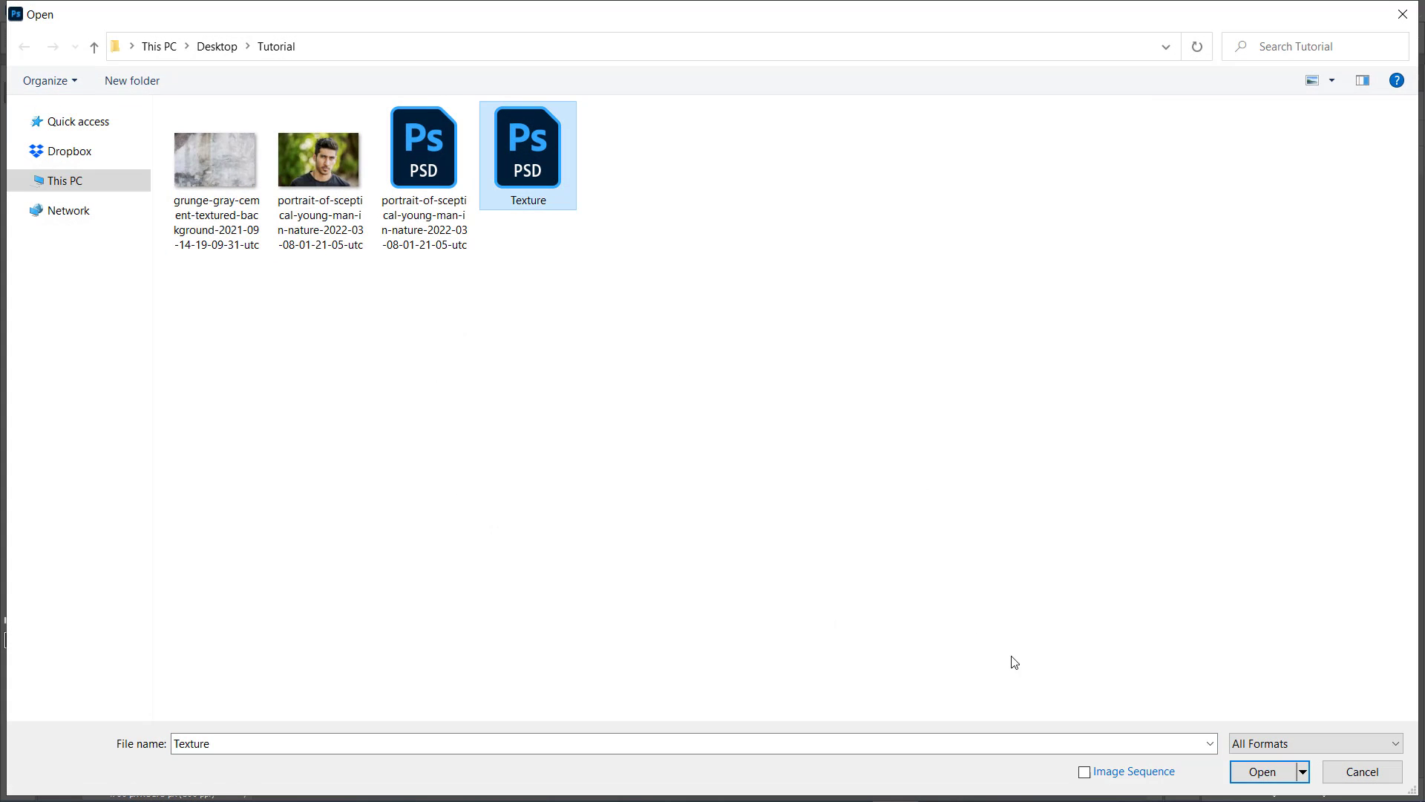
click(1262, 772)
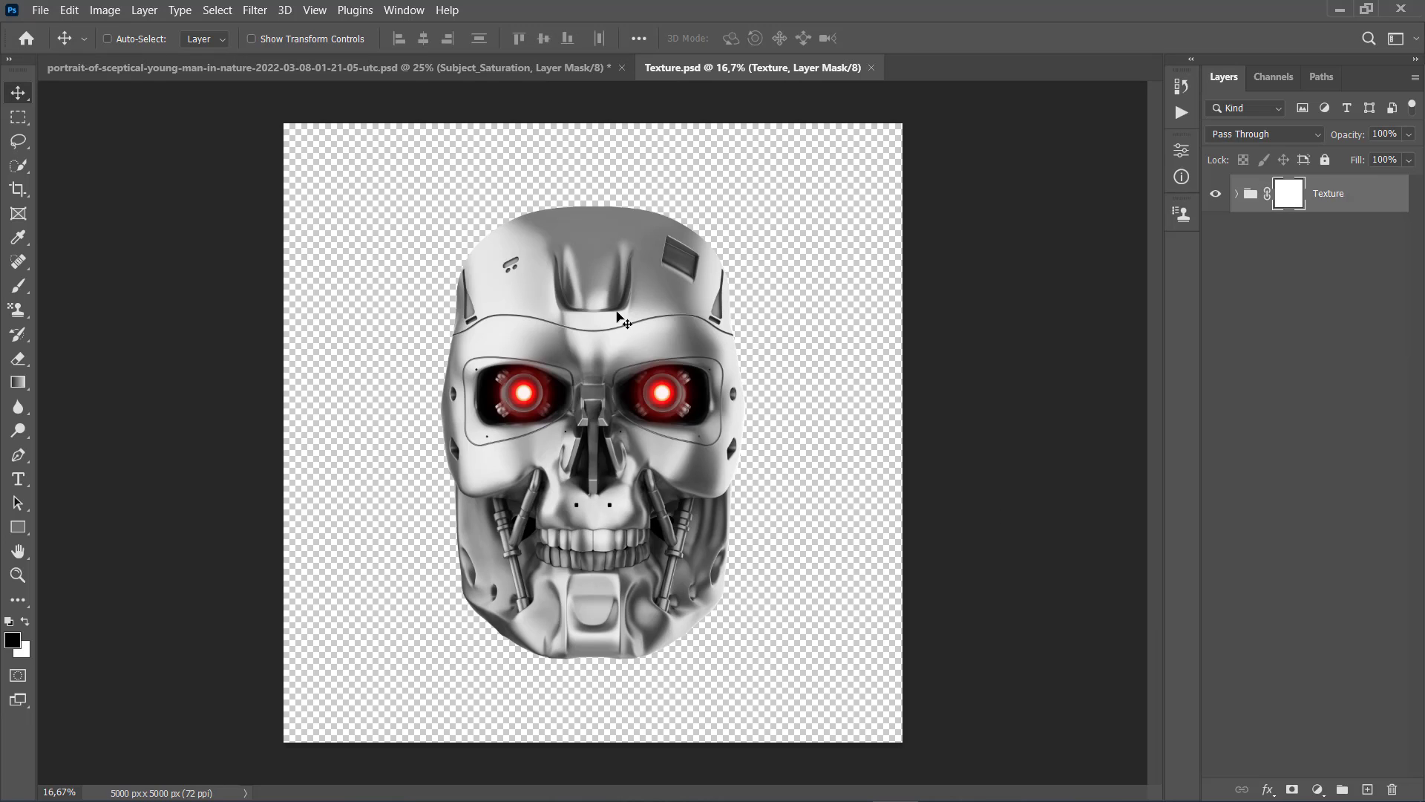
- Bring the Texture group into the portrait document and scale it to 49.75% over the man's face
drag(601, 311, 701, 432)
key(ctrl+t)
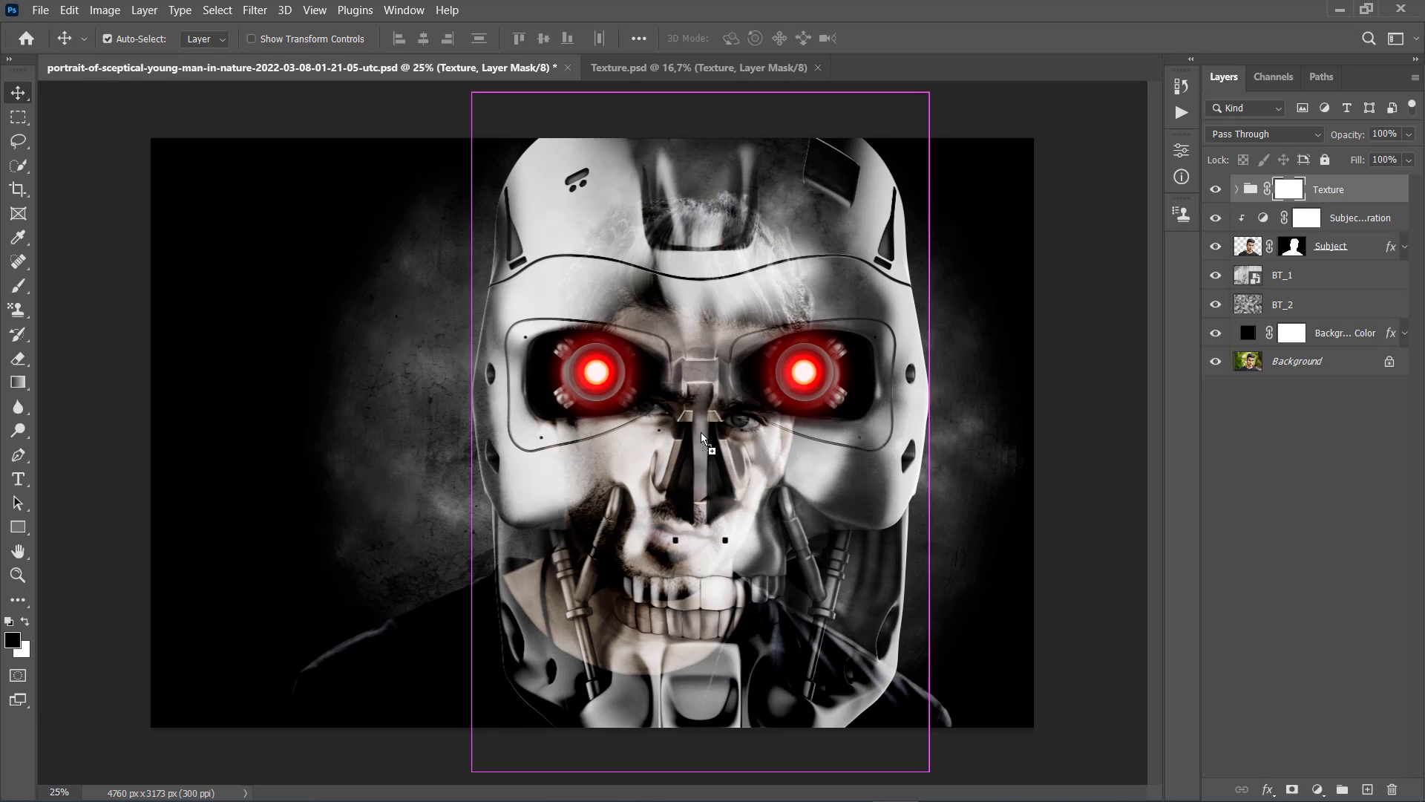
drag(689, 776, 700, 515)
drag(733, 434, 724, 526)
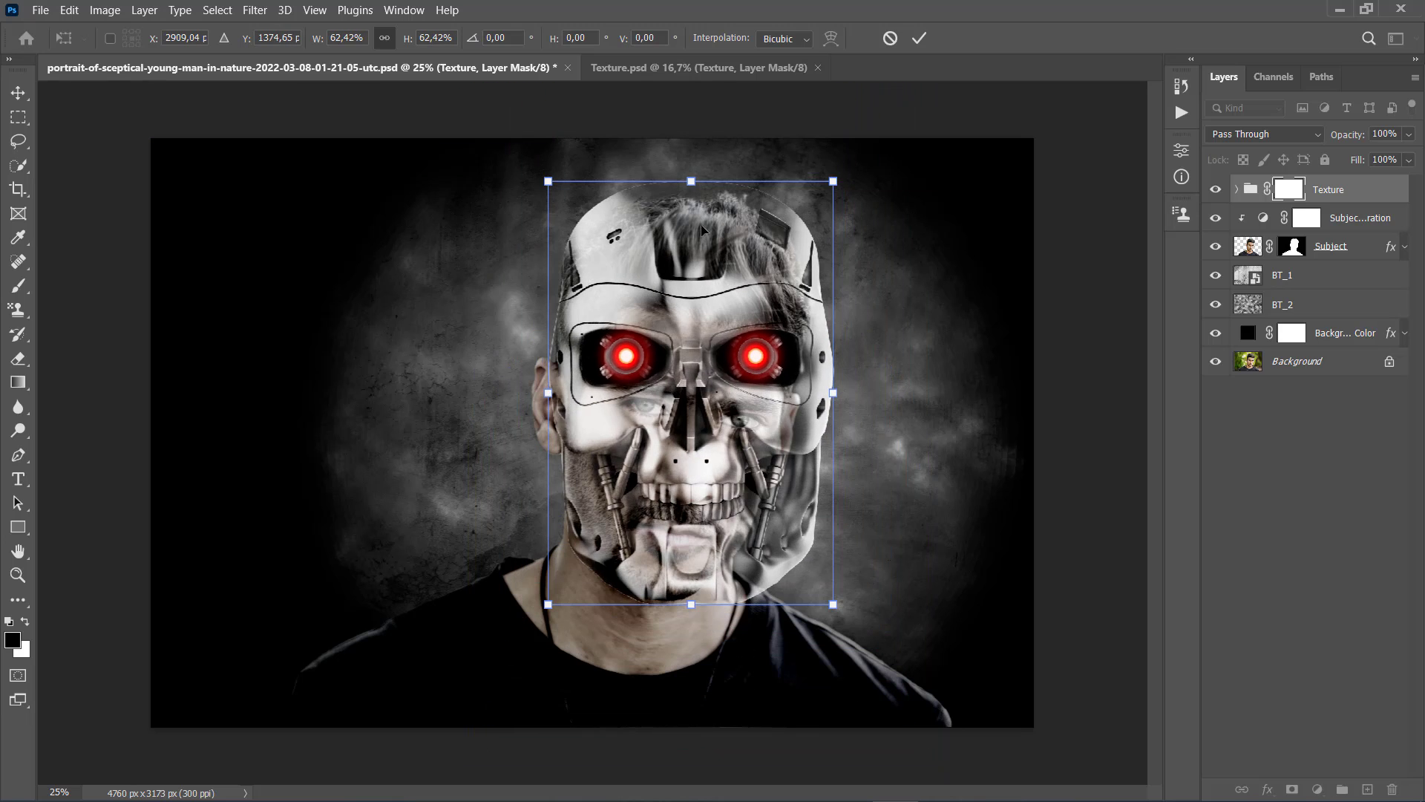
drag(691, 184, 691, 268)
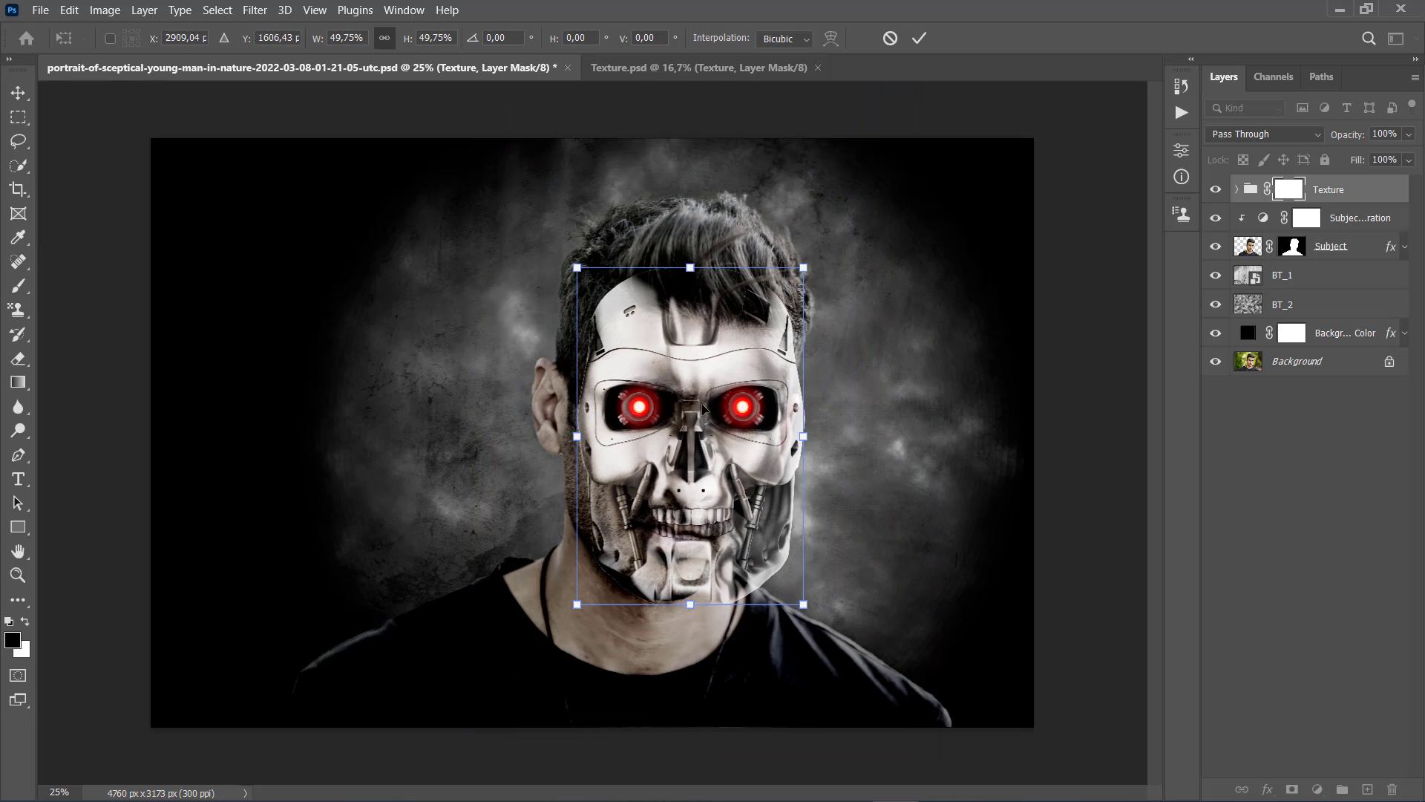
mouse_move(710, 423)
mouse_down()
mouse_move(683, 393)
mouse_move(685, 411)
mouse_up()
- Rotate the Texture group 8.39° to match the head's tilt, scale it to 50.20%, and apply the transformation
right_click(731, 375)
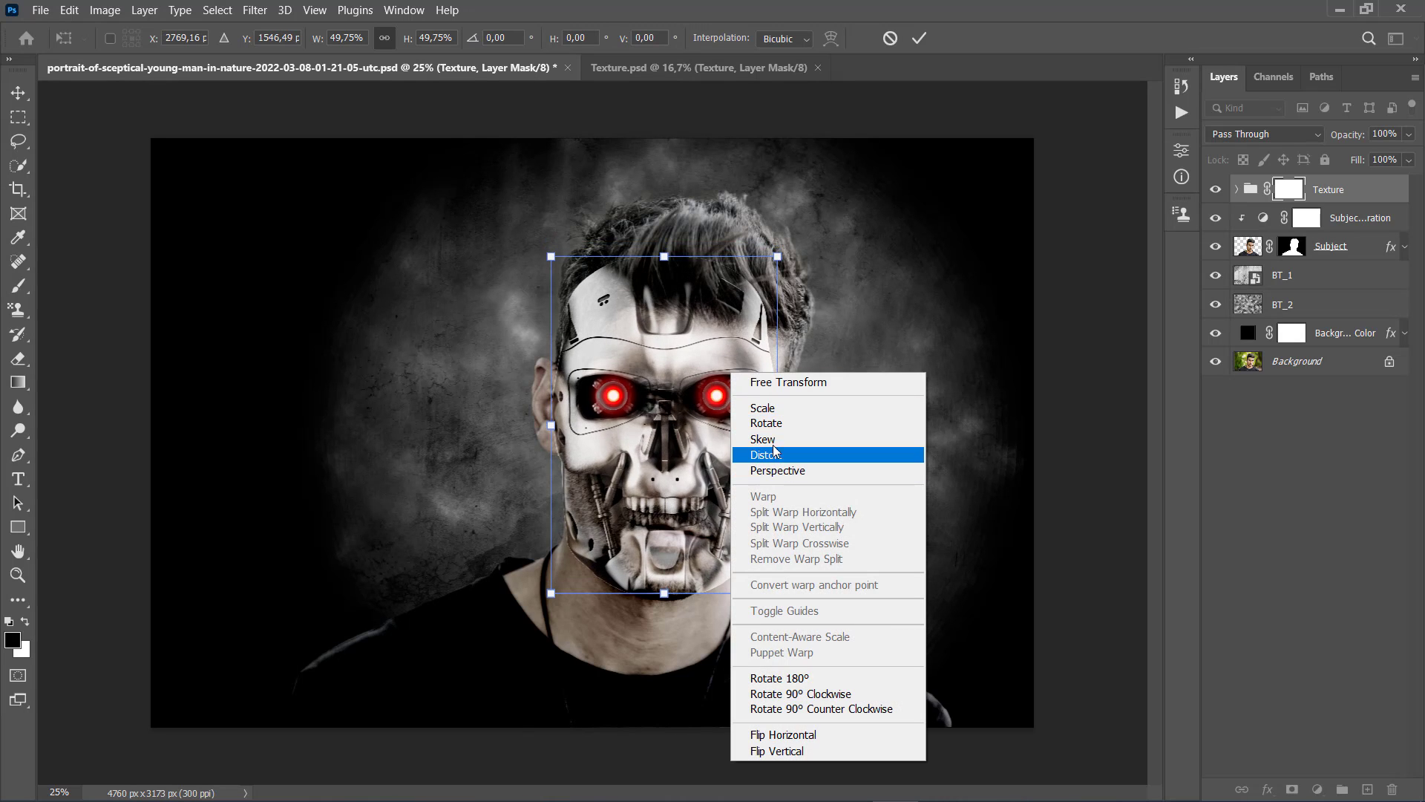
click(698, 362)
drag(698, 361, 711, 369)
drag(854, 374, 858, 410)
drag(735, 412, 745, 421)
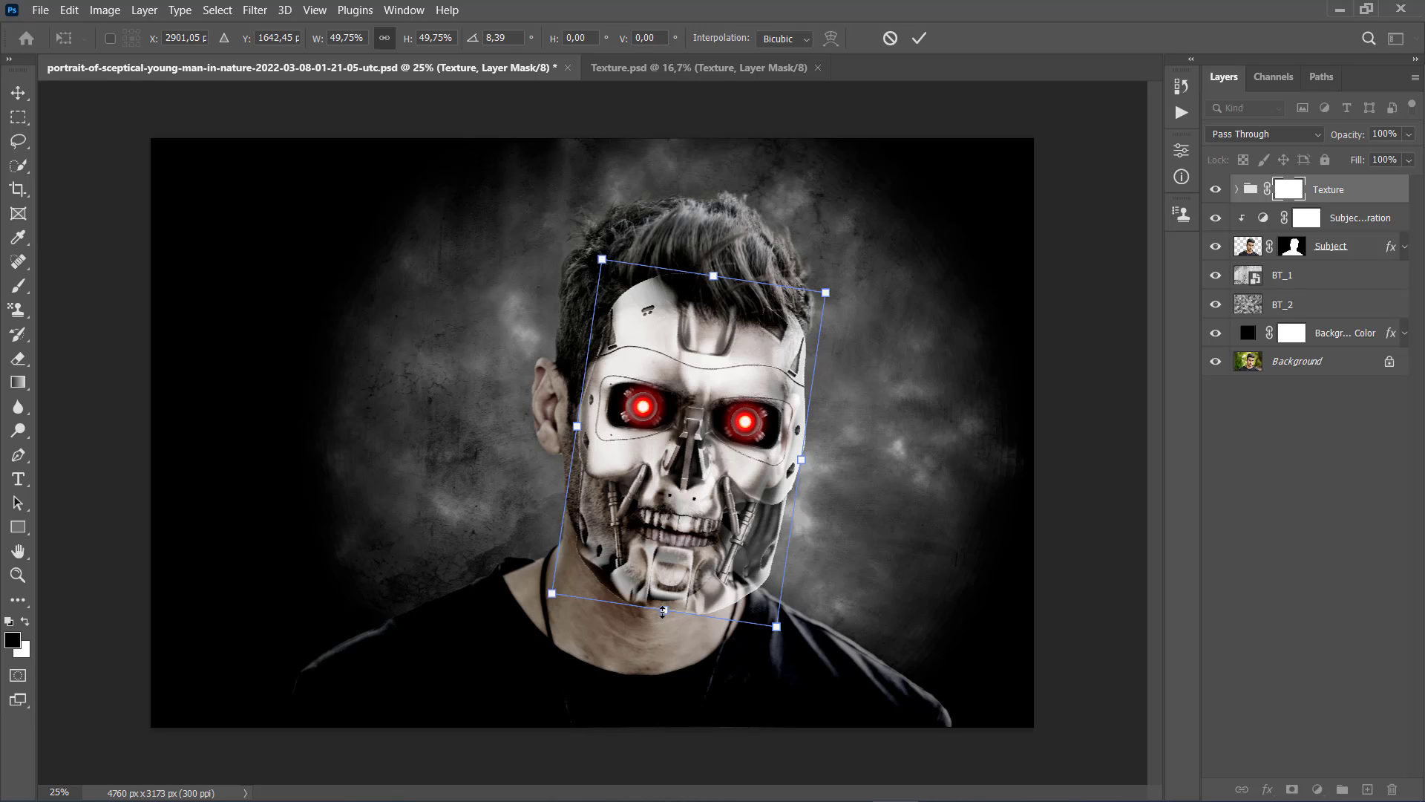
drag(663, 611, 671, 616)
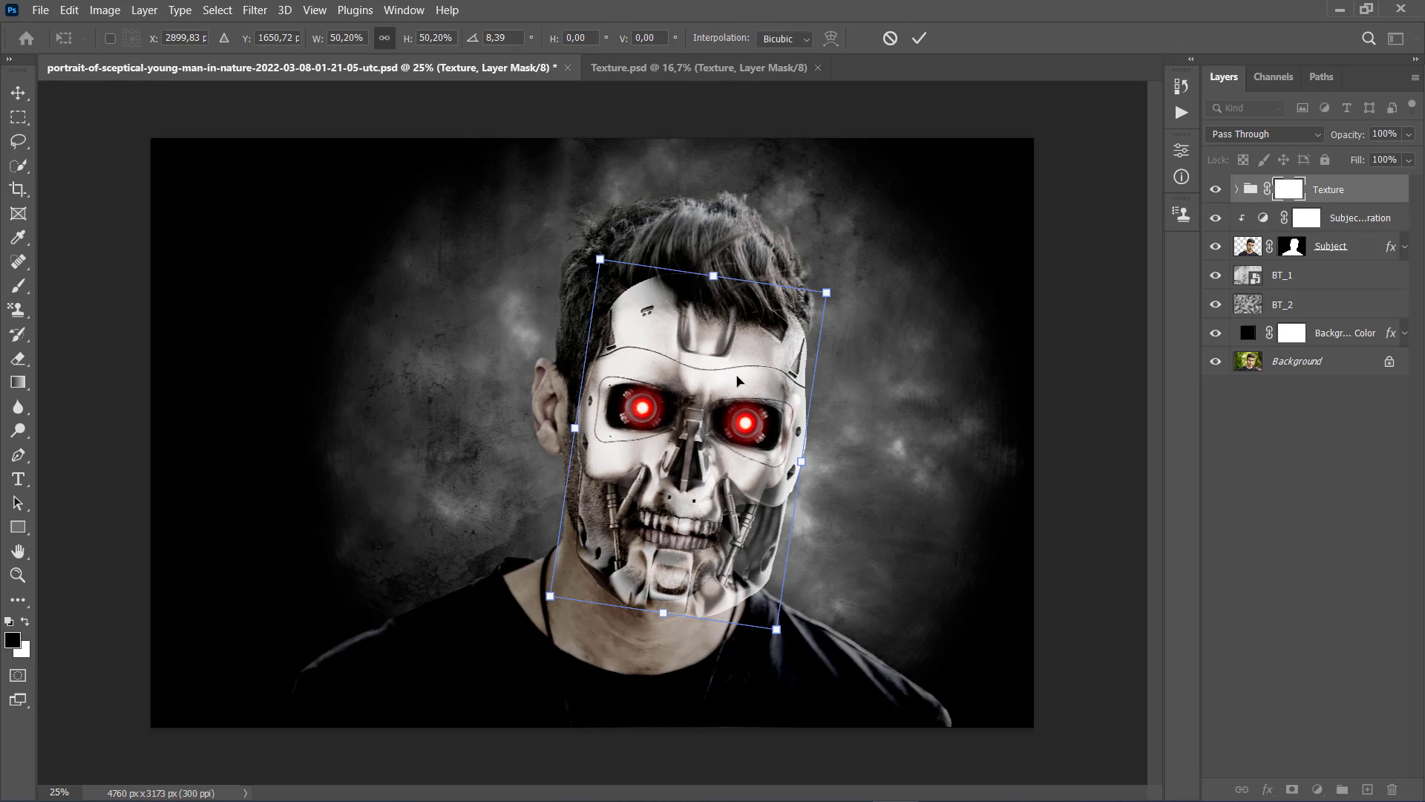
click(920, 39)
- Expand the Texture group and examine what its Left Eye, Right Eye and Face contents contribute to the image
click(1237, 189)
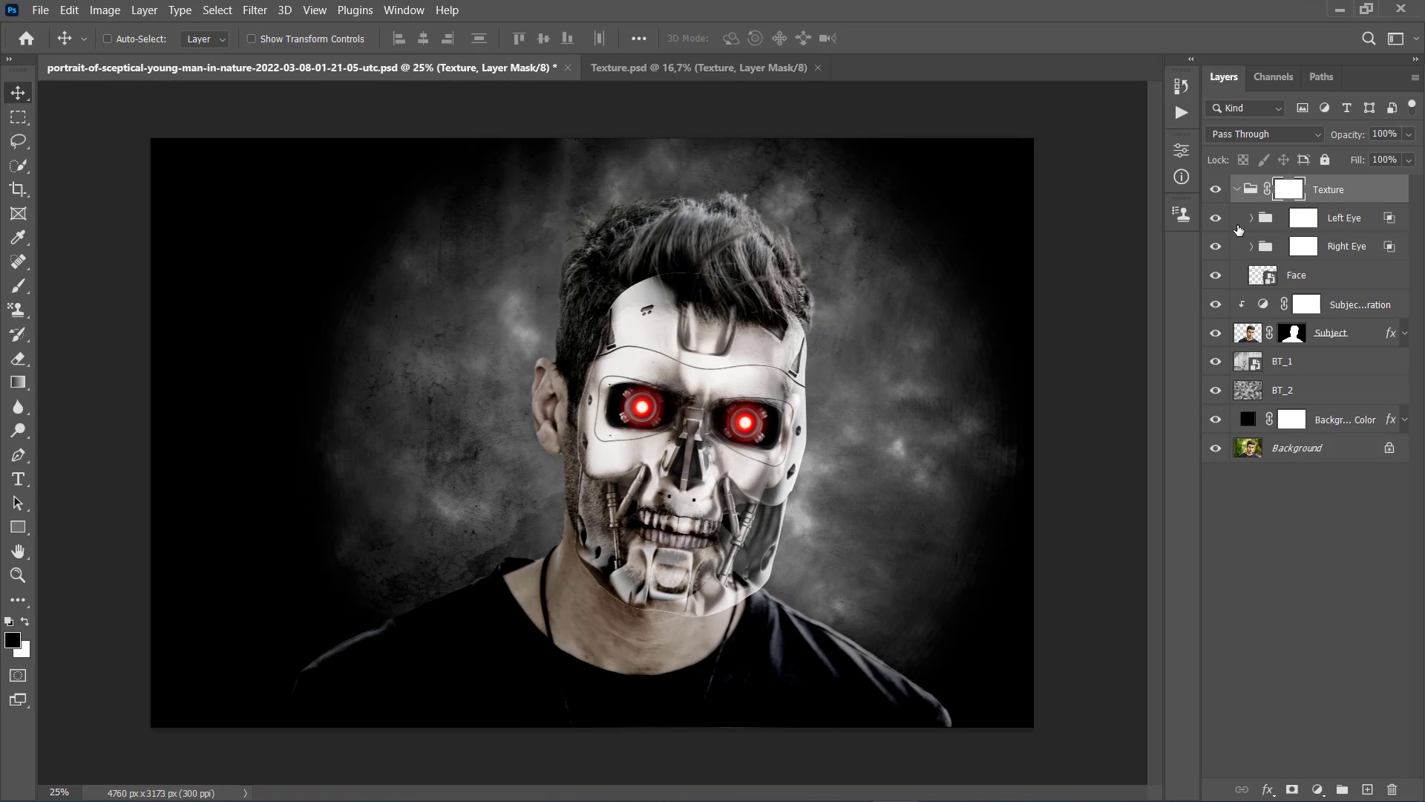
click(1216, 218)
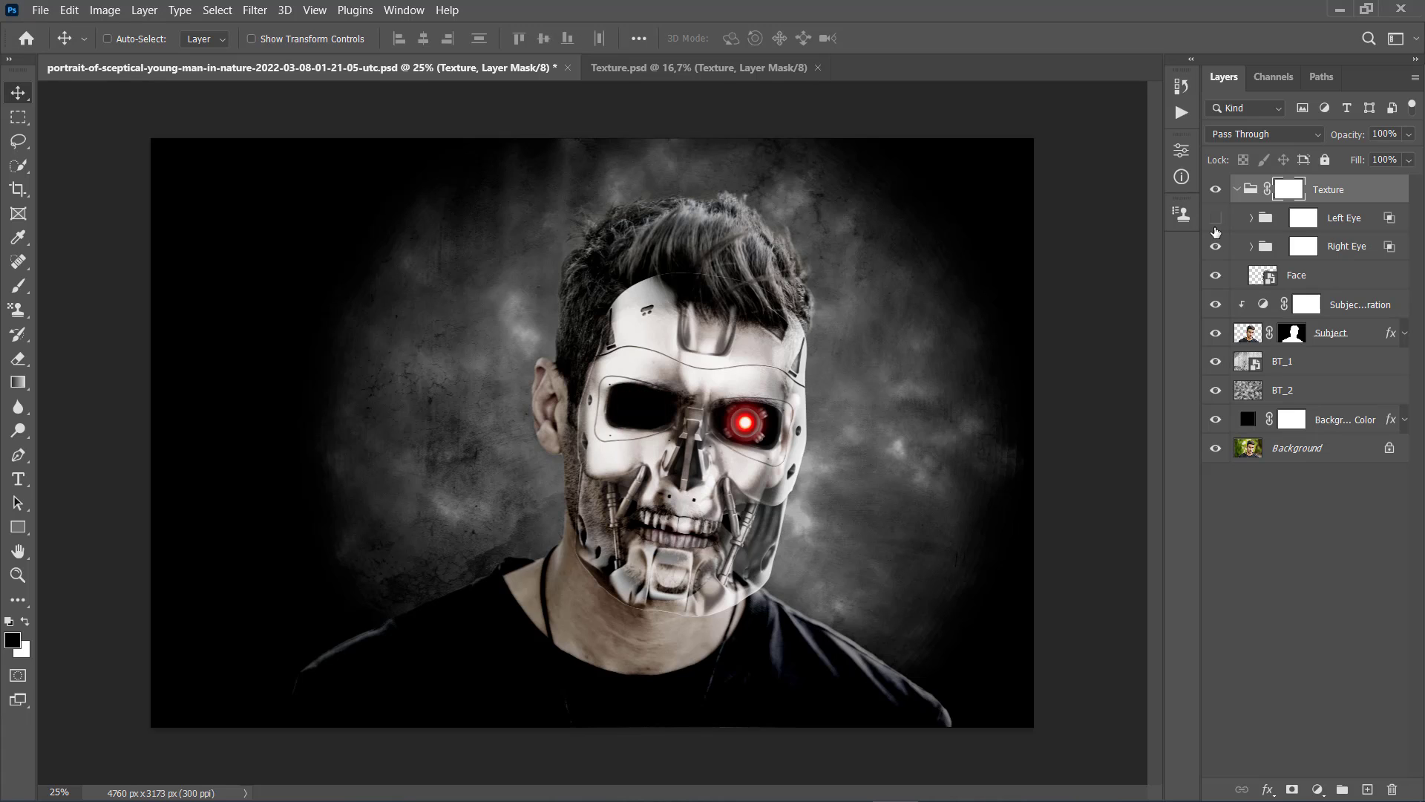
click(1216, 217)
click(1216, 276)
click(1216, 276)
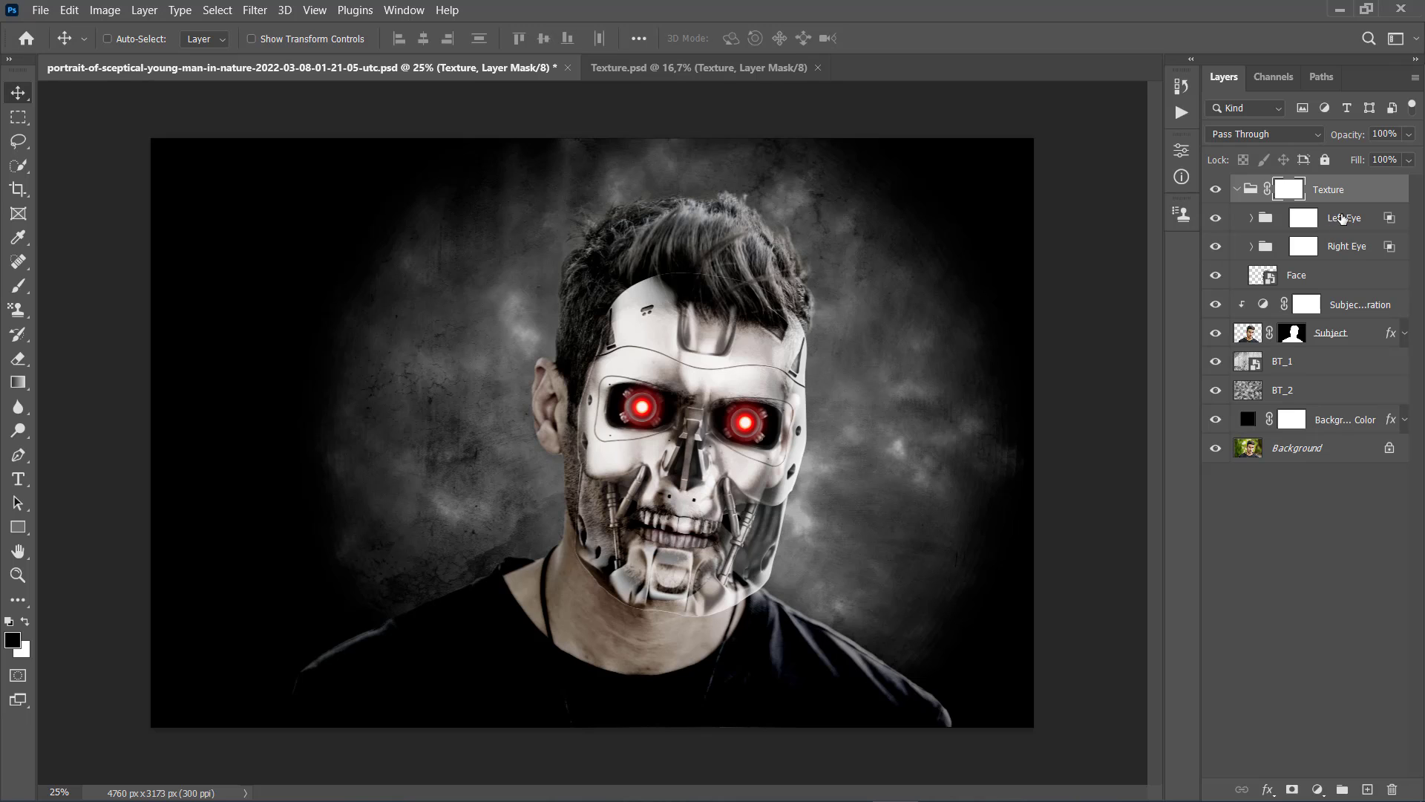
click(1343, 217)
click(1342, 248)
- Warp the Face layer so the metal skull follows the man's forehead, cheeks and jaw, and apply the warp
click(1337, 275)
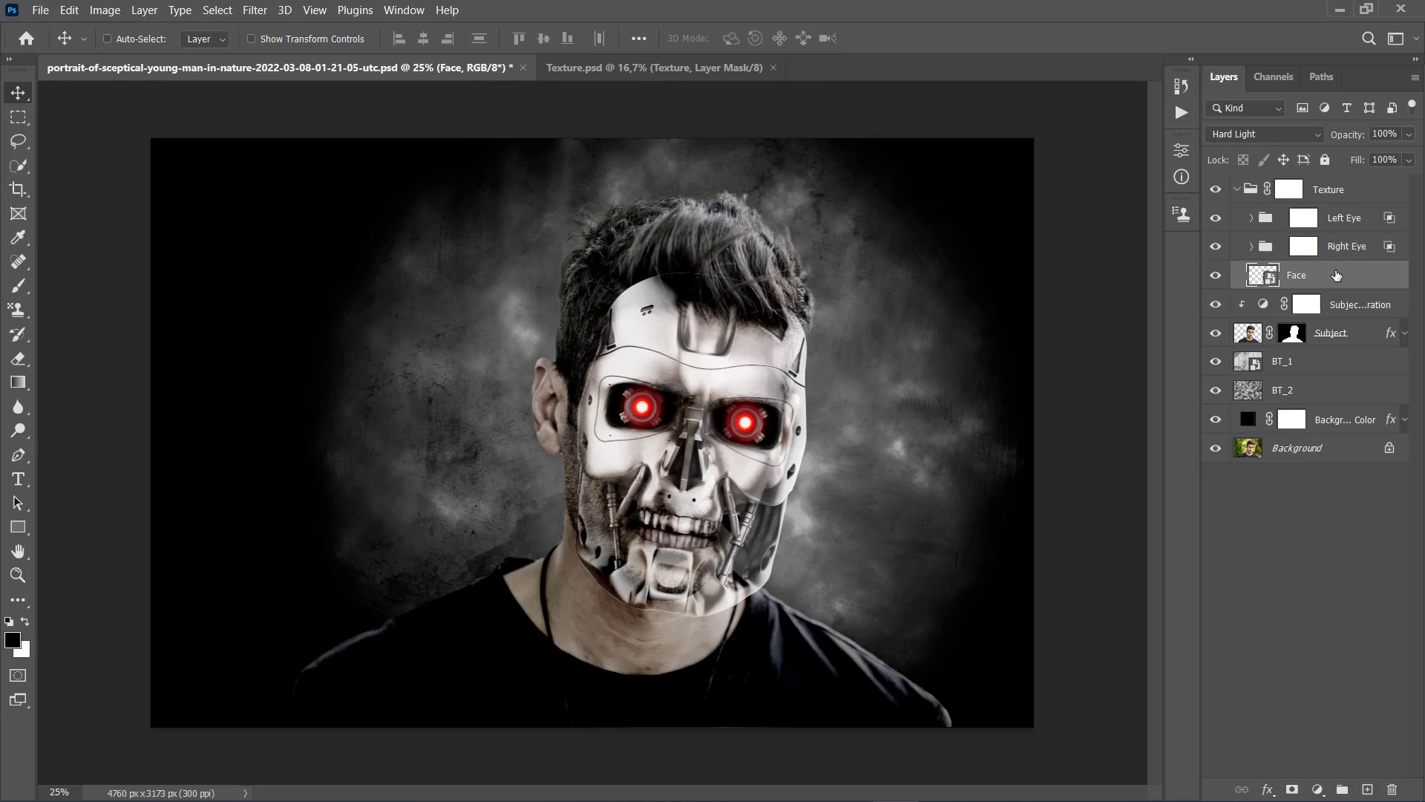
click(1216, 275)
key(ctrl+t)
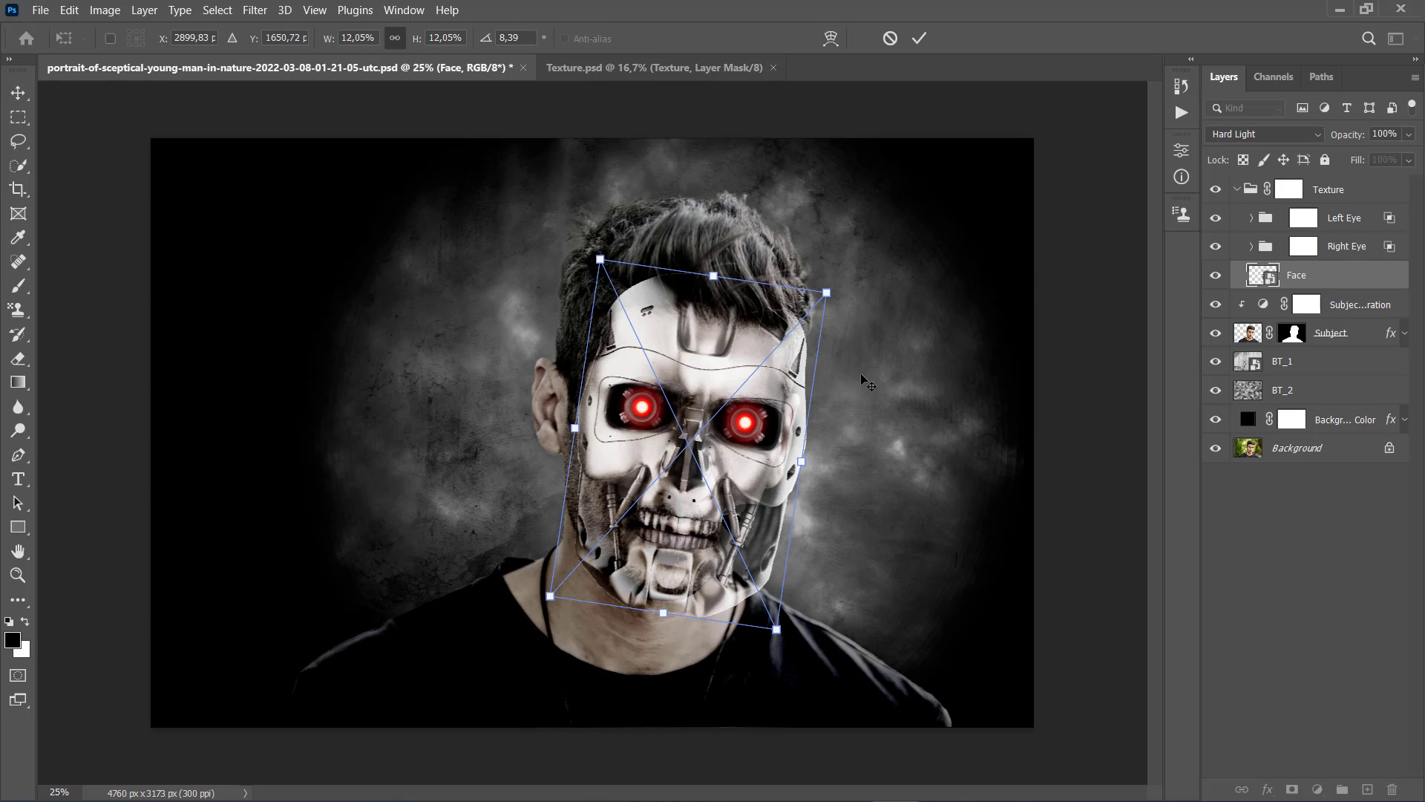
right_click(704, 382)
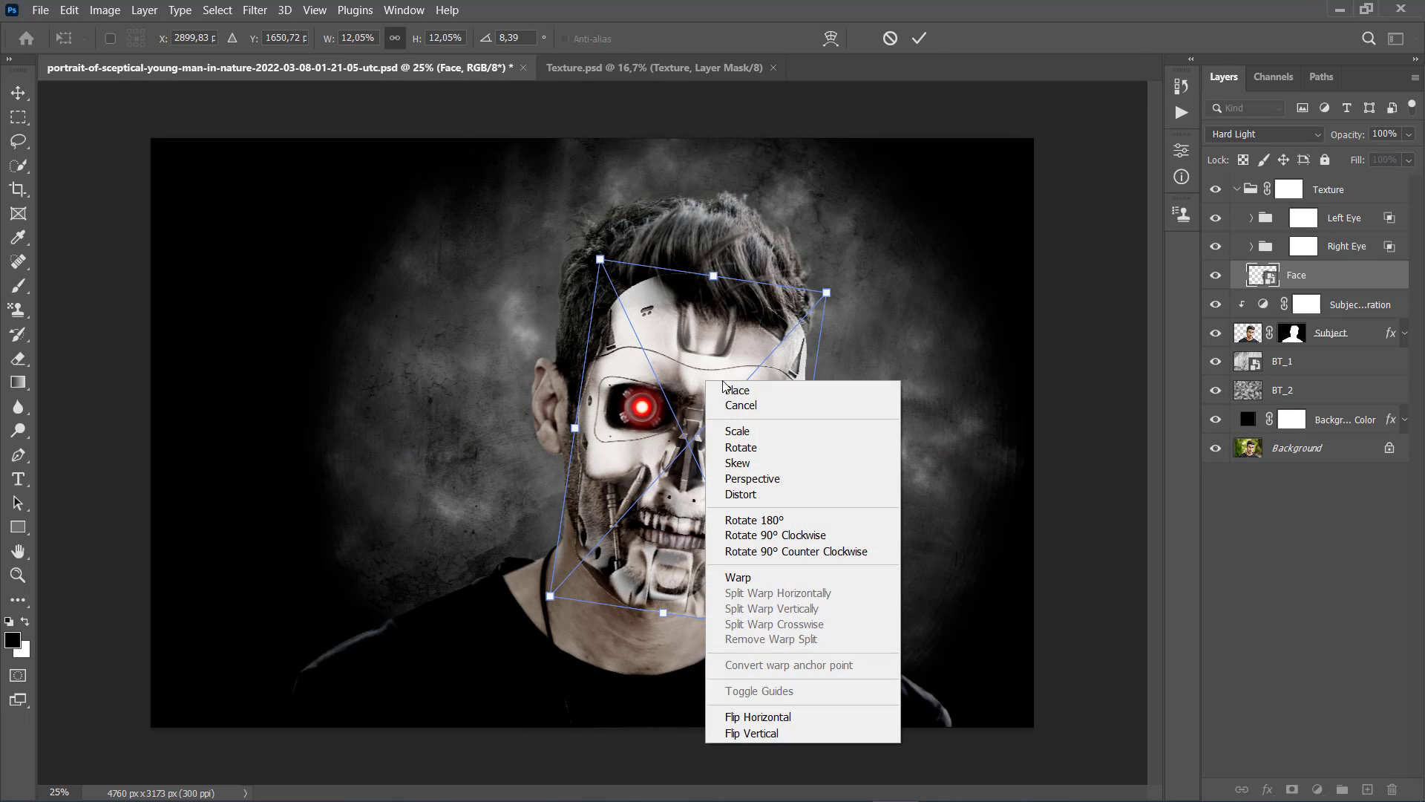
click(748, 578)
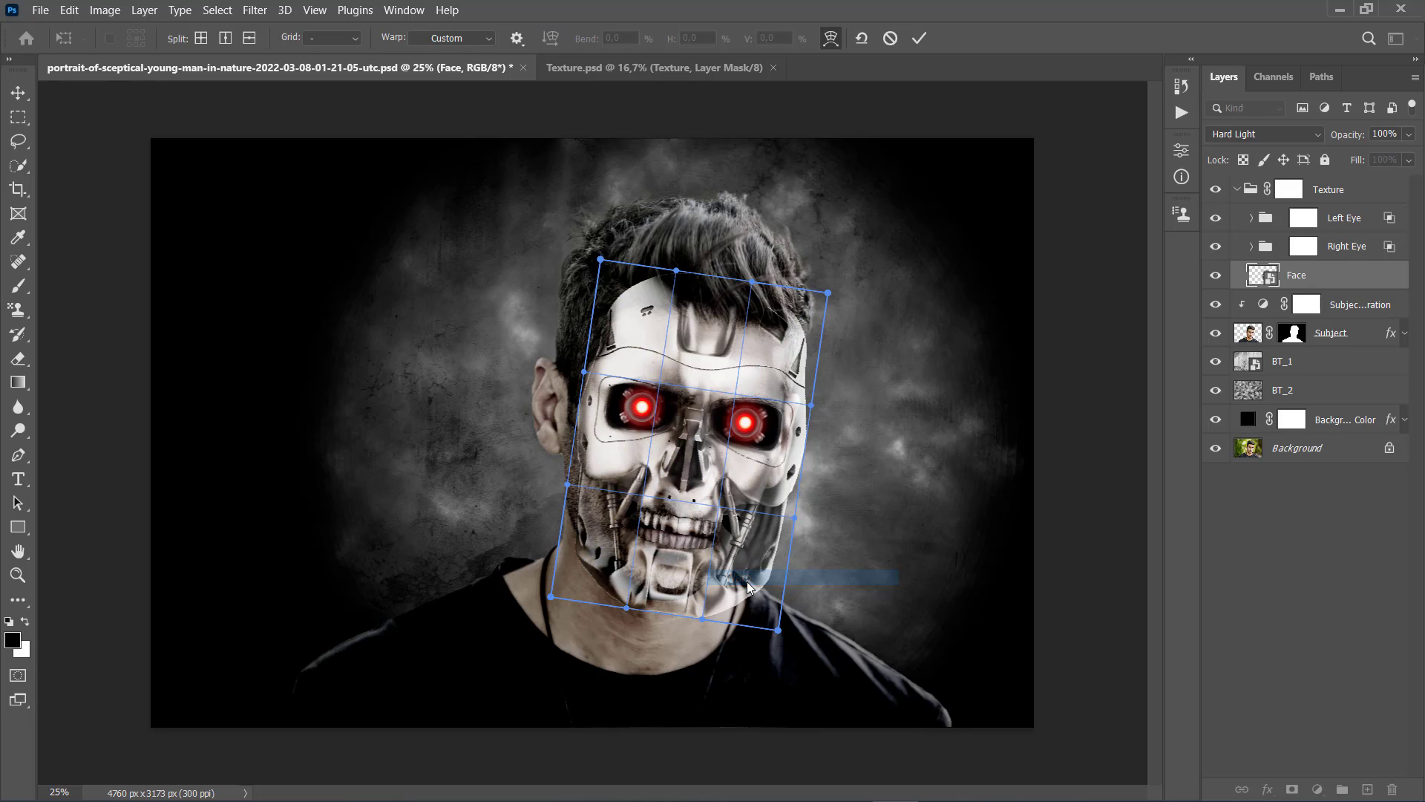
drag(695, 584, 632, 574)
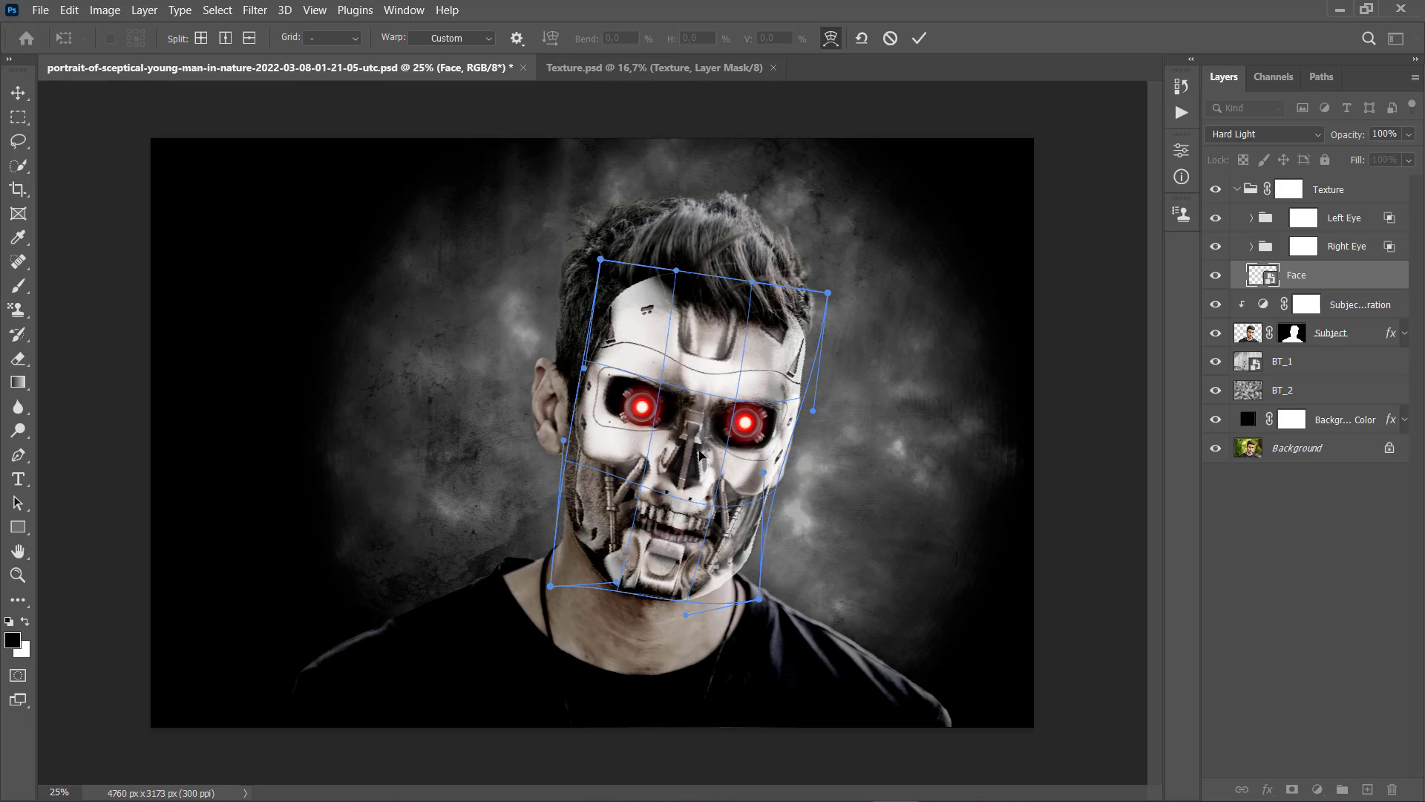
key(Return)
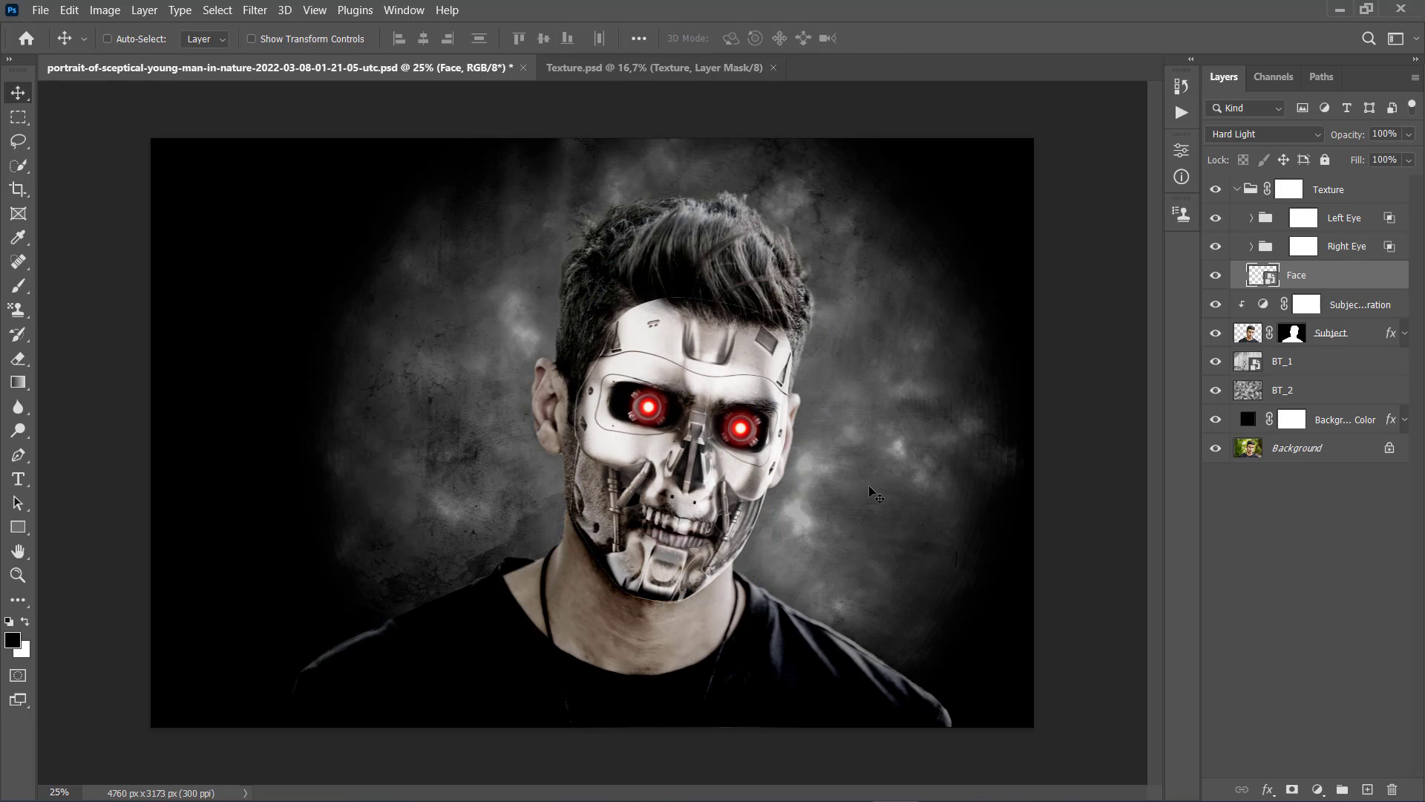
- Invert the Texture group's mask to black and ready the Brush tool with white as the foreground colour
click(1291, 190)
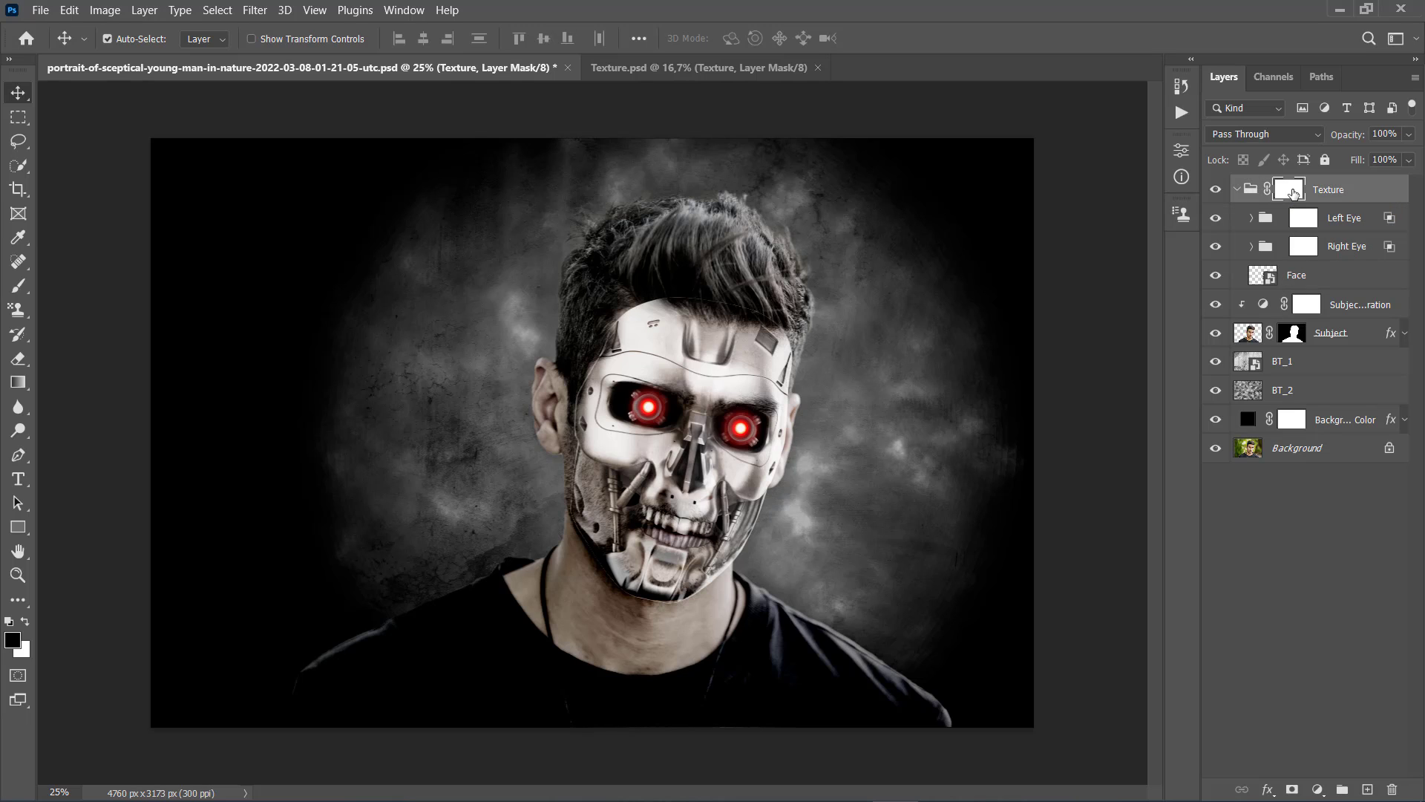
key(ctrl+i)
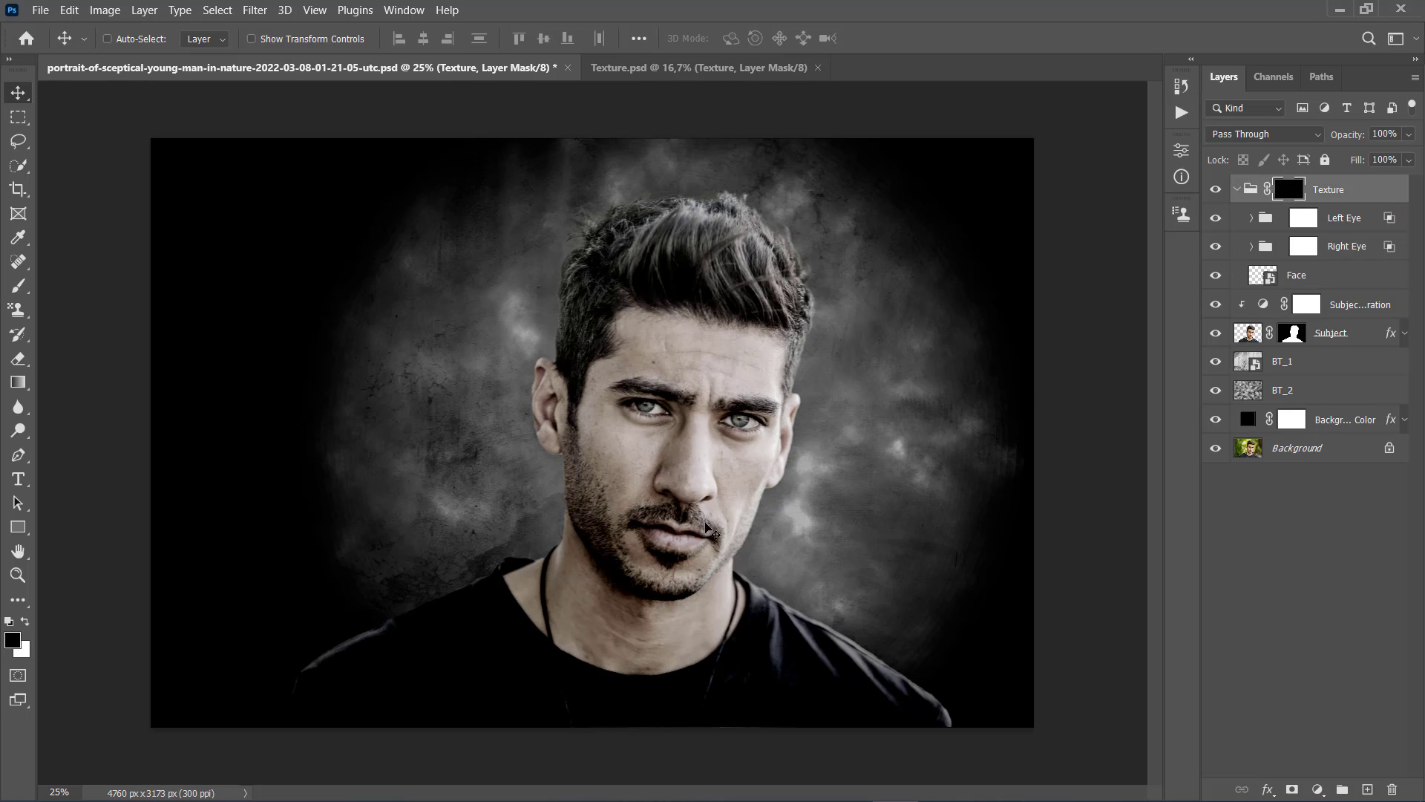
key(x)
key(b)
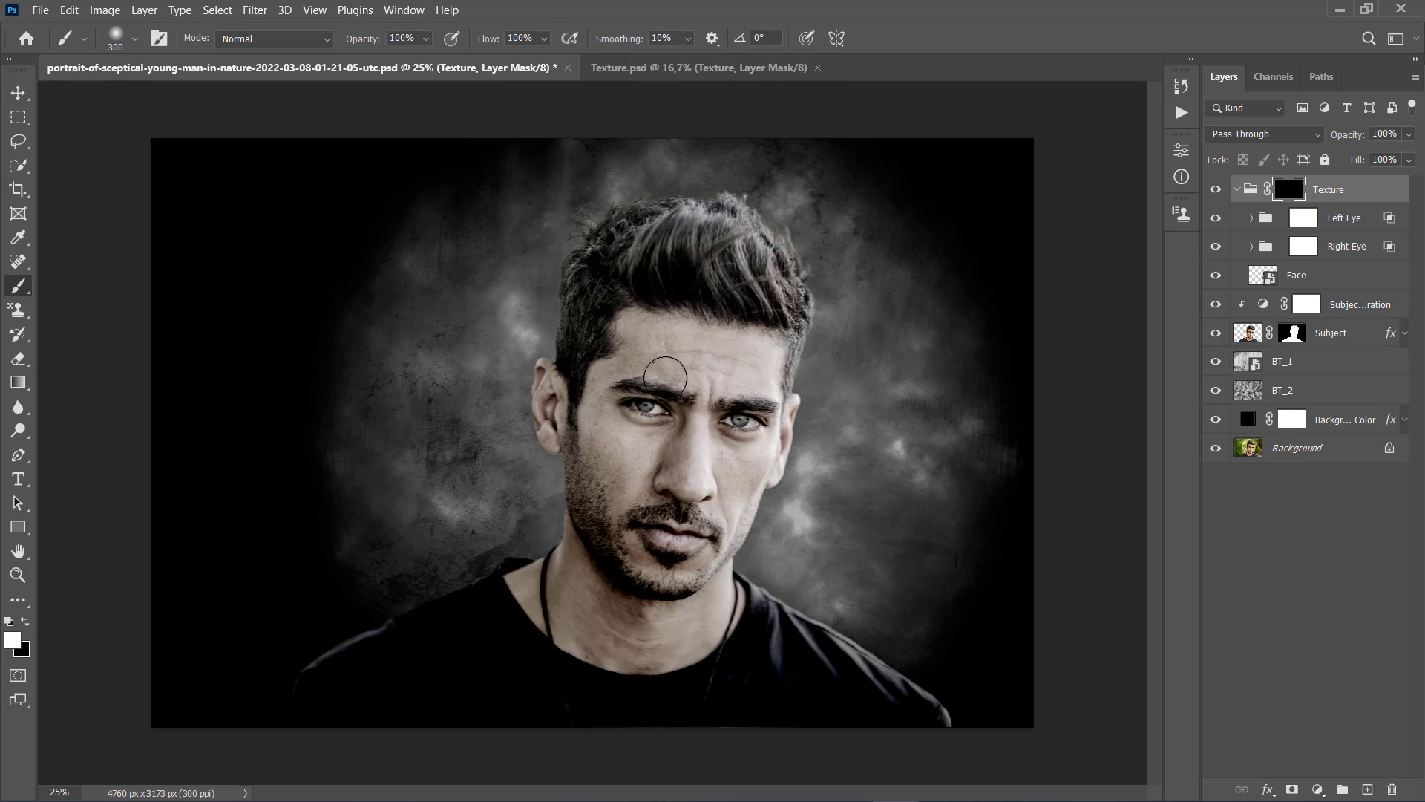
- Examine the available brush presets, including the full Cyborg_Brushes group
right_click(664, 377)
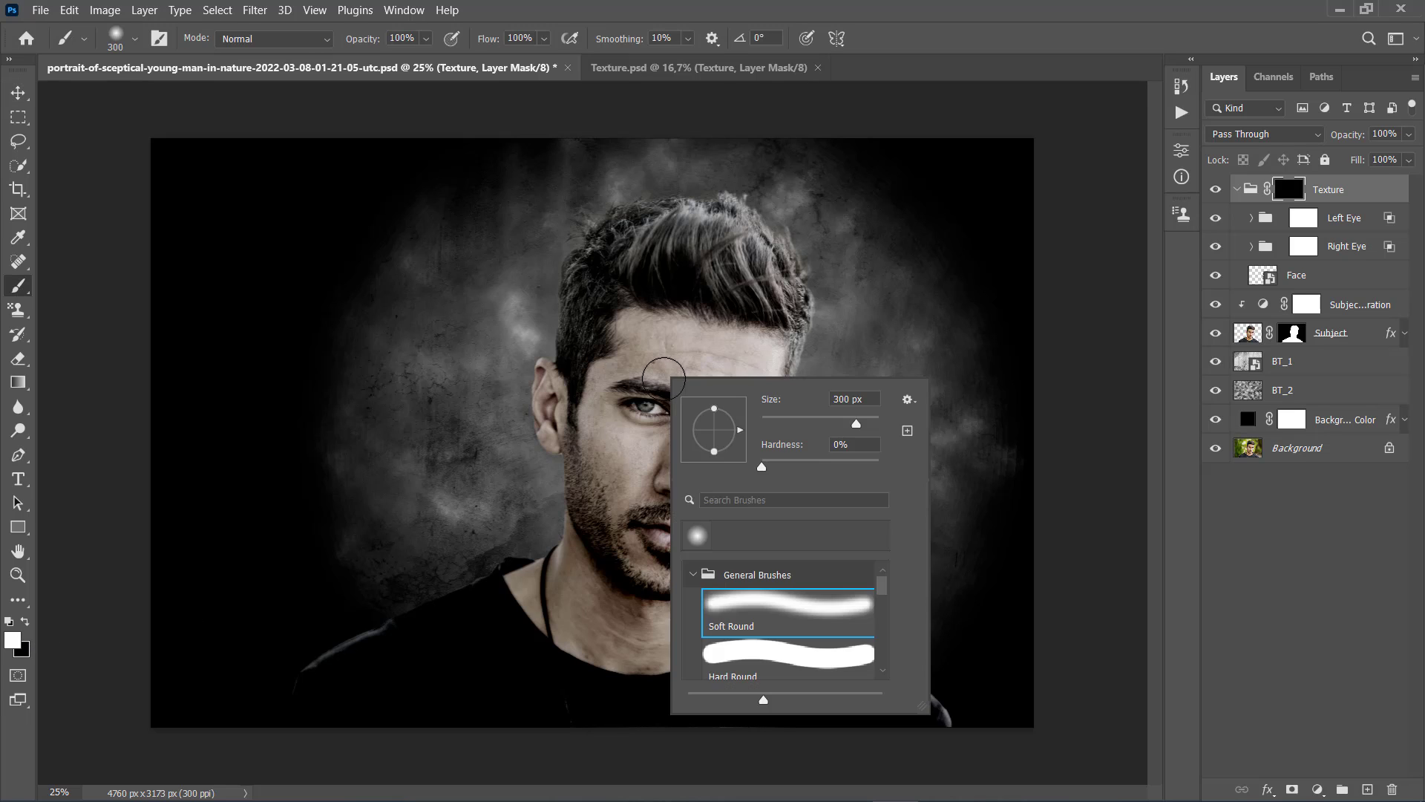
click(754, 612)
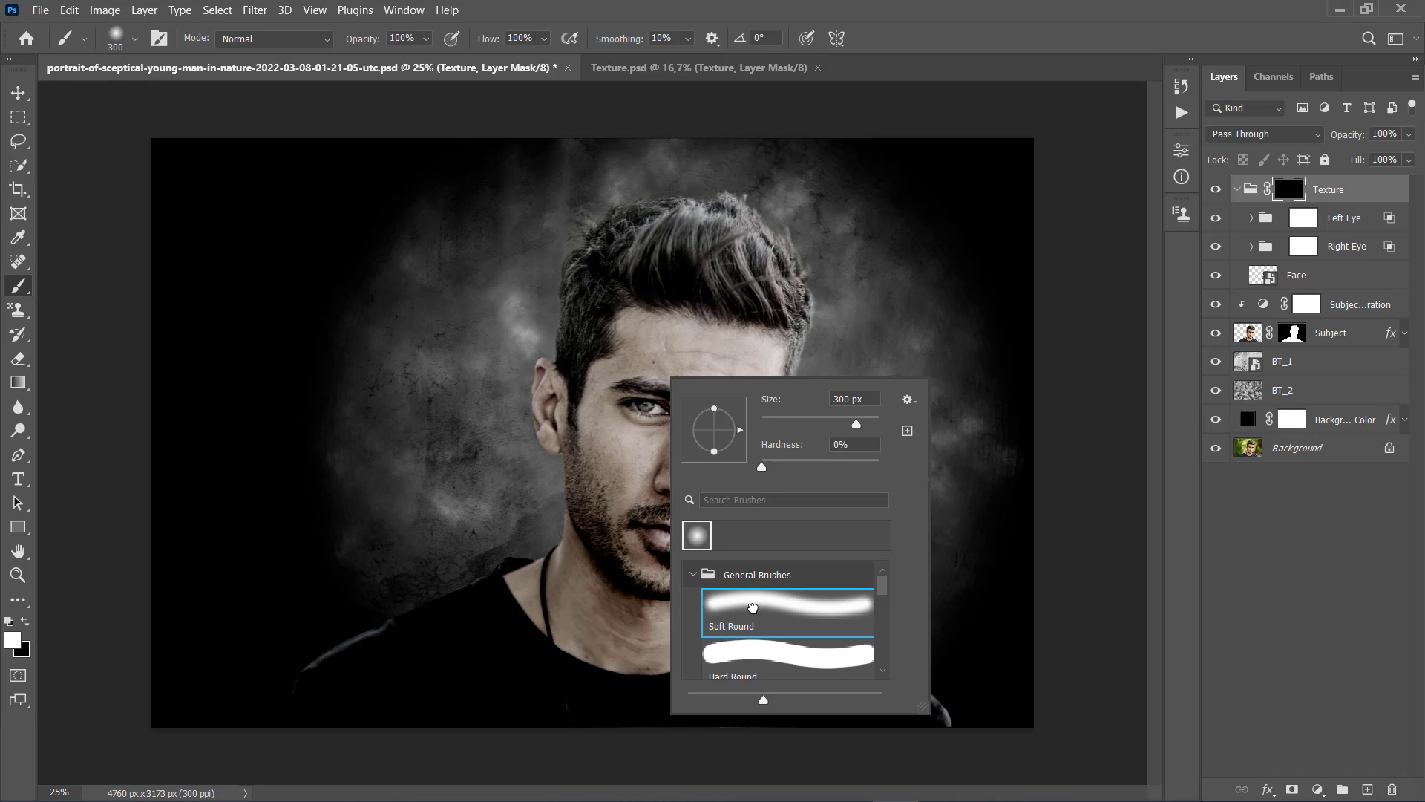
click(694, 577)
scroll(738, 599, down, 1)
click(694, 667)
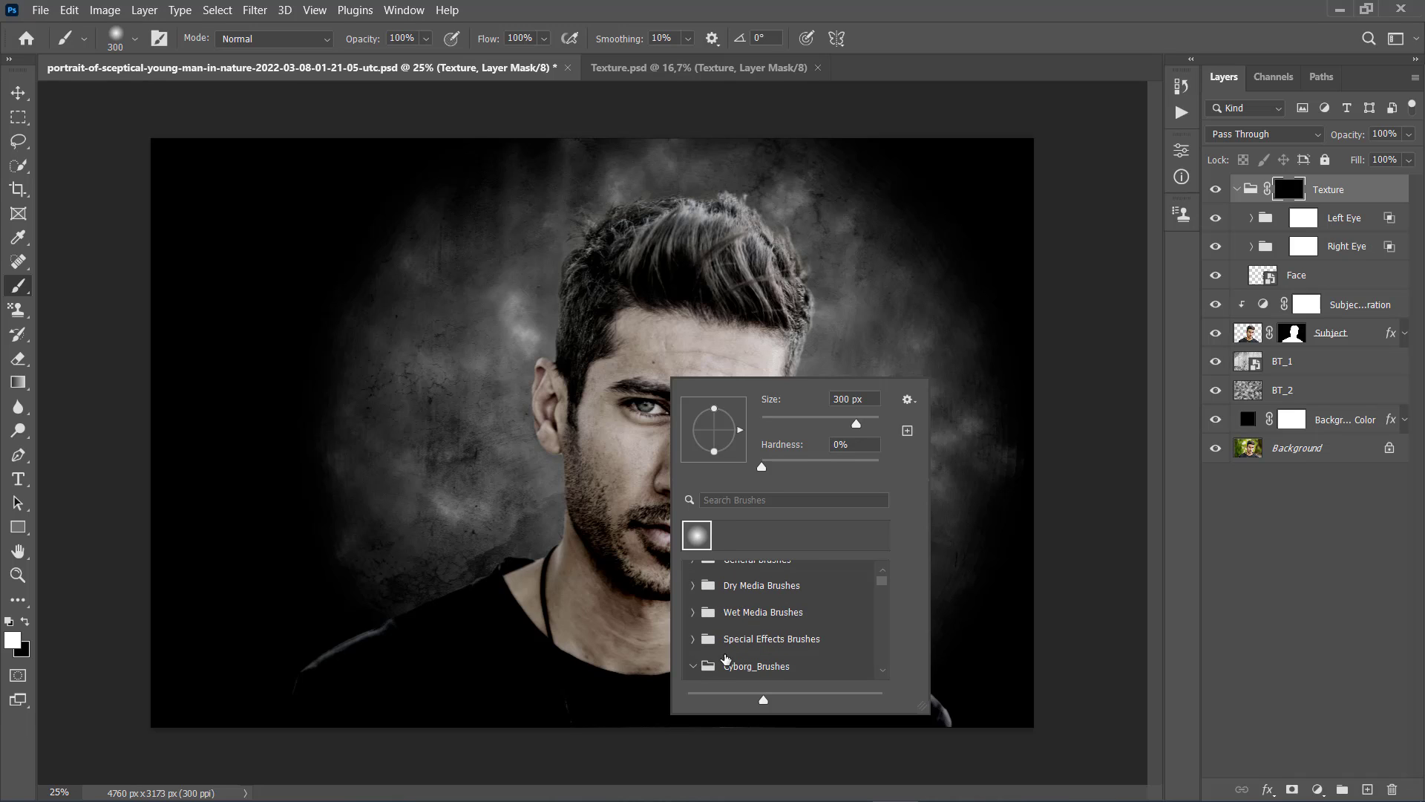
scroll(726, 659, down, 3)
scroll(769, 630, down, 2)
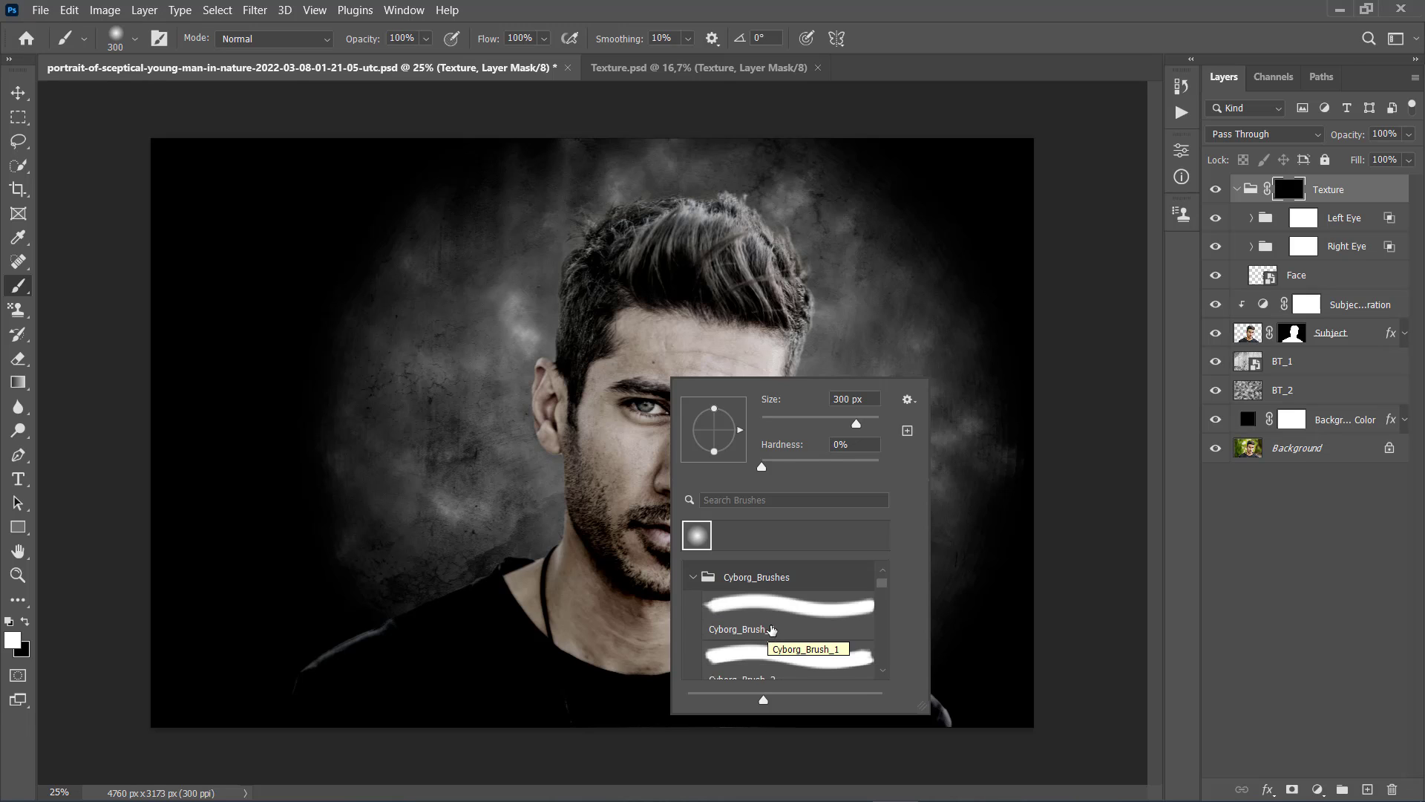
drag(882, 592, 883, 681)
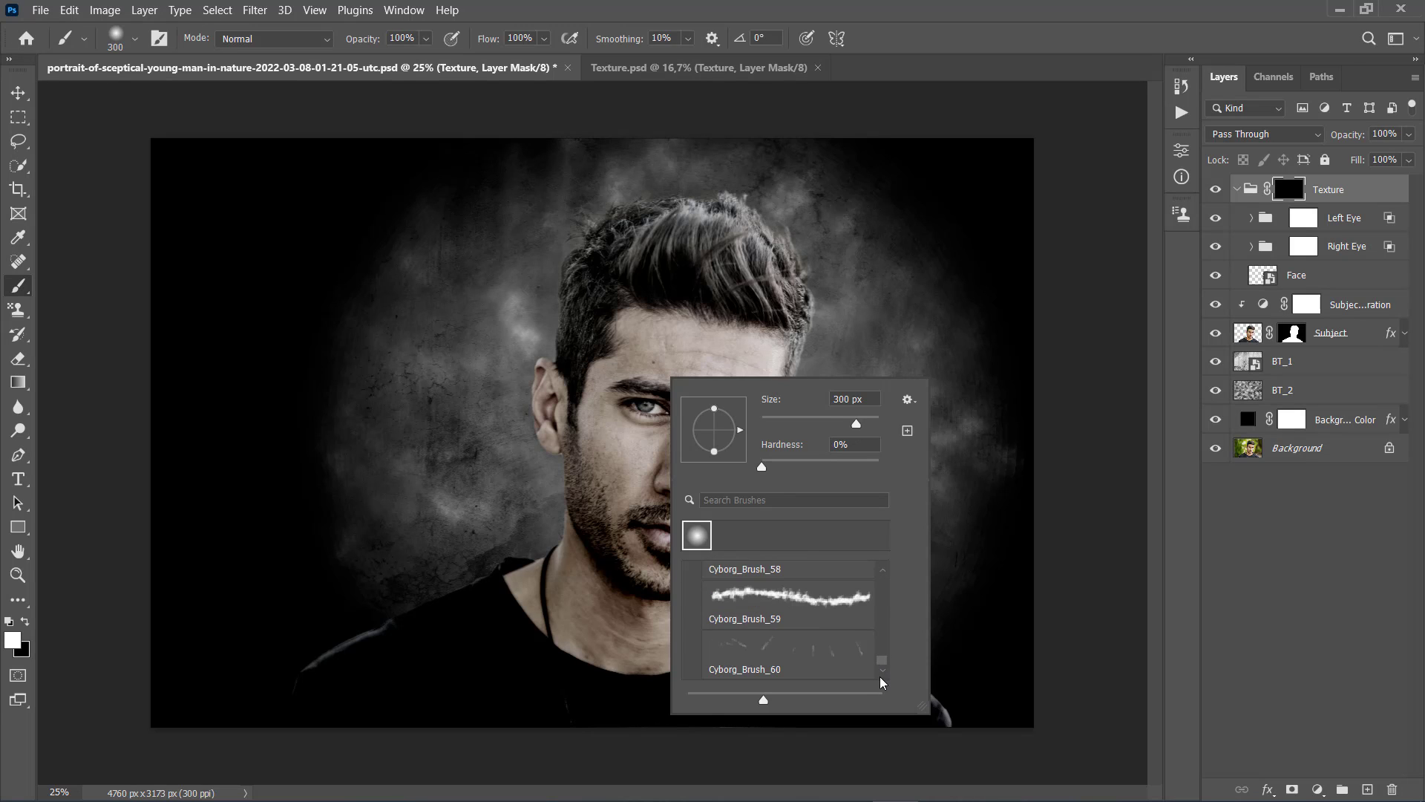
scroll(769, 665, up, 9)
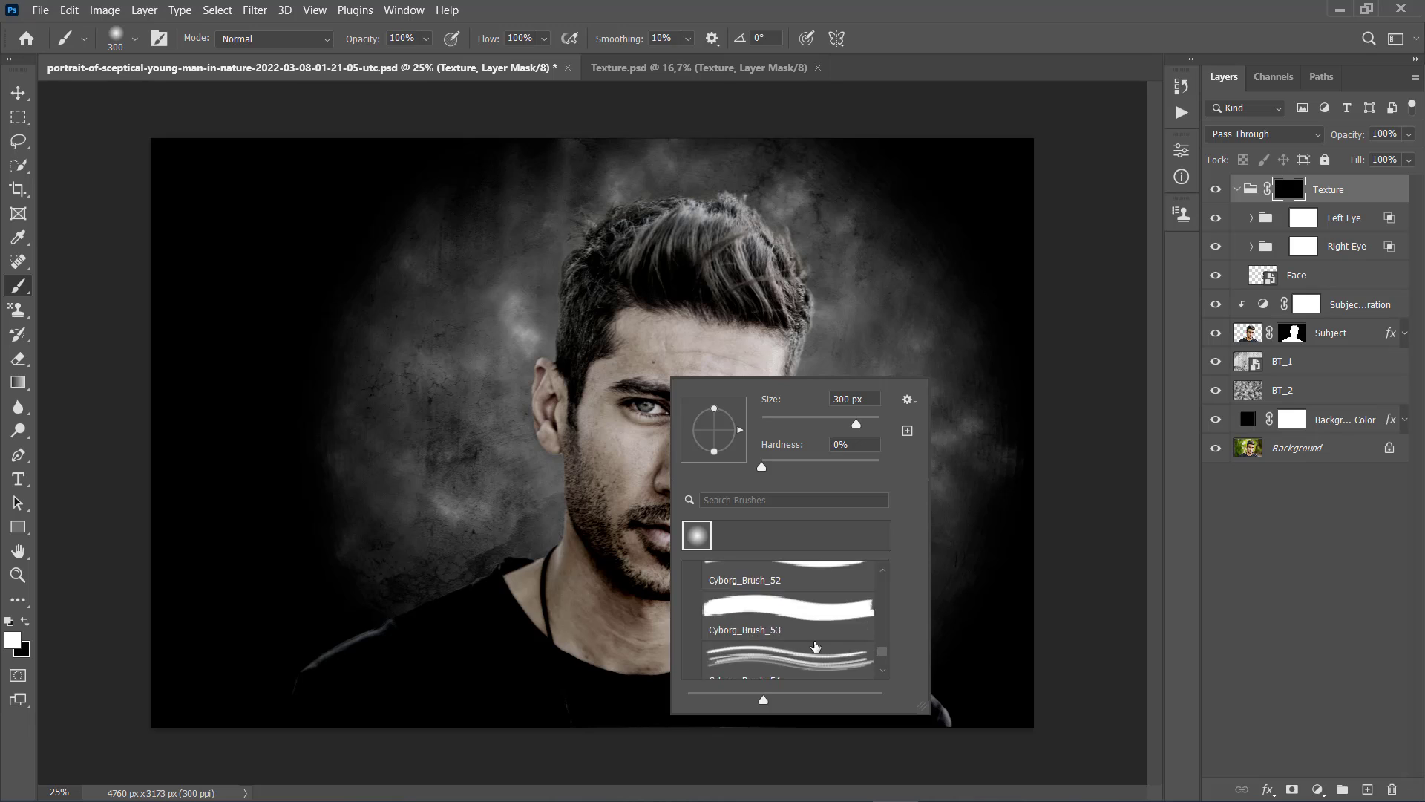
scroll(833, 647, up, 3)
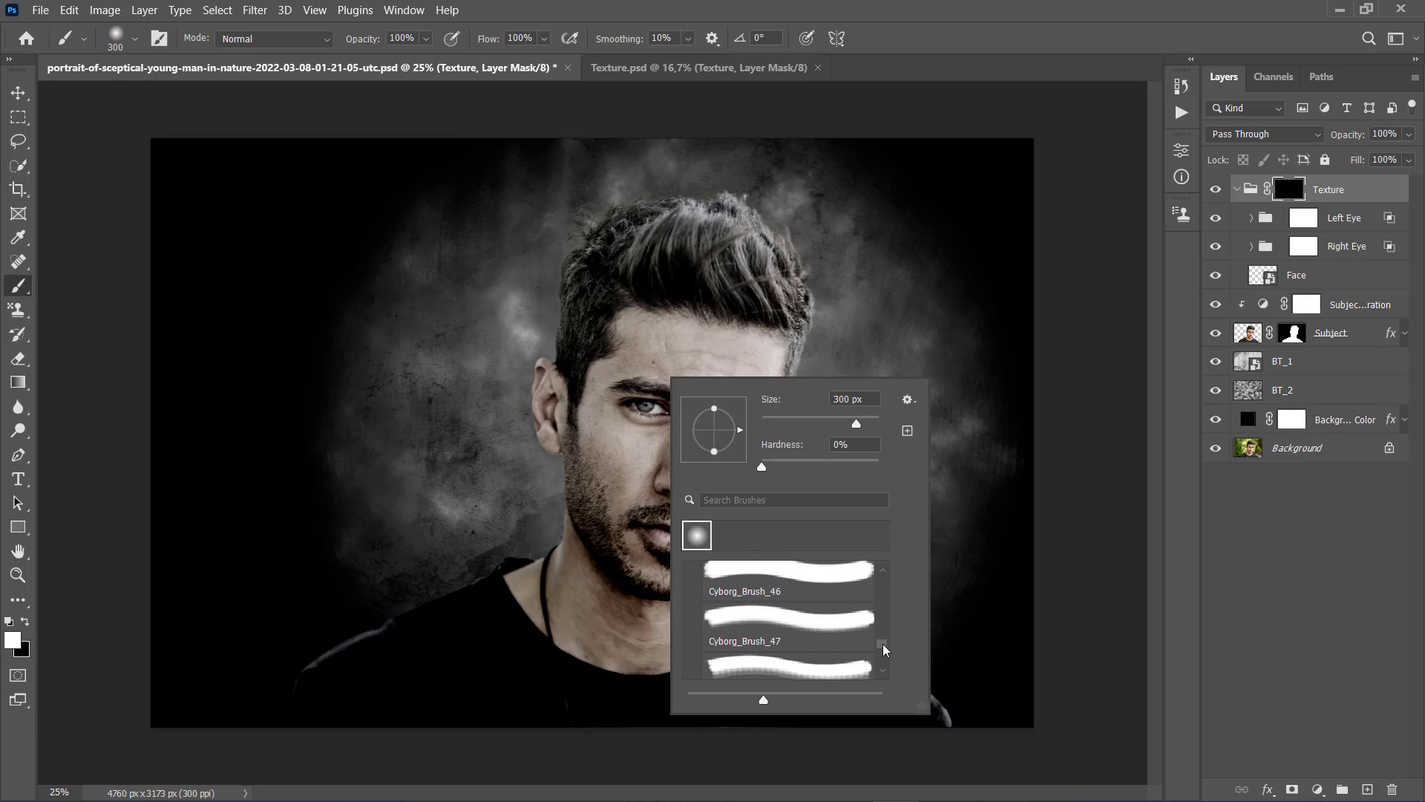
drag(884, 651, 883, 581)
scroll(813, 605, down, 3)
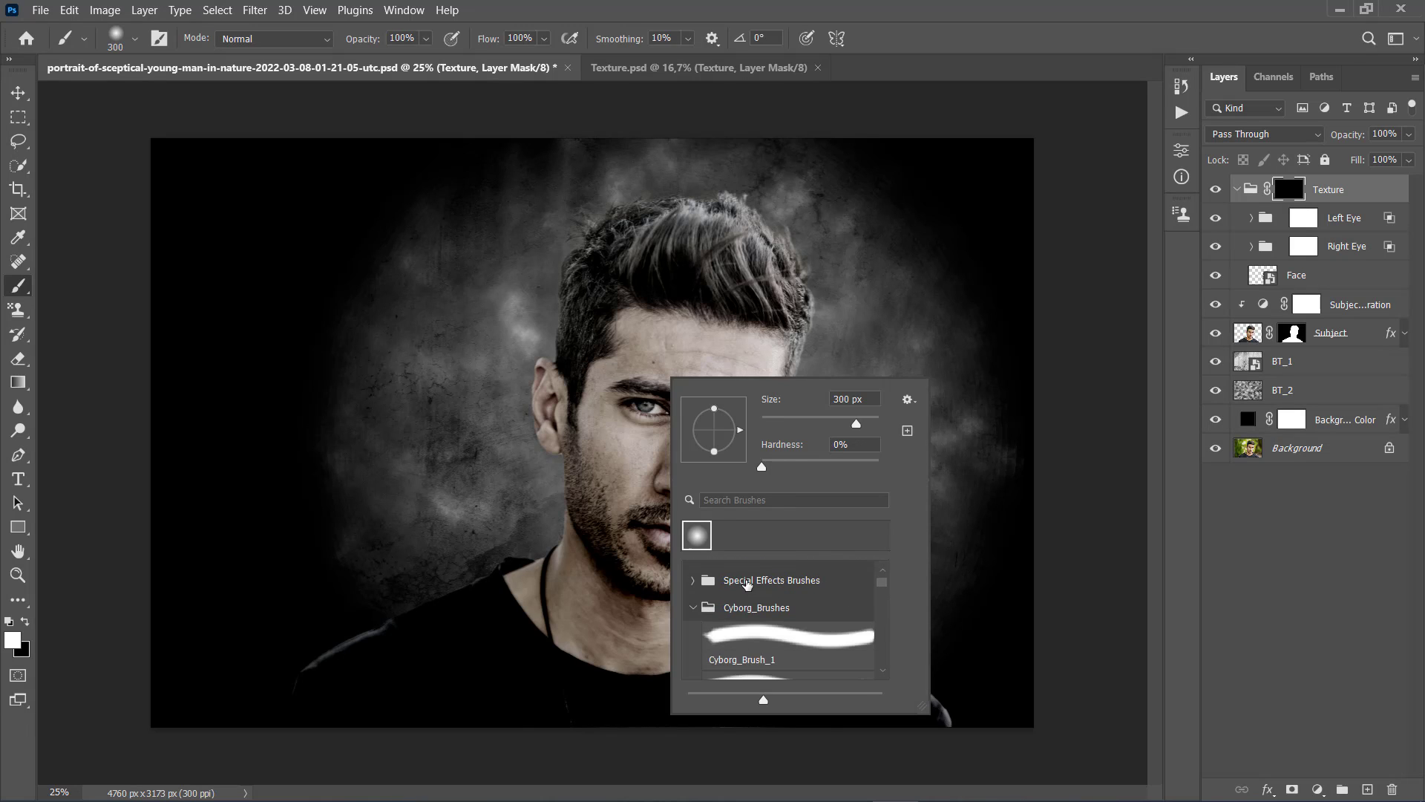
- Reveal the red cyborg eye beside the man's visible ear by painting white on the Texture group's mask with a 250 px soft round brush
double_click(687, 531)
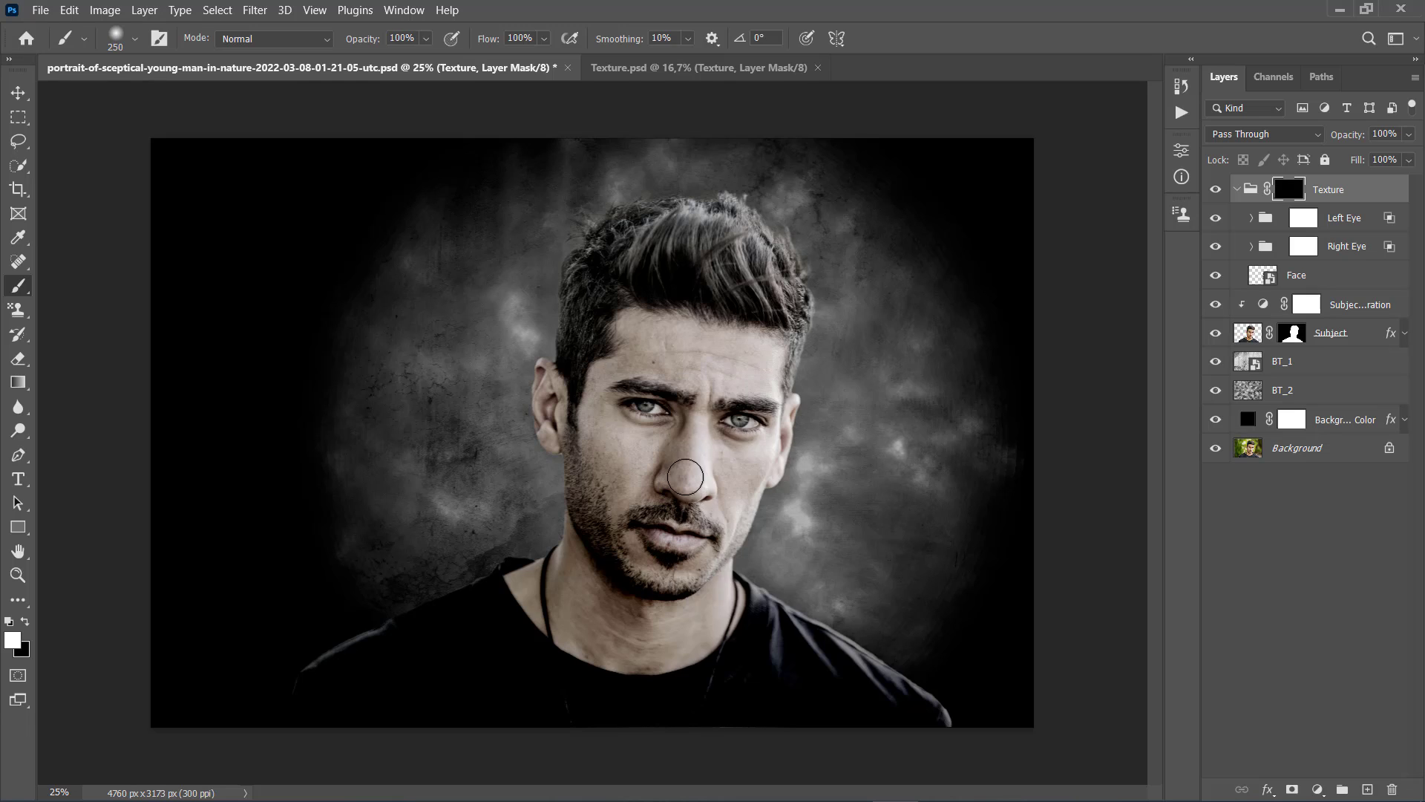
click(648, 406)
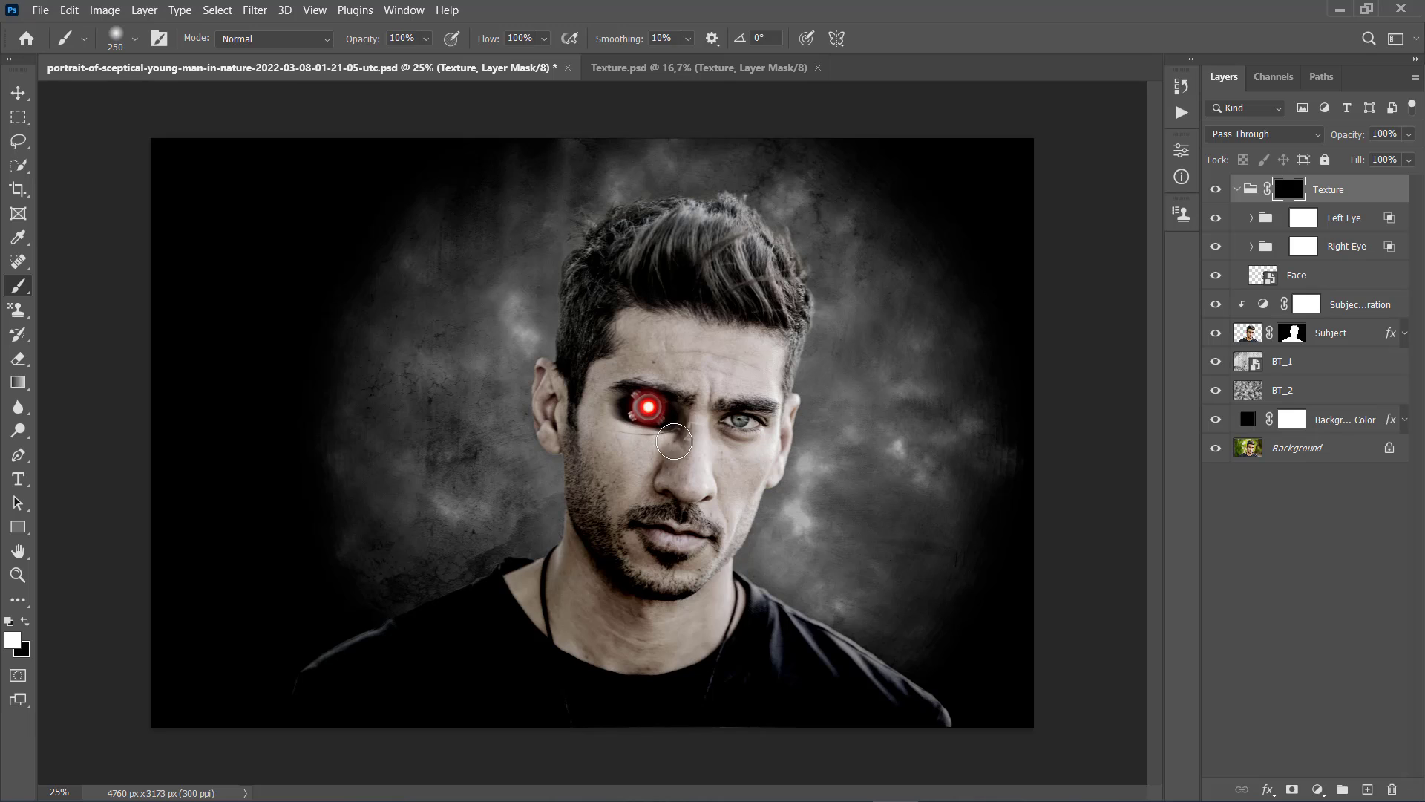
- Reveal metal parts around the glowing eye, nose, cheek and mouth by painting the Texture group's mask white, using an enlarged Cyborg_Brush_59 preset for torn edges
drag(673, 442, 685, 479)
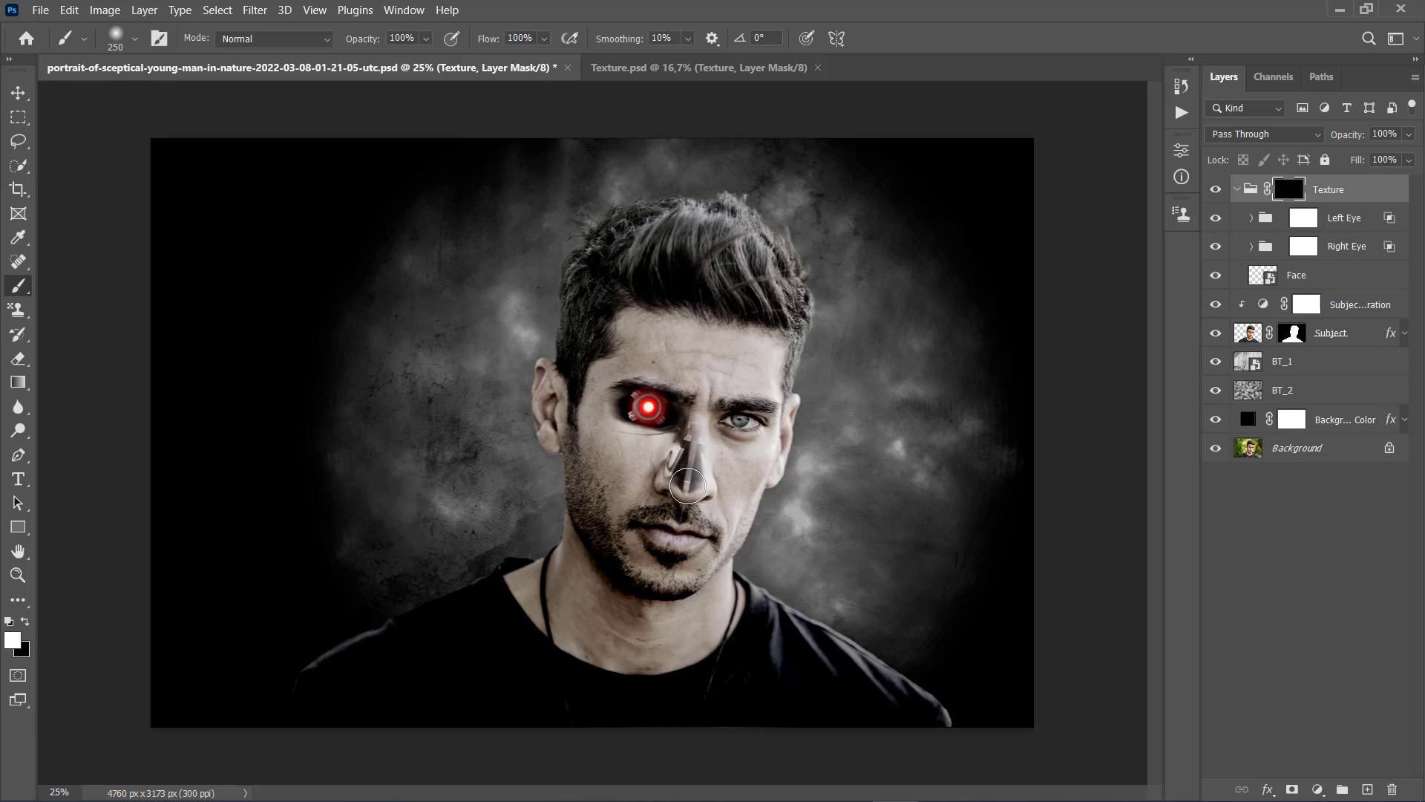
right_click(637, 429)
key(Down)
key(Down)
key(Down)
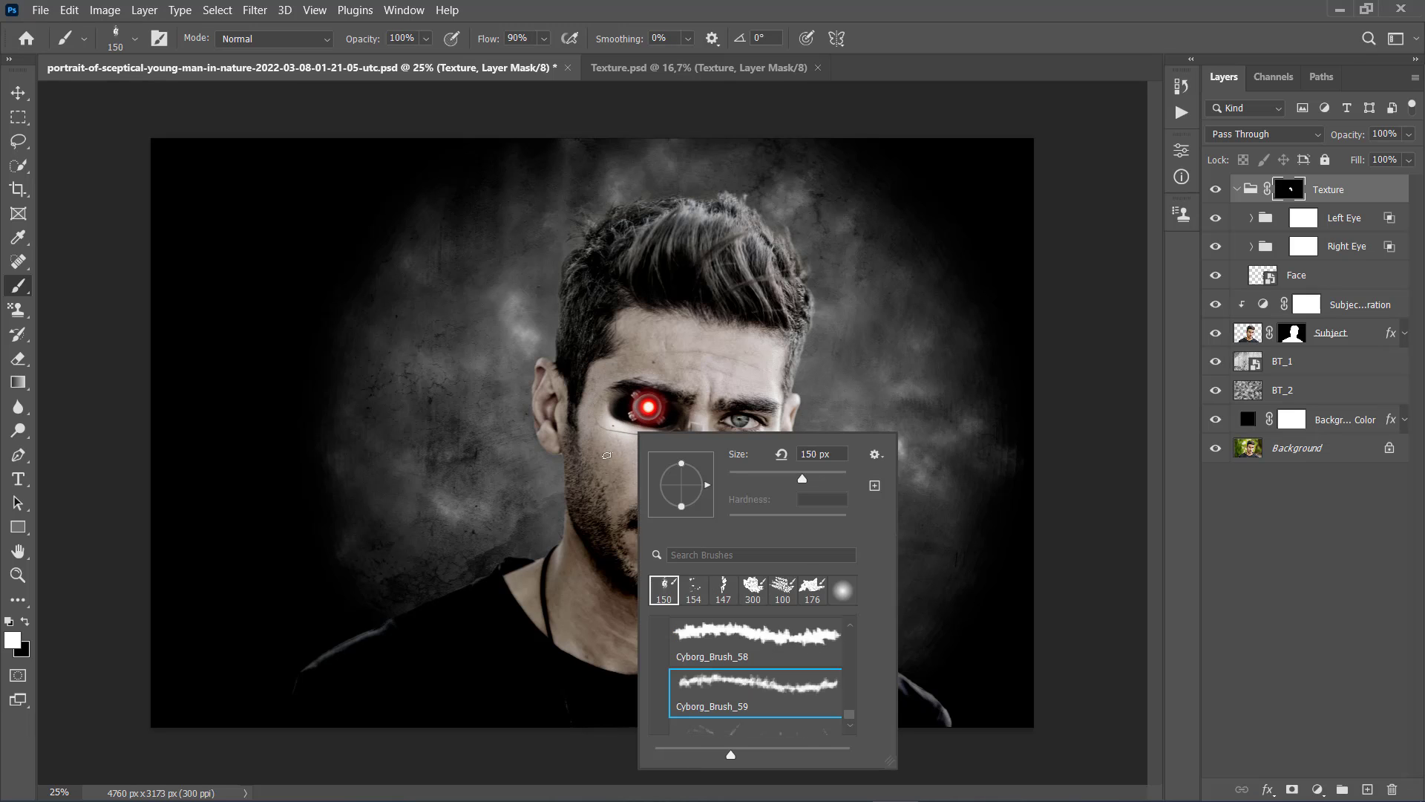
key(Return)
key(bracketright)
key(bracketright)
key(bracketright)
key(bracketright)
key(bracketright)
key(bracketright)
key(bracketright)
mouse_move(603, 438)
mouse_down()
mouse_move(656, 379)
mouse_move(684, 497)
mouse_move(617, 468)
mouse_move(662, 454)
mouse_up()
key(v)
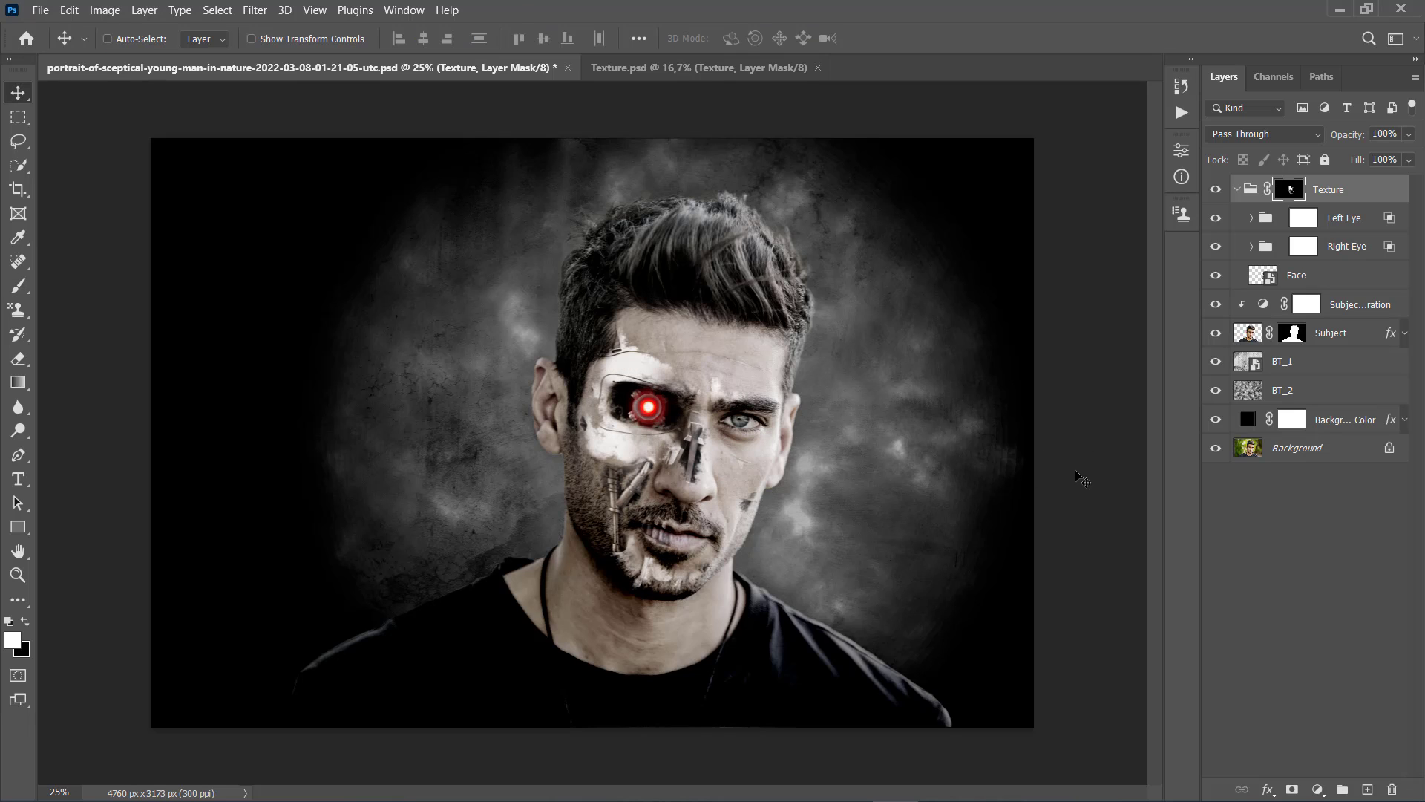
- Add a Bevel & Emboss effect to the Texture group with style Emboss, depth 150%, direction Down and size 25 px
key(ctrl+2)
right_click(1374, 199)
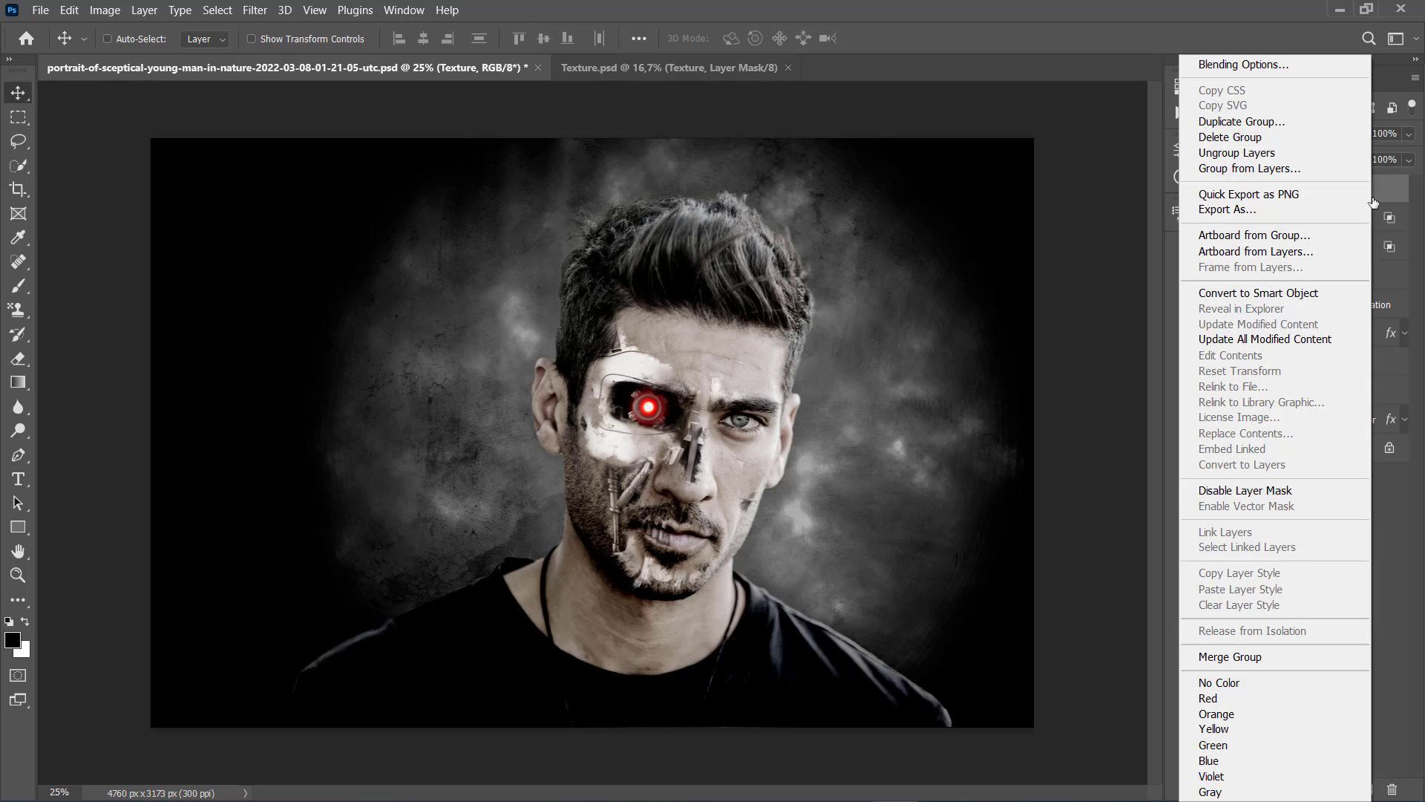
click(1236, 66)
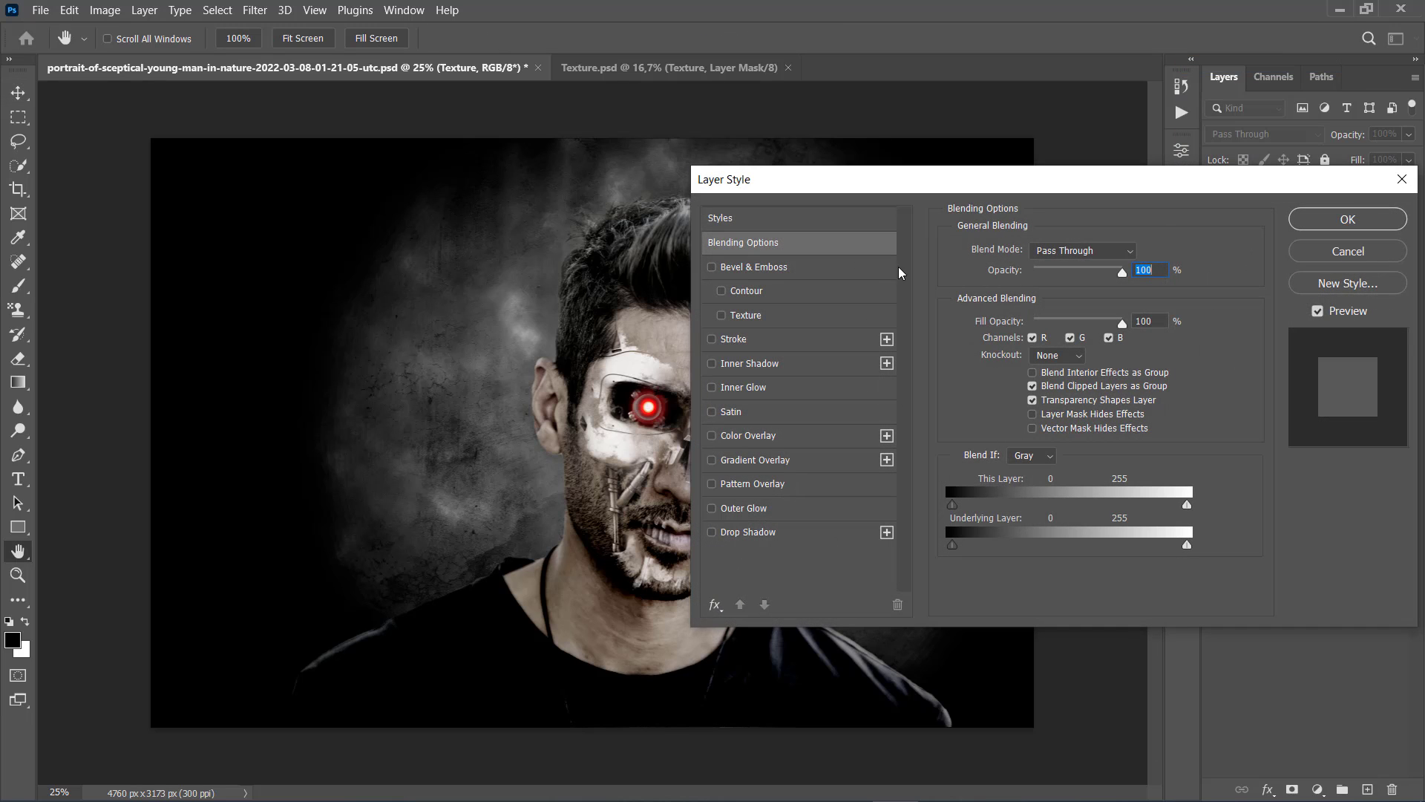
click(780, 275)
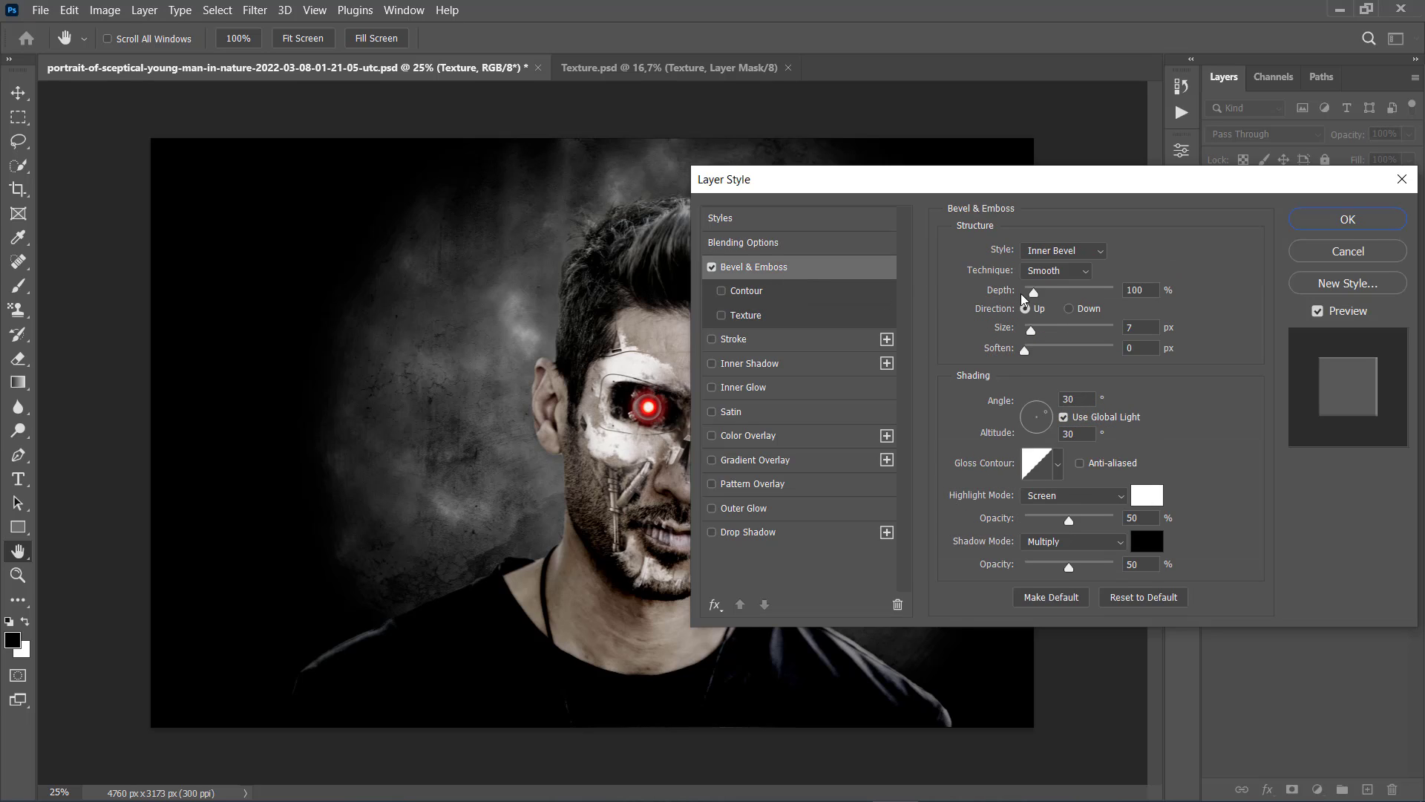
click(1070, 256)
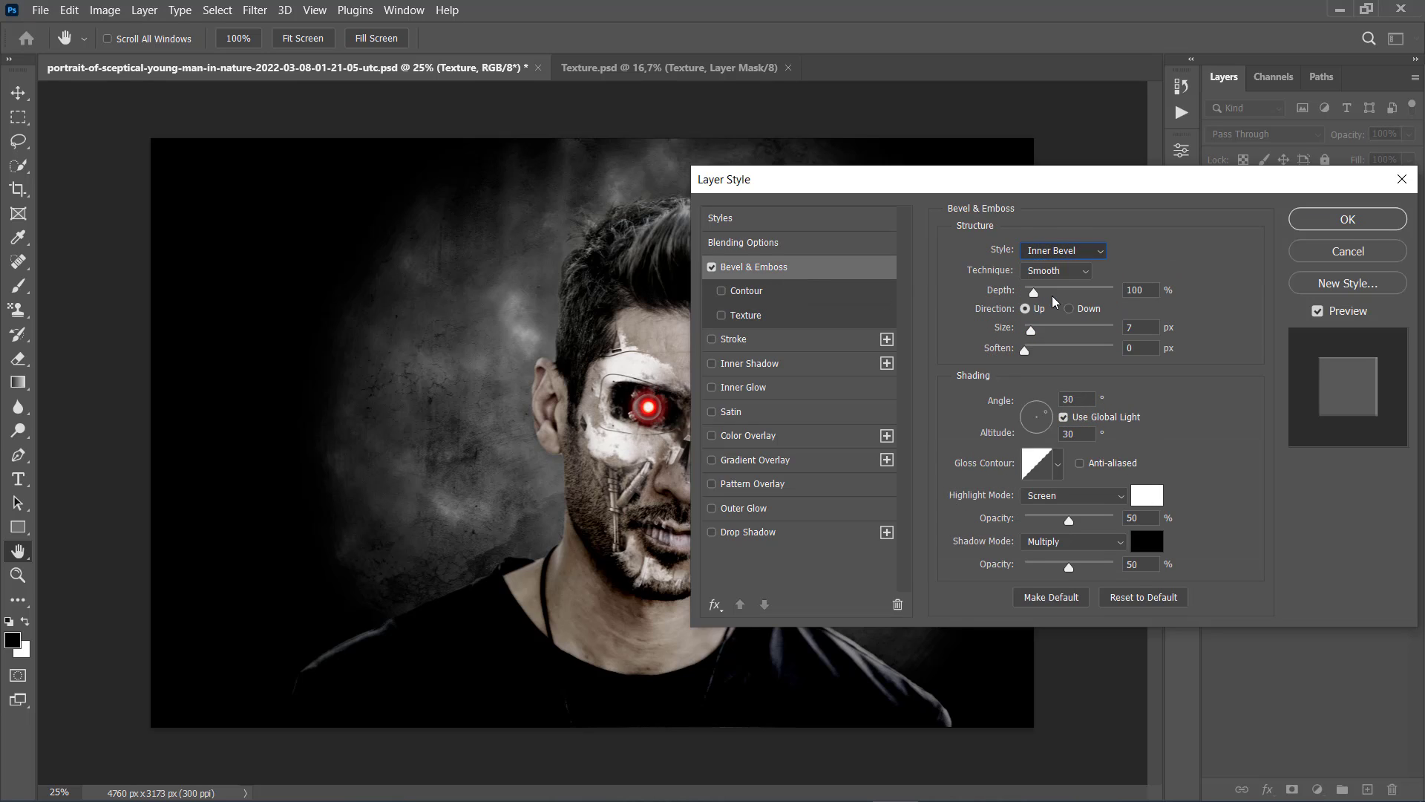
click(1077, 294)
double_click(1134, 290)
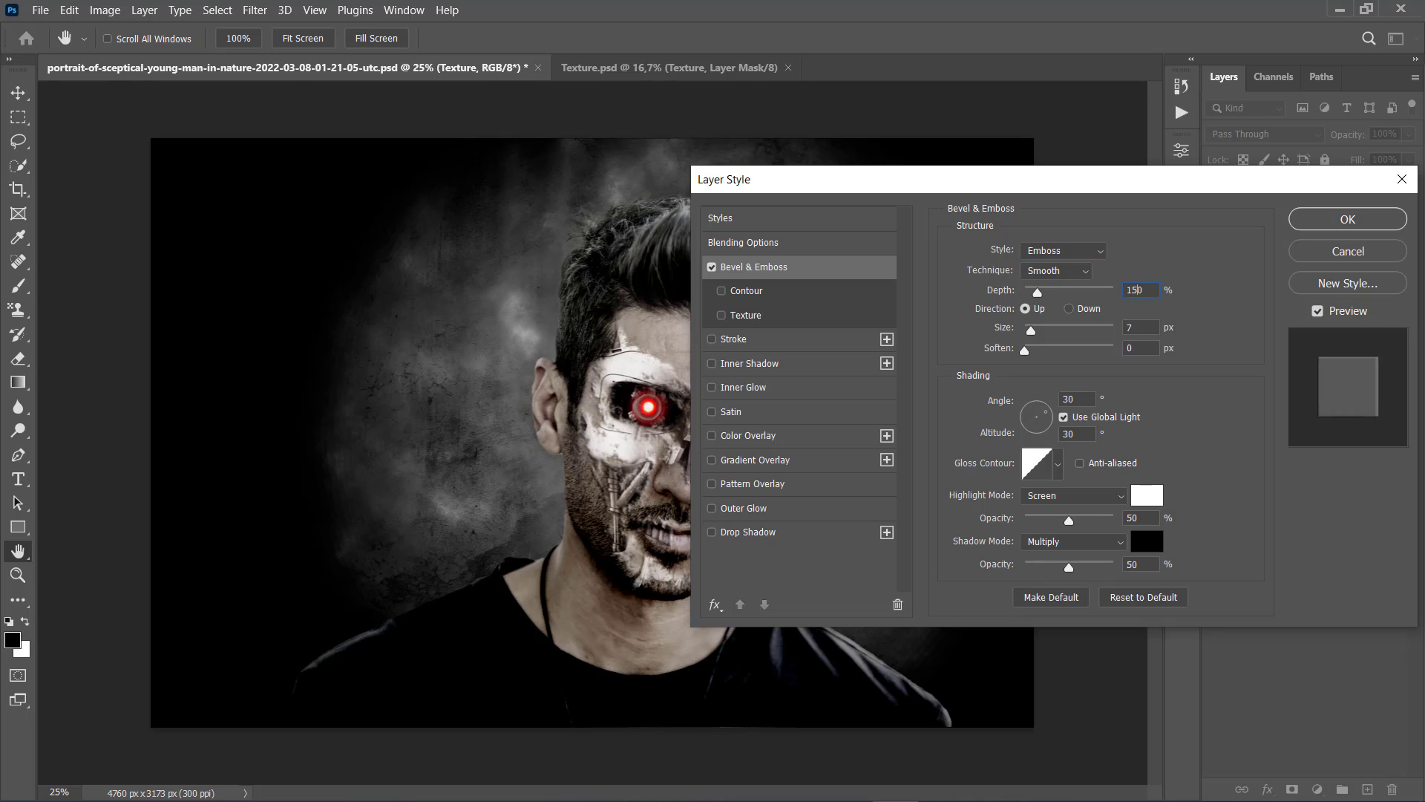
text(150)
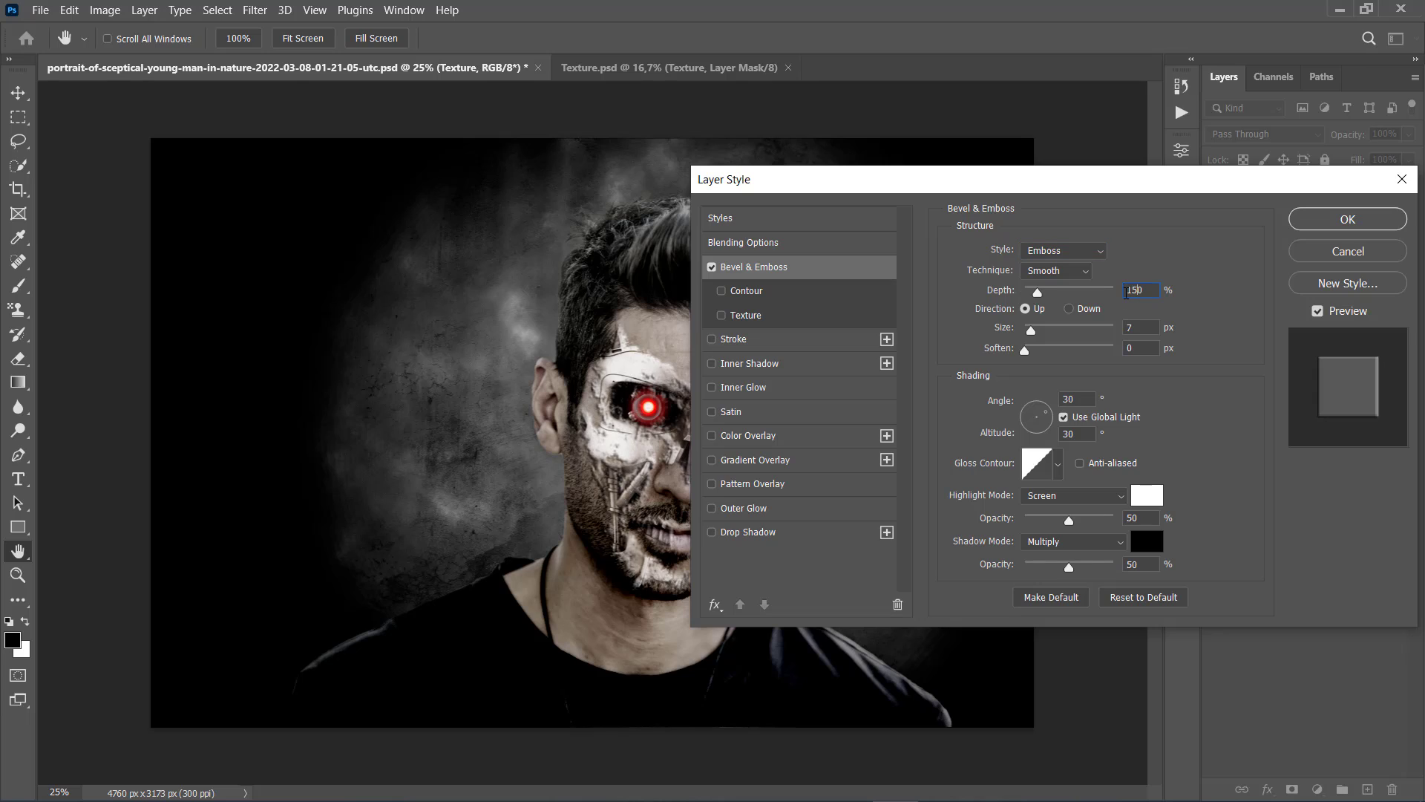
click(1089, 311)
double_click(1136, 328)
text(25)
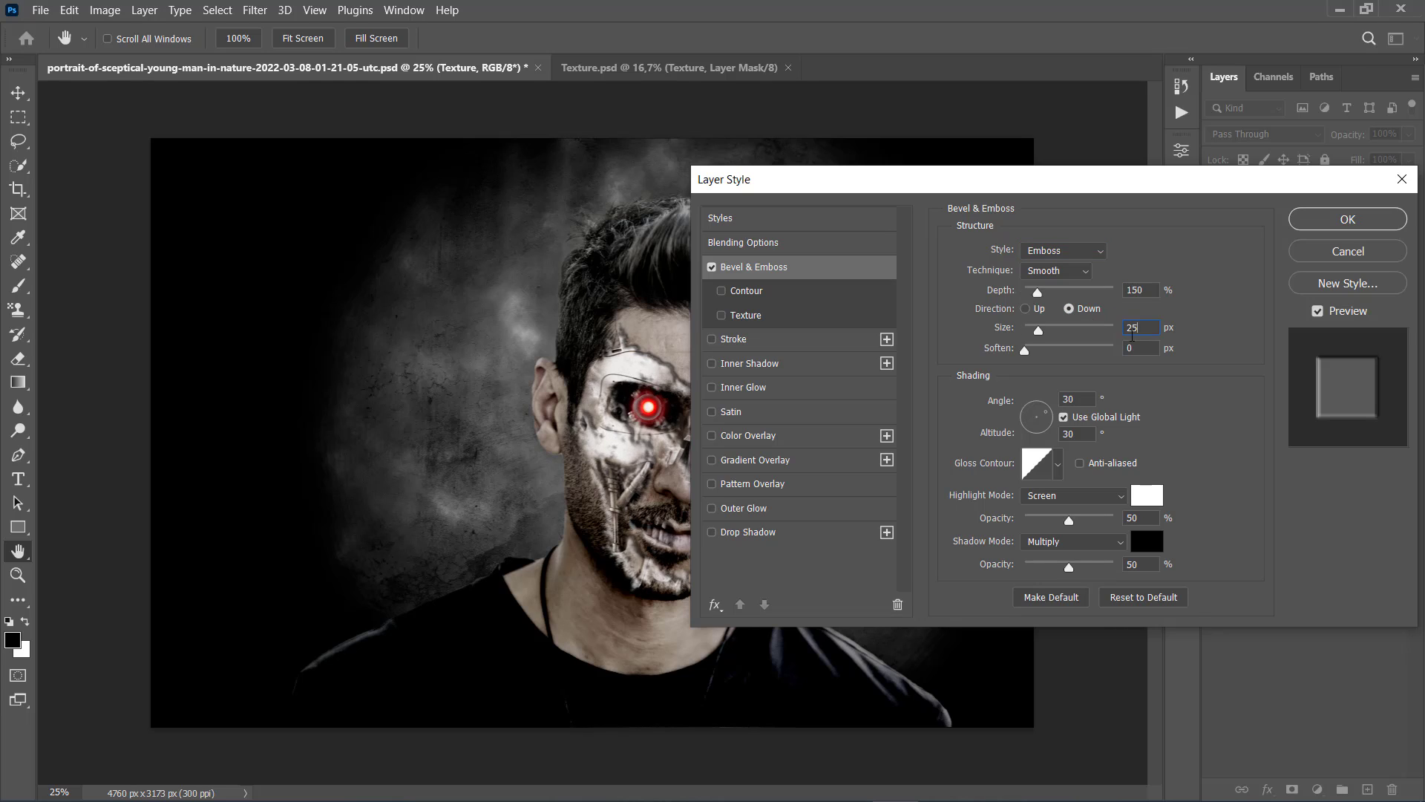
- Turn off global light for the bevel, set its angle to -180°, enable anti-aliasing and set the highlight opacity to 0%
click(1066, 417)
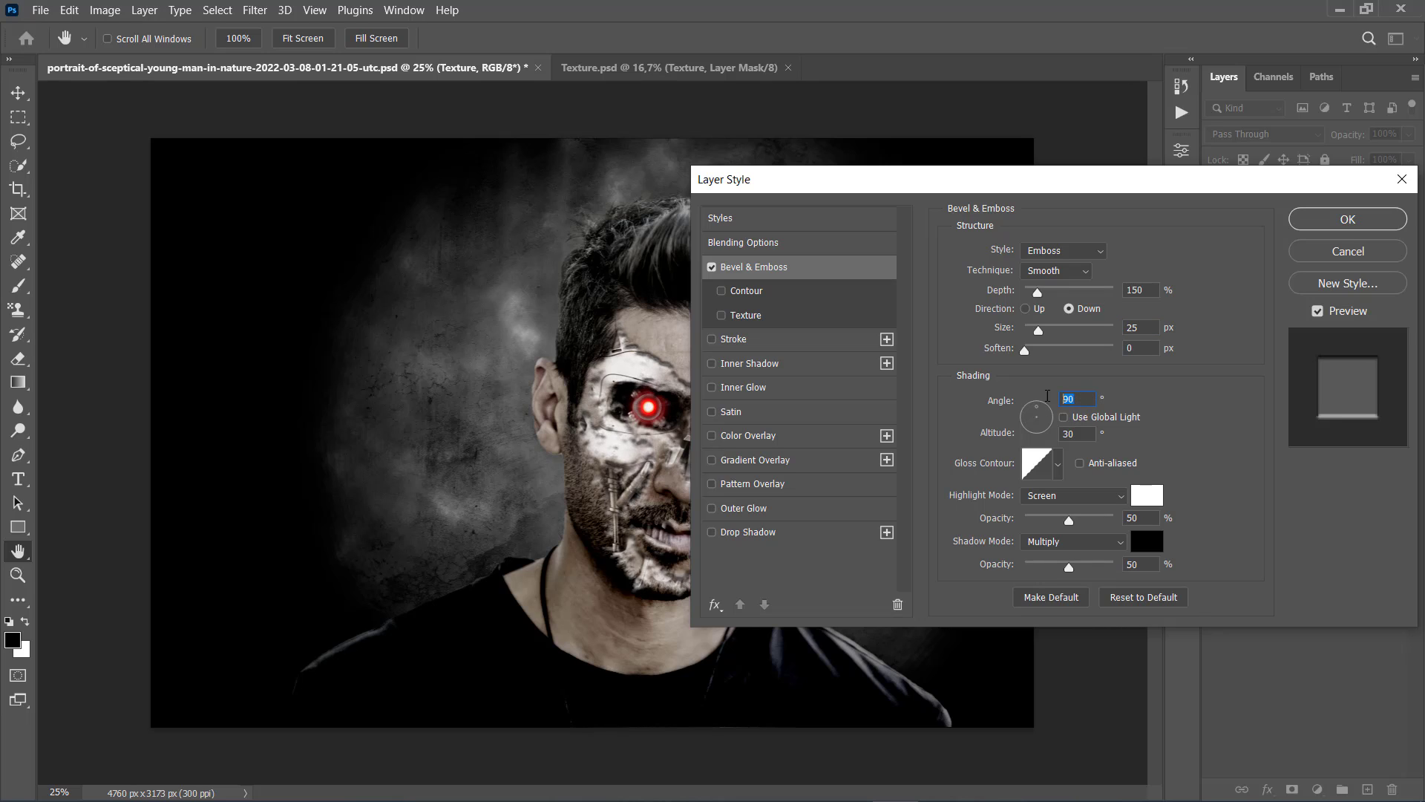
text(-180)
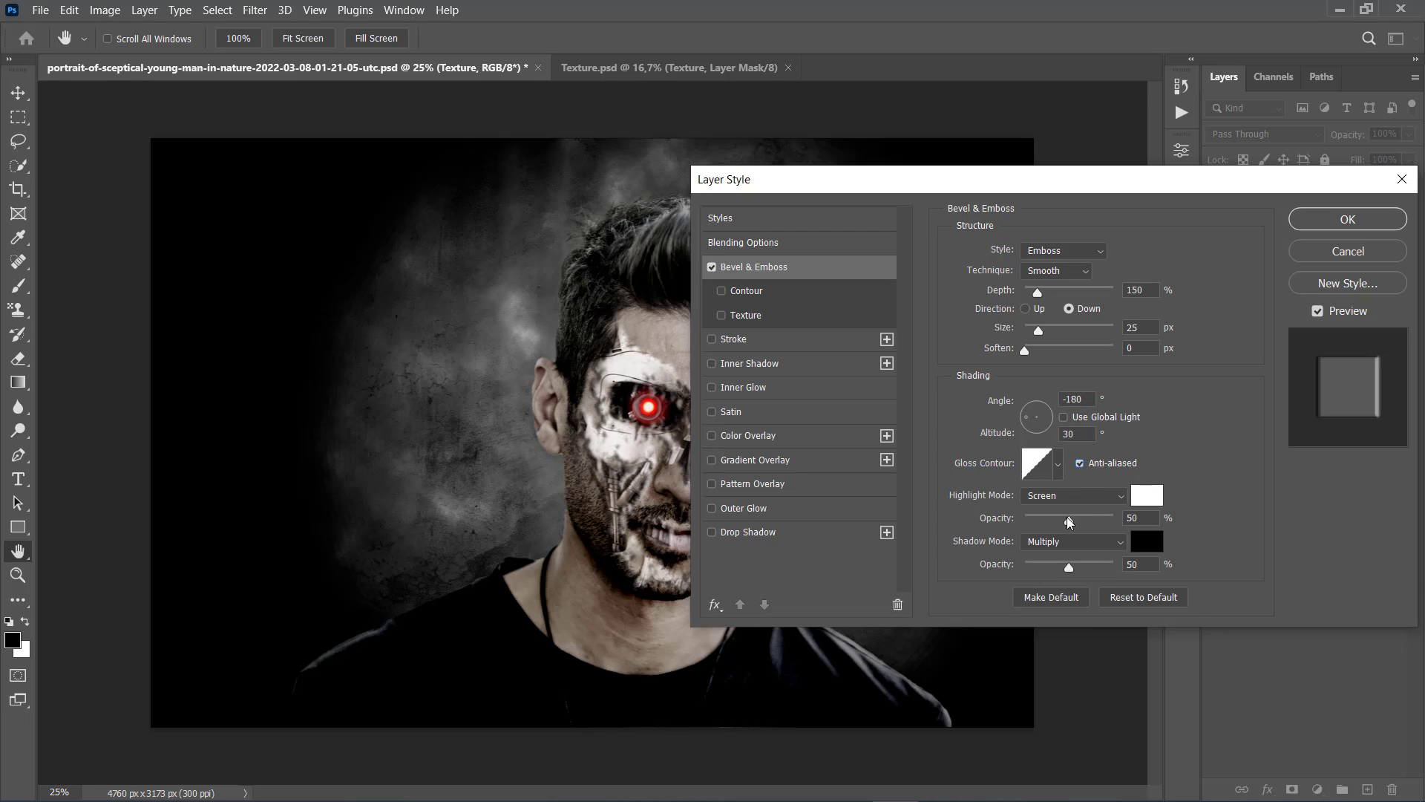
drag(1069, 522, 1000, 522)
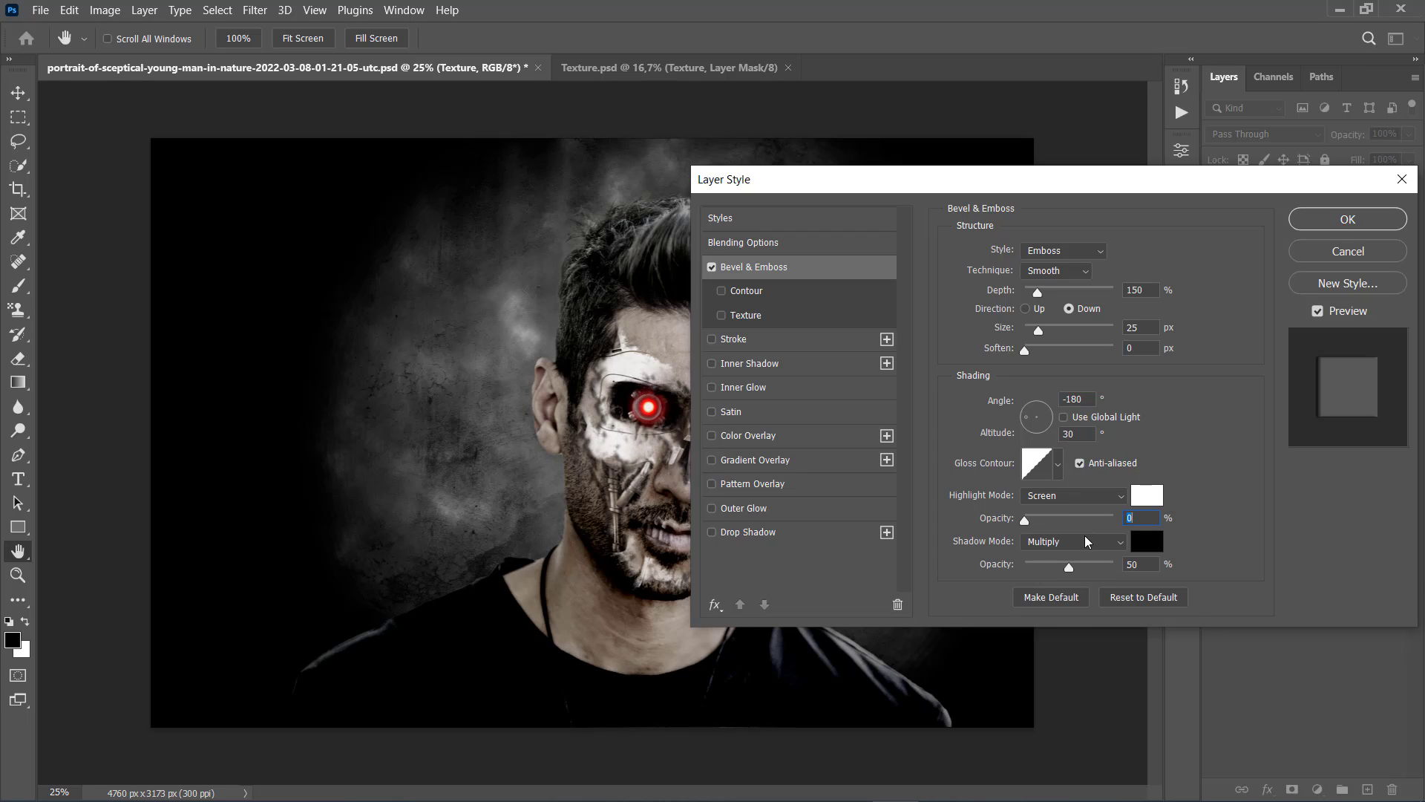
- Set the bevel's shadow mode to Overlay with colour 400000 and 100% opacity
click(1084, 542)
click(1054, 562)
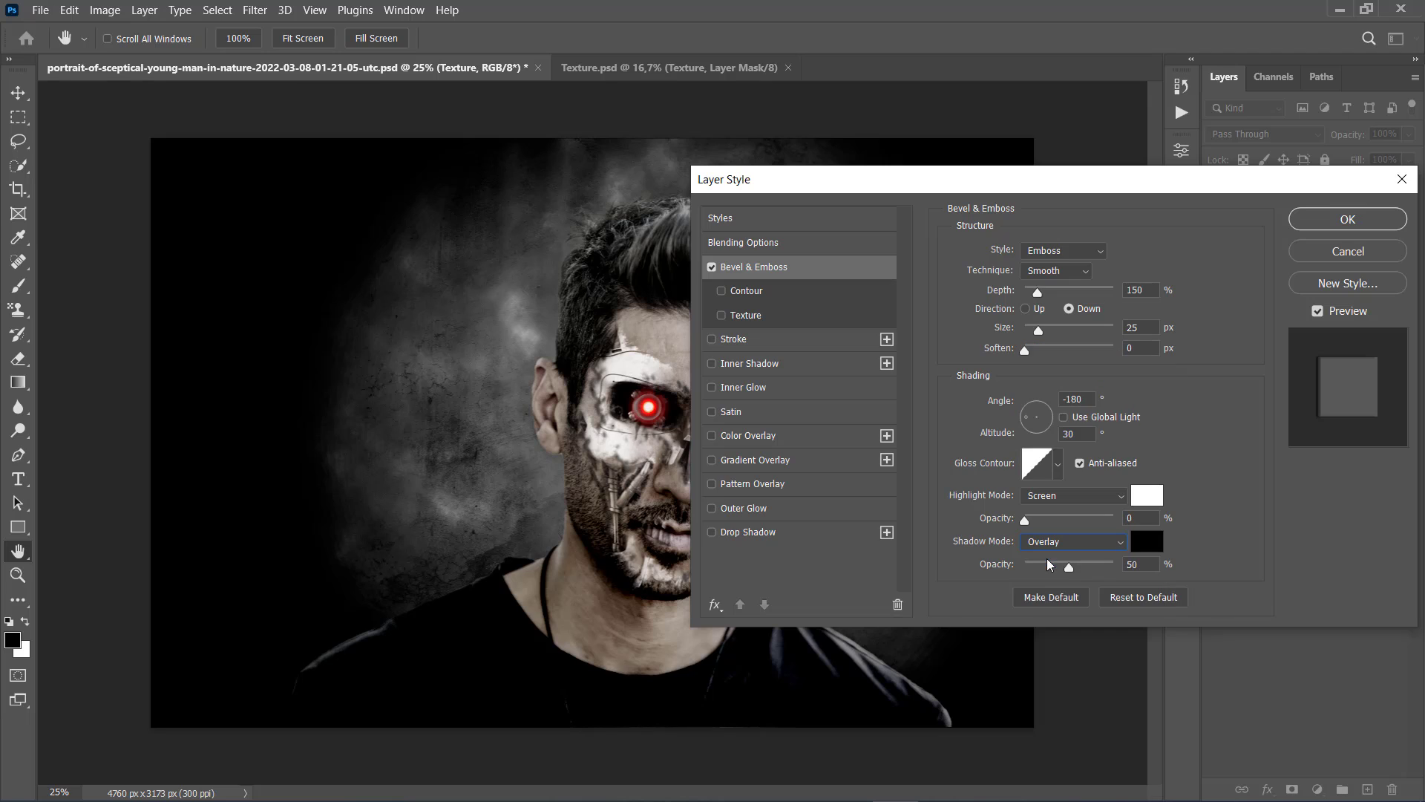
click(1147, 546)
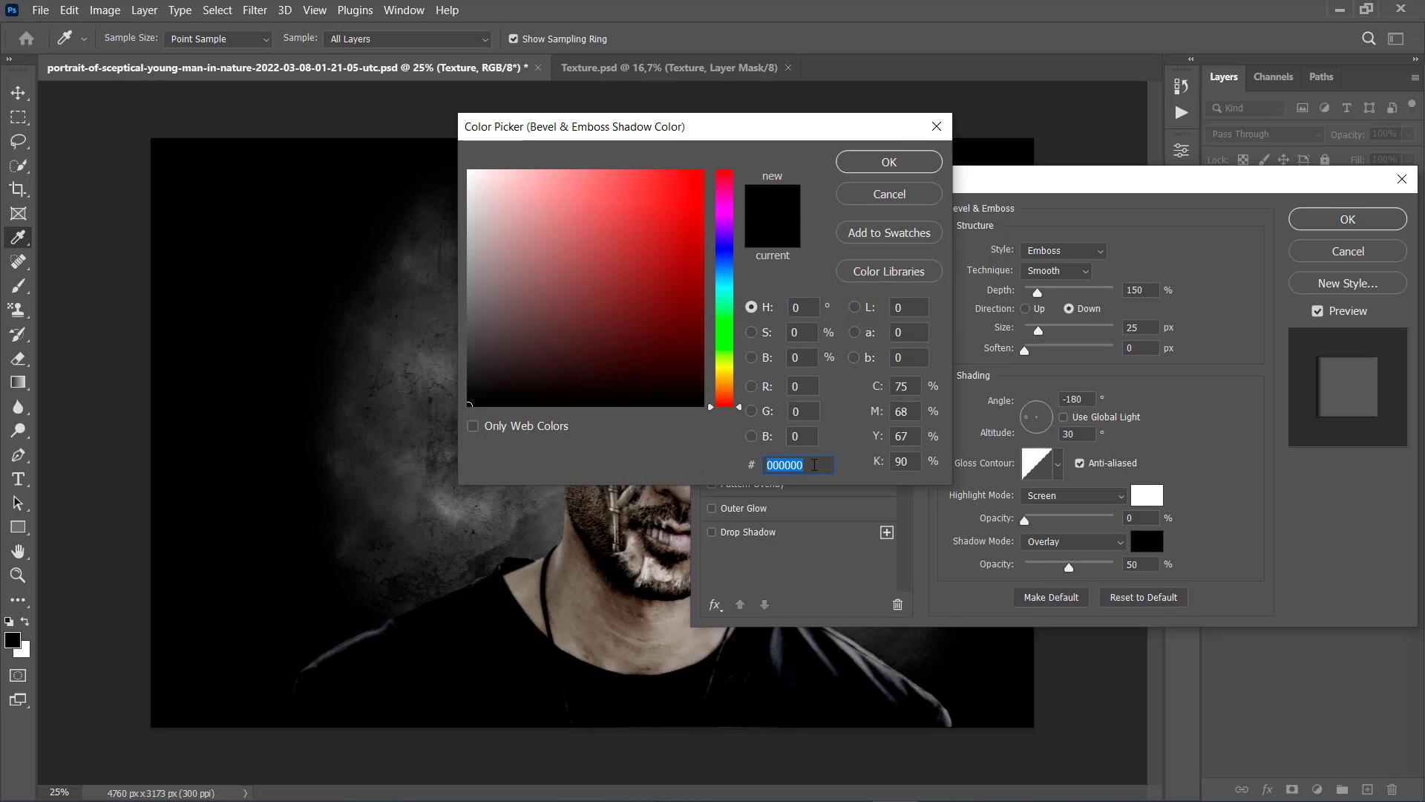
text(400000)
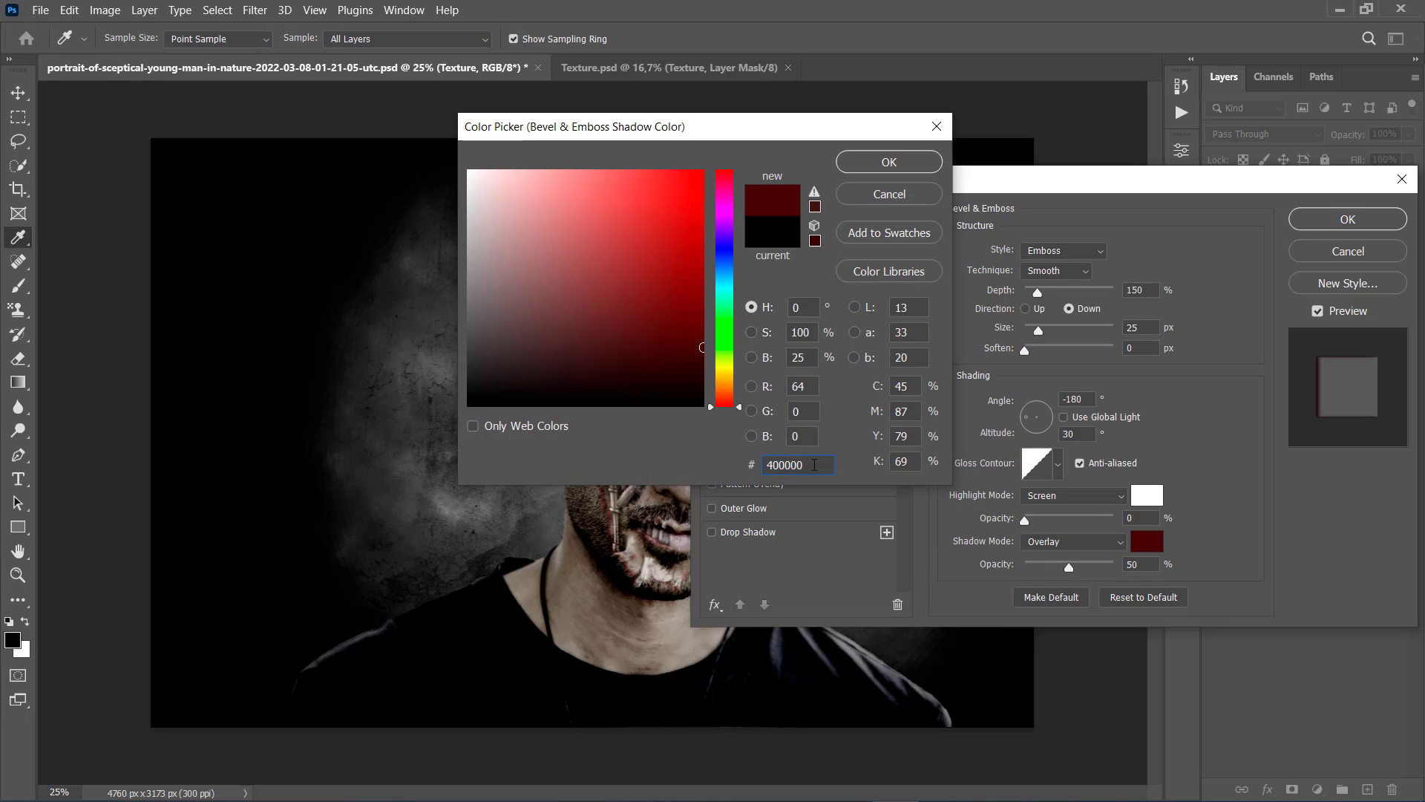
click(889, 162)
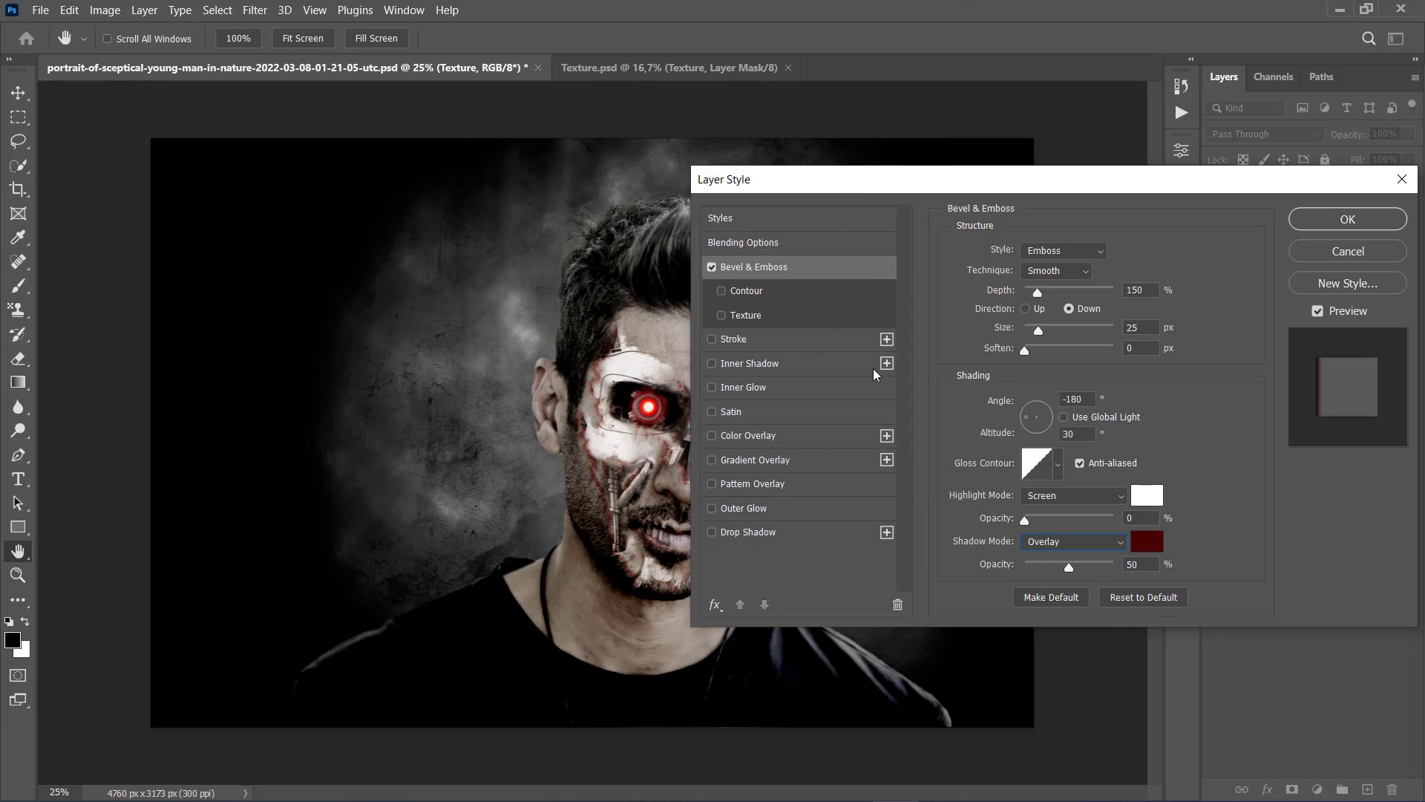
drag(1070, 568, 1164, 574)
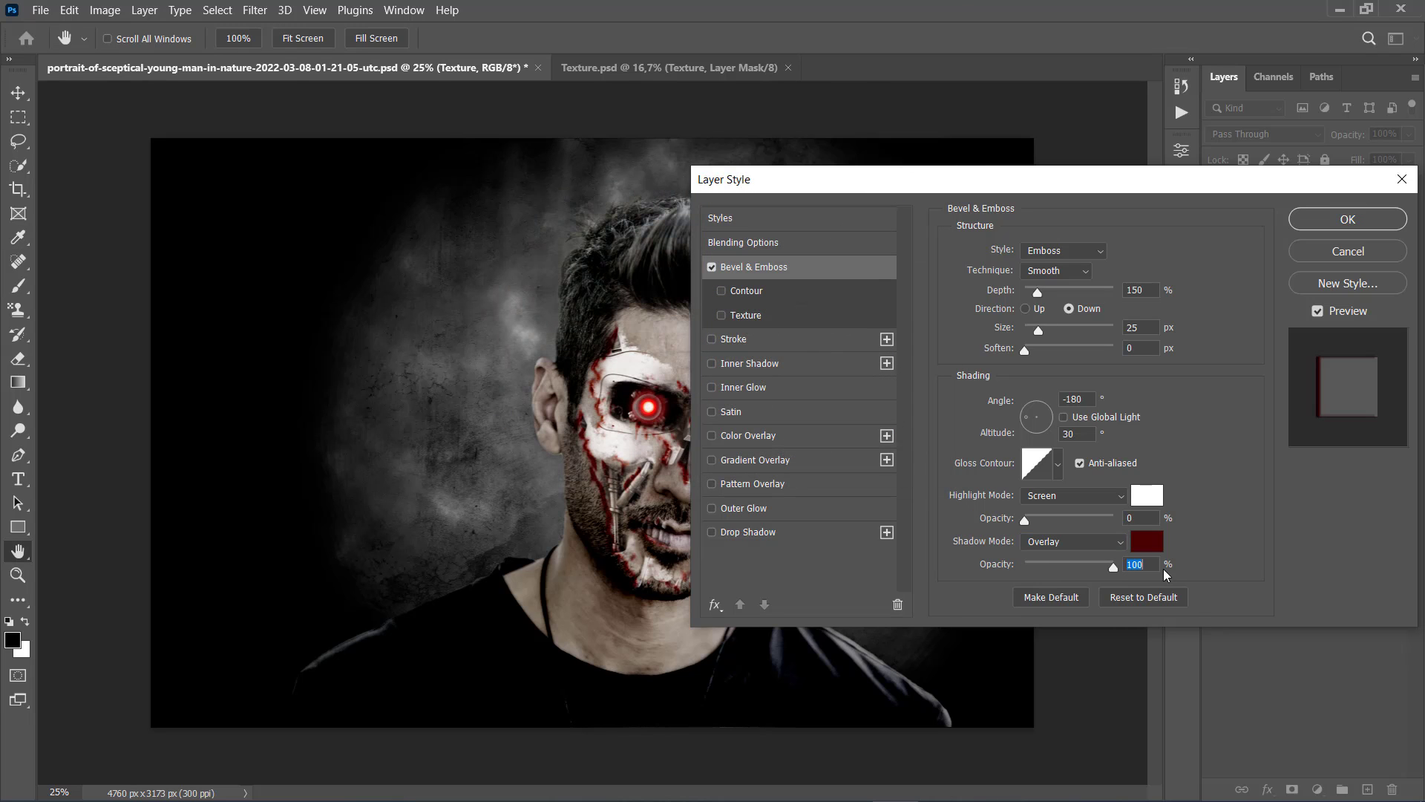
- Add an Inner Shadow with 50% opacity, 1 px distance, 5% choke and 5 px size, and apply the Texture group's layer style
click(769, 368)
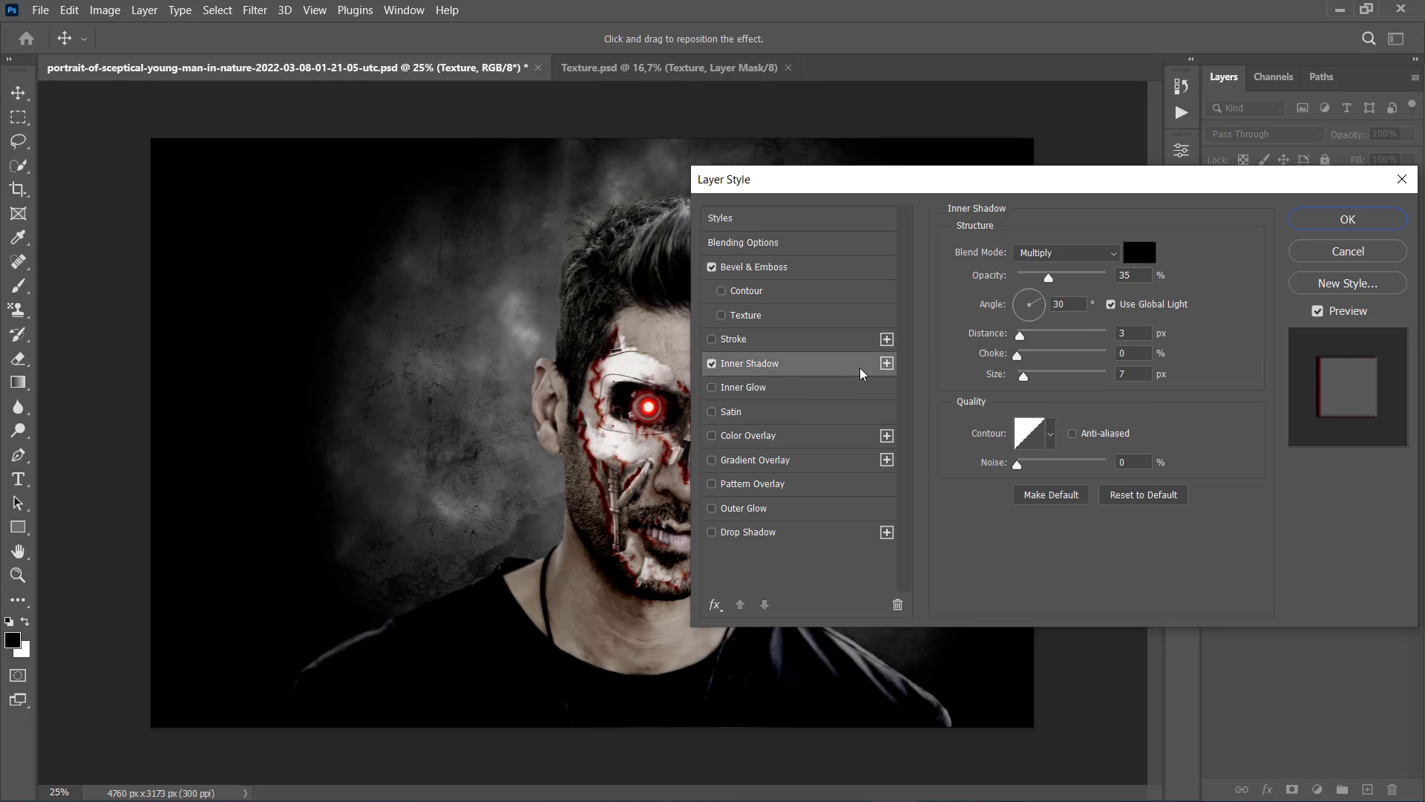
double_click(1145, 272)
text(50)
text(1)
text(5)
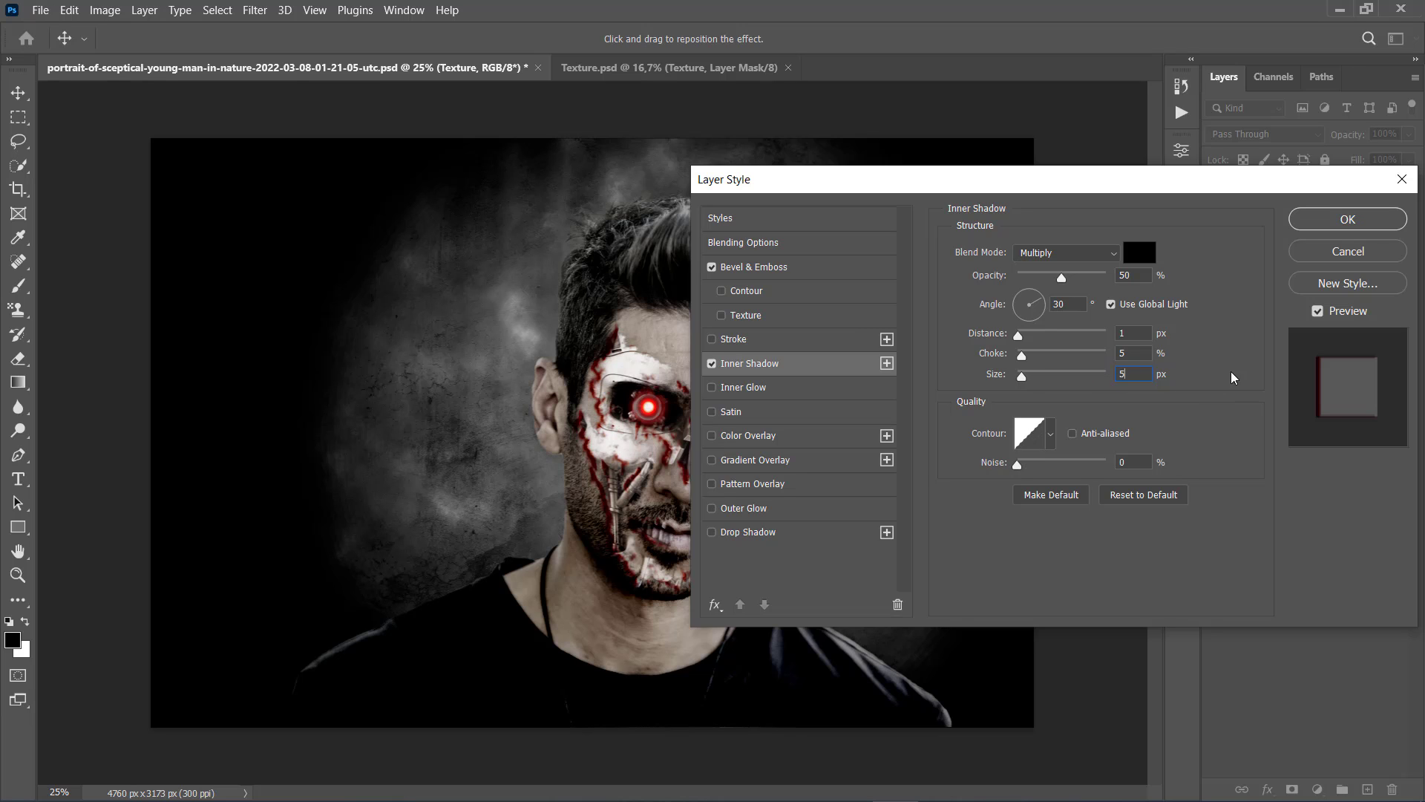
click(1320, 221)
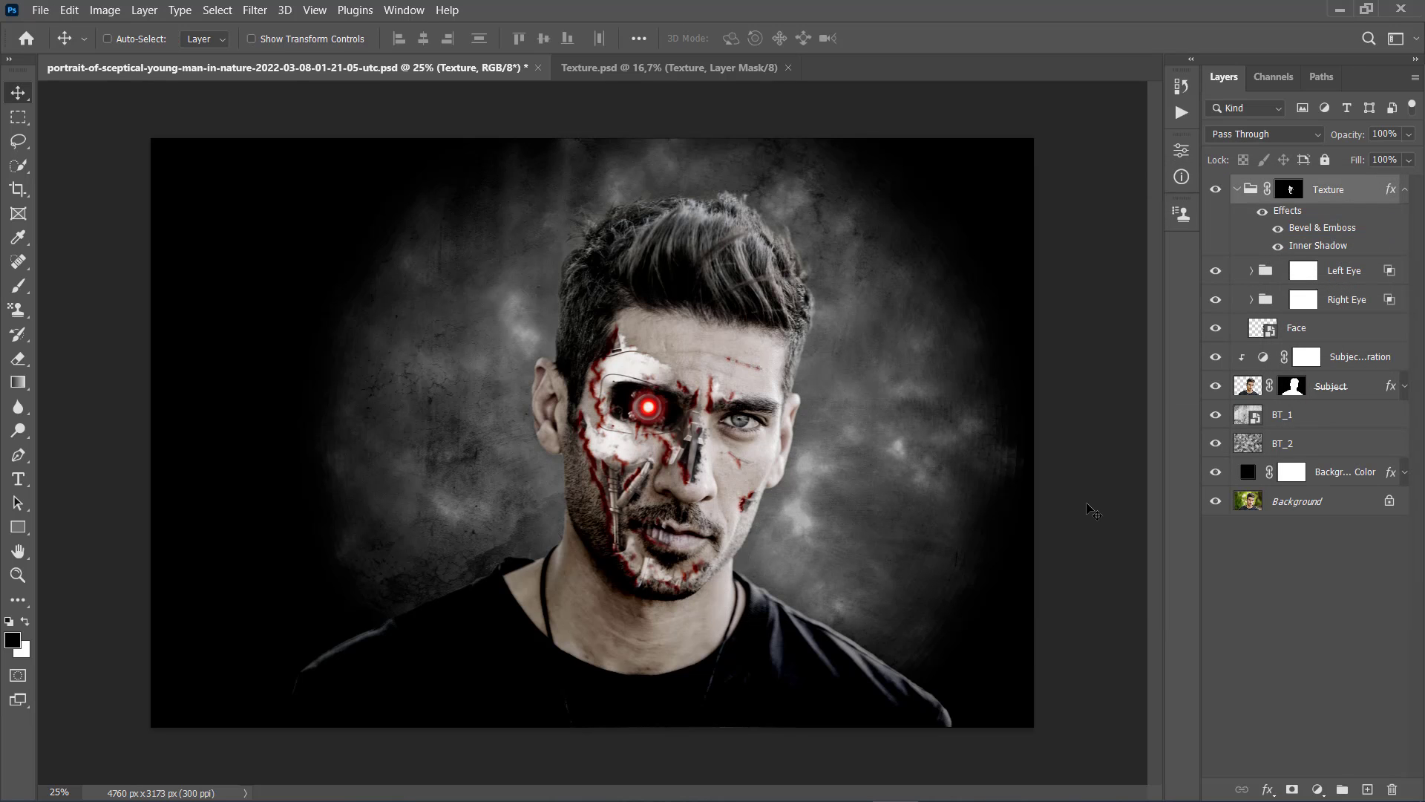
- Create a Levels adjustment layer named Face_Brightness directly above the Face layer
click(1336, 332)
click(145, 10)
mouse_move(223, 243)
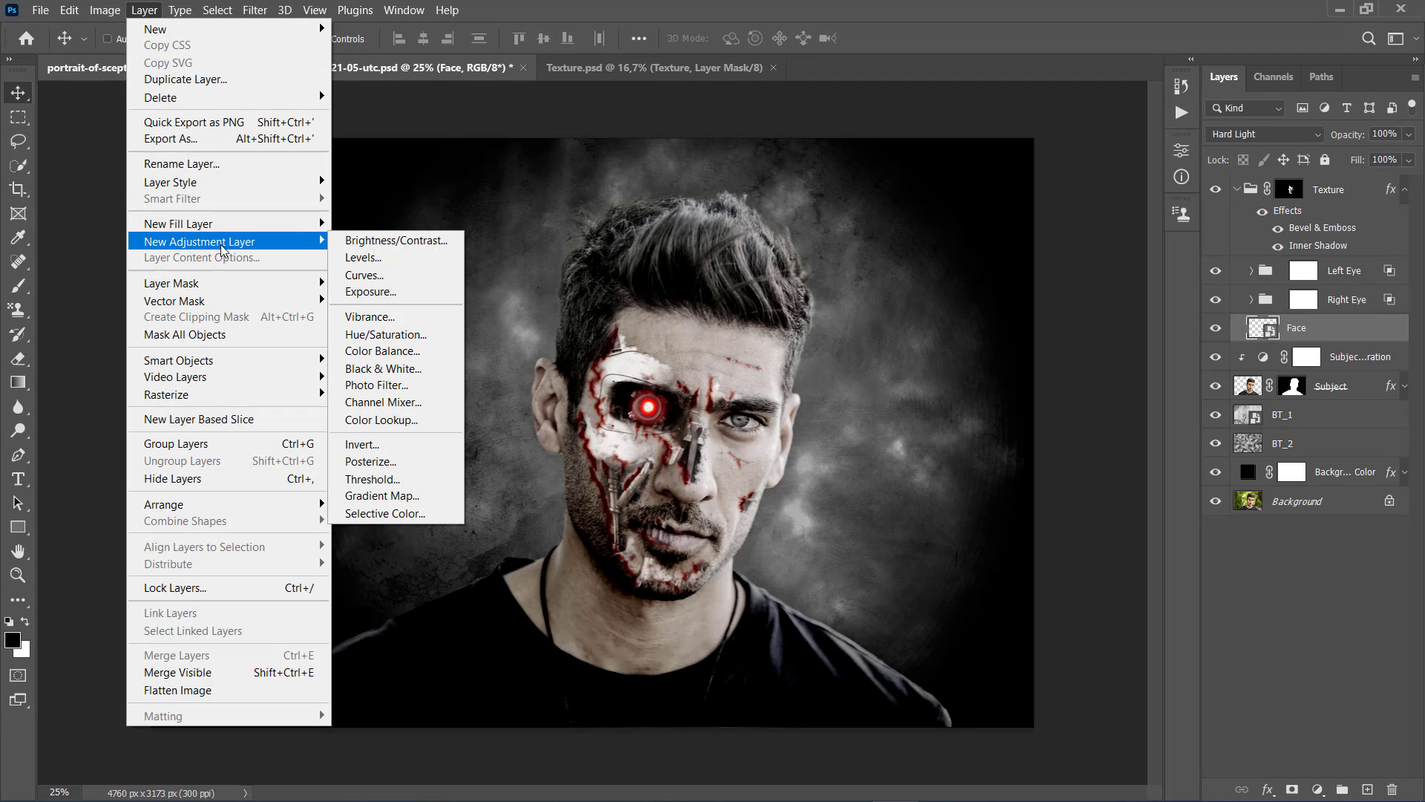
click(363, 258)
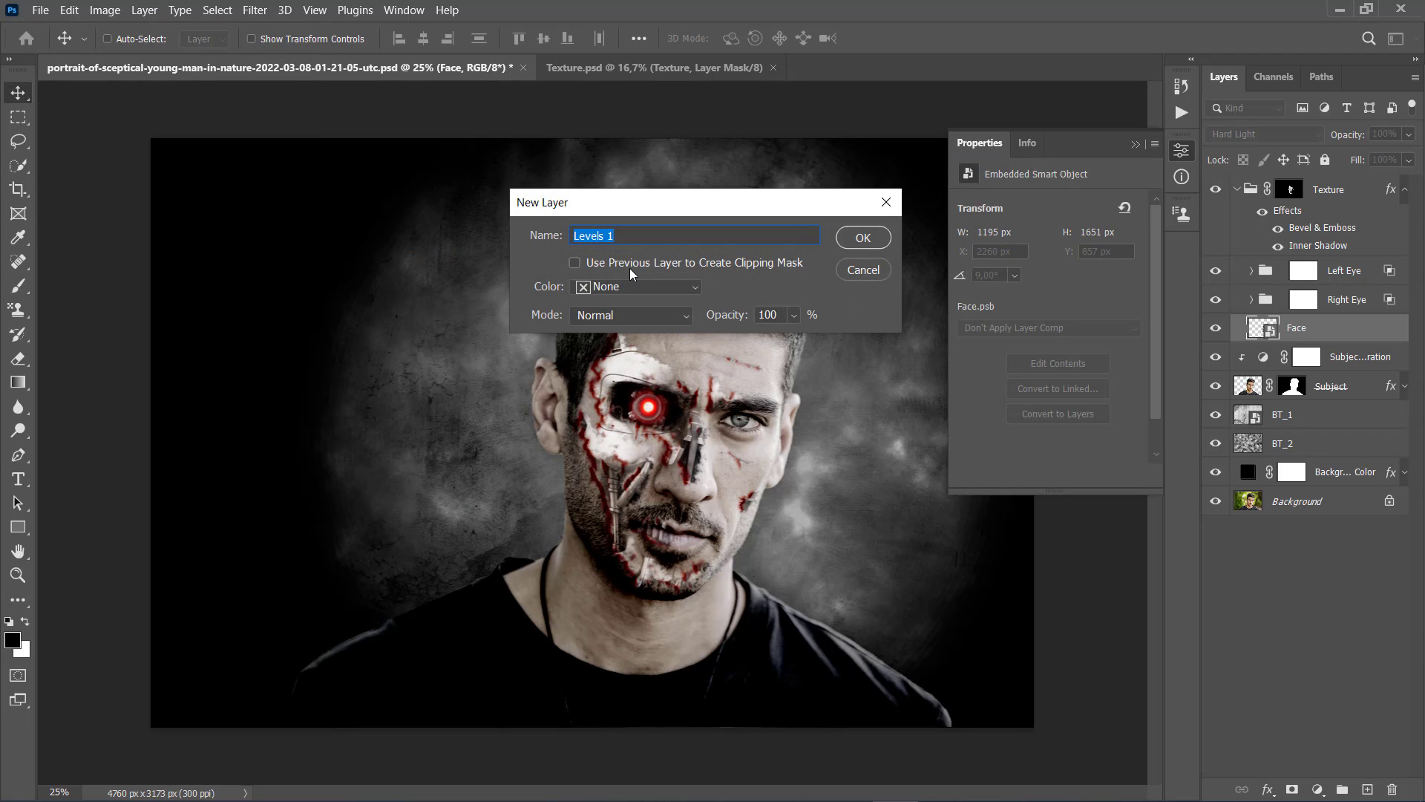
text(Face_Brightness)
click(857, 239)
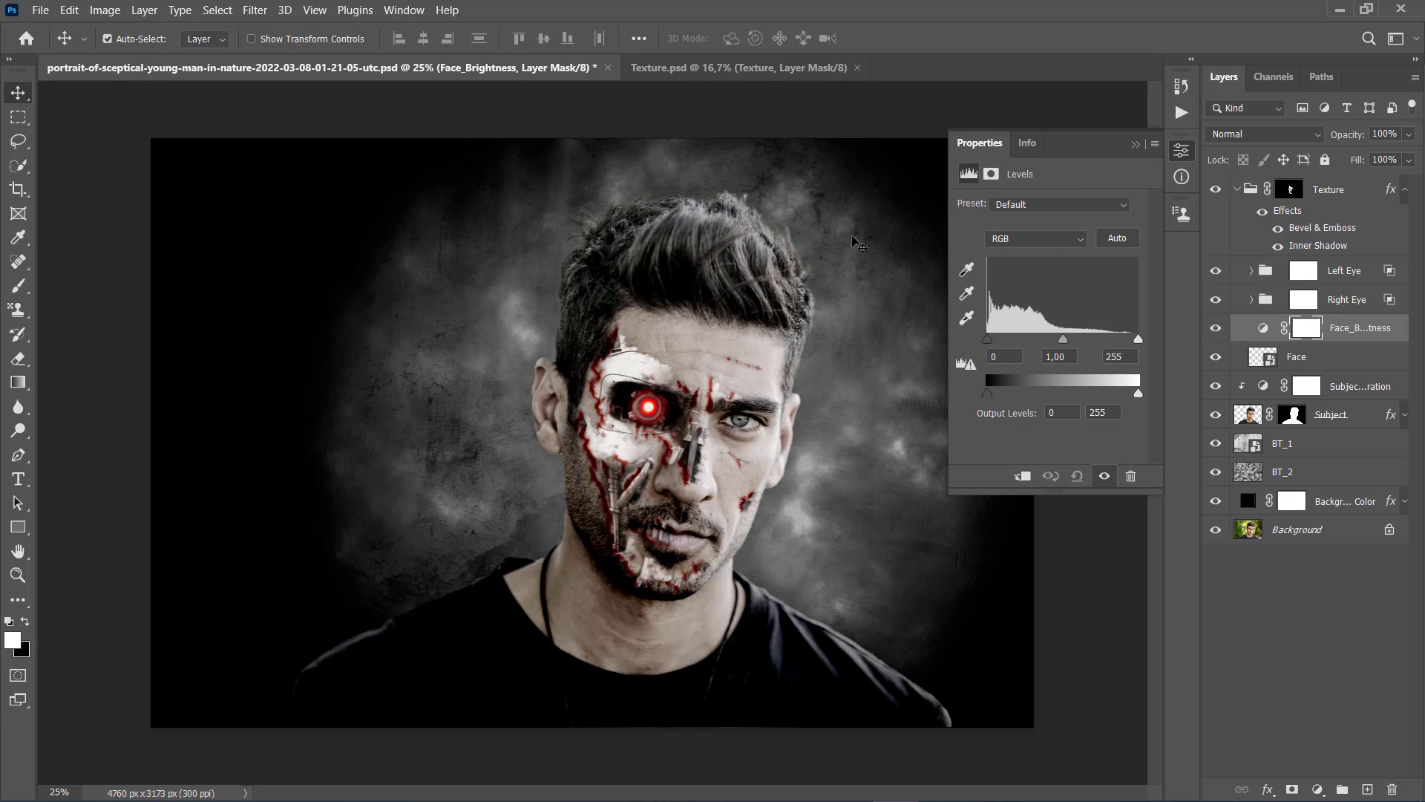
- Clip Face_Brightness to the Face layer and set its white output level to 240
key(ctrl+alt+g)
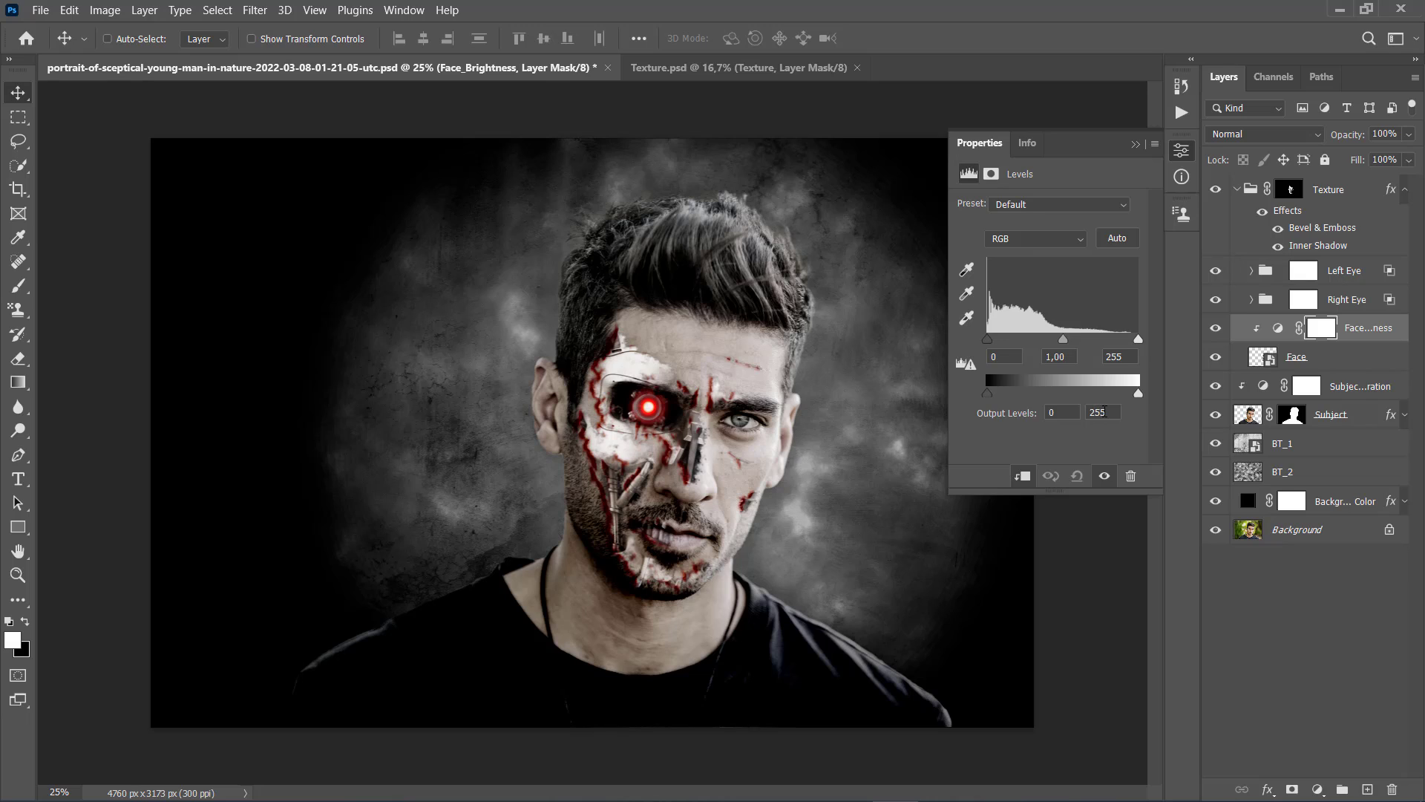
drag(1105, 412, 1084, 418)
text(240)
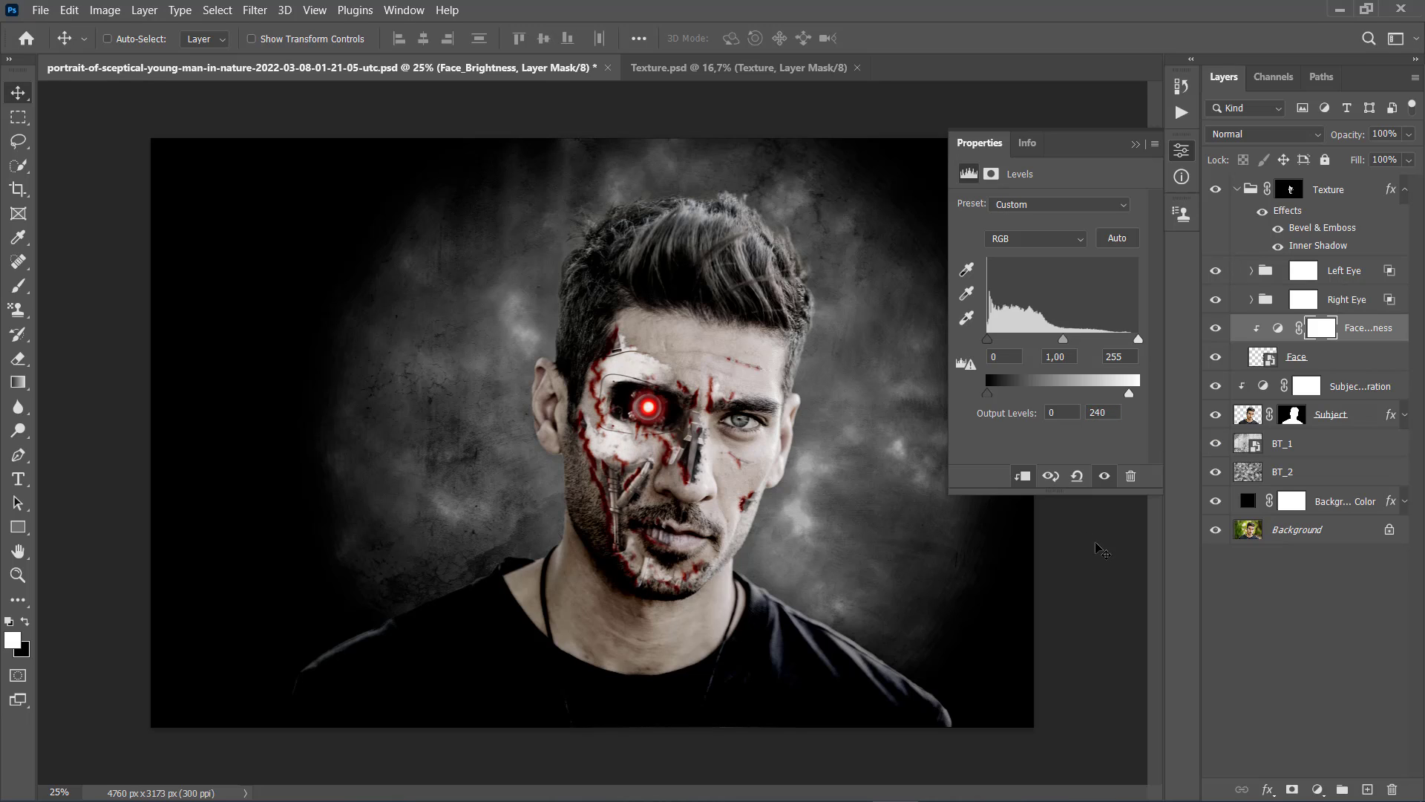
click(1136, 144)
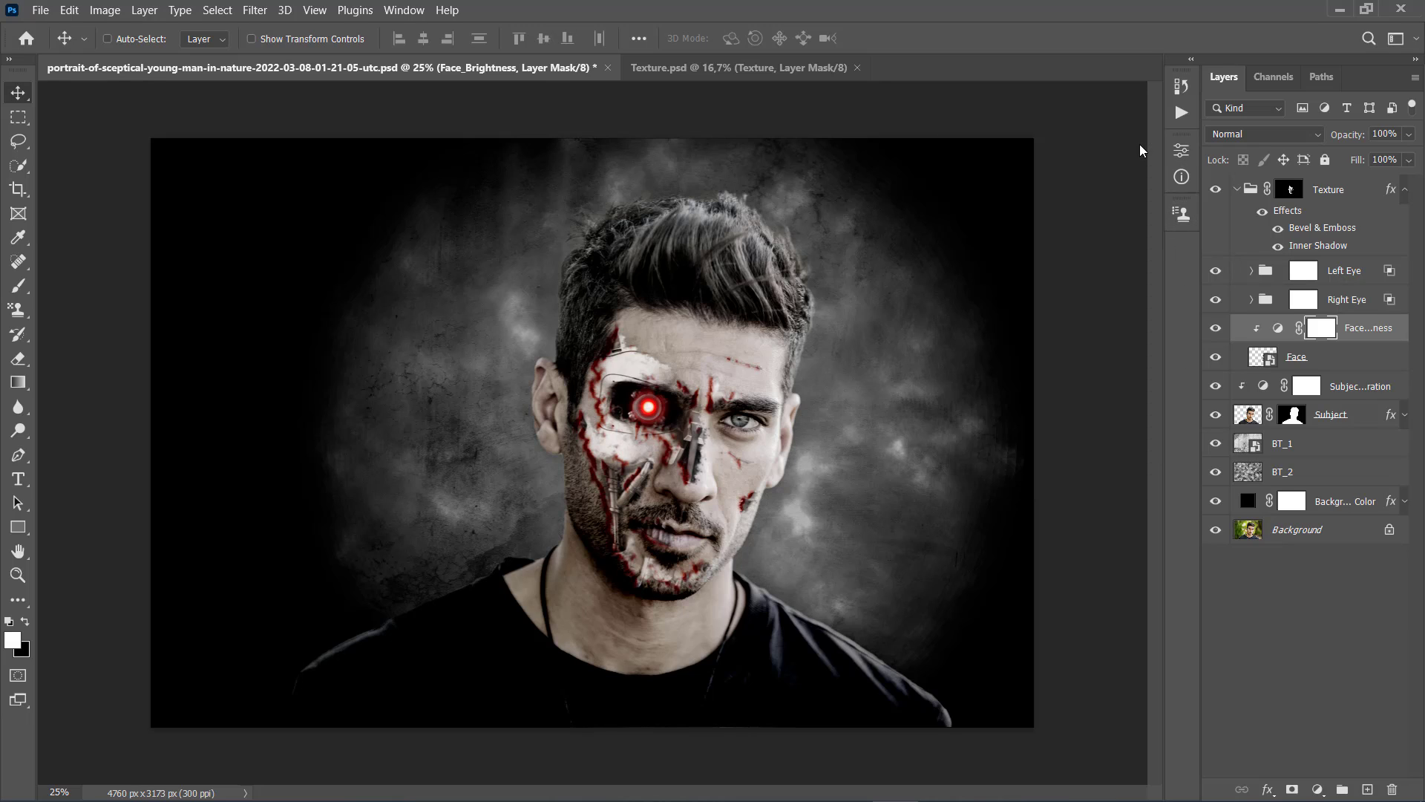
- Collapse the Texture group and create a new layer named Subject Details Removal above Subject_Saturation
click(1238, 192)
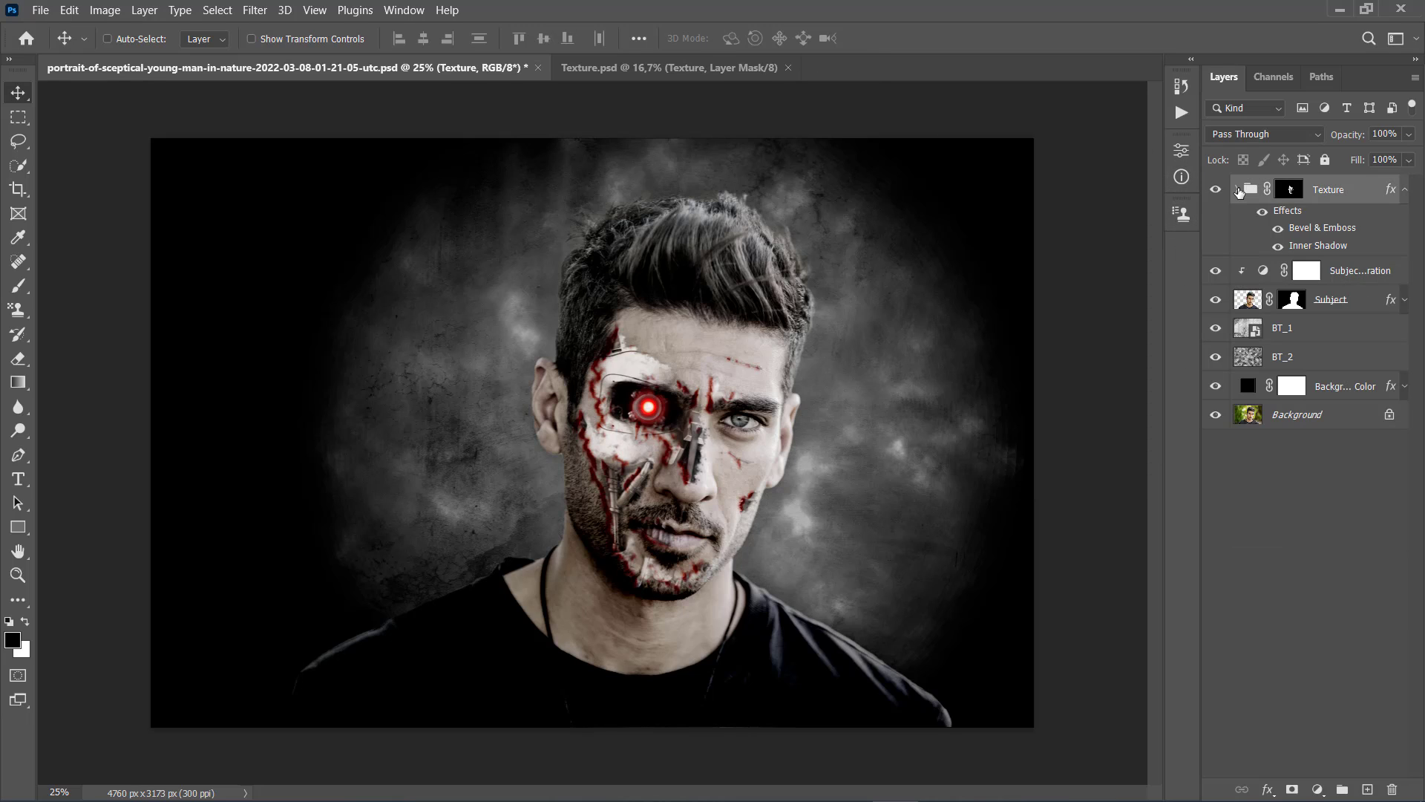
key(z)
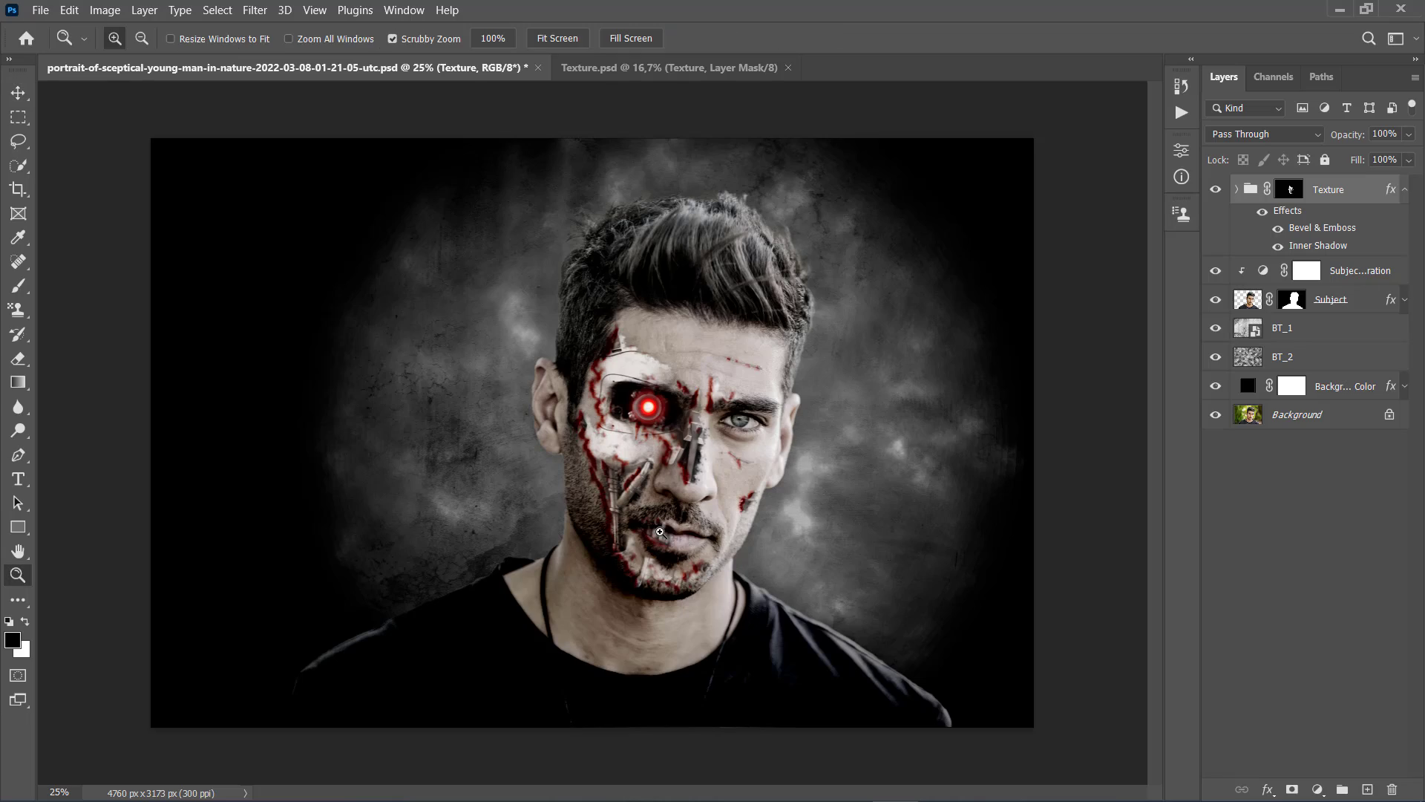
click(663, 530)
click(672, 533)
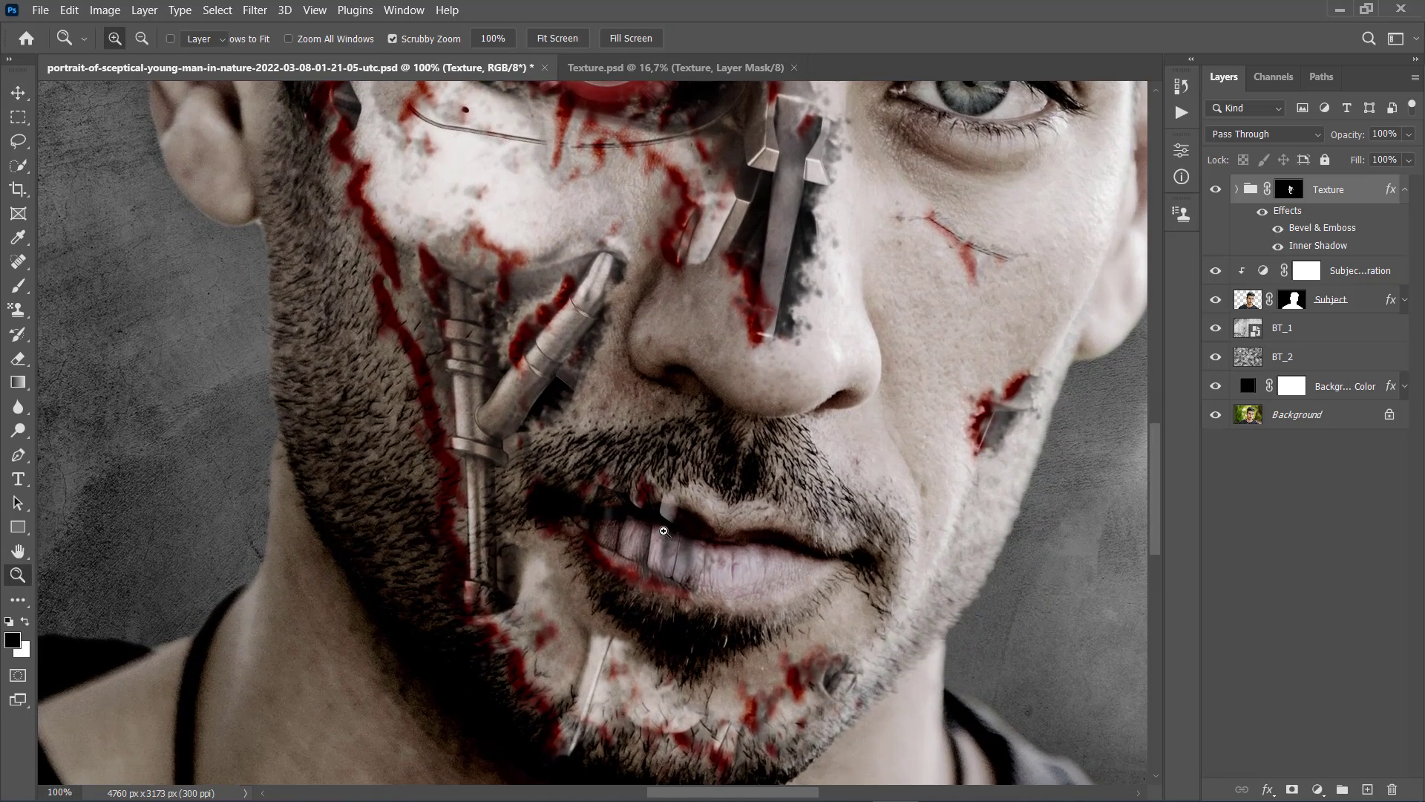
key(v)
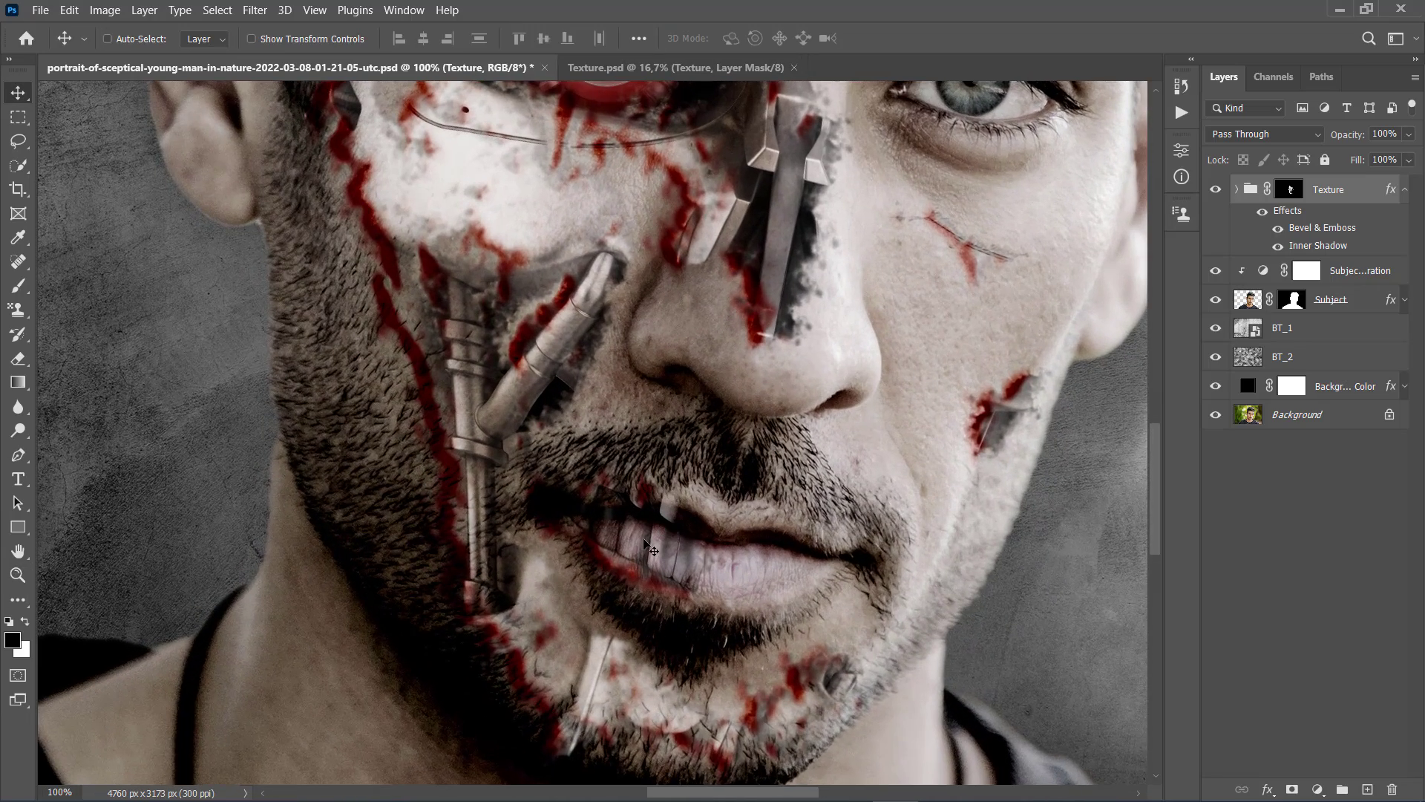
click(1347, 273)
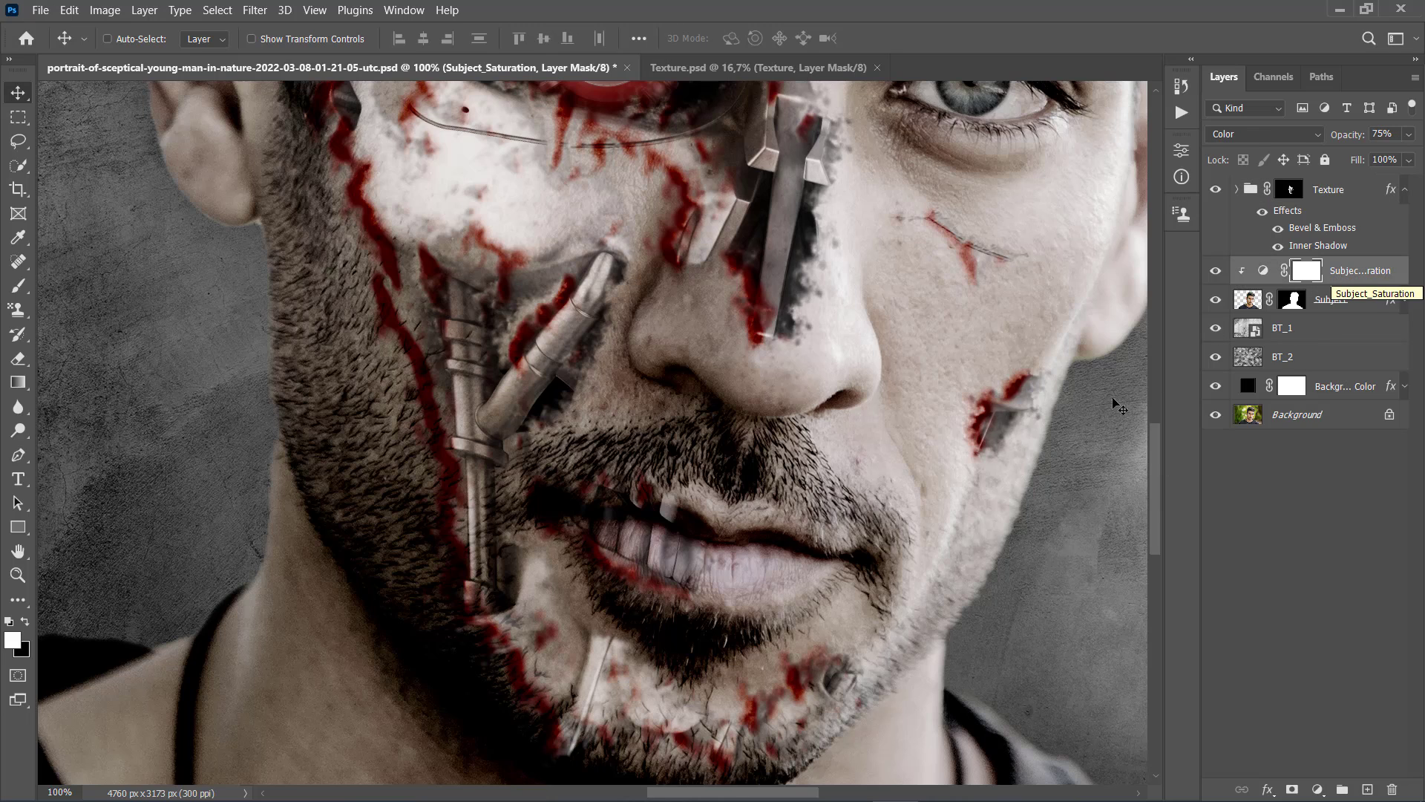
key(ctrl+shift+n)
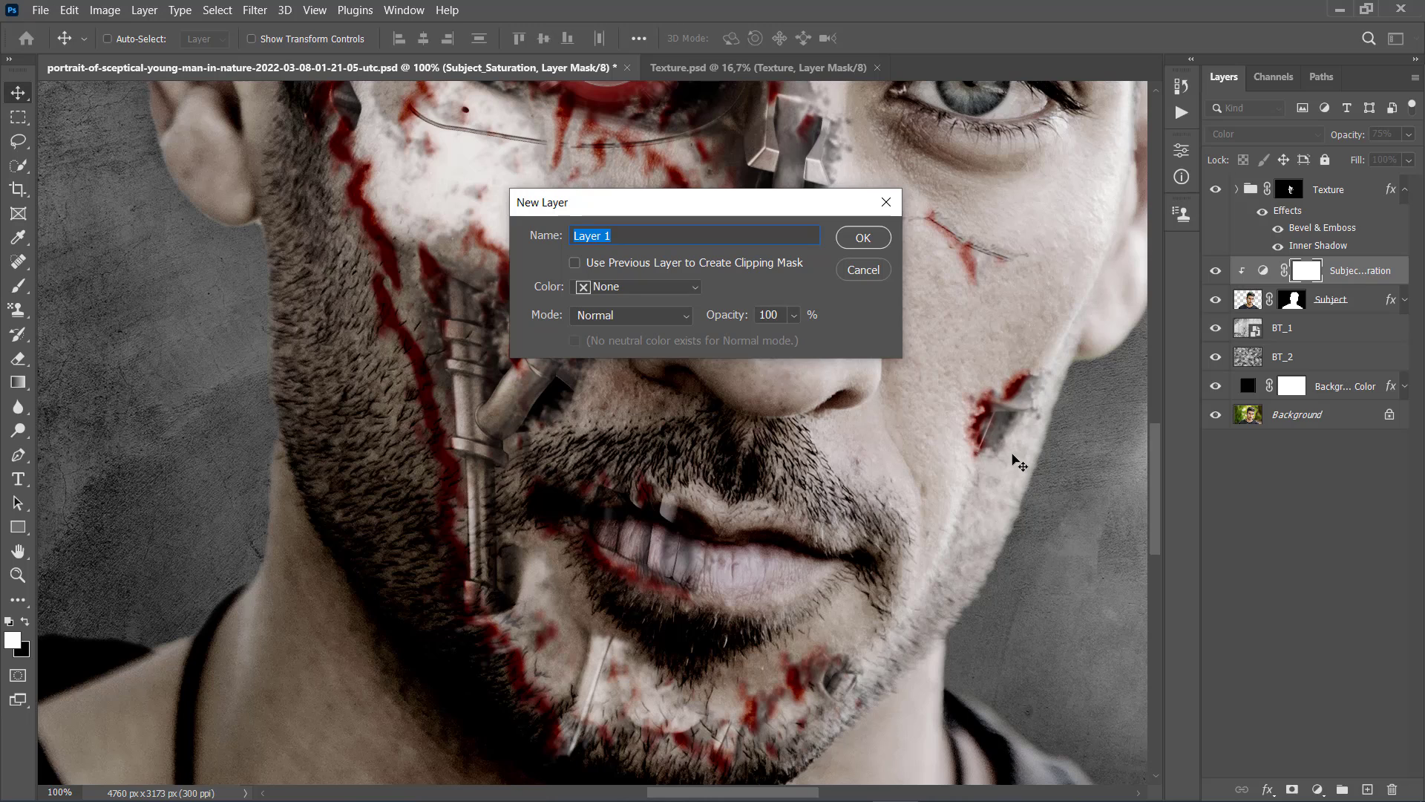
text(Subject Details Removal)
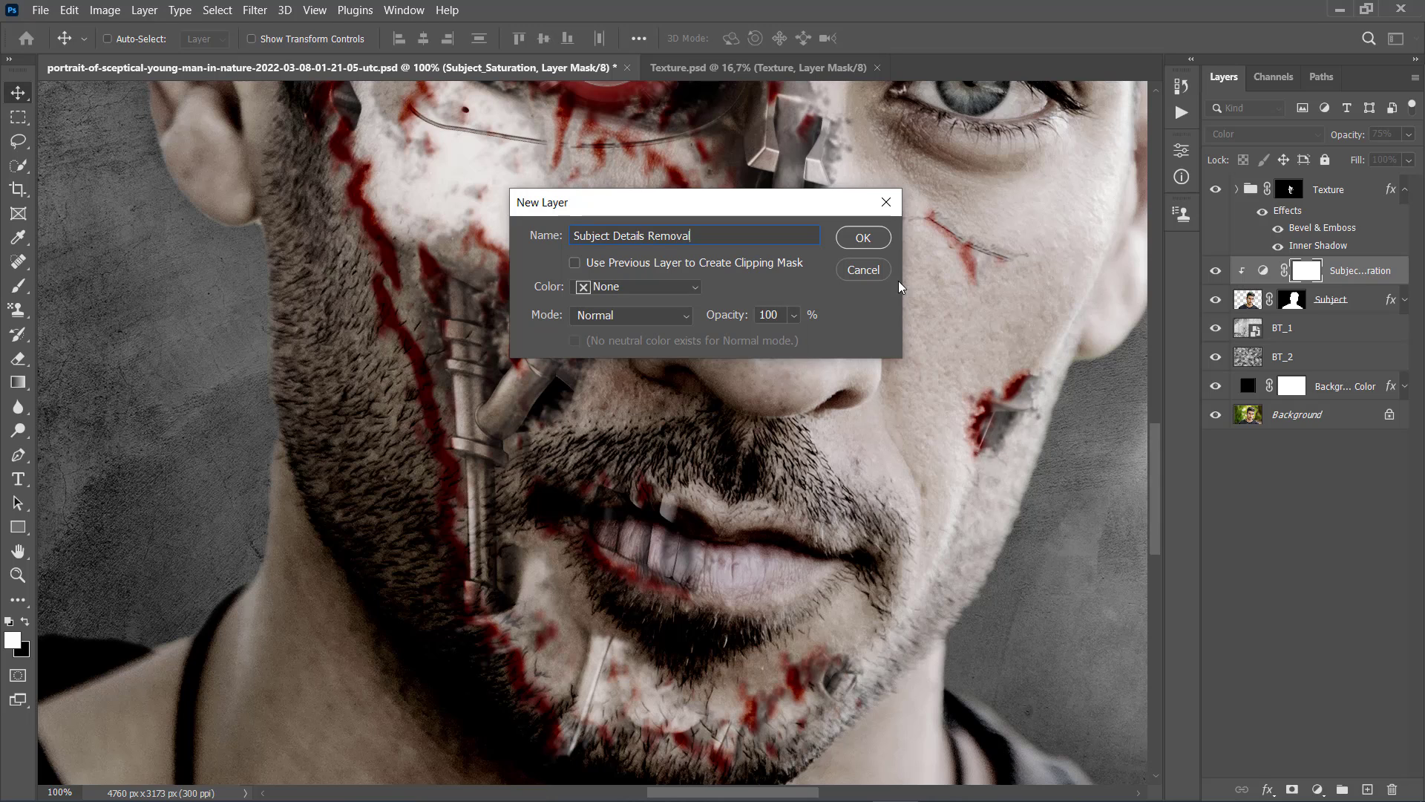
click(864, 237)
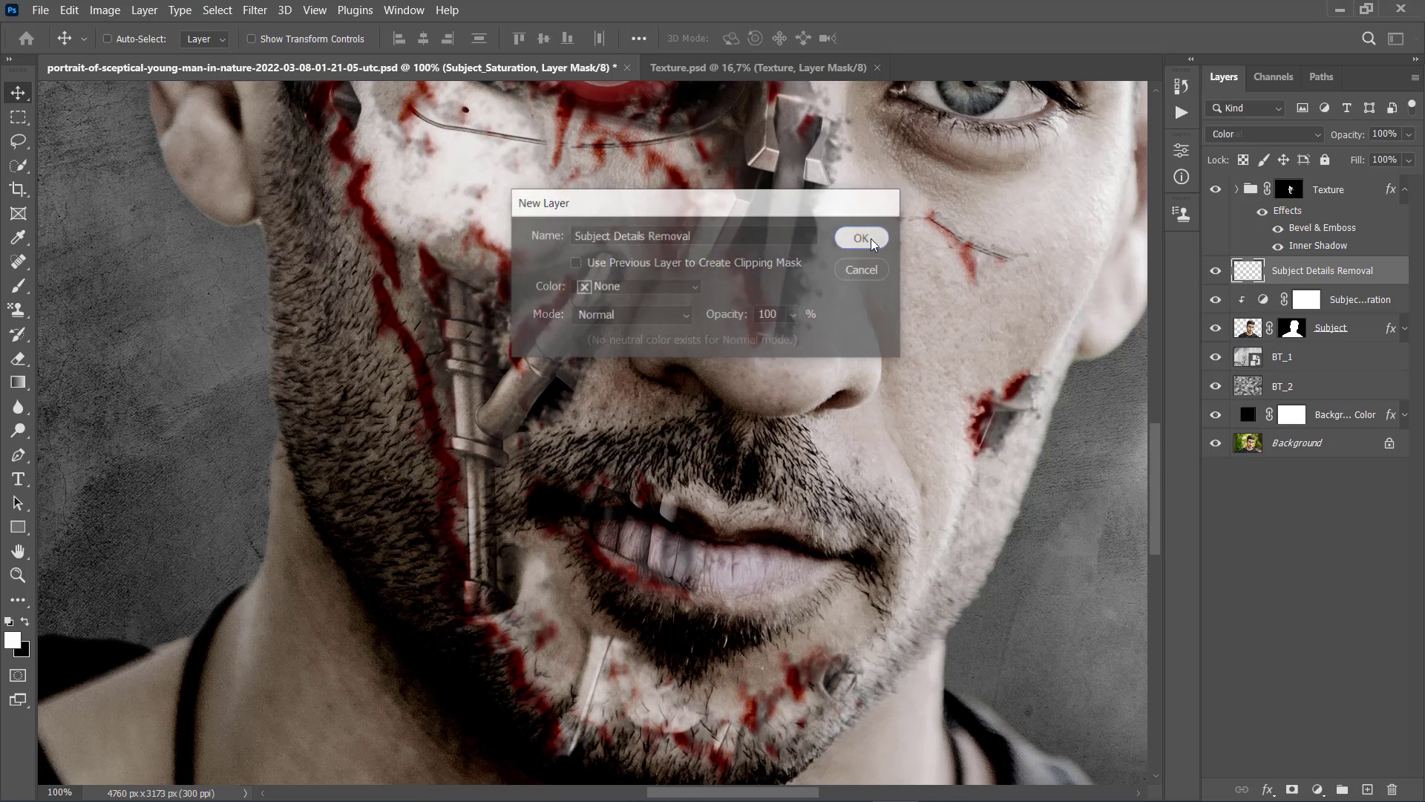
- Set the foreground color to #404040
click(13, 640)
text(404040)
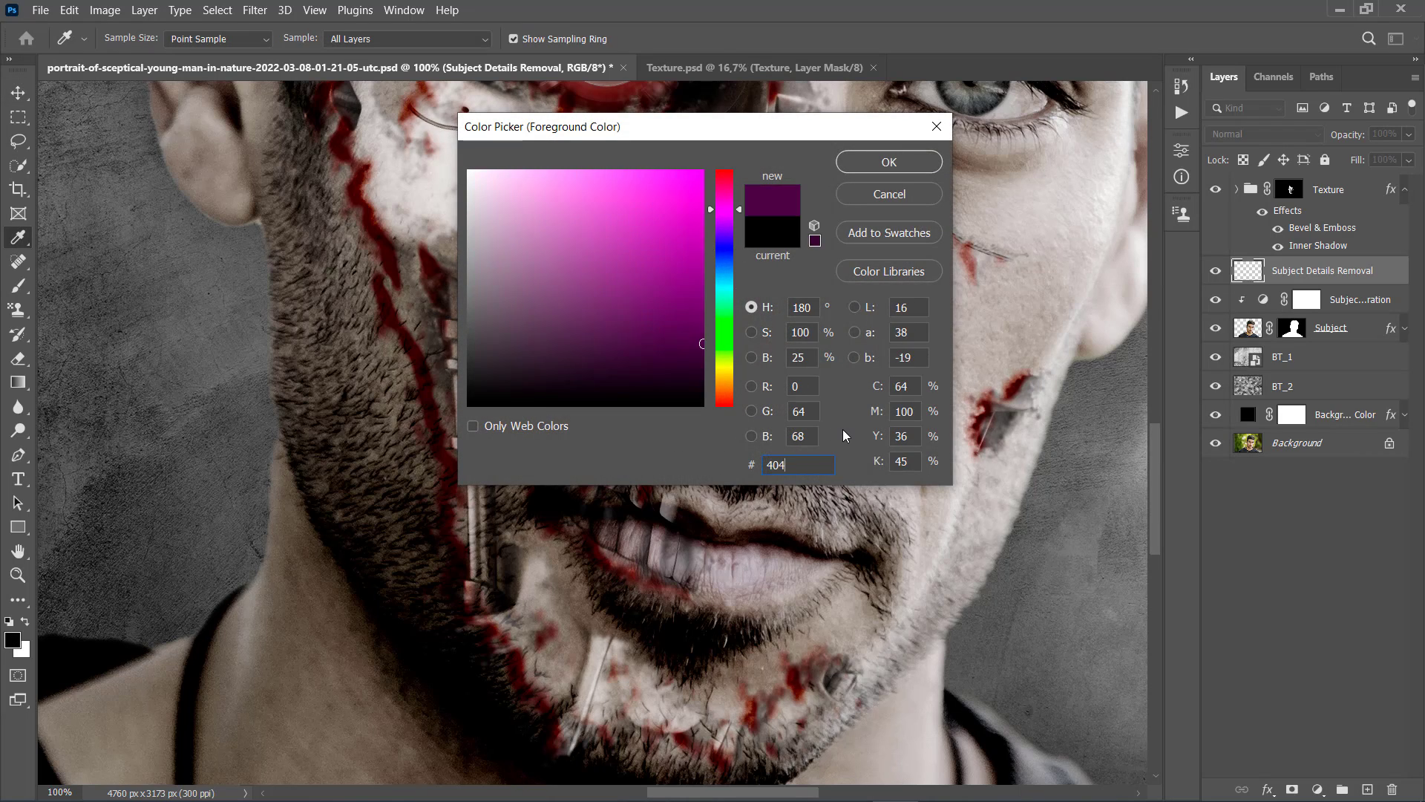
click(876, 163)
- Choose the Soft Round brush with 0% hardness from General Brushes and reduce its size to 50 px
scroll(668, 504, up, 2)
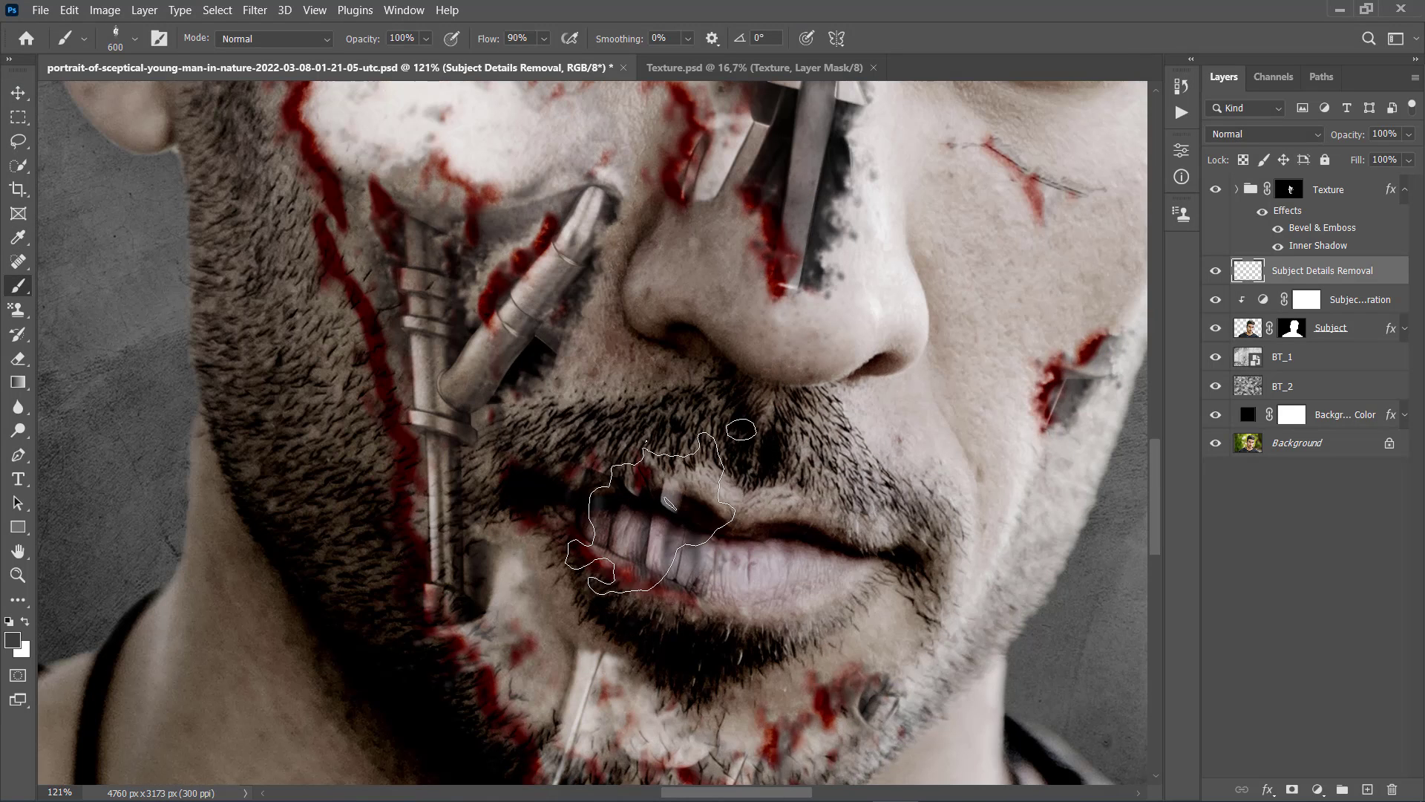
right_click(668, 503)
scroll(817, 713, down, 3)
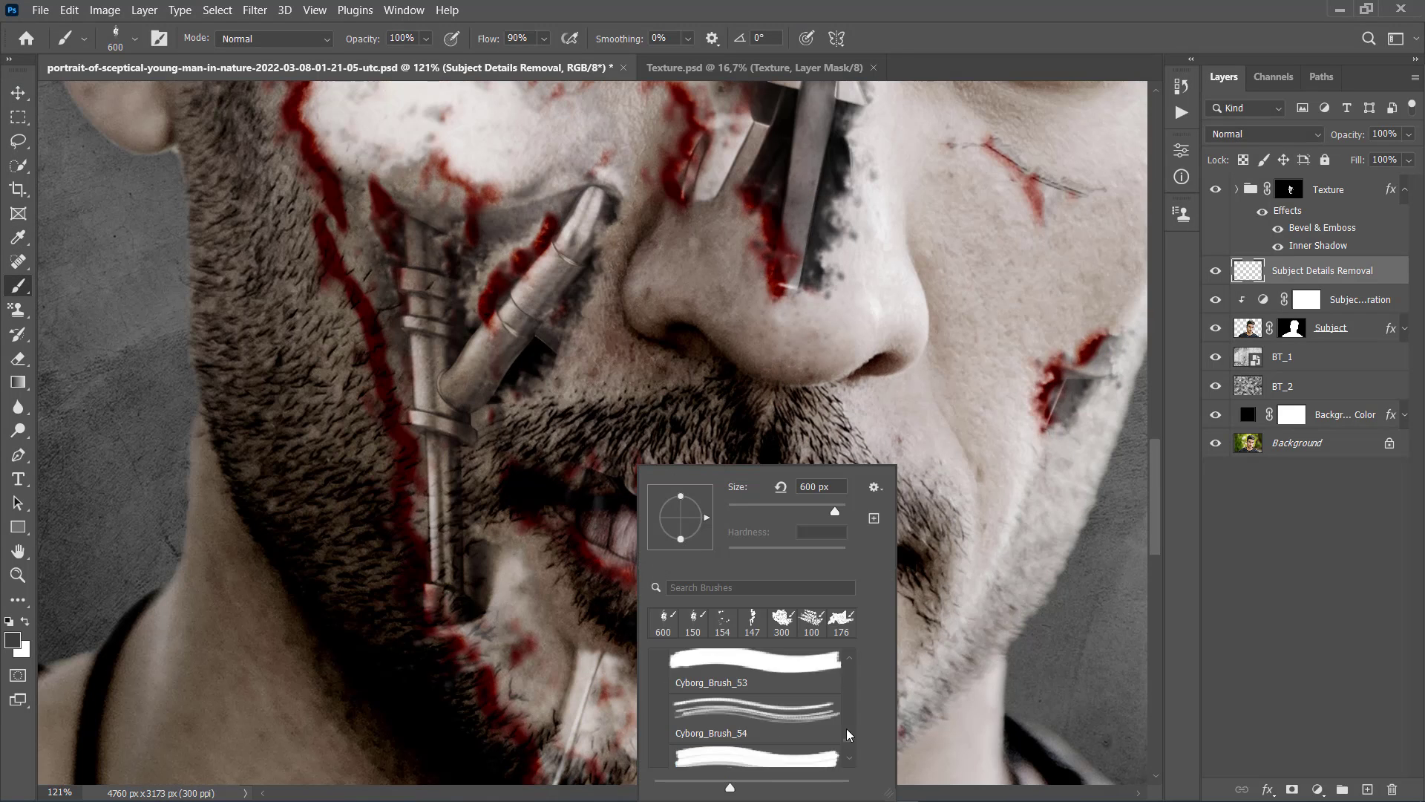
drag(850, 735, 850, 665)
click(660, 661)
click(698, 694)
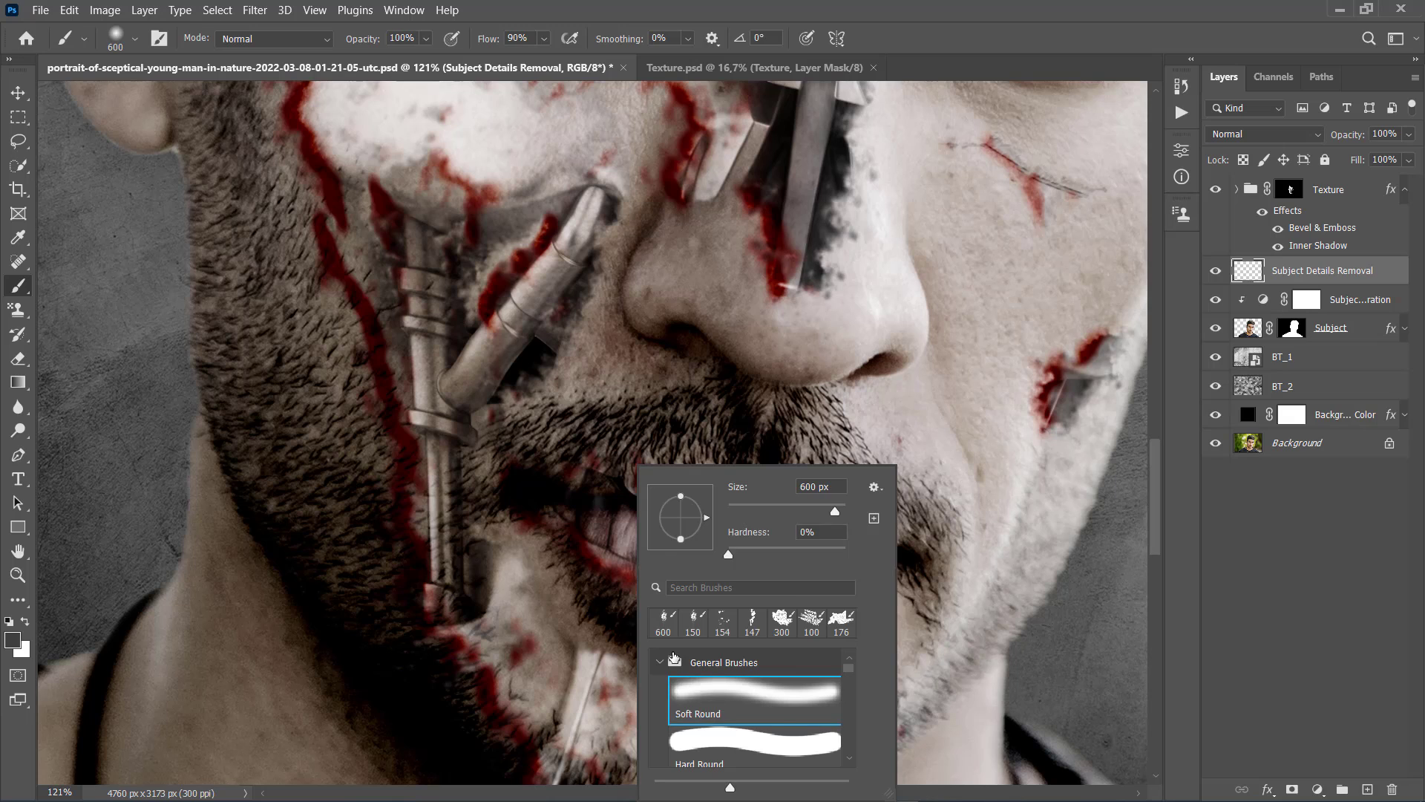
key(Return)
key(bracketleft)
key(bracketleft)
key(bracketleft)
key(bracketleft)
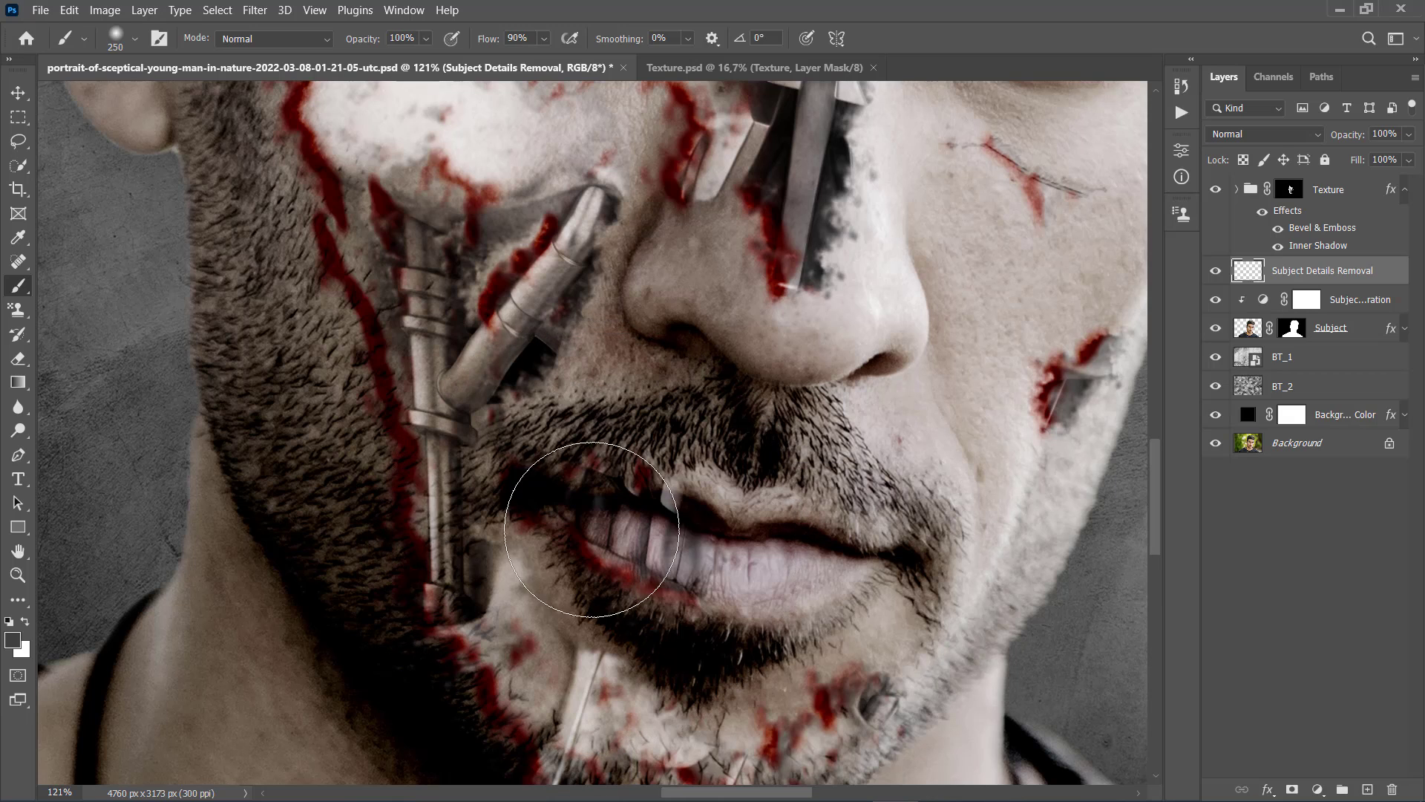
key(bracketleft)
key(bracketleft)
key(bracketleft)
key(bracketleft)
key(bracketleft)
key(bracketleft)
key(bracketleft)
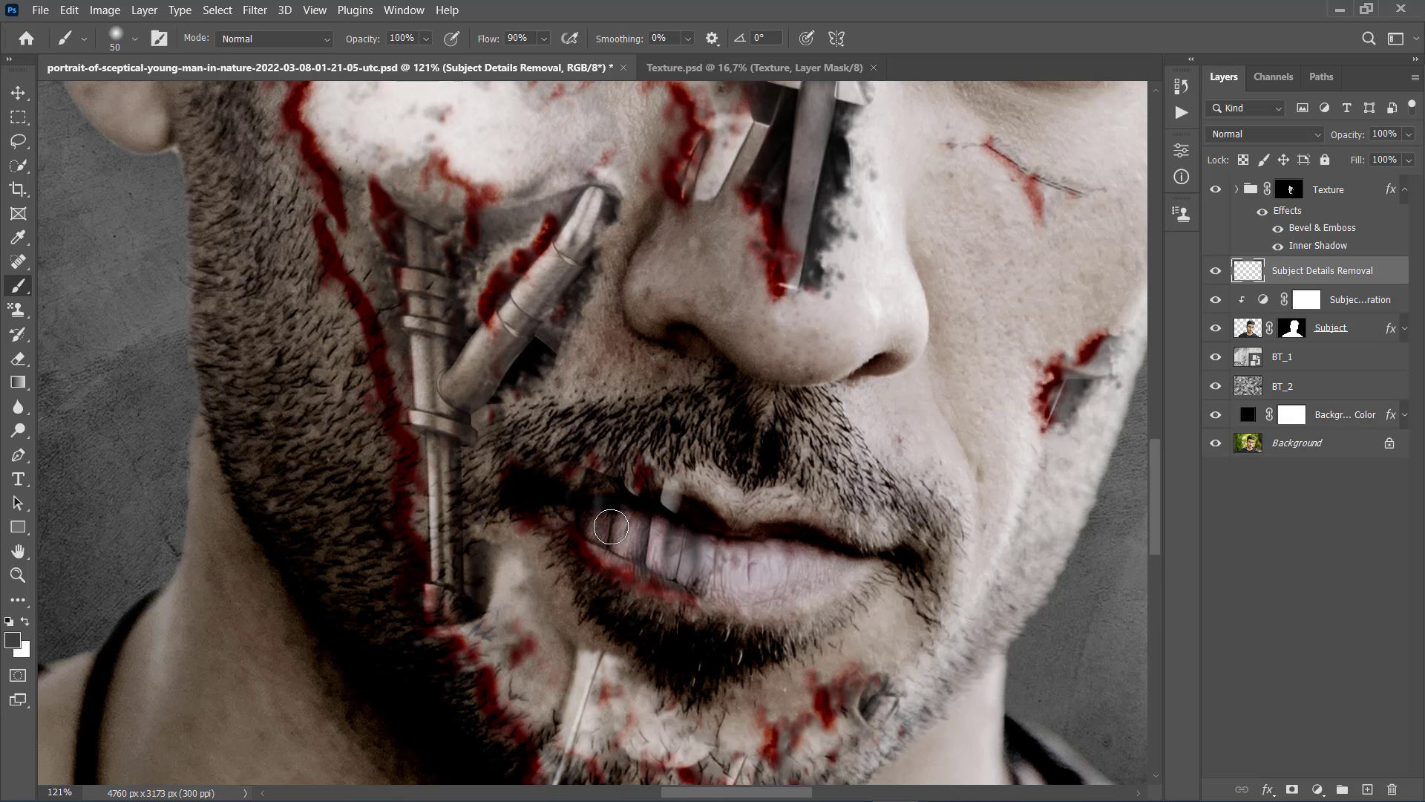
- Paint dark gray over the lip skin showing through the metal teeth on the Subject Details Removal layer
scroll(620, 529, up, 3)
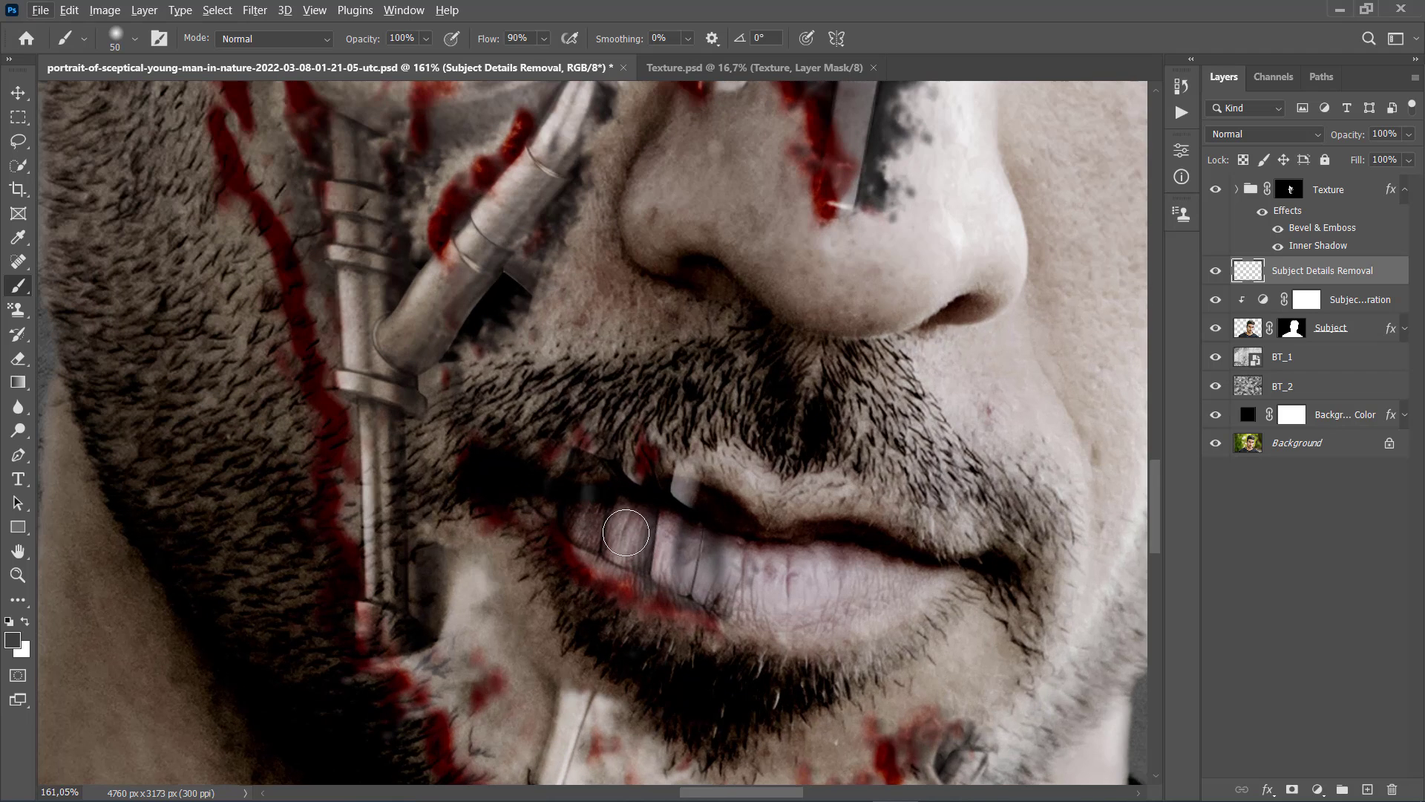
key(bracketright)
mouse_move(590, 512)
mouse_down()
mouse_move(620, 545)
mouse_move(638, 535)
mouse_move(666, 581)
mouse_move(679, 568)
mouse_move(627, 550)
mouse_move(662, 564)
mouse_move(678, 541)
mouse_move(678, 499)
mouse_move(675, 515)
mouse_move(640, 505)
mouse_move(637, 472)
mouse_move(632, 496)
mouse_move(647, 475)
mouse_up()
key(bracketleft)
- Erase the excess gray paint around the metal teeth with a small eraser of about 13 px
key(e)
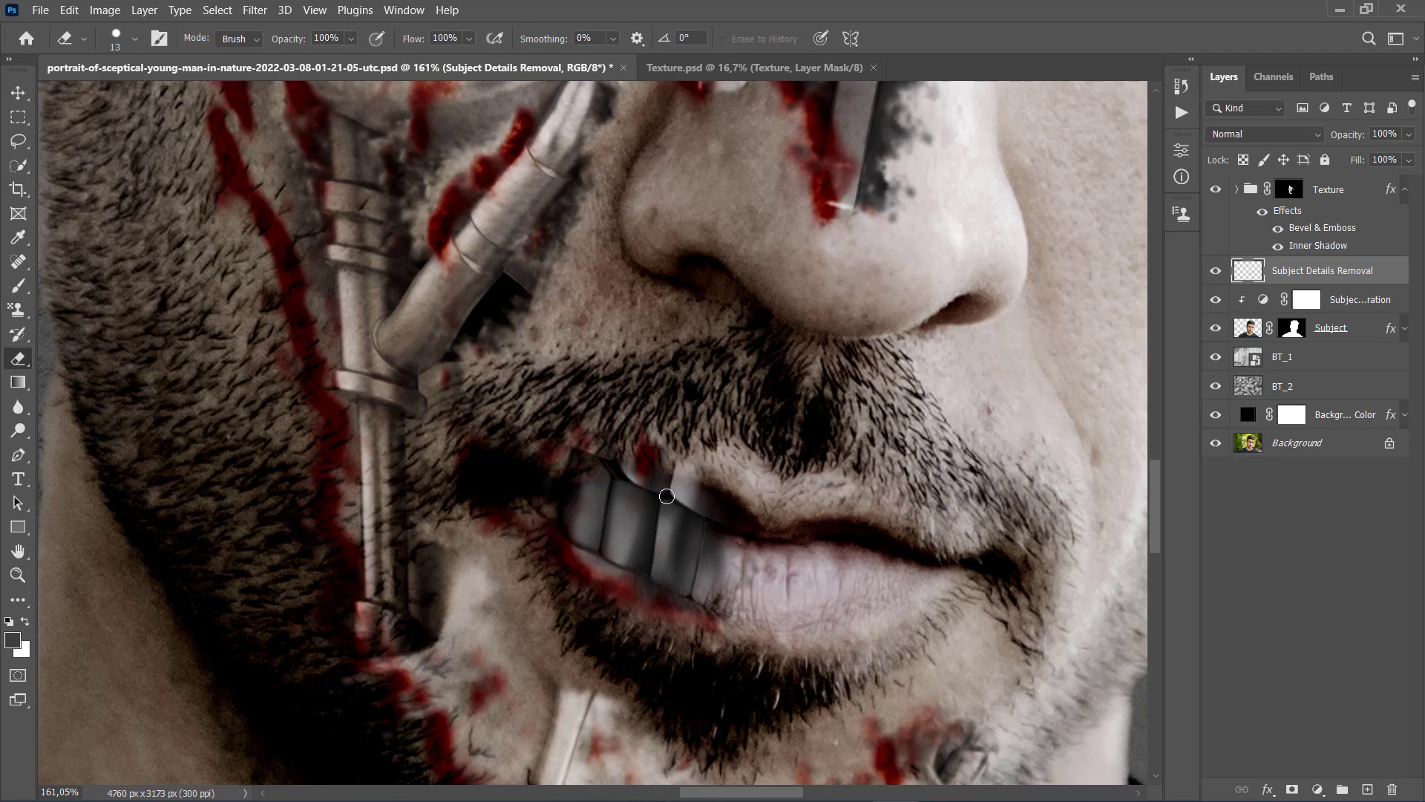
key(bracketleft)
key(bracketleft)
key(bracketright)
key(bracketright)
drag(567, 590, 624, 616)
- Collapse the Texture group's effects list and create a Color Balance adjustment layer named Color_Look_1 above the group
key(ctrl+1)
key(z)
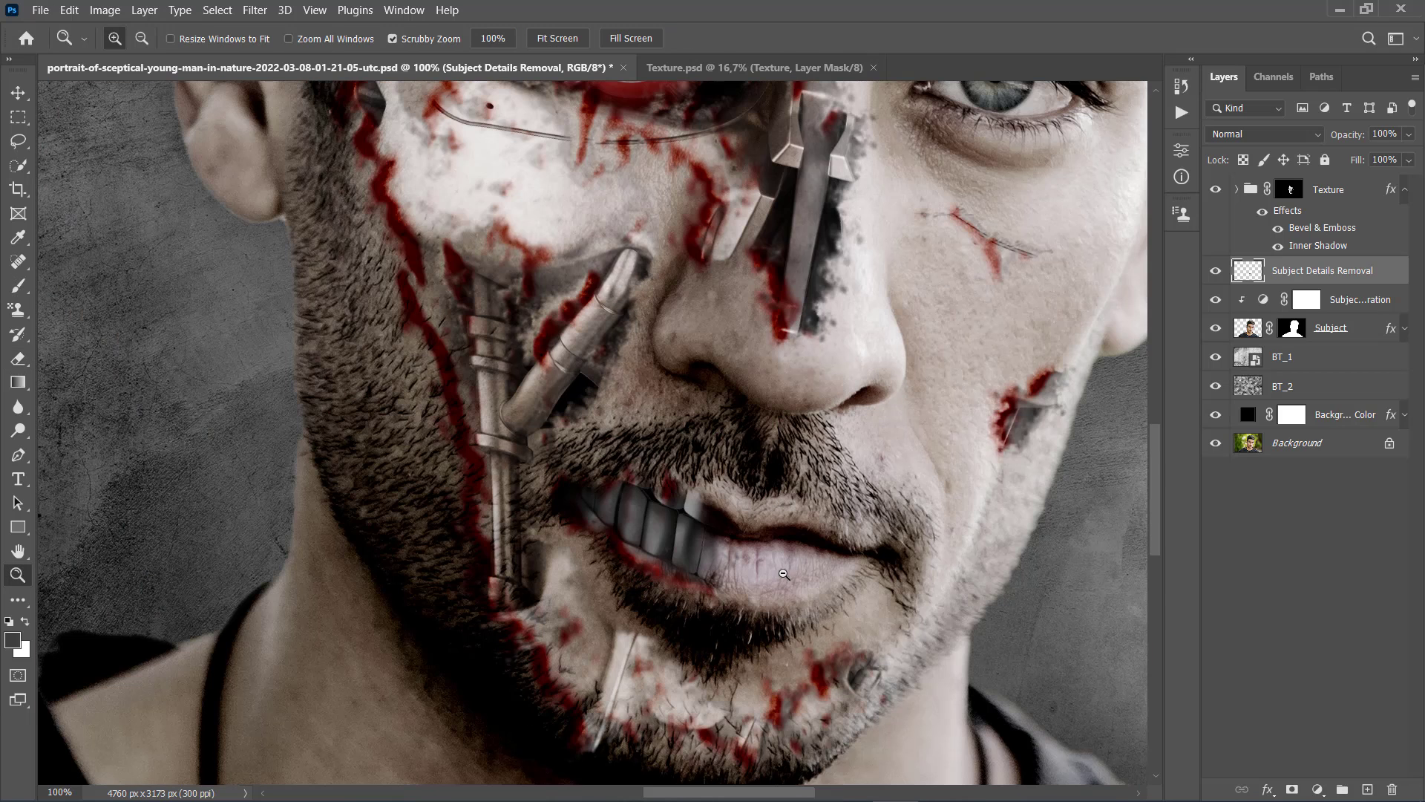
drag(896, 563, 897, 563)
click(896, 563)
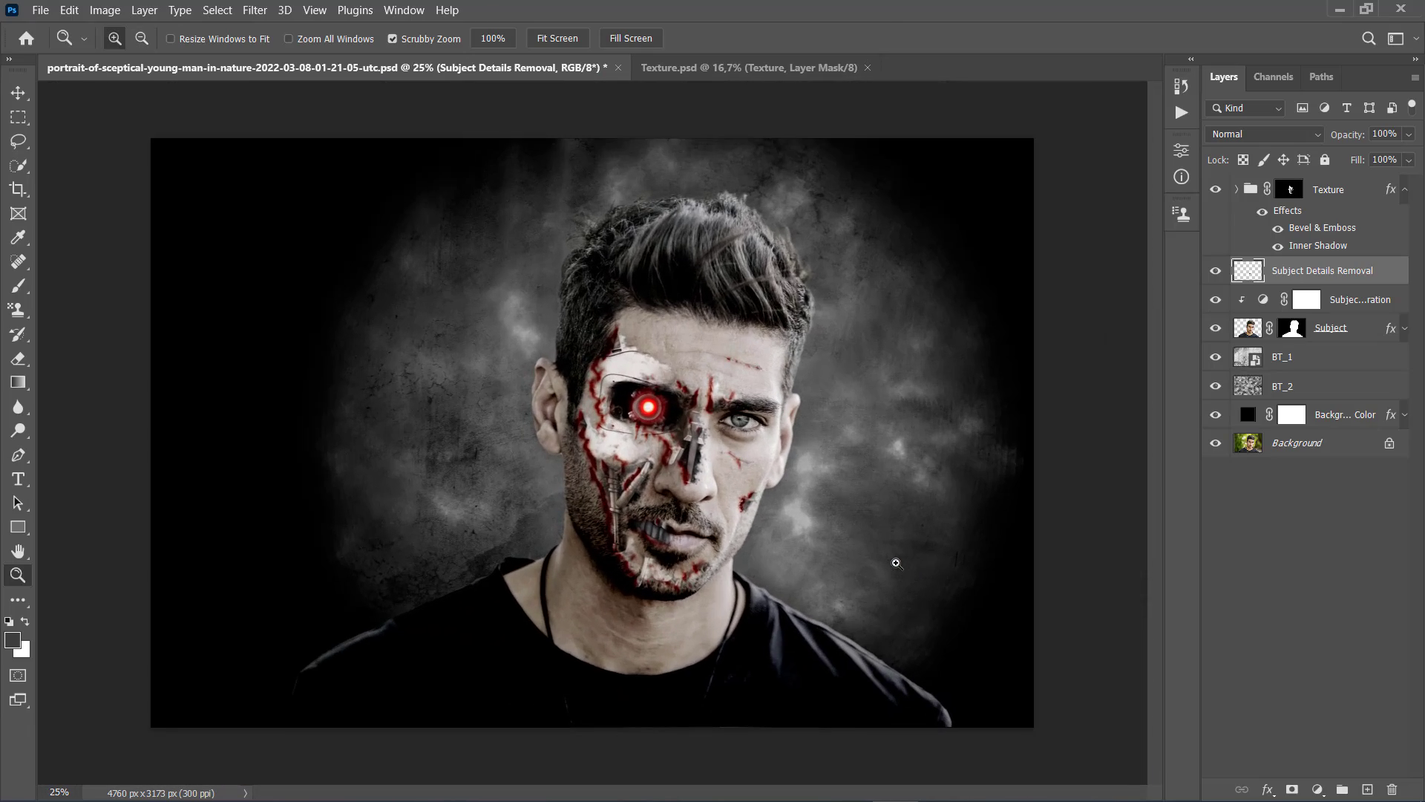
key(v)
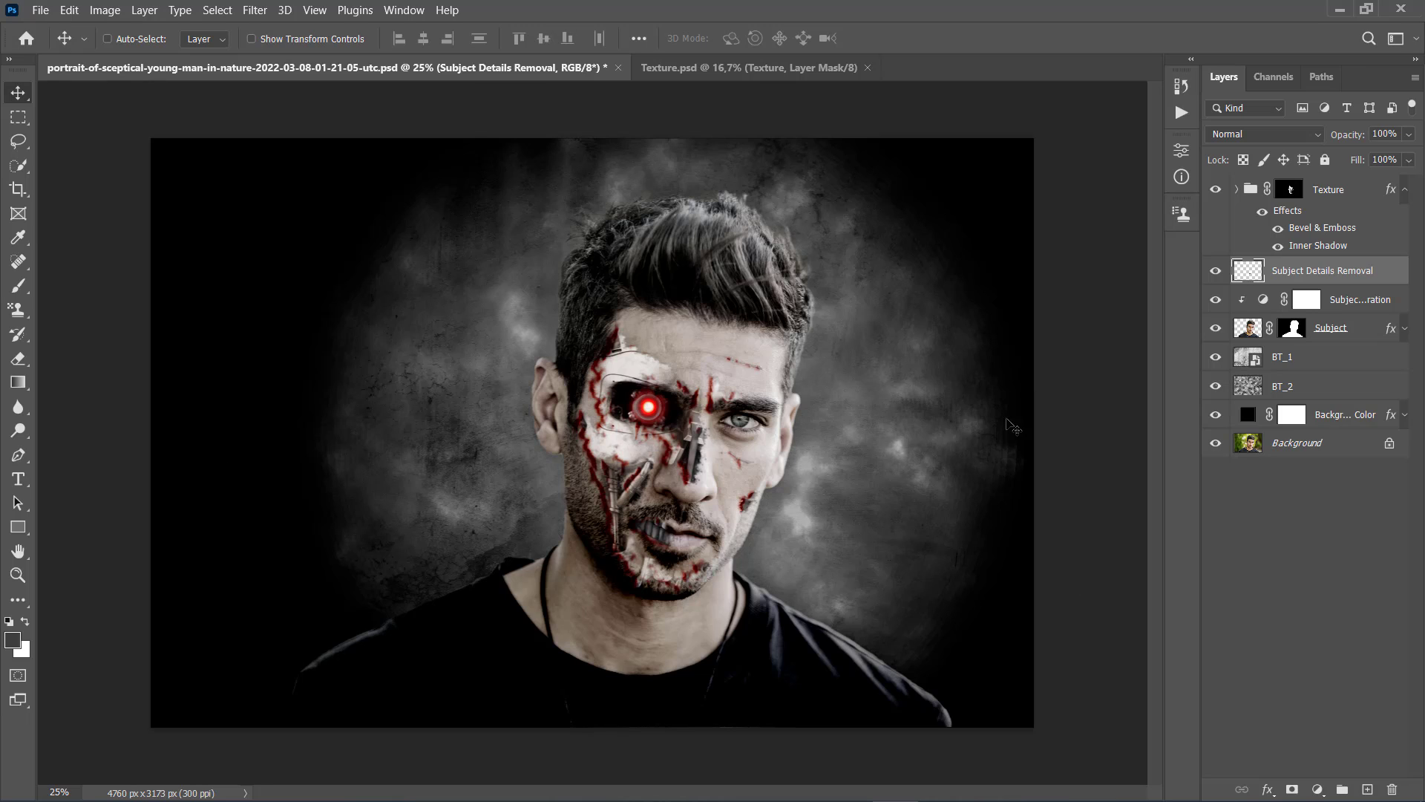
click(1336, 192)
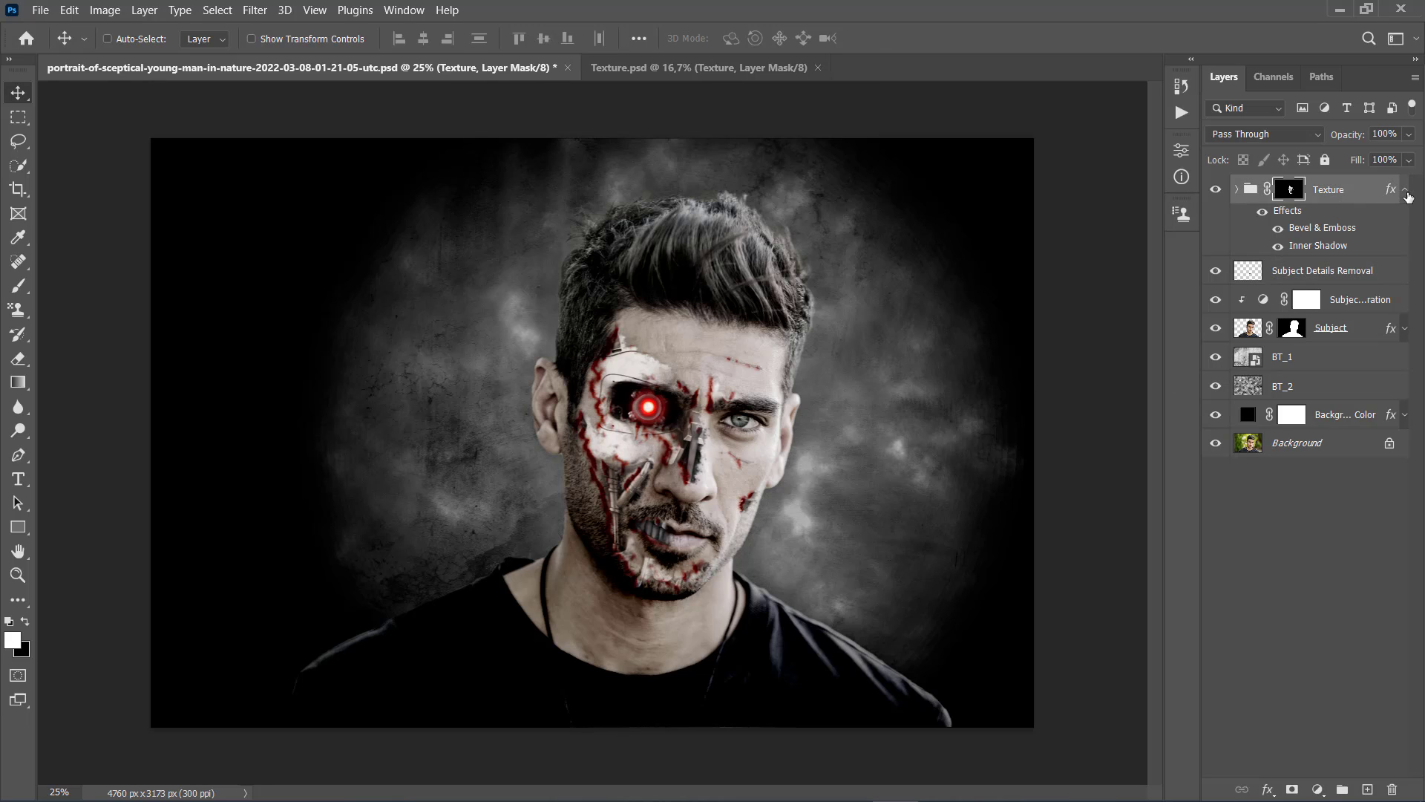
click(1406, 189)
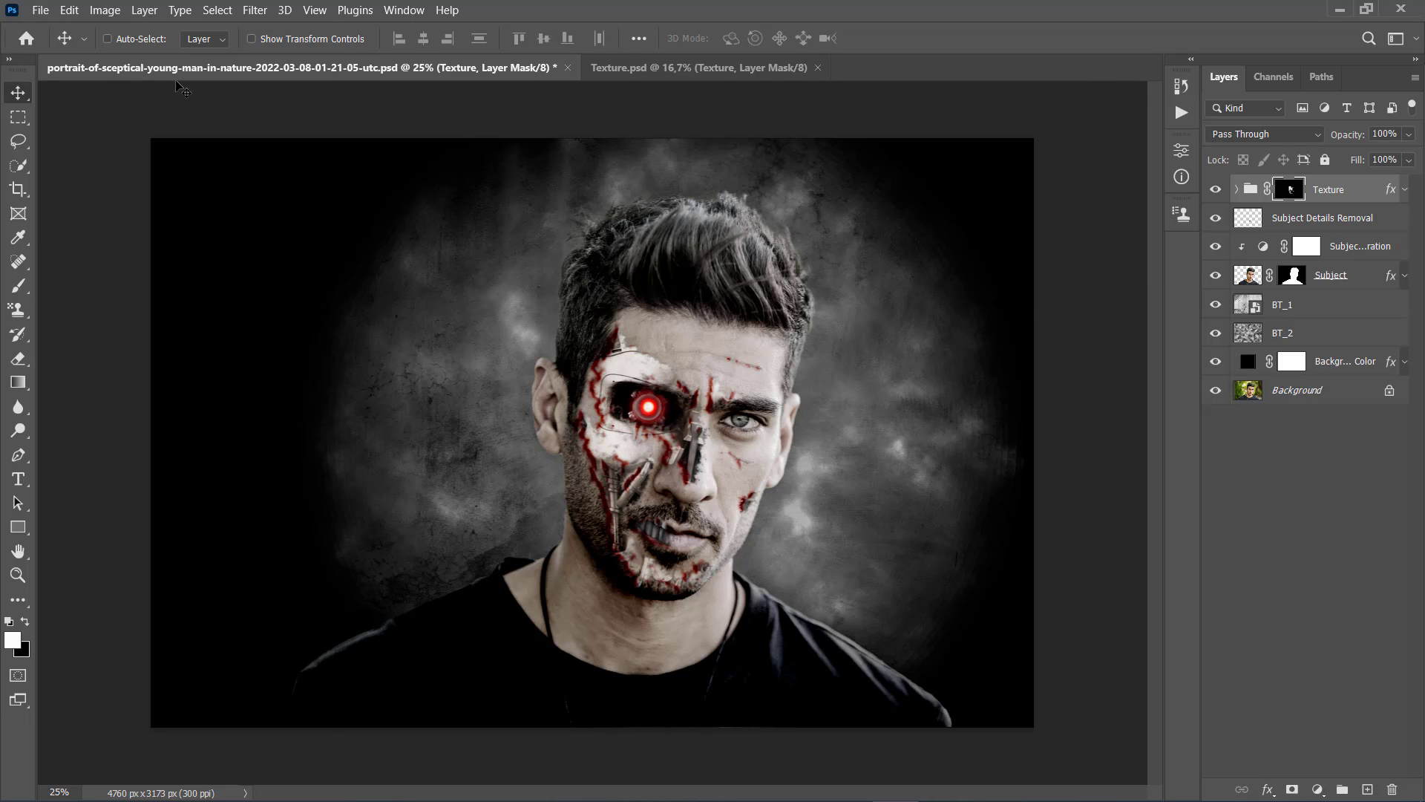
click(144, 10)
mouse_move(256, 243)
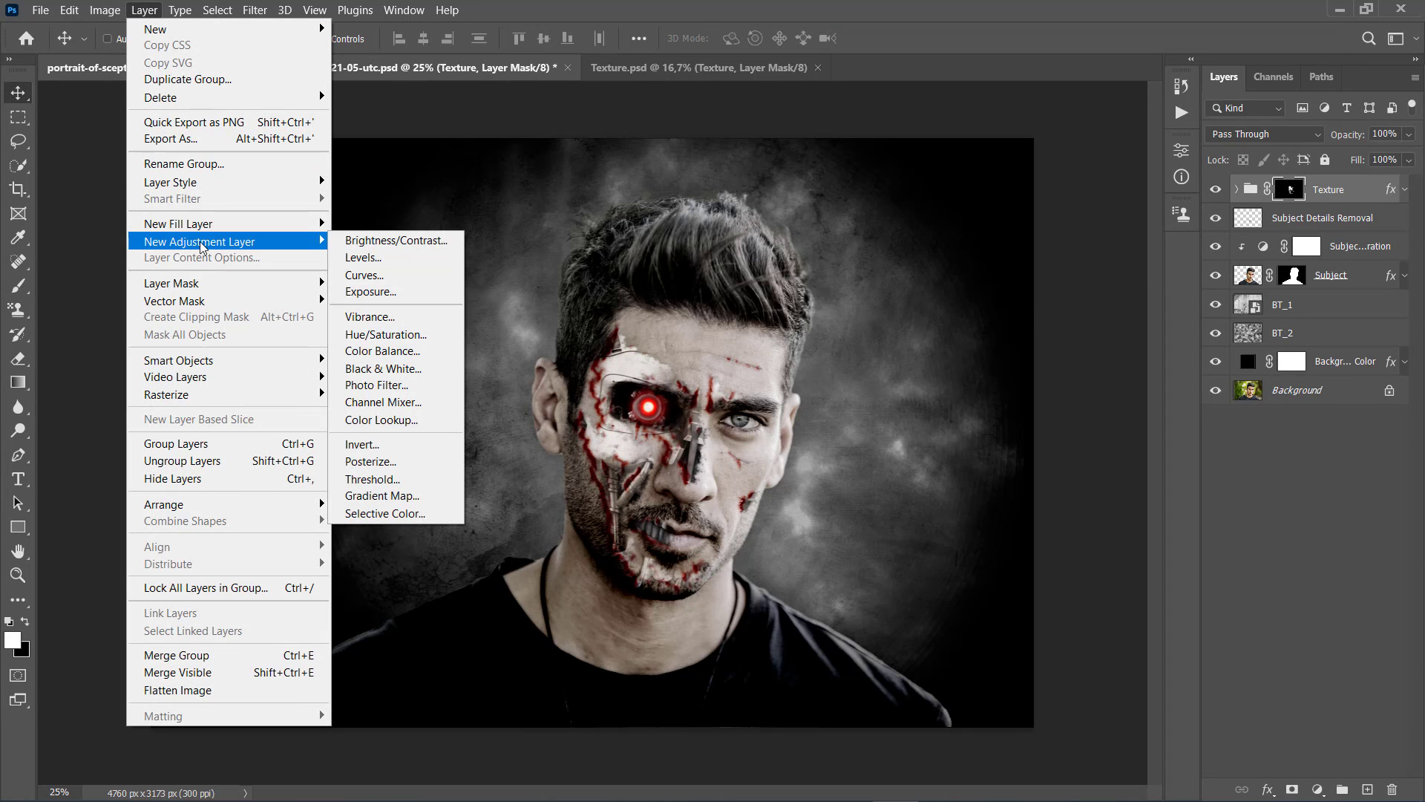
click(401, 351)
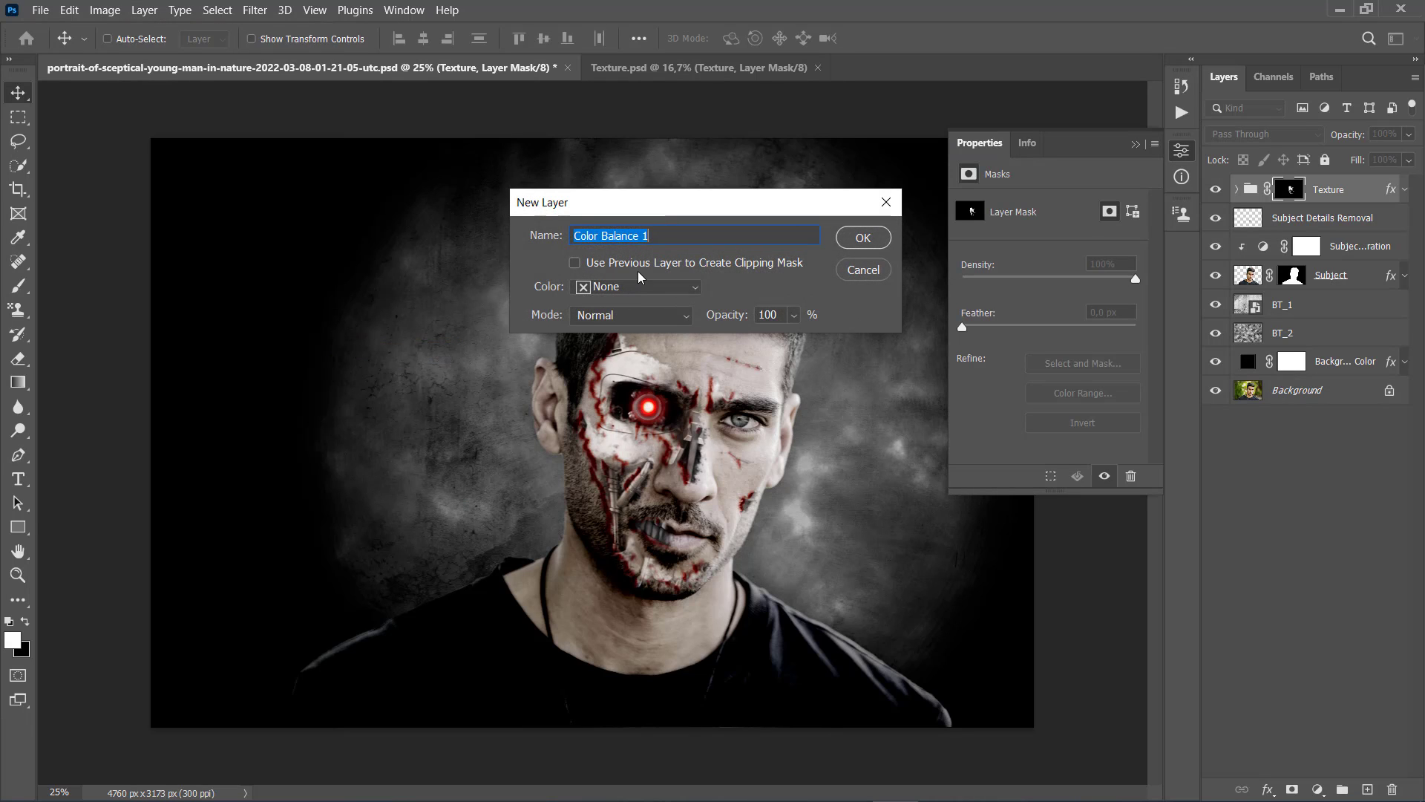
text(Color_Look_1)
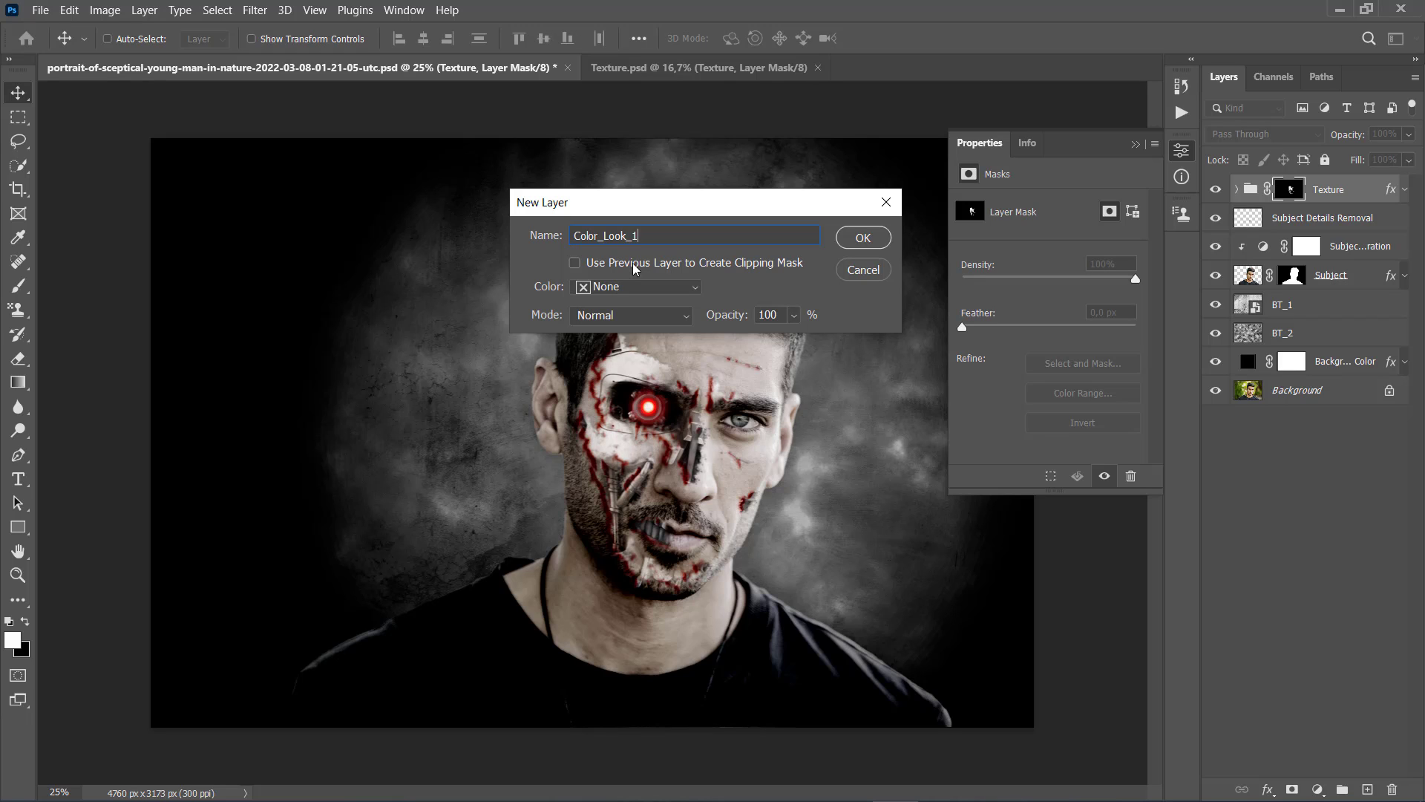
click(868, 244)
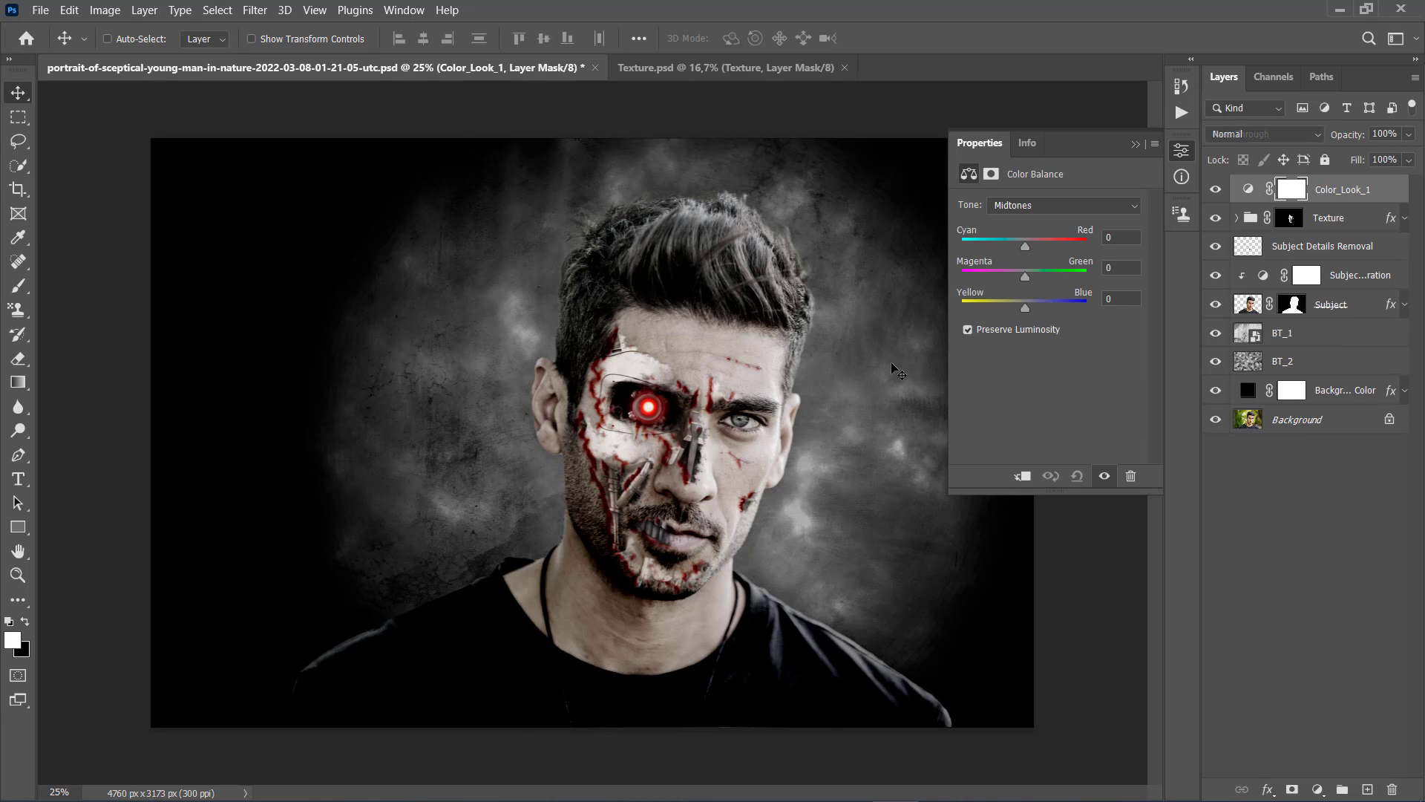
- Set Color_Look_1's highlights to Cyan-Red -5, Magenta-Green +10 and Yellow-Blue +10
click(1051, 206)
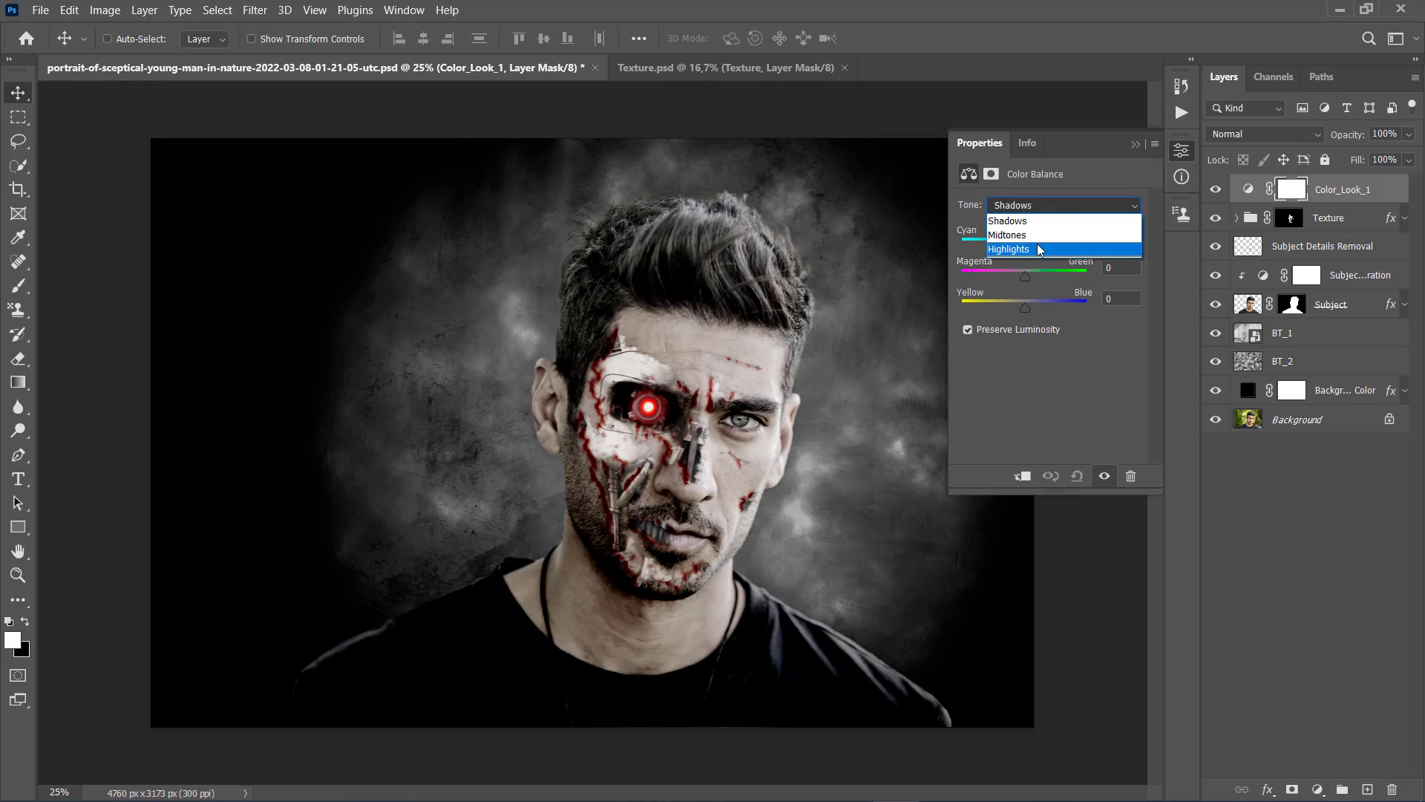
click(1038, 248)
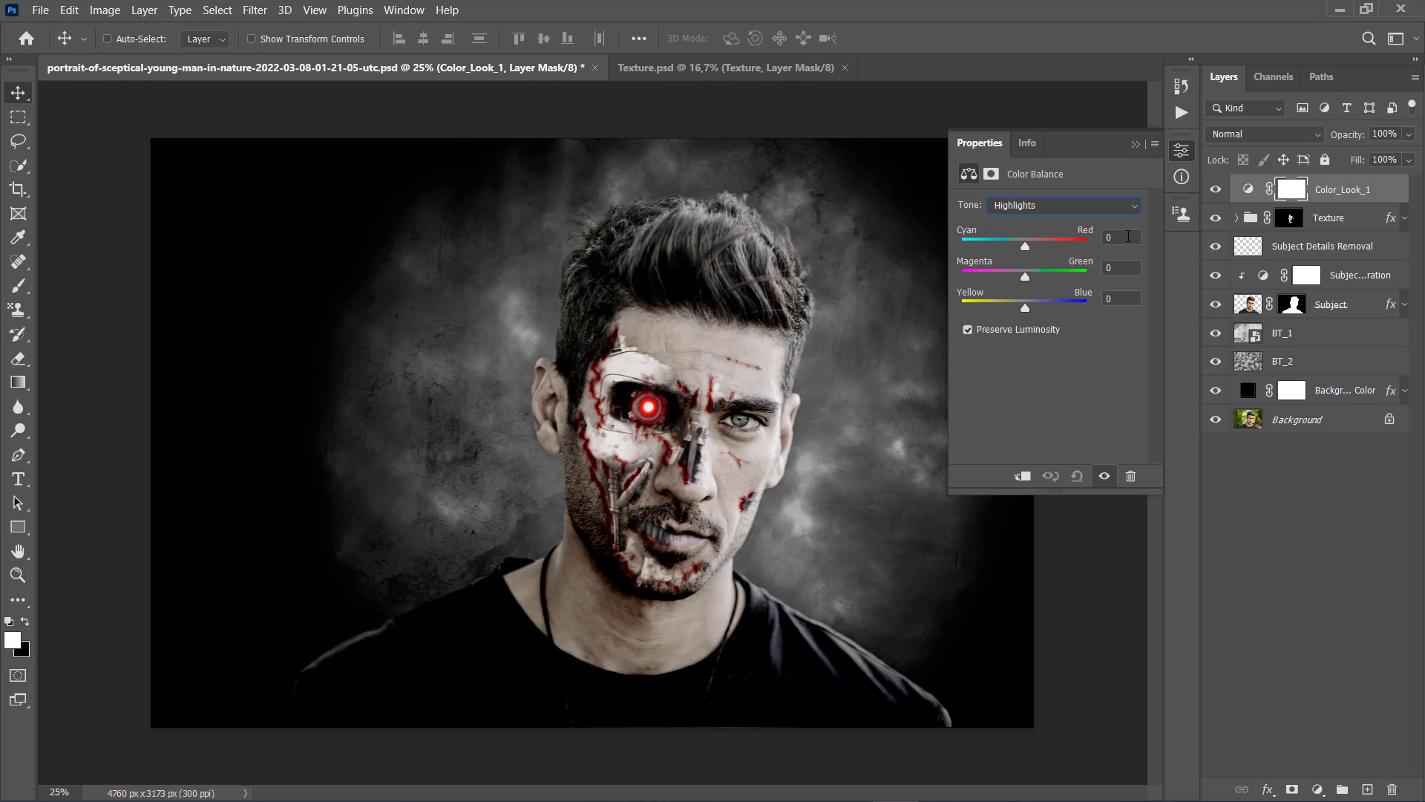
text(-5)
click(1123, 268)
key(Tab)
text(10)
- Adjust Color_Look_1's midtones, with Cyan-Red at +5 and Yellow-Blue at -5
click(1039, 207)
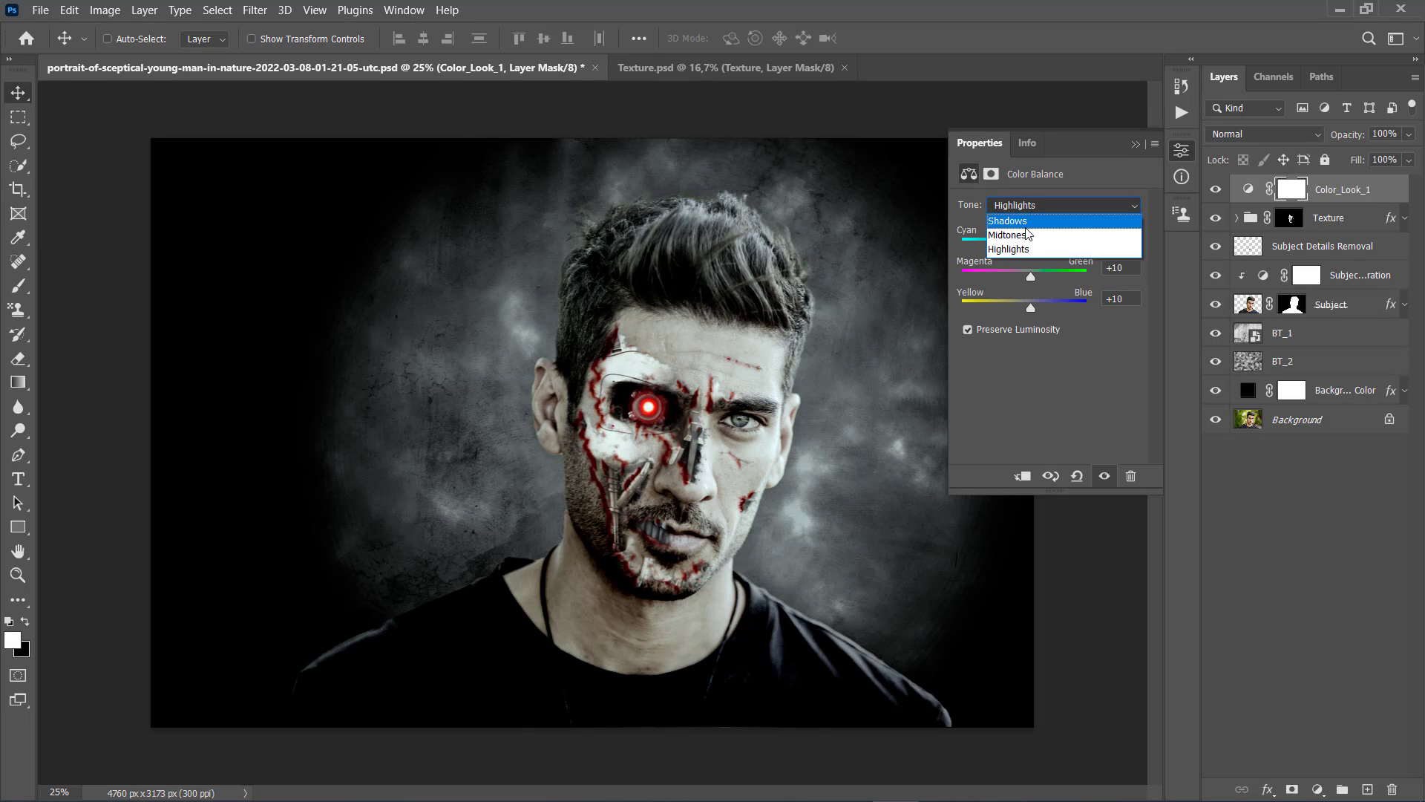
click(1026, 235)
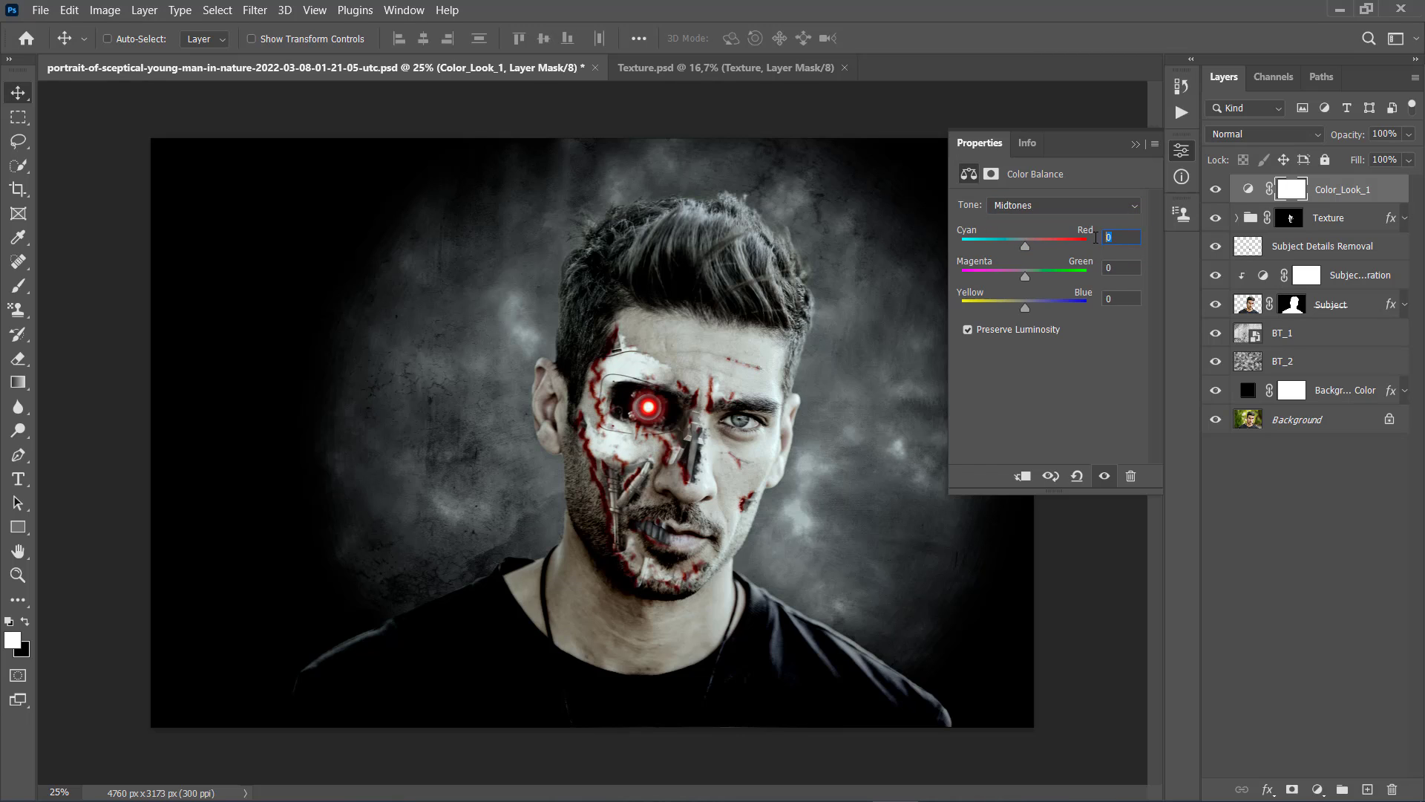
text(5)
click(1101, 270)
key(Tab)
text(-5)
- Set Color_Look_1's shadows to Cyan-Red -5, Magenta-Green -10 and Yellow-Blue +10
click(1035, 207)
click(1020, 222)
click(1107, 236)
click(1119, 266)
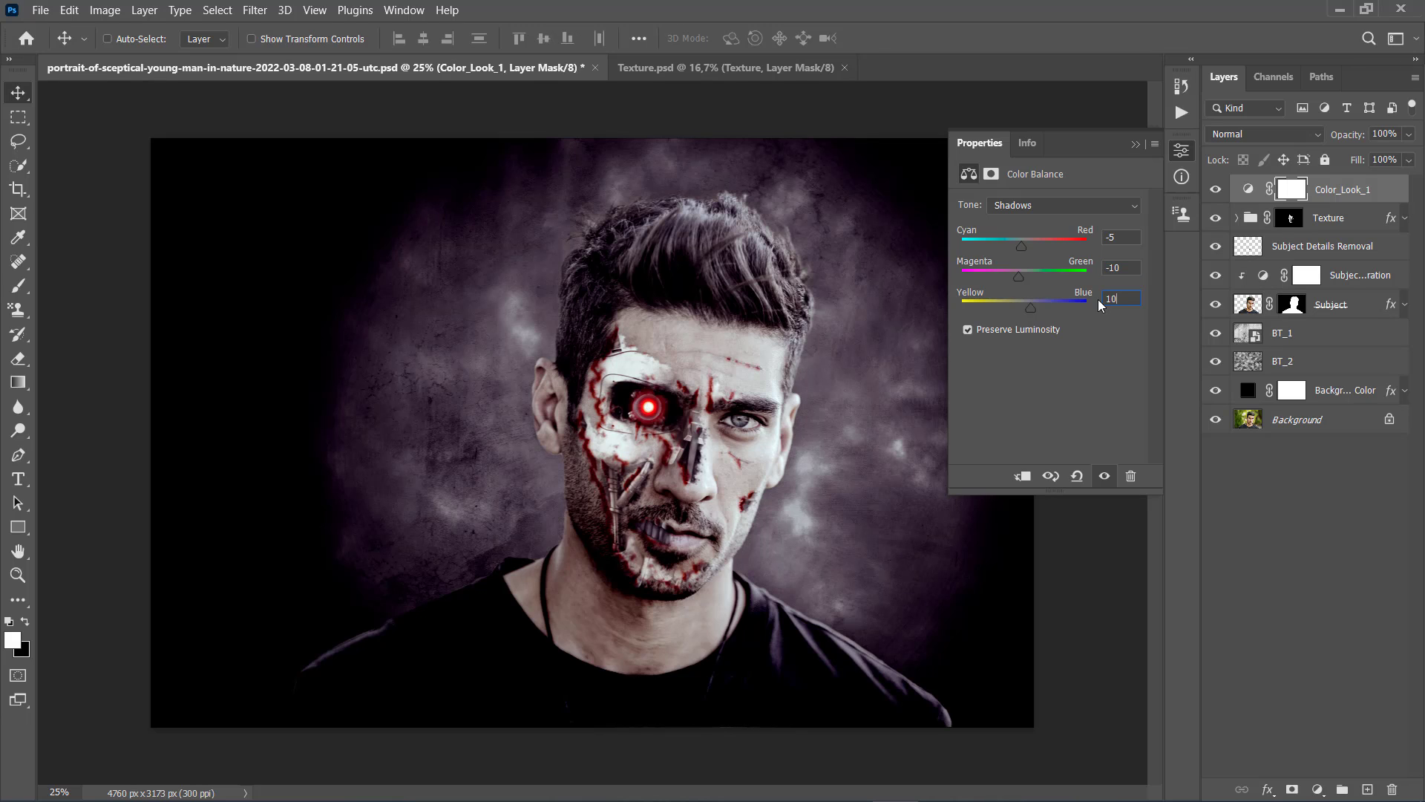
text(10)
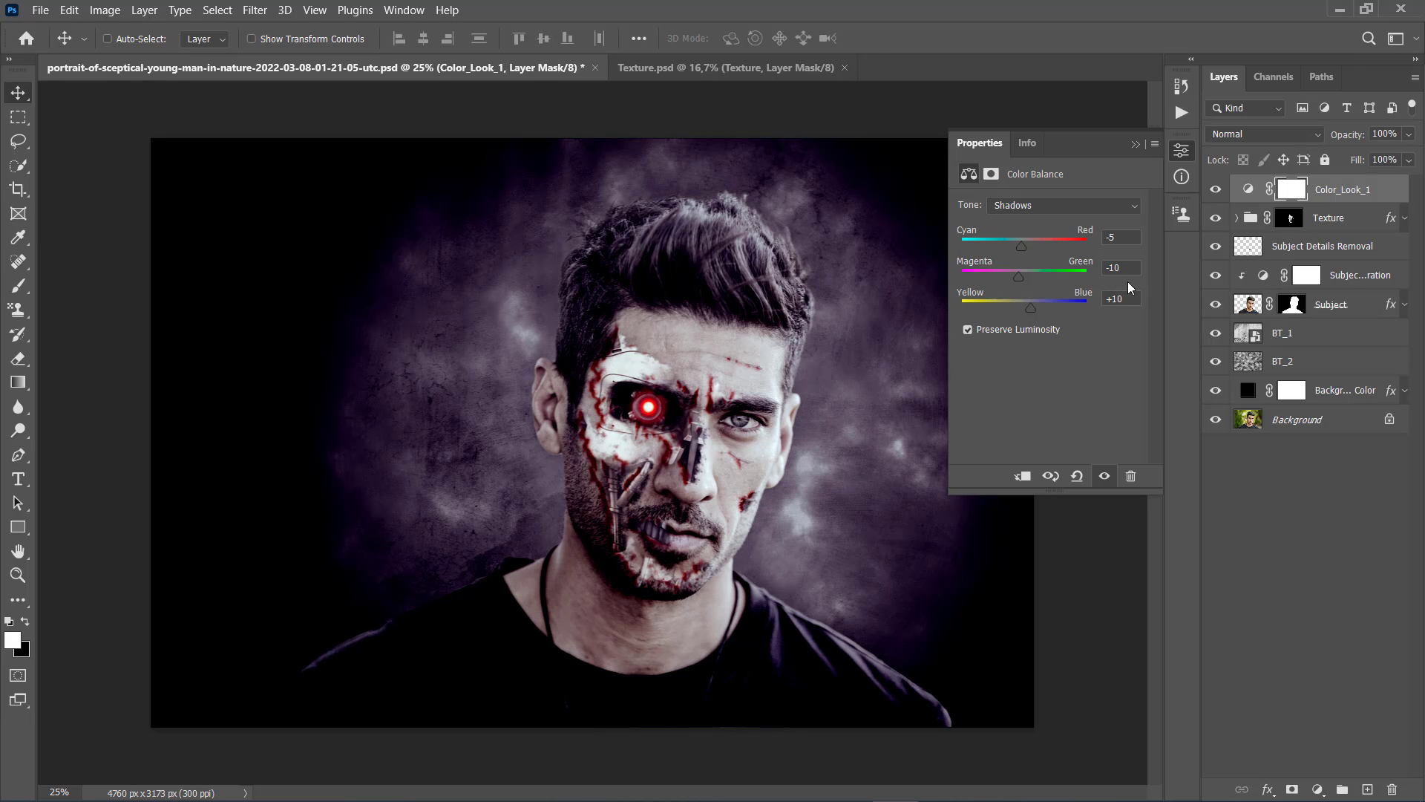
- Set the opacity of the Color_Look_1 layer to 75%
click(1390, 133)
text(75)
key(Return)
key(alt+2)
- Create a Curves adjustment layer named Color_Look_2 directly above the Texture group
click(1351, 223)
click(144, 10)
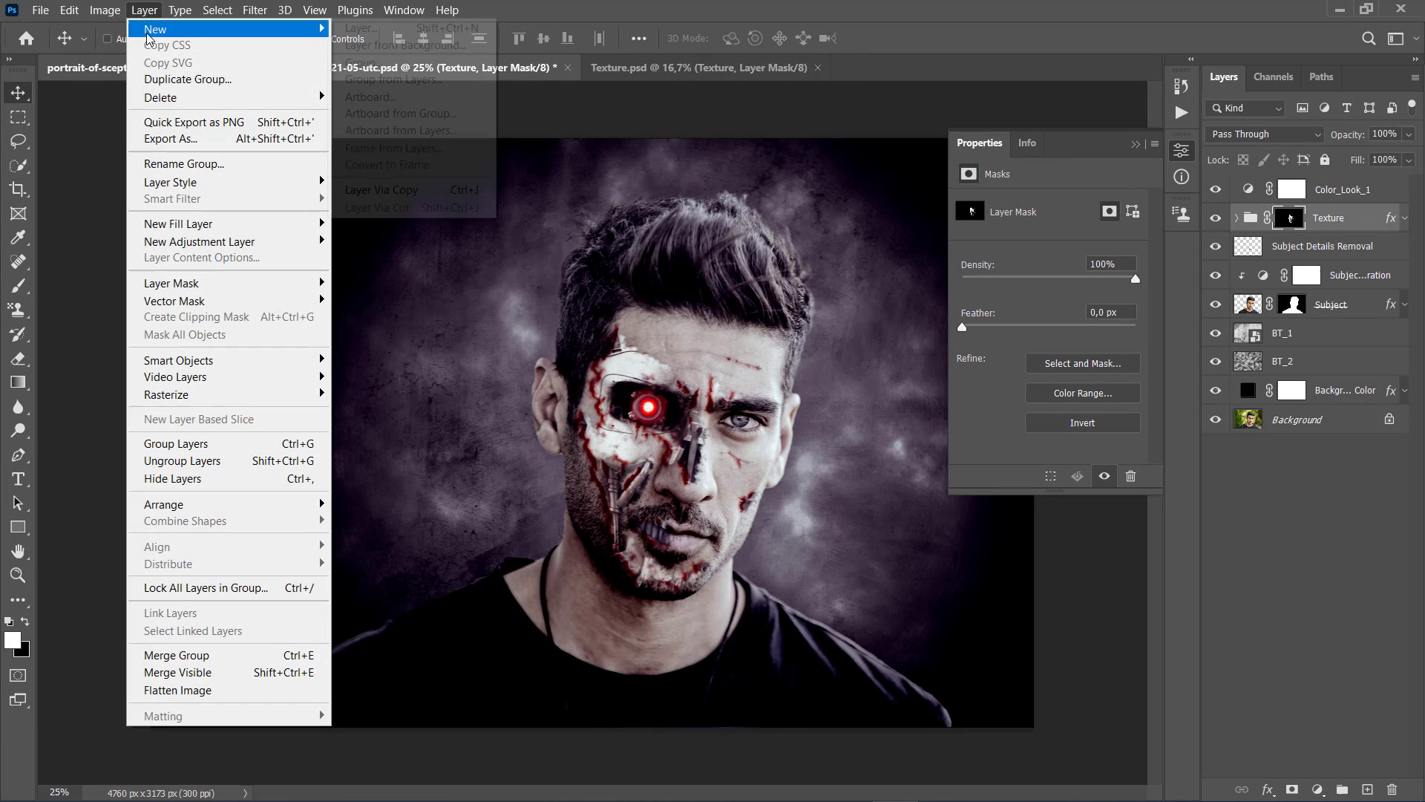
mouse_move(185, 246)
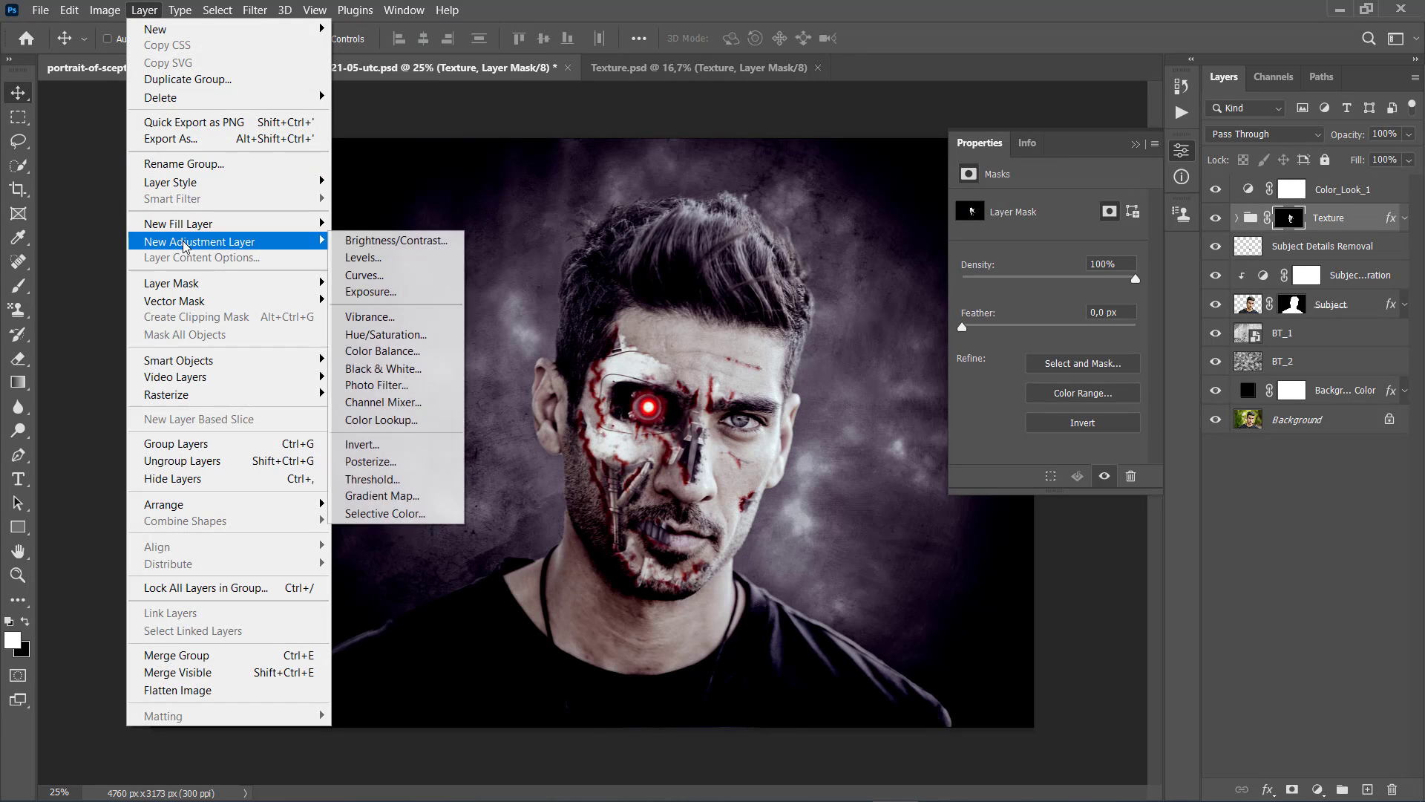
click(375, 276)
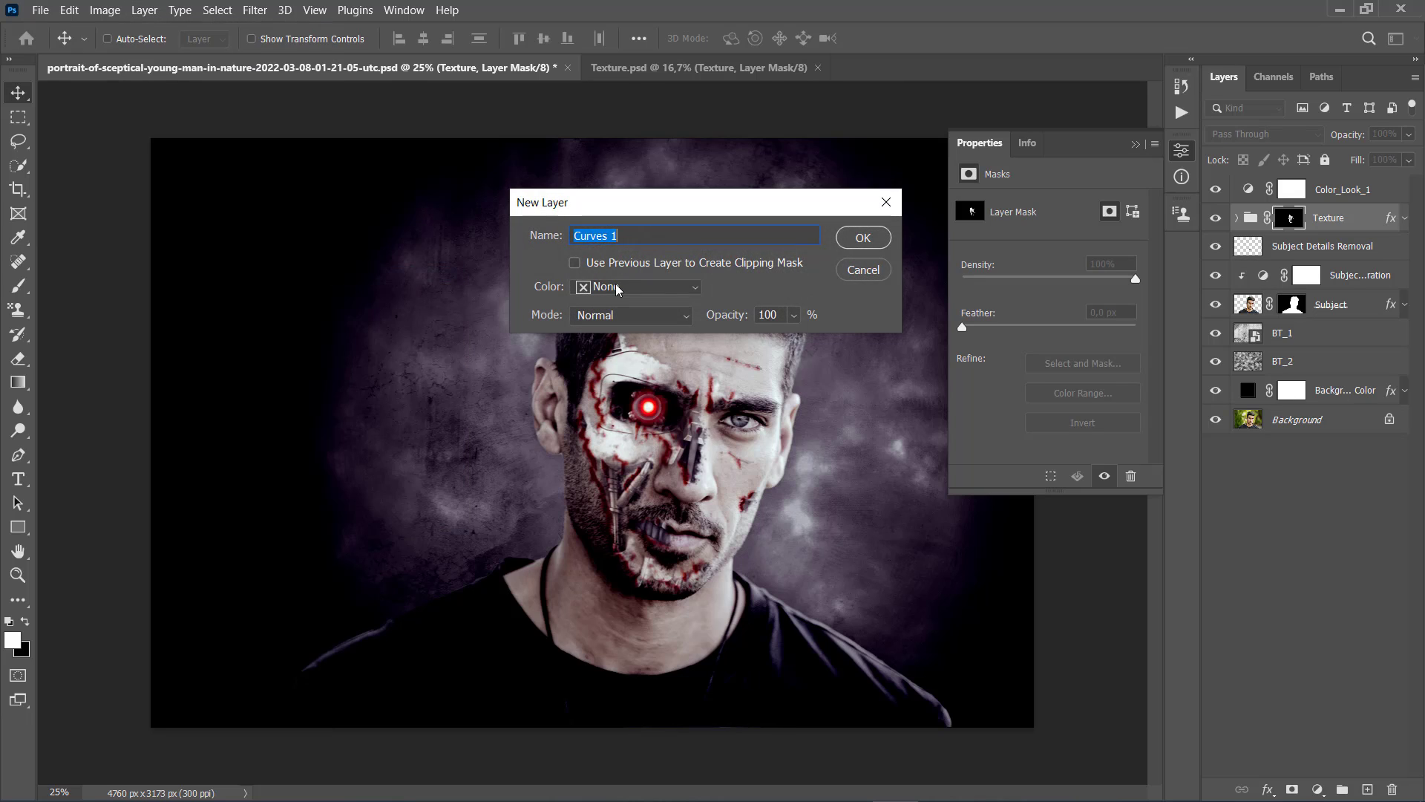
text(Color_Look_2)
click(860, 246)
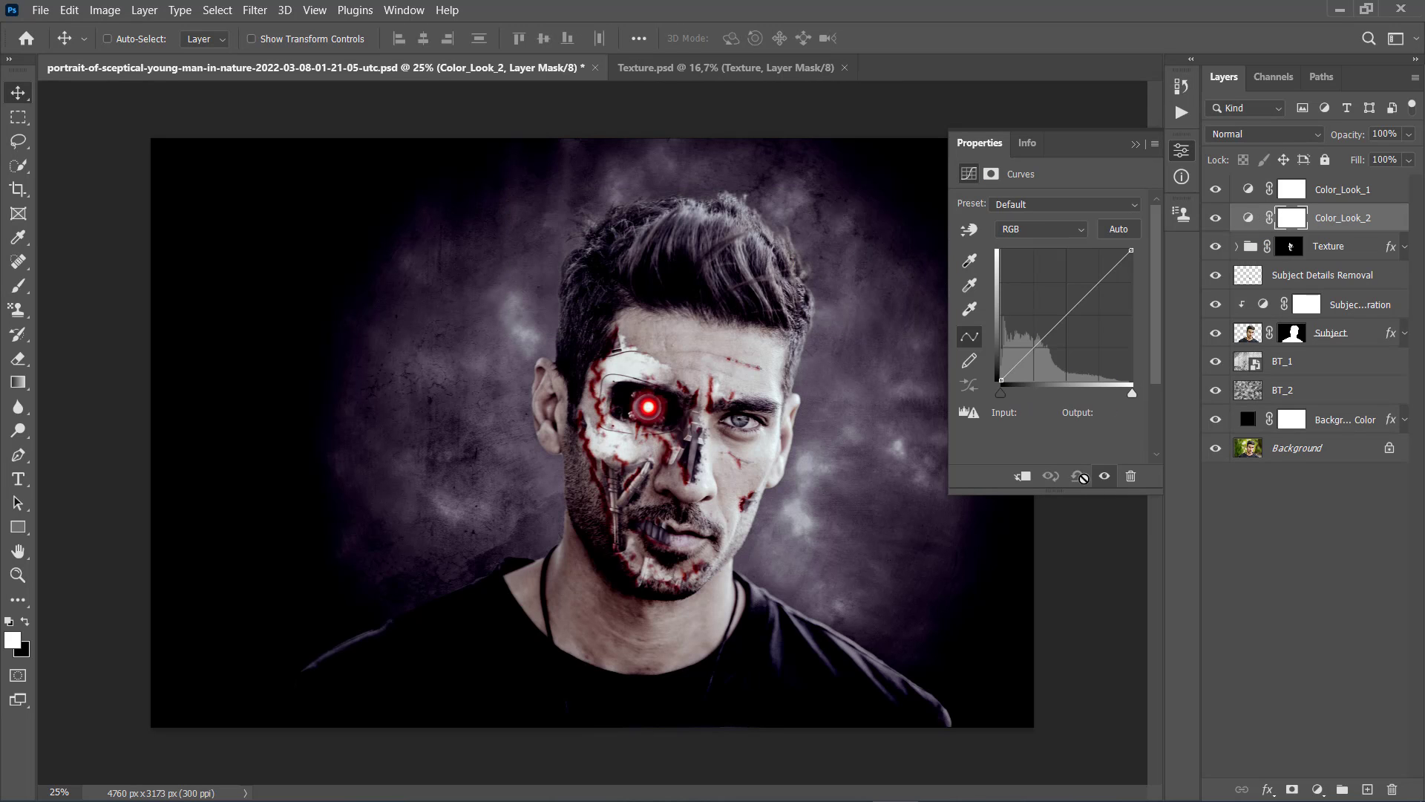
- Add a point to the Red channel curve of Color_Look_2 with input 138 and output 118
click(1039, 228)
click(1036, 251)
click(1066, 310)
click(1067, 311)
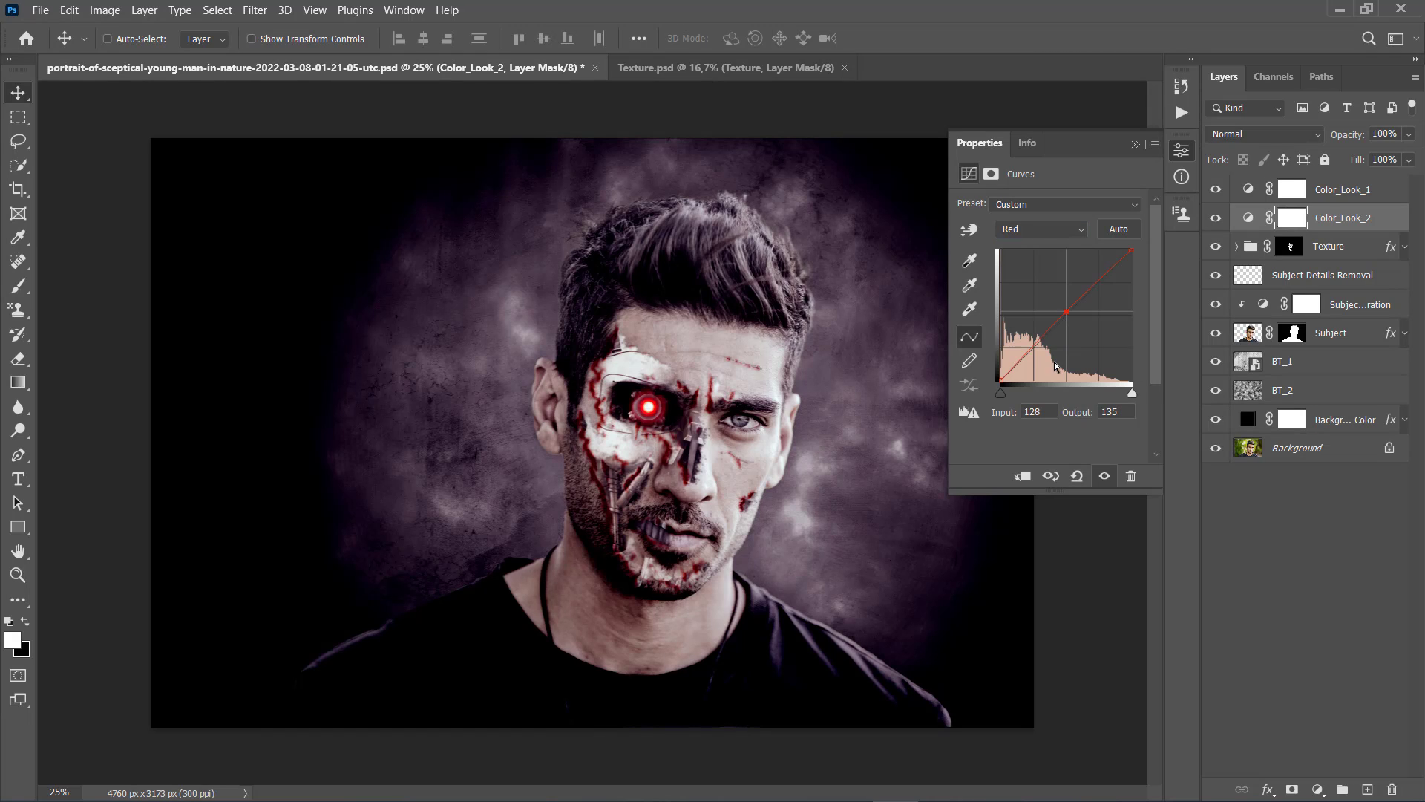
double_click(1043, 410)
text(138)
double_click(1121, 411)
text(118)
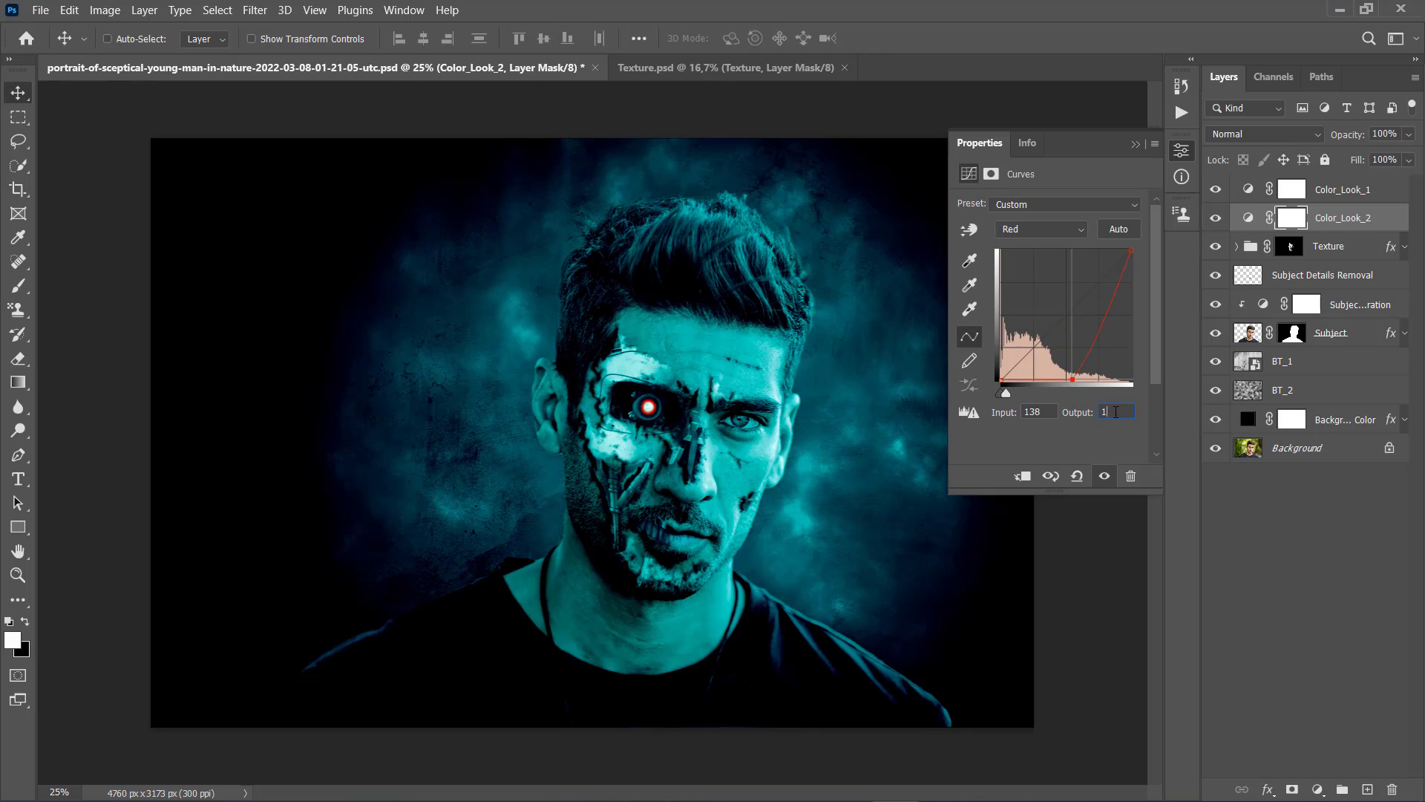
- Add a point to the Green channel curve of Color_Look_2 with input 191 and output 196
click(1029, 233)
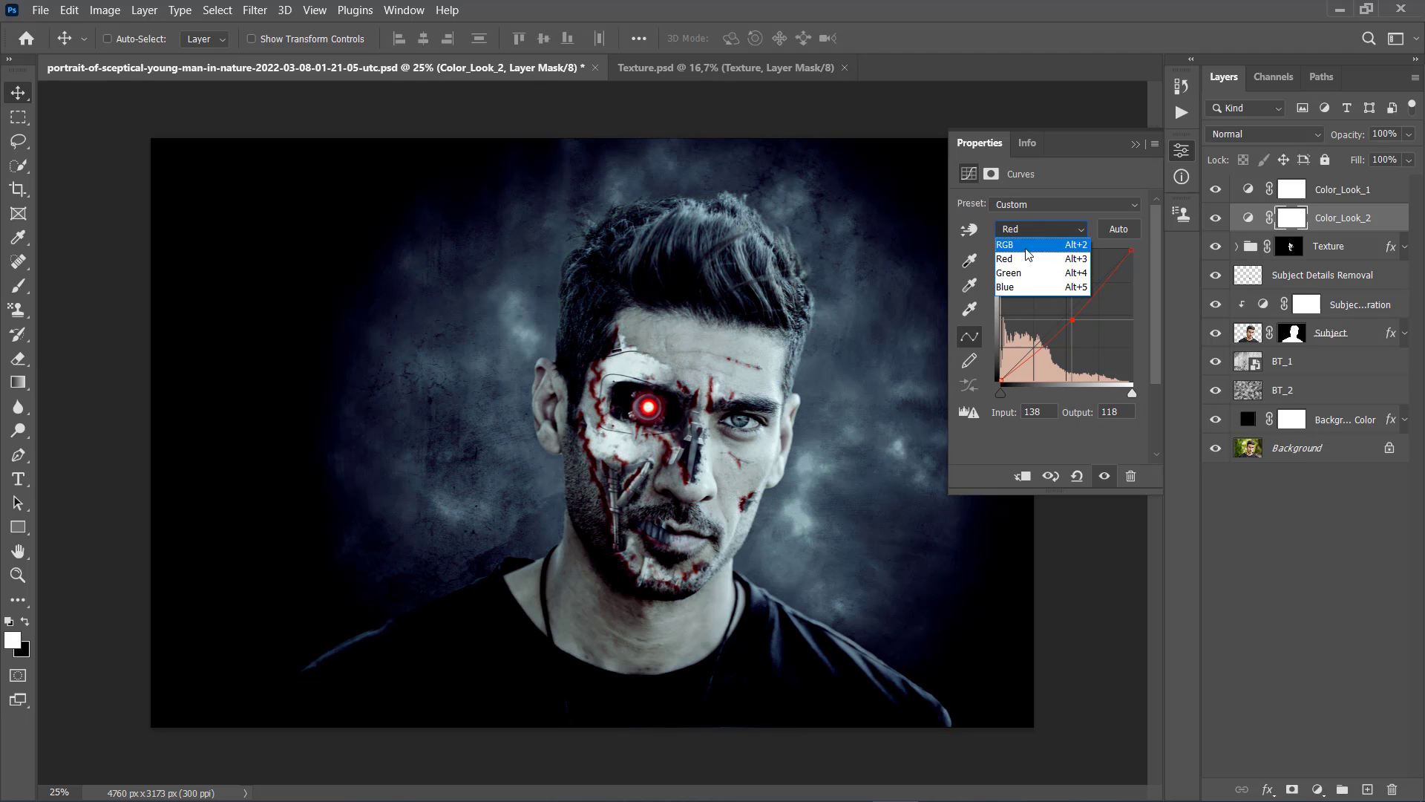
click(1025, 273)
click(1064, 312)
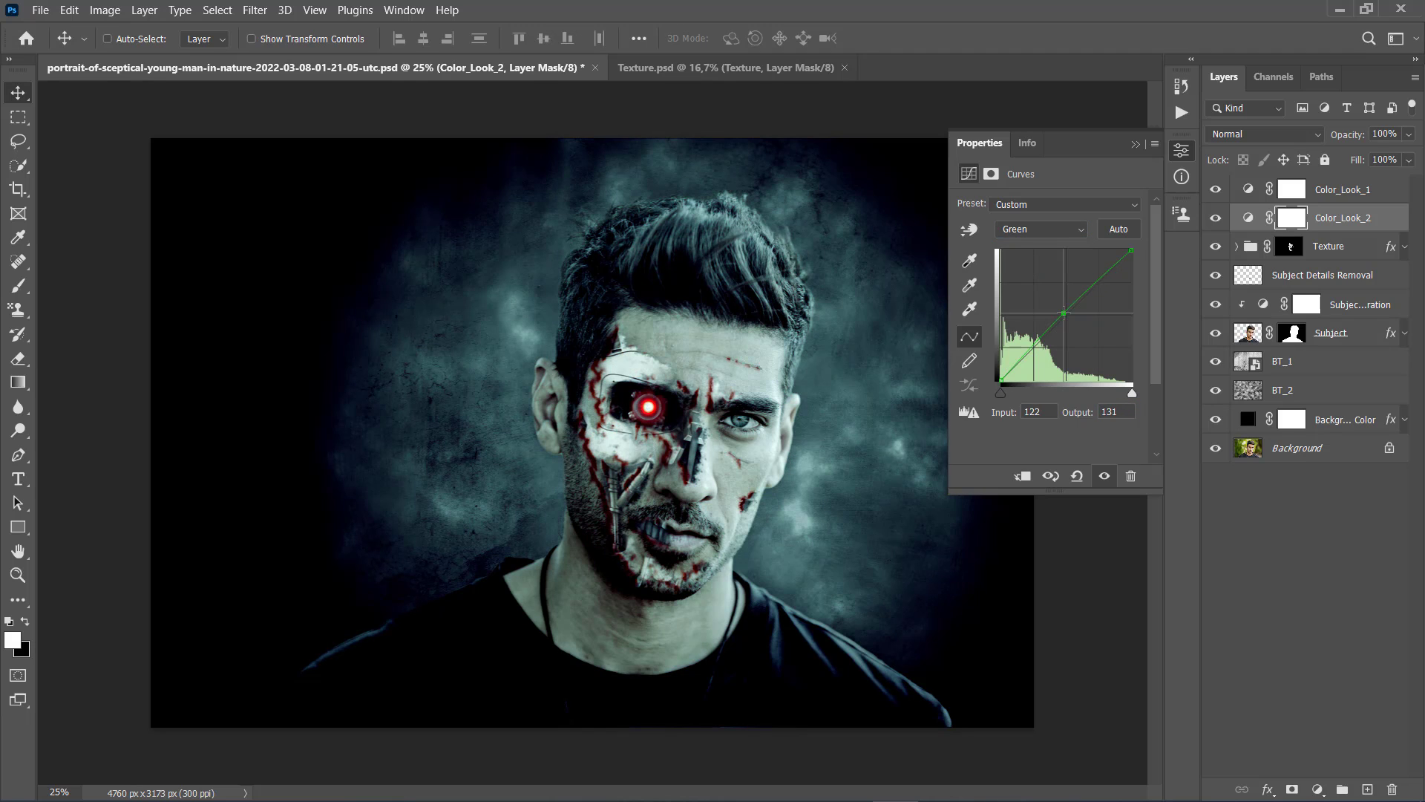
double_click(1040, 414)
text(191)
double_click(1103, 414)
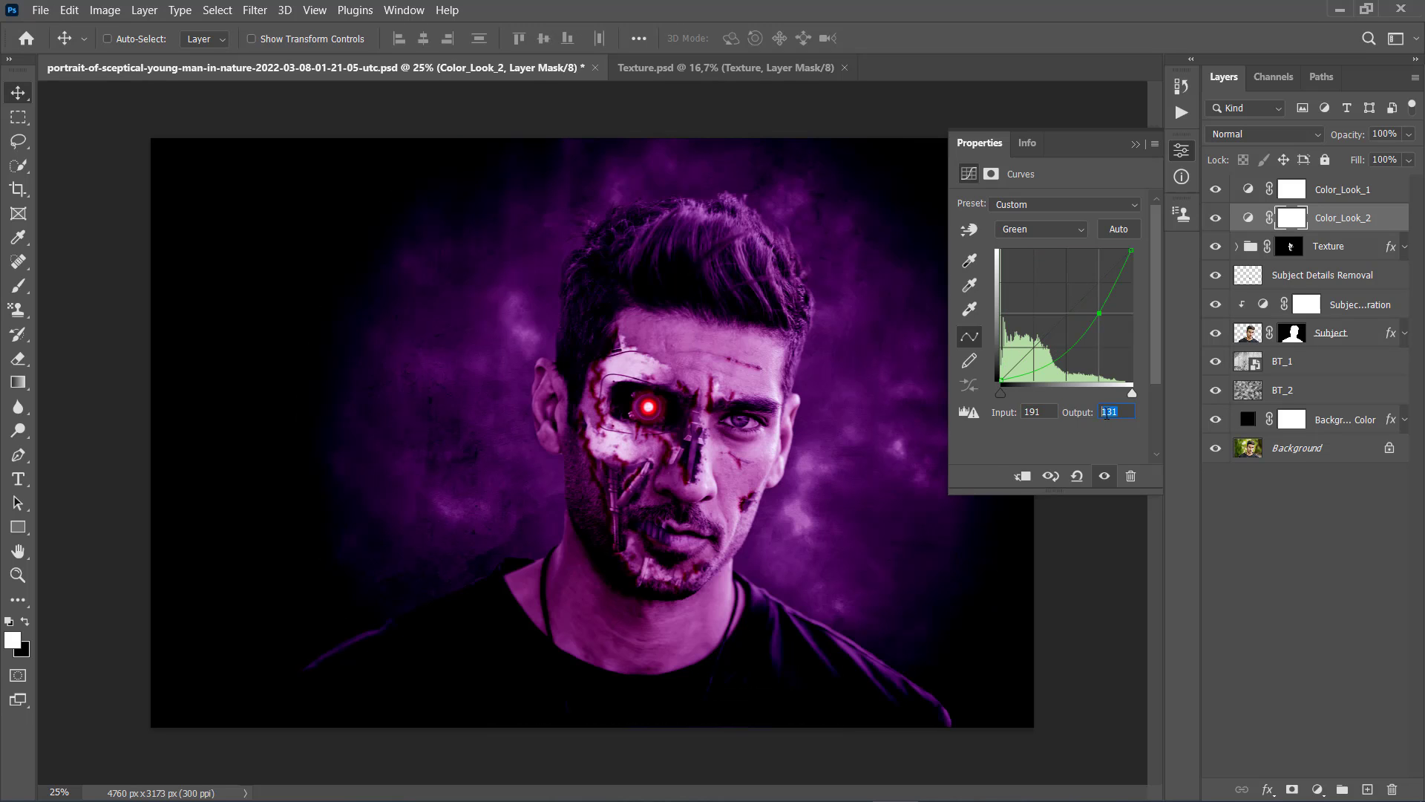
text(196)
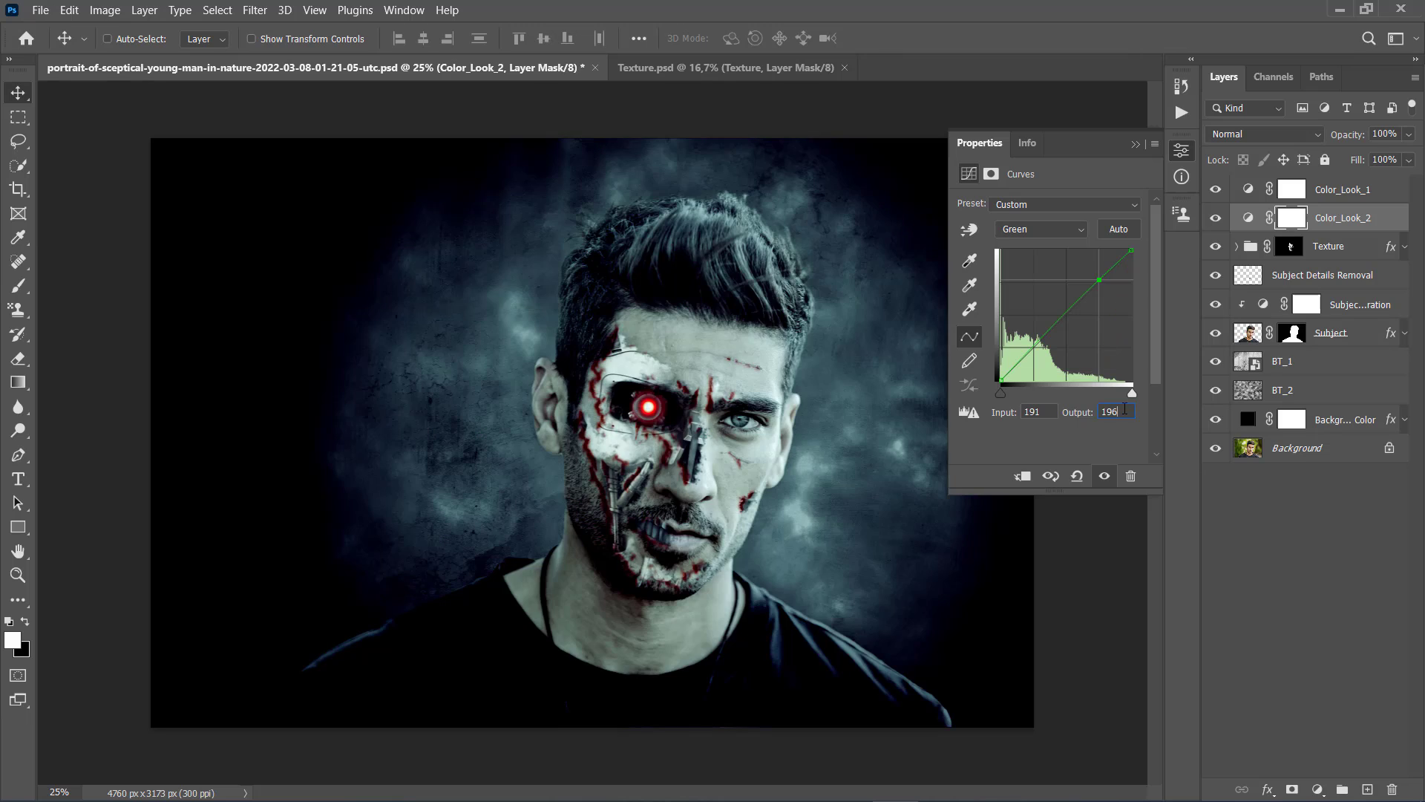
- Add a point to the Blue channel curve of Color_Look_2 with input 59 and output 69
click(1029, 236)
click(1069, 290)
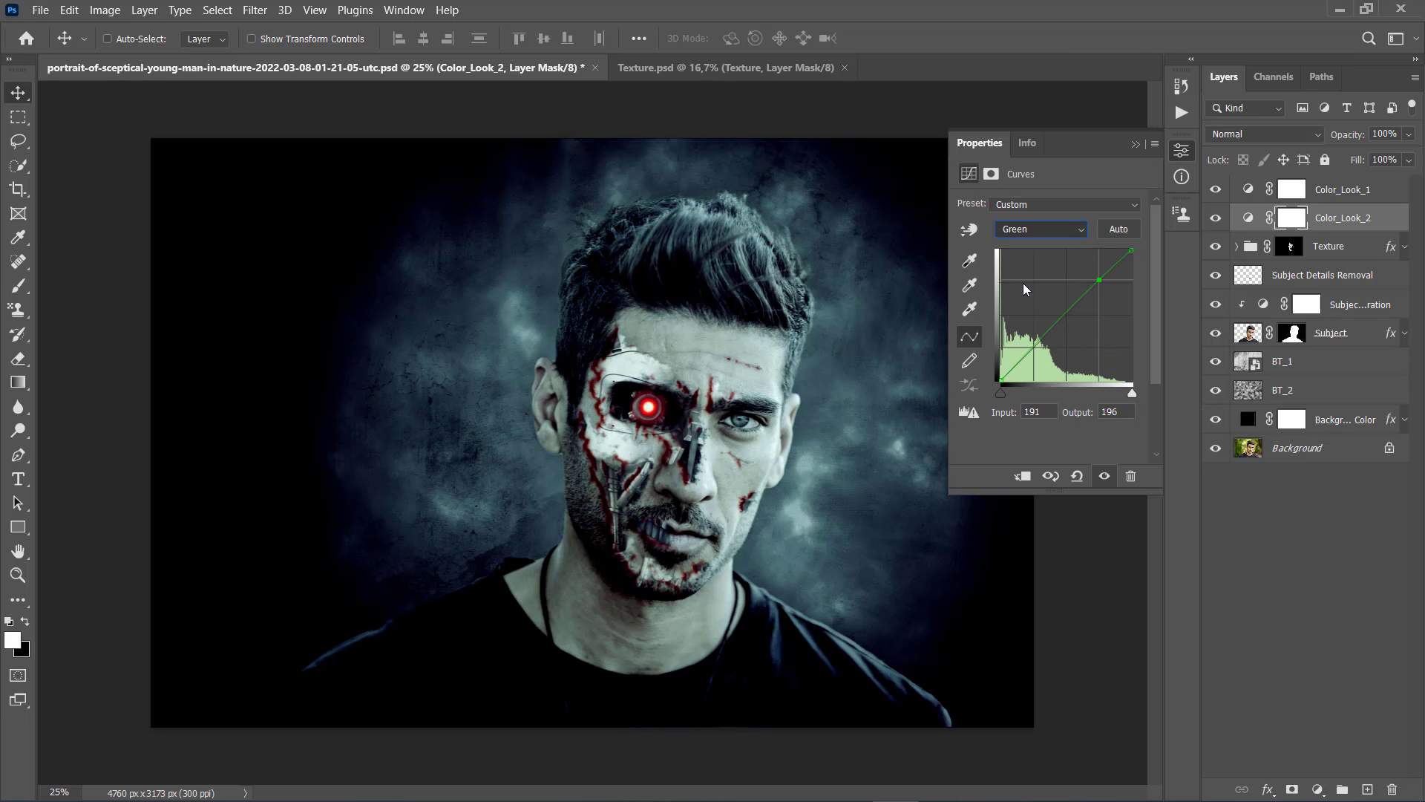
click(1063, 313)
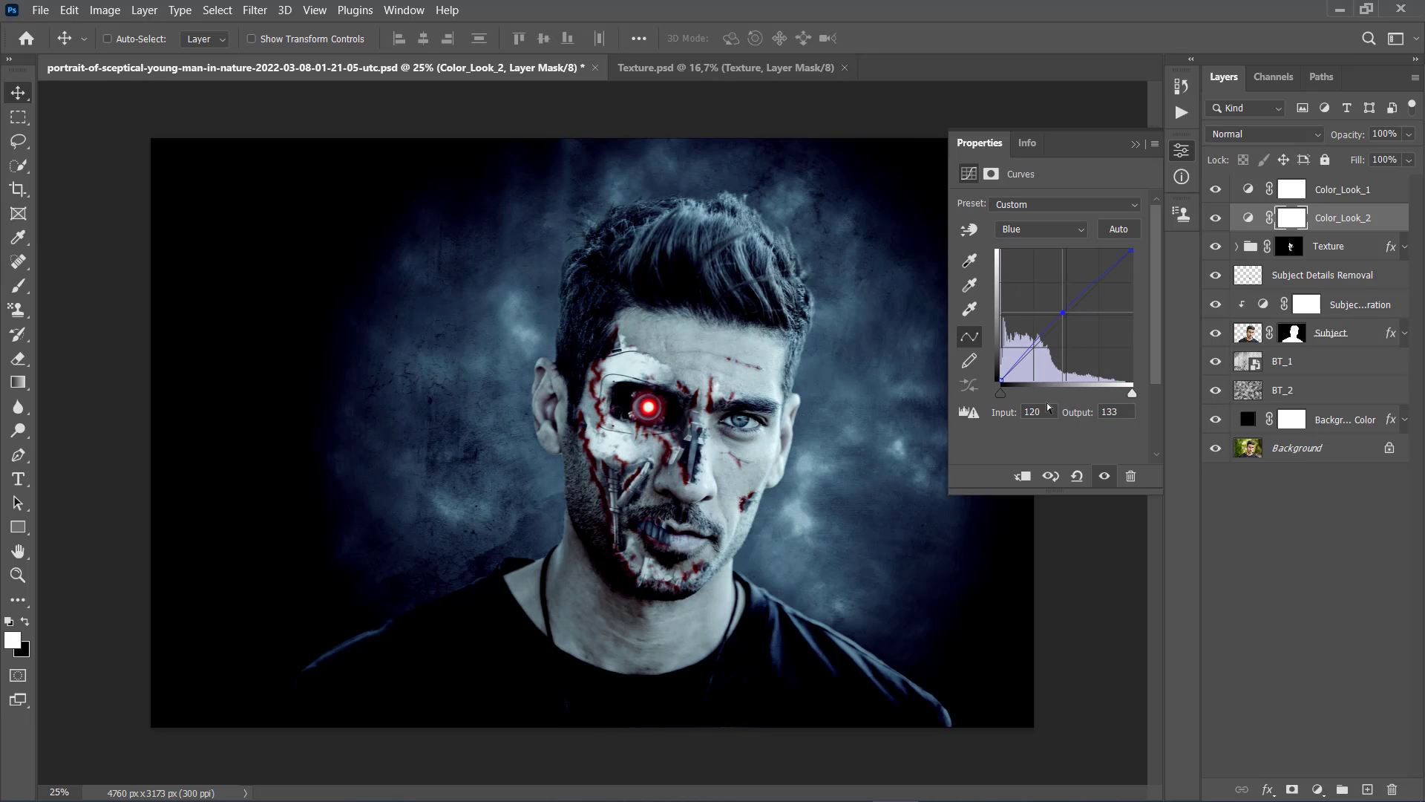
click(1049, 409)
text(59)
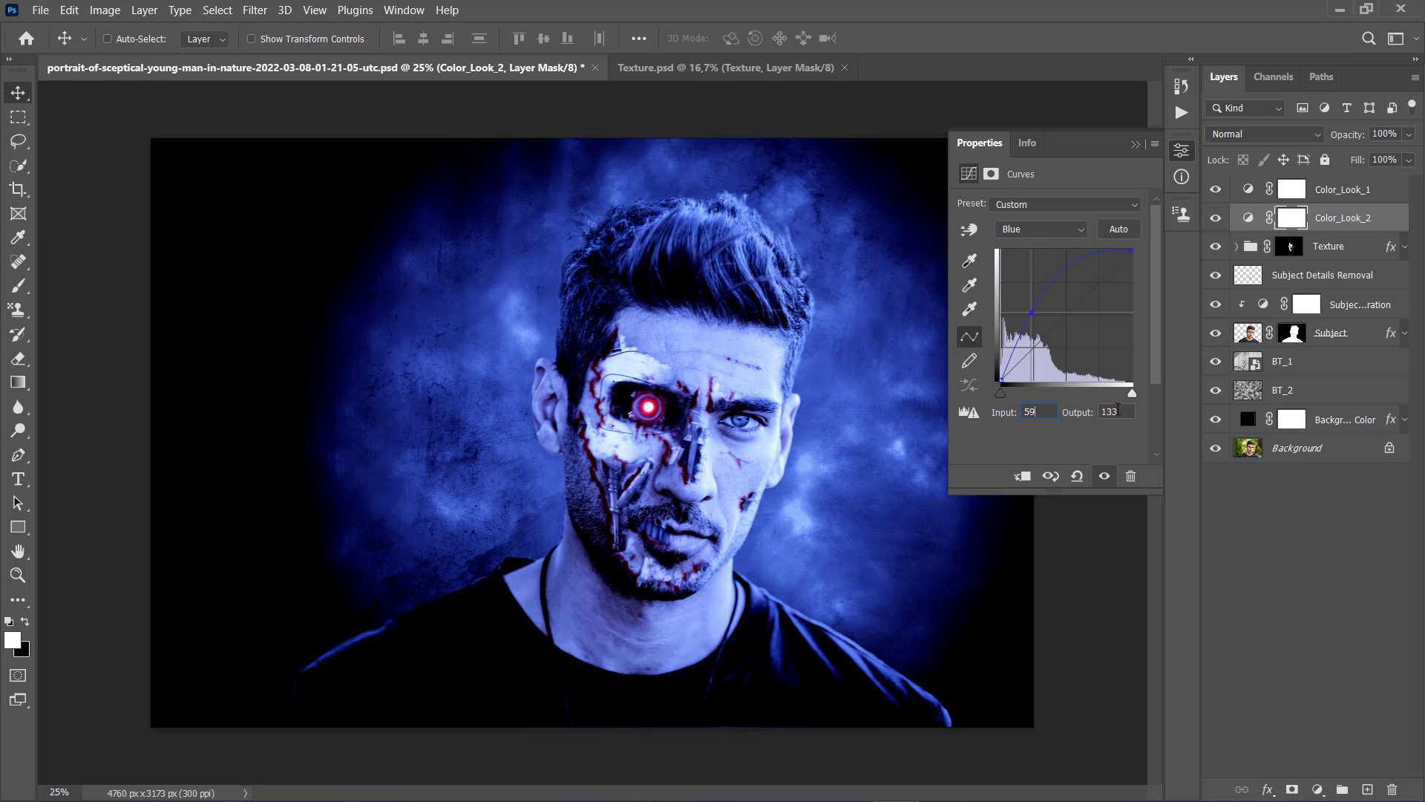
click(1099, 411)
text(69)
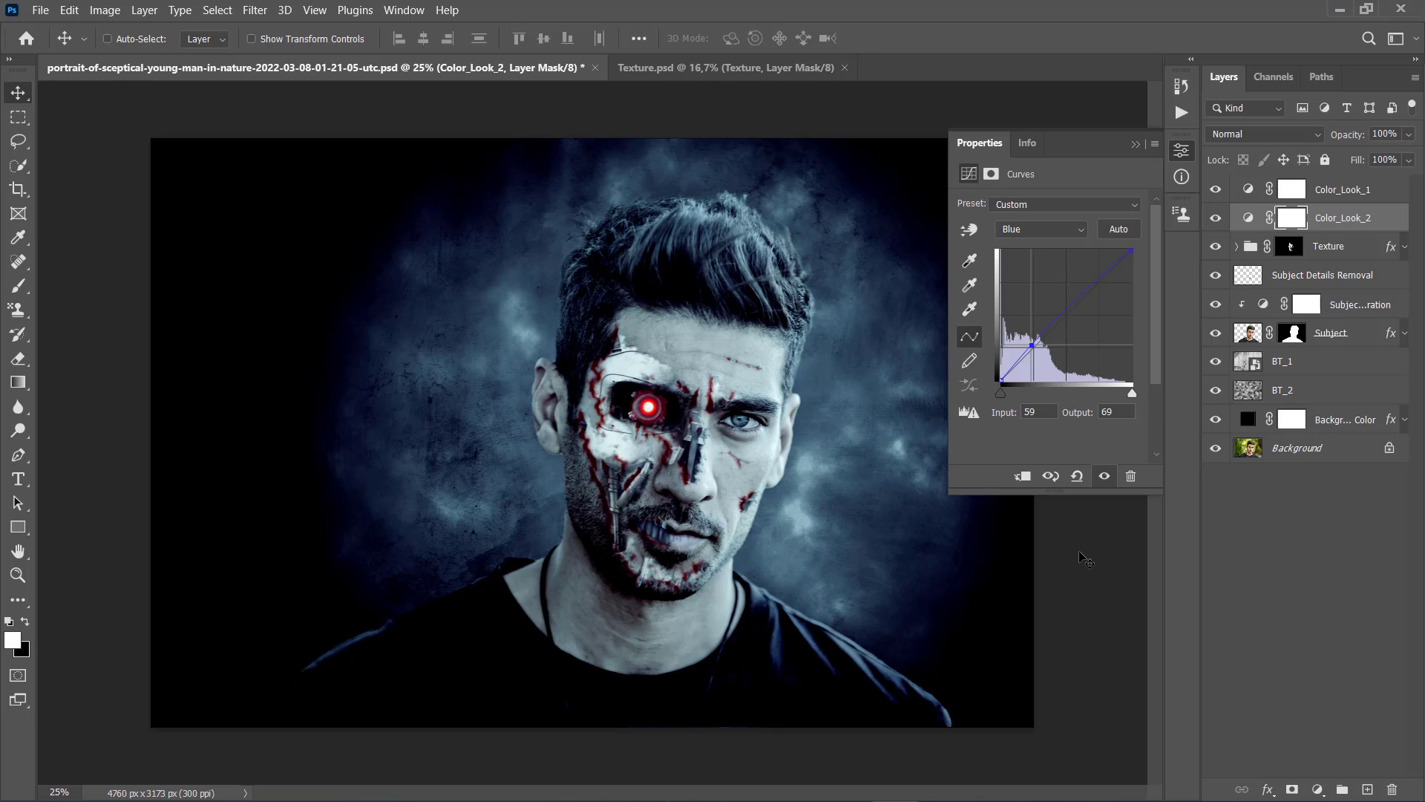
- Create a Levels adjustment layer named Overall Brightness above Color_Look_1 and set its white input level to 245
click(1348, 198)
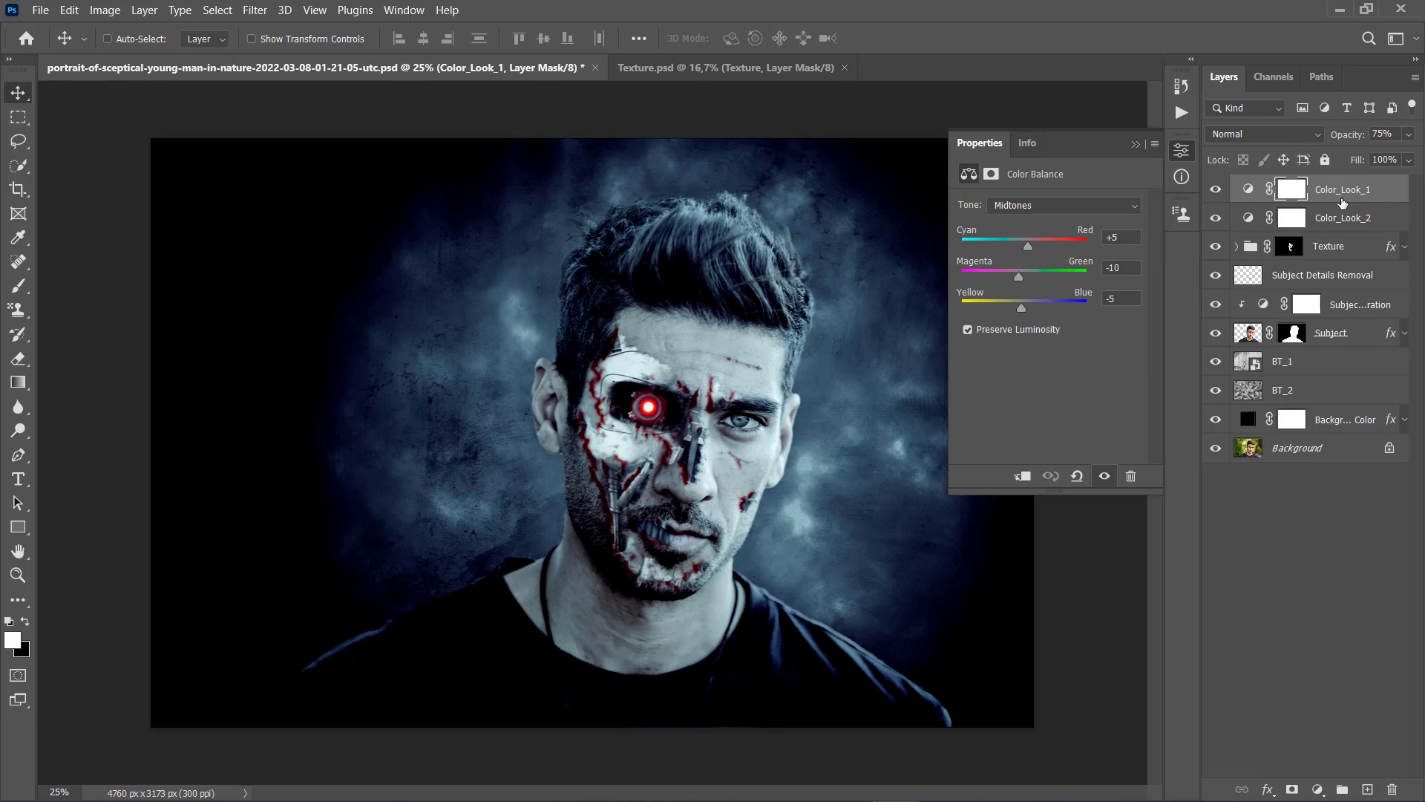
click(144, 9)
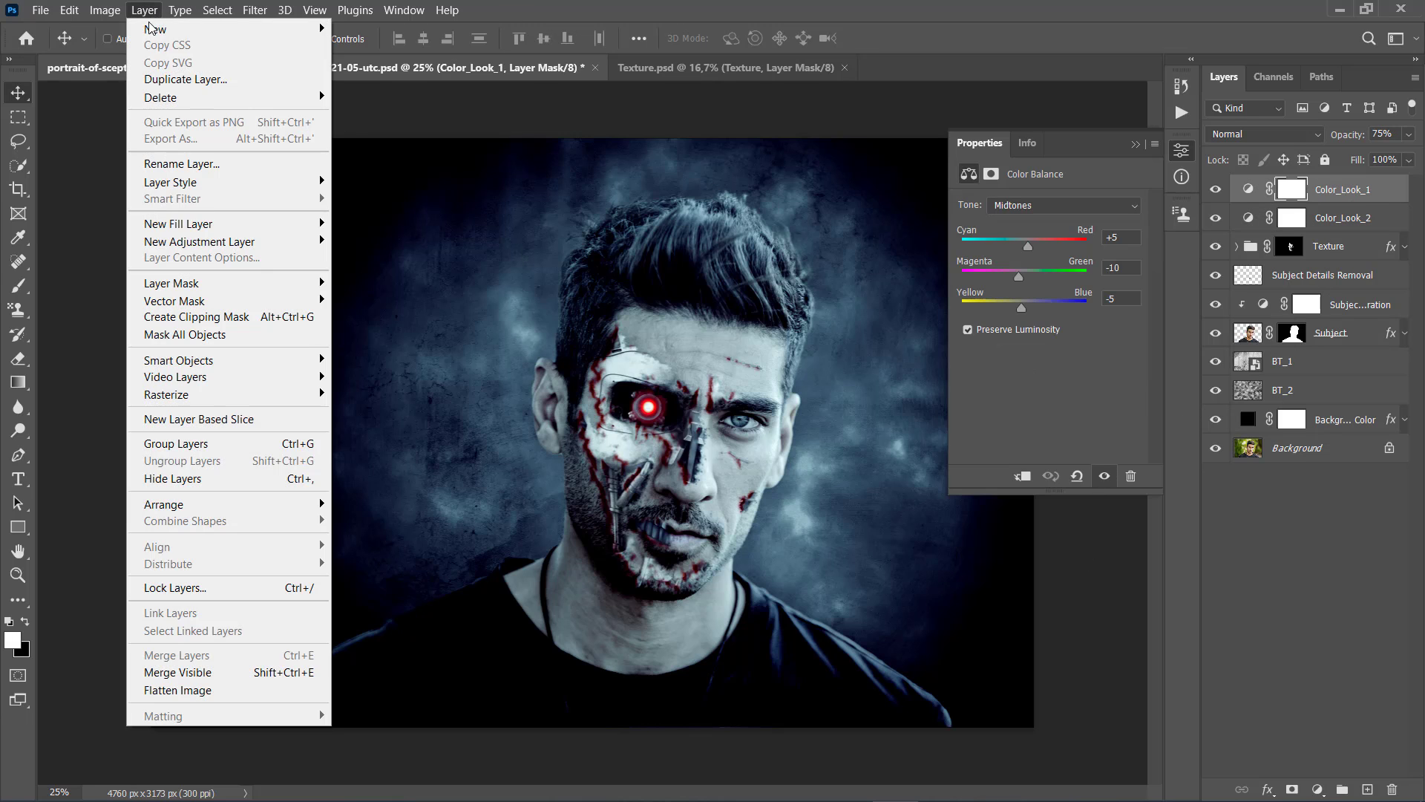
mouse_move(188, 243)
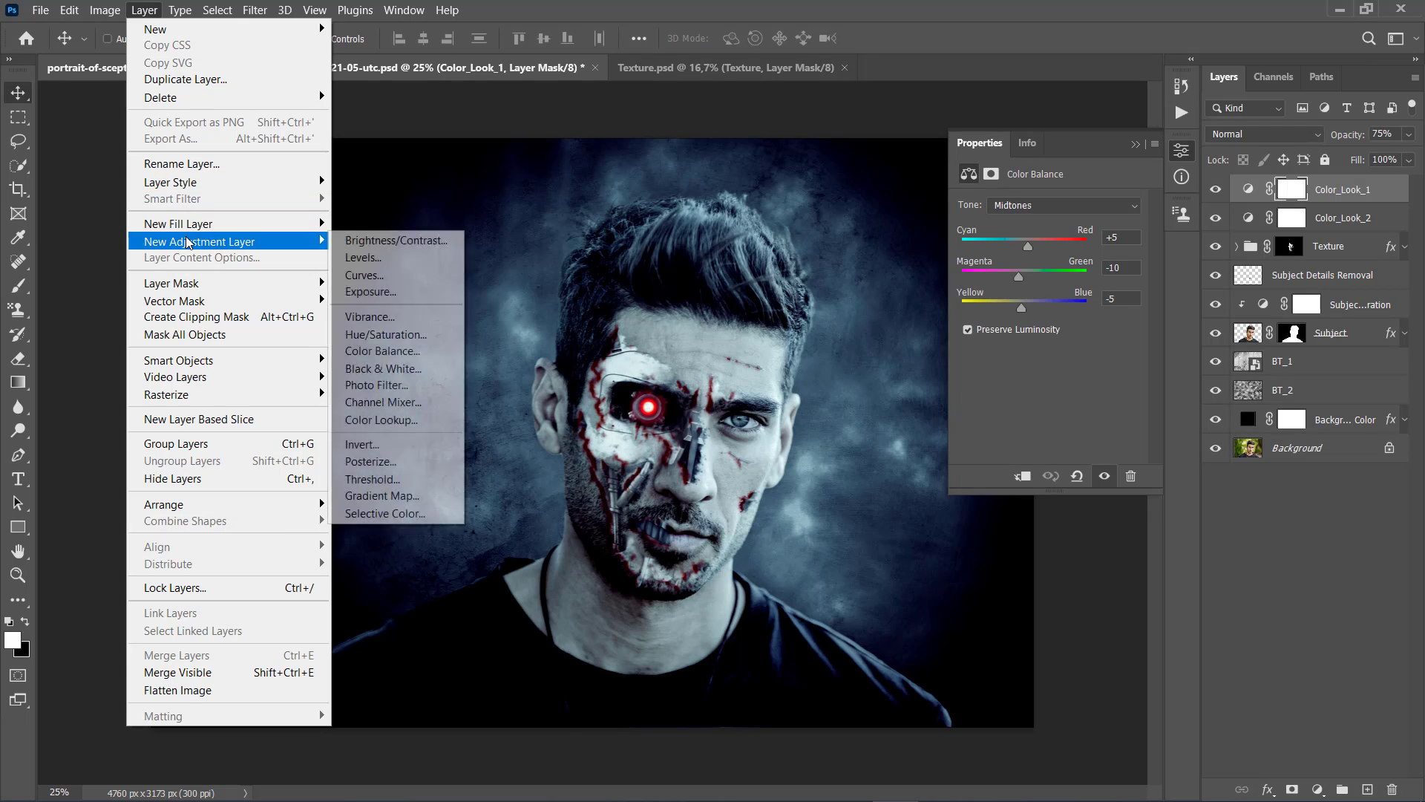
click(364, 258)
text(Ov)
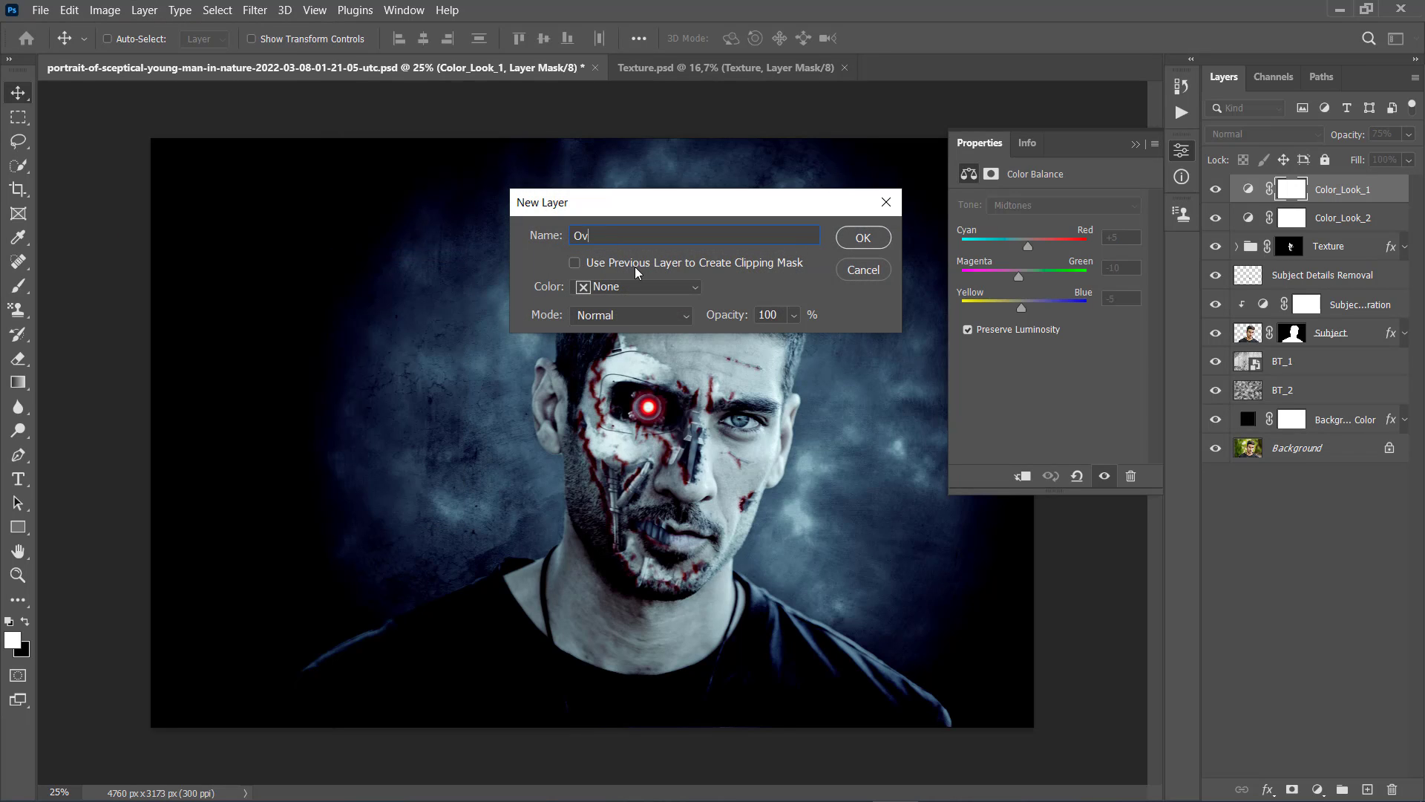
text(erall Brightness)
click(863, 237)
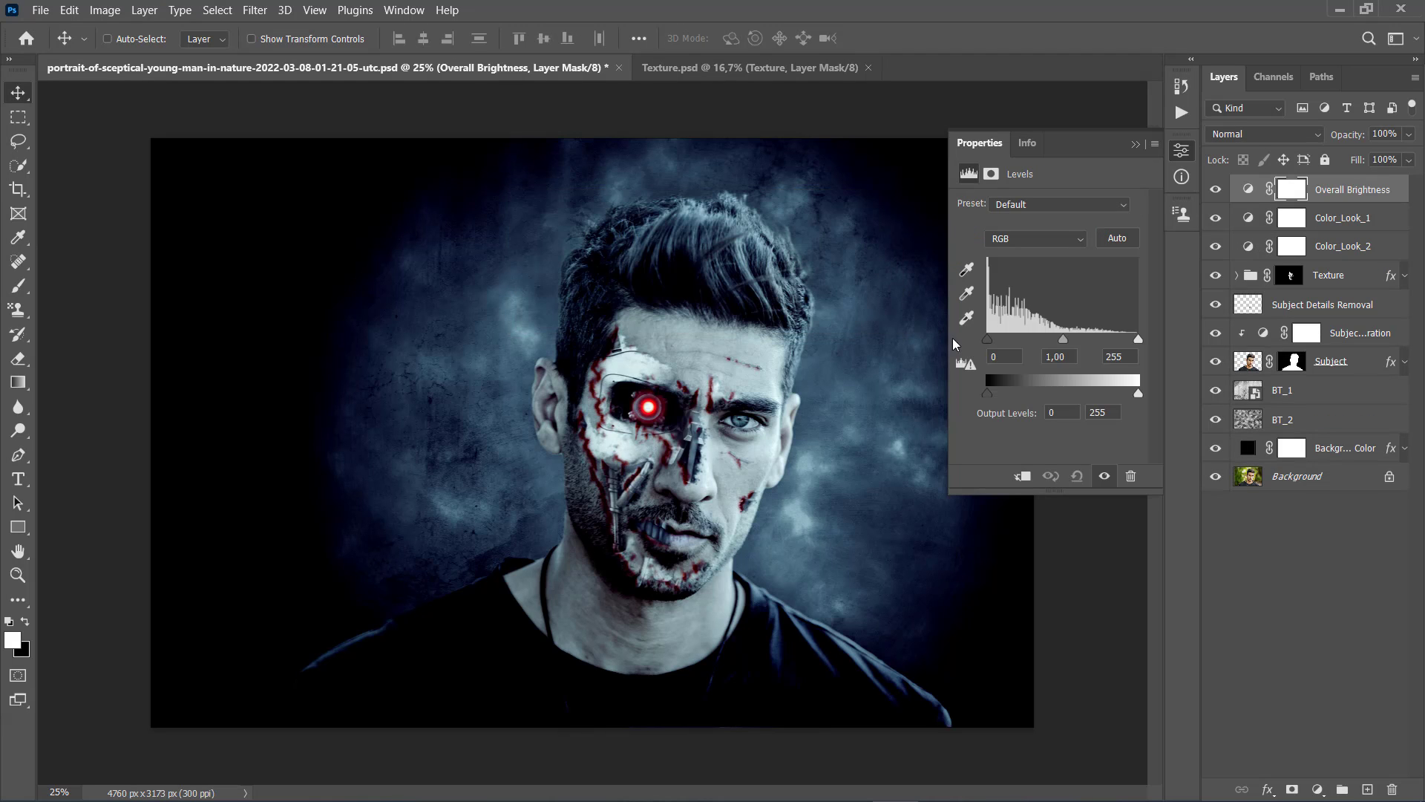
key(shift+Down)
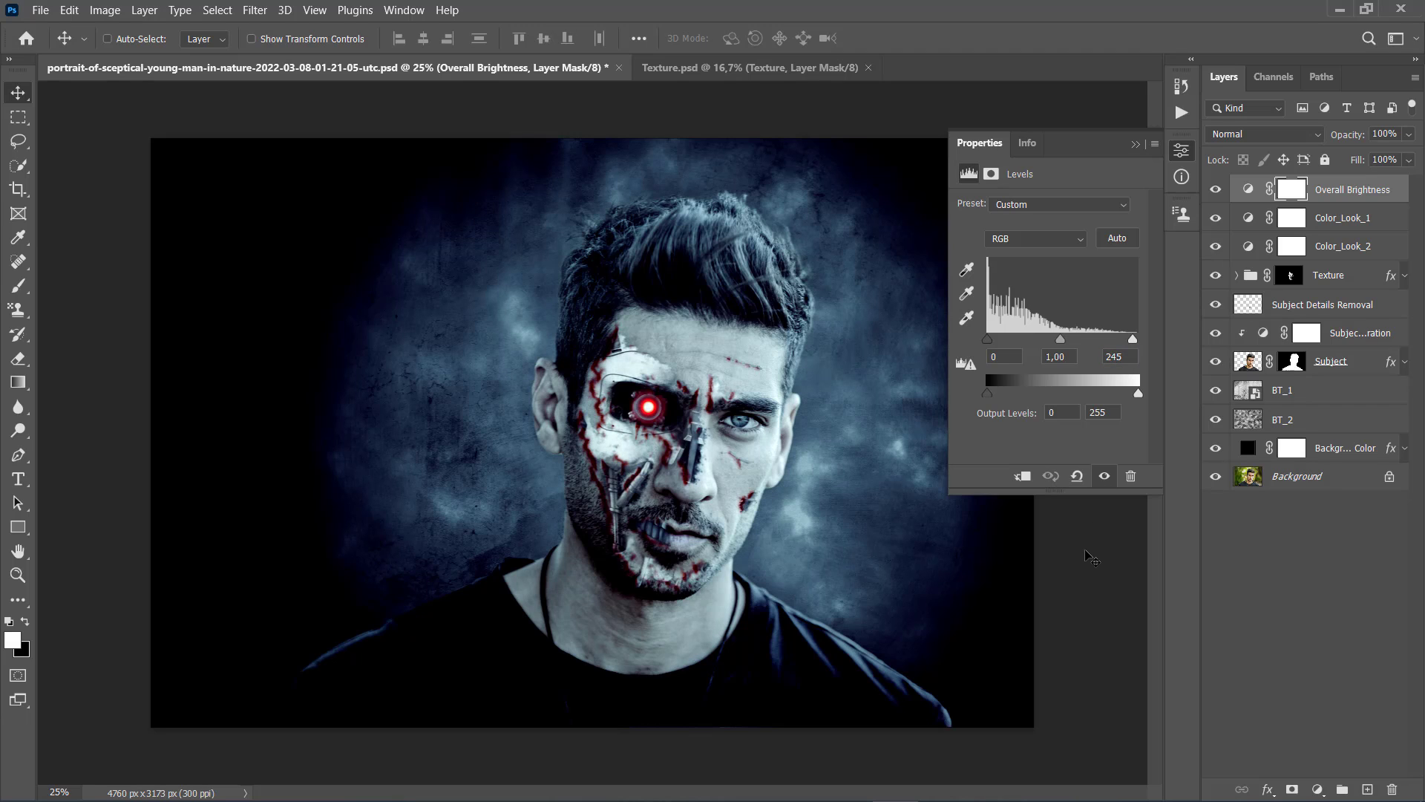
- Swap the foreground and background colors, then create a black-to-white Gradient Map adjustment layer named Overall Contrast above Overall Brightness
key(x)
click(144, 10)
mouse_move(183, 243)
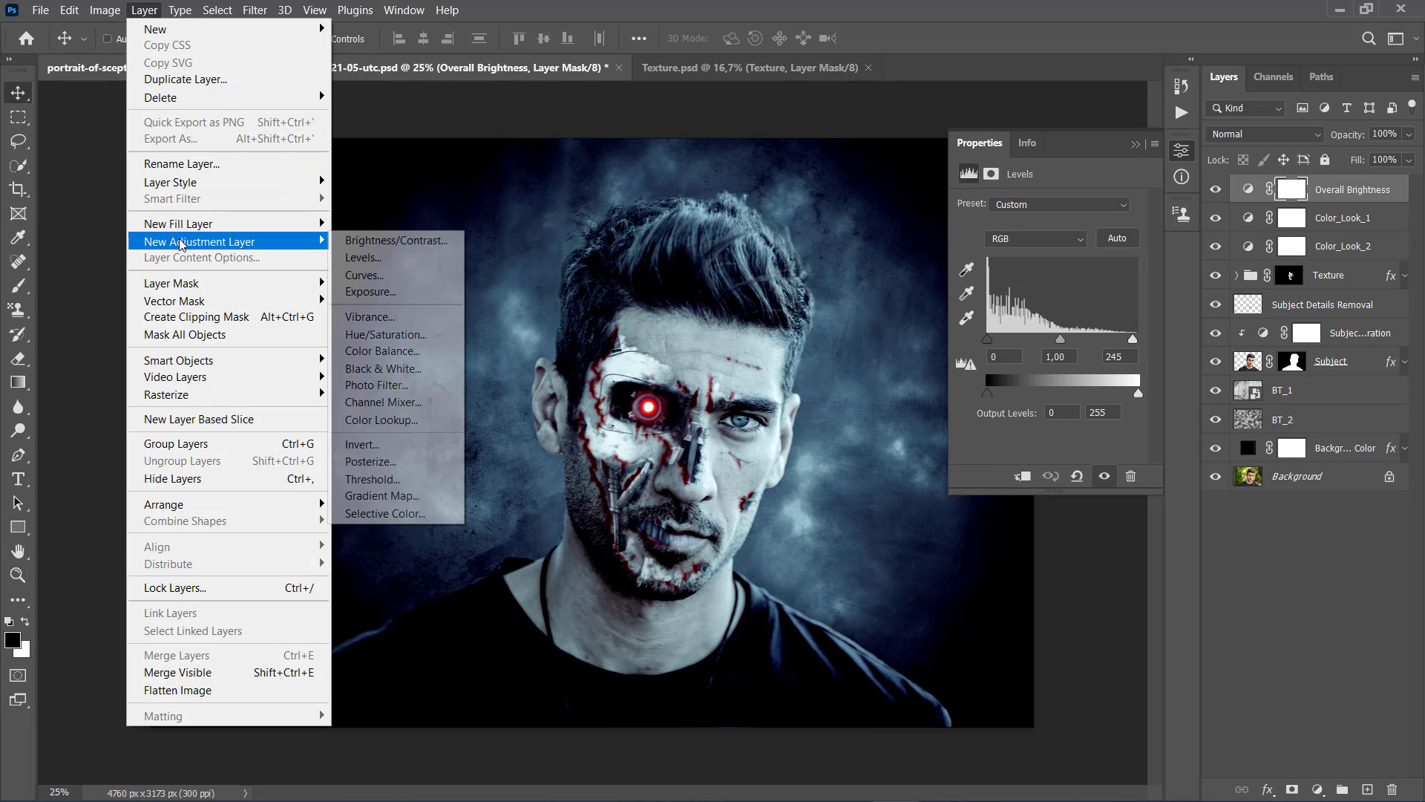
click(382, 495)
text(O)
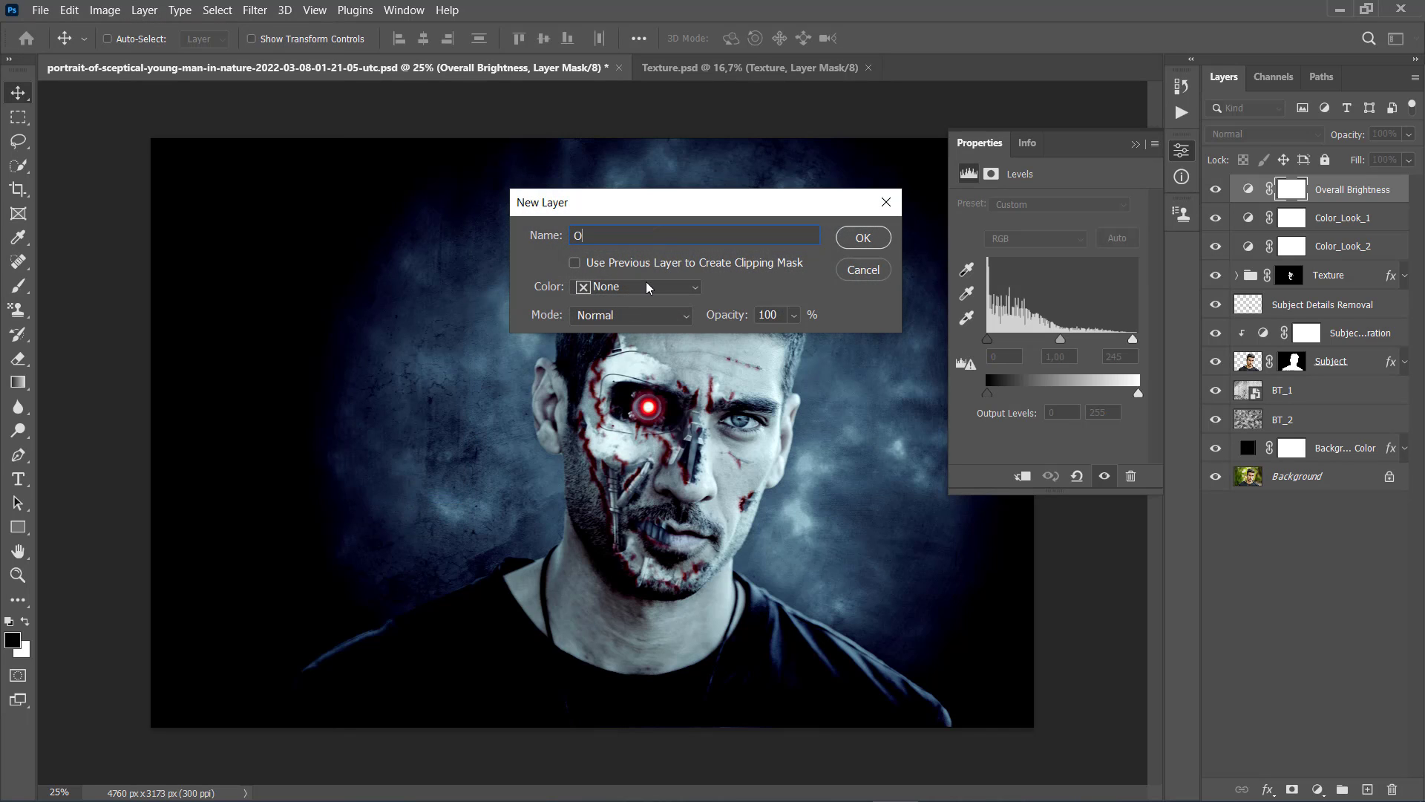
text(verall Contrast)
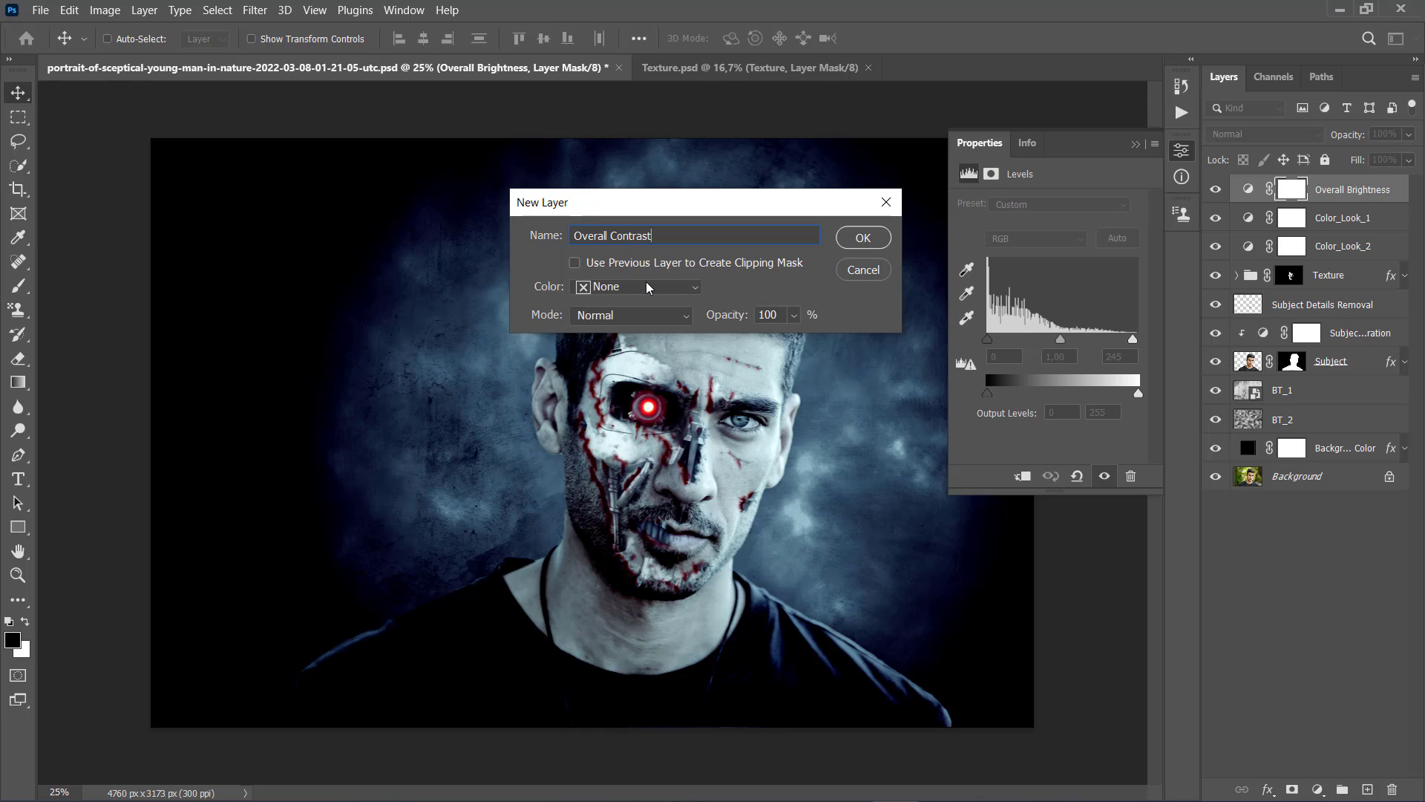
click(859, 243)
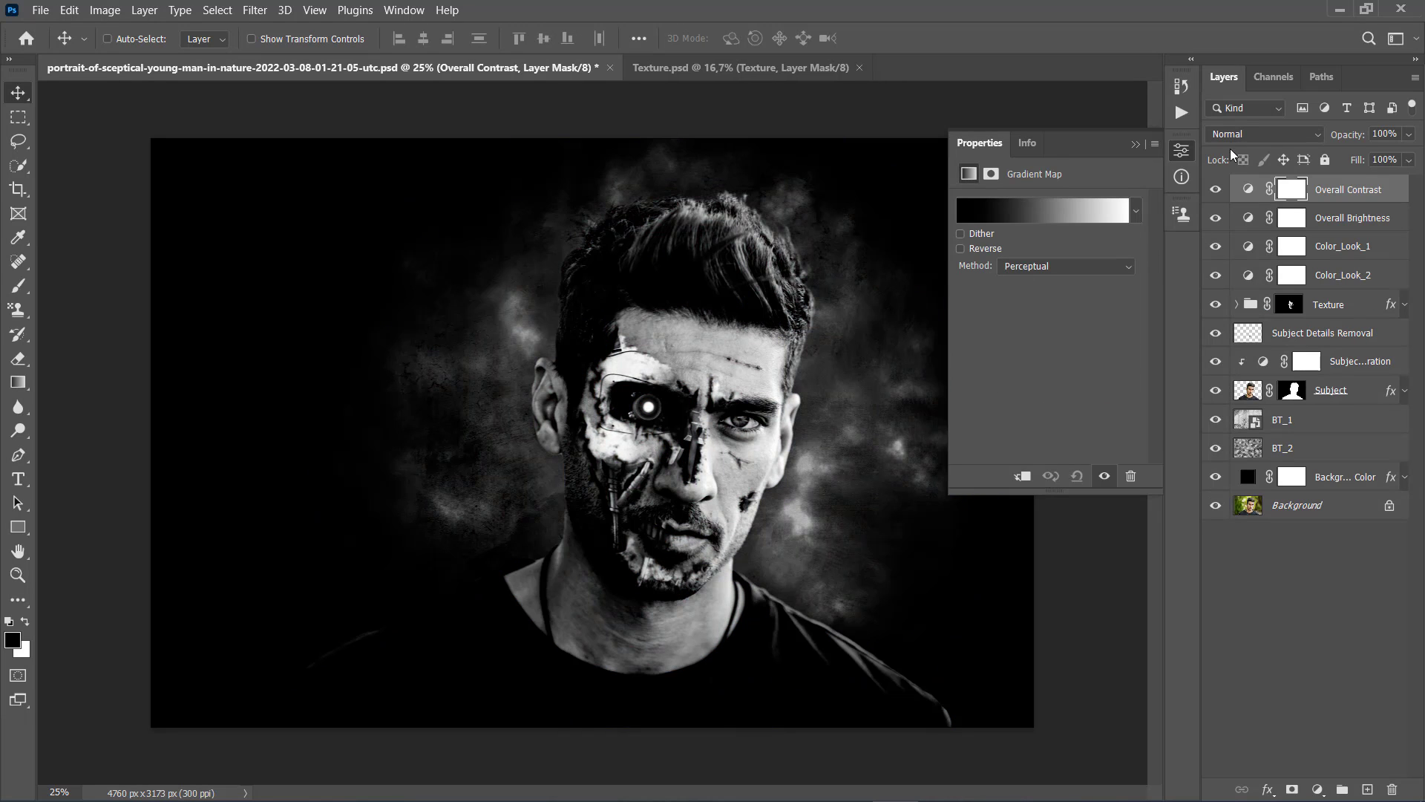
- Set the Overall Contrast layer's blend mode to Luminosity and its opacity to 25%
click(1232, 142)
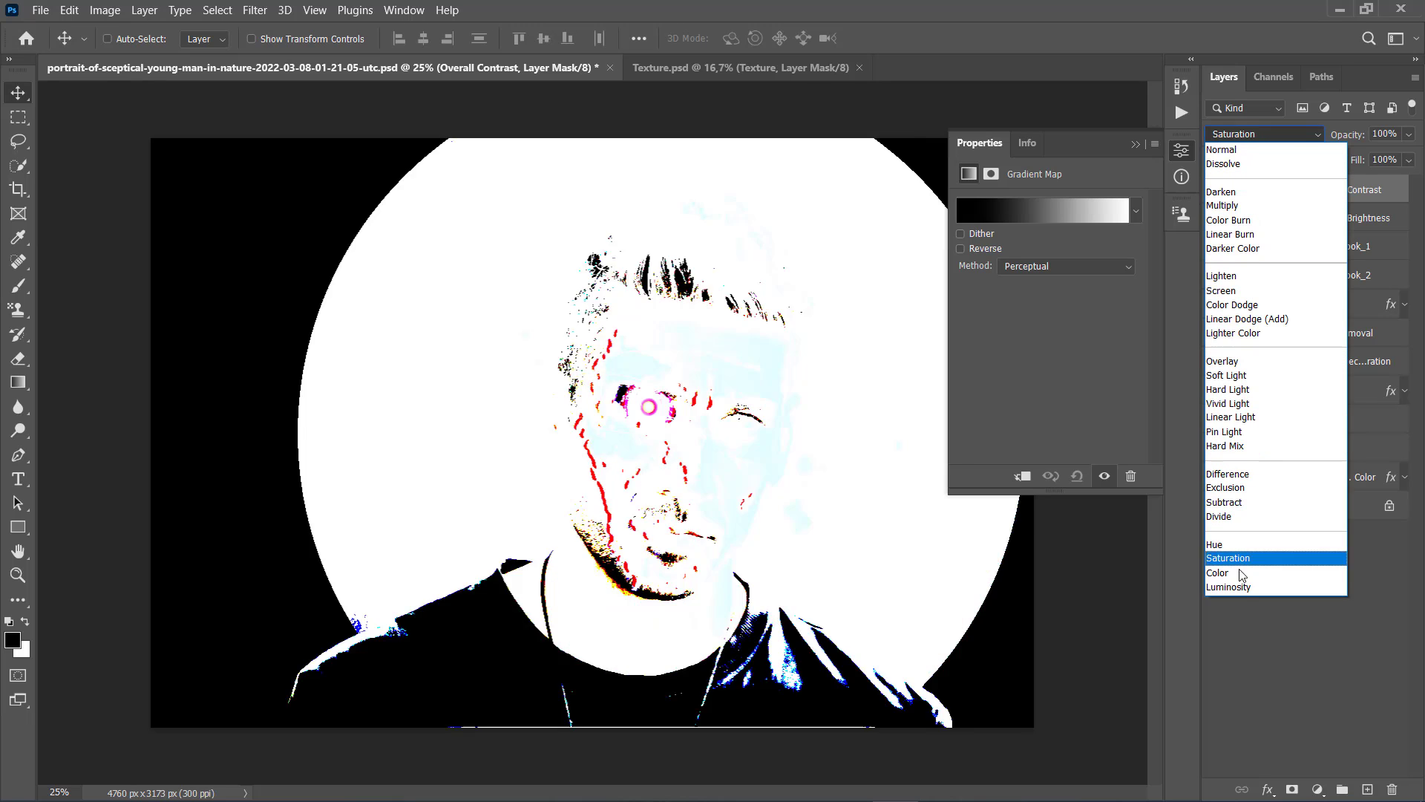
click(1234, 586)
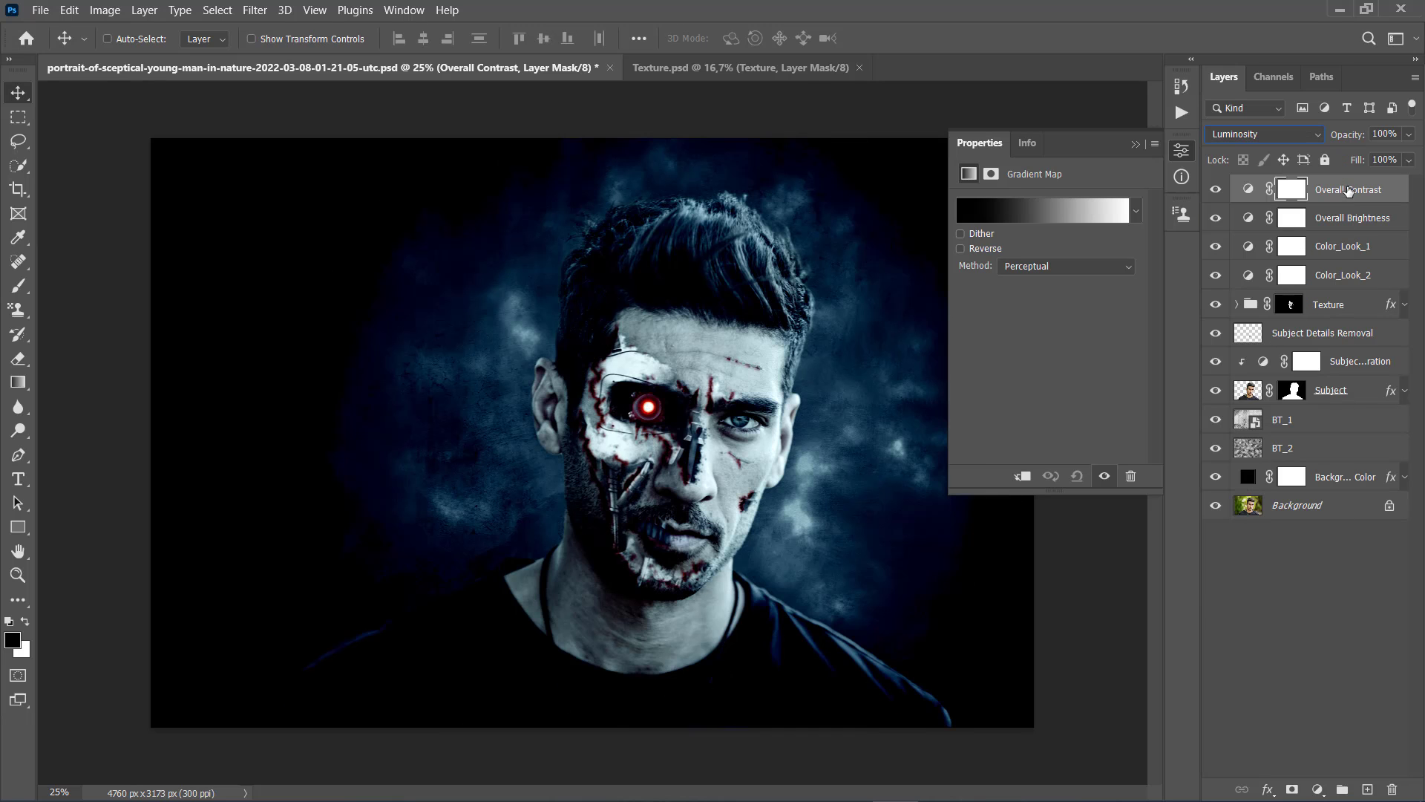
click(1387, 134)
text(25)
key(Return)
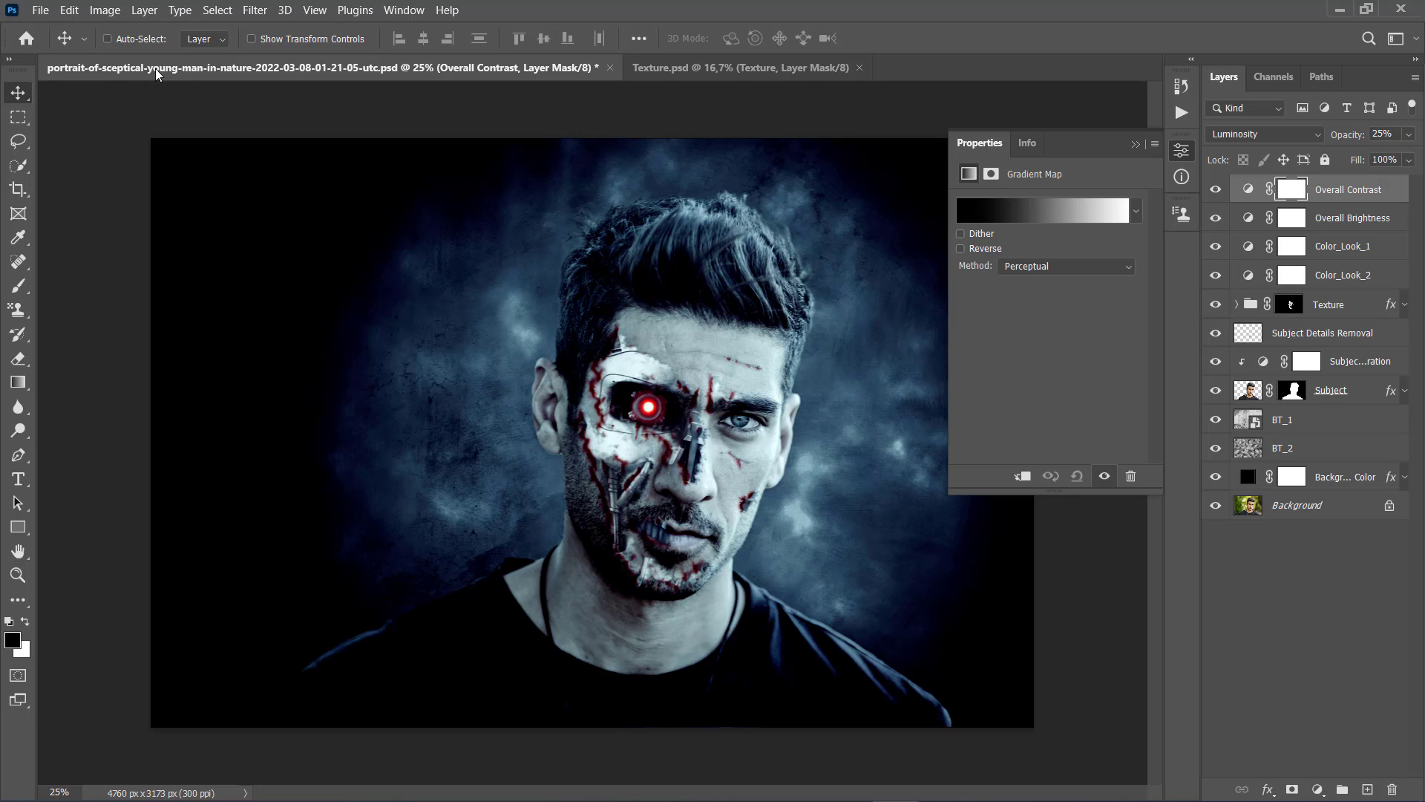
- Create a Vibrance adjustment layer named Overall Vibrance/Saturation above the Overall Contrast layer
click(144, 10)
mouse_move(177, 244)
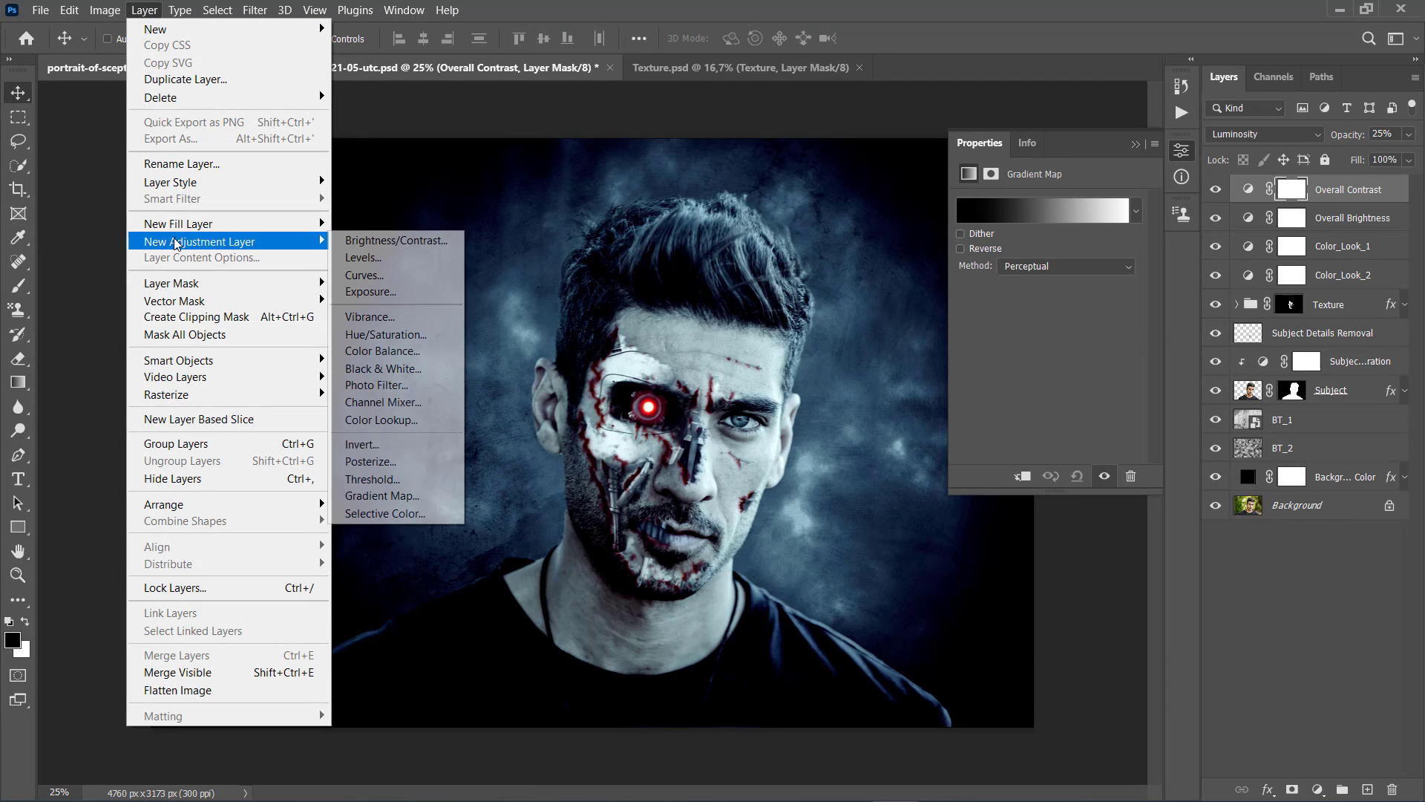
click(392, 323)
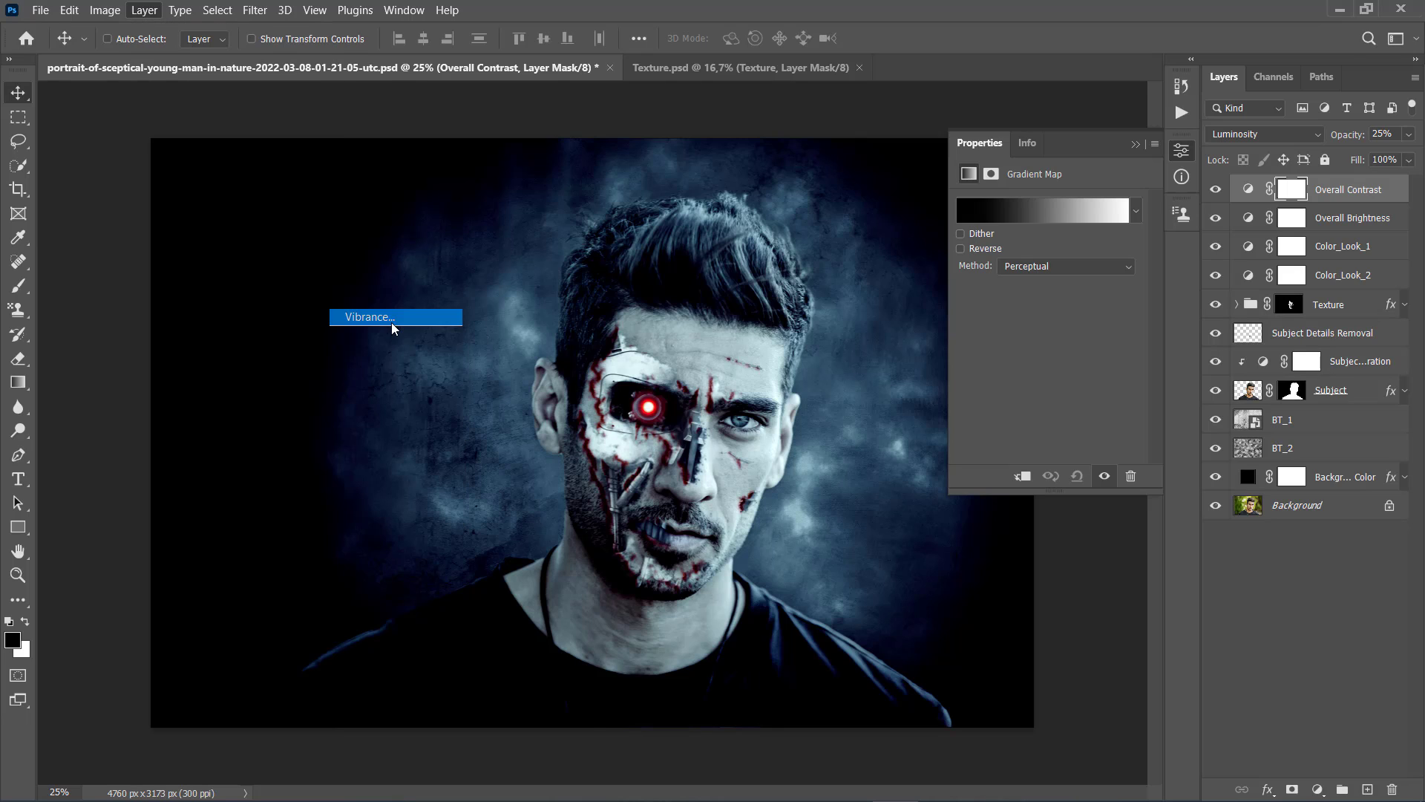
text(Ove)
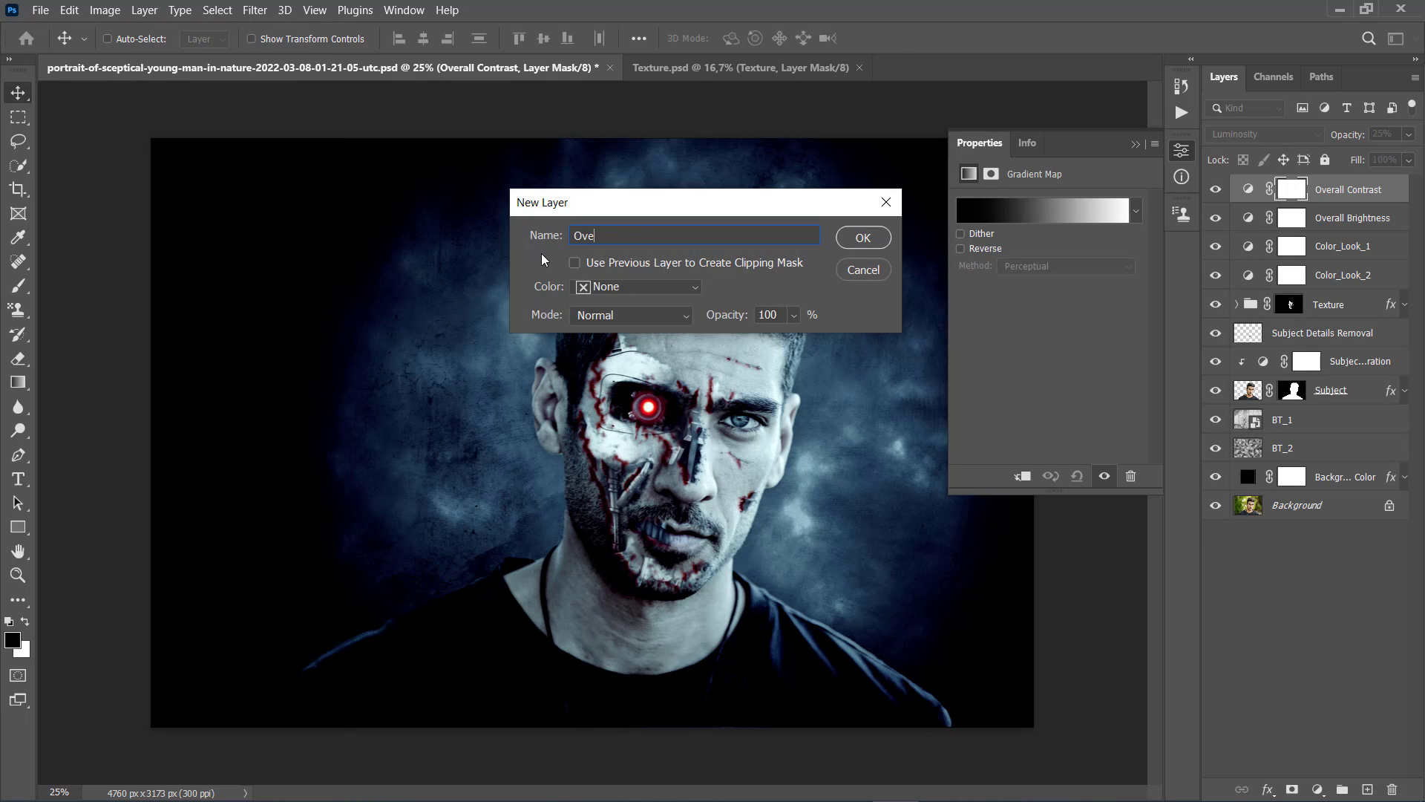
text(rall Vibranc)
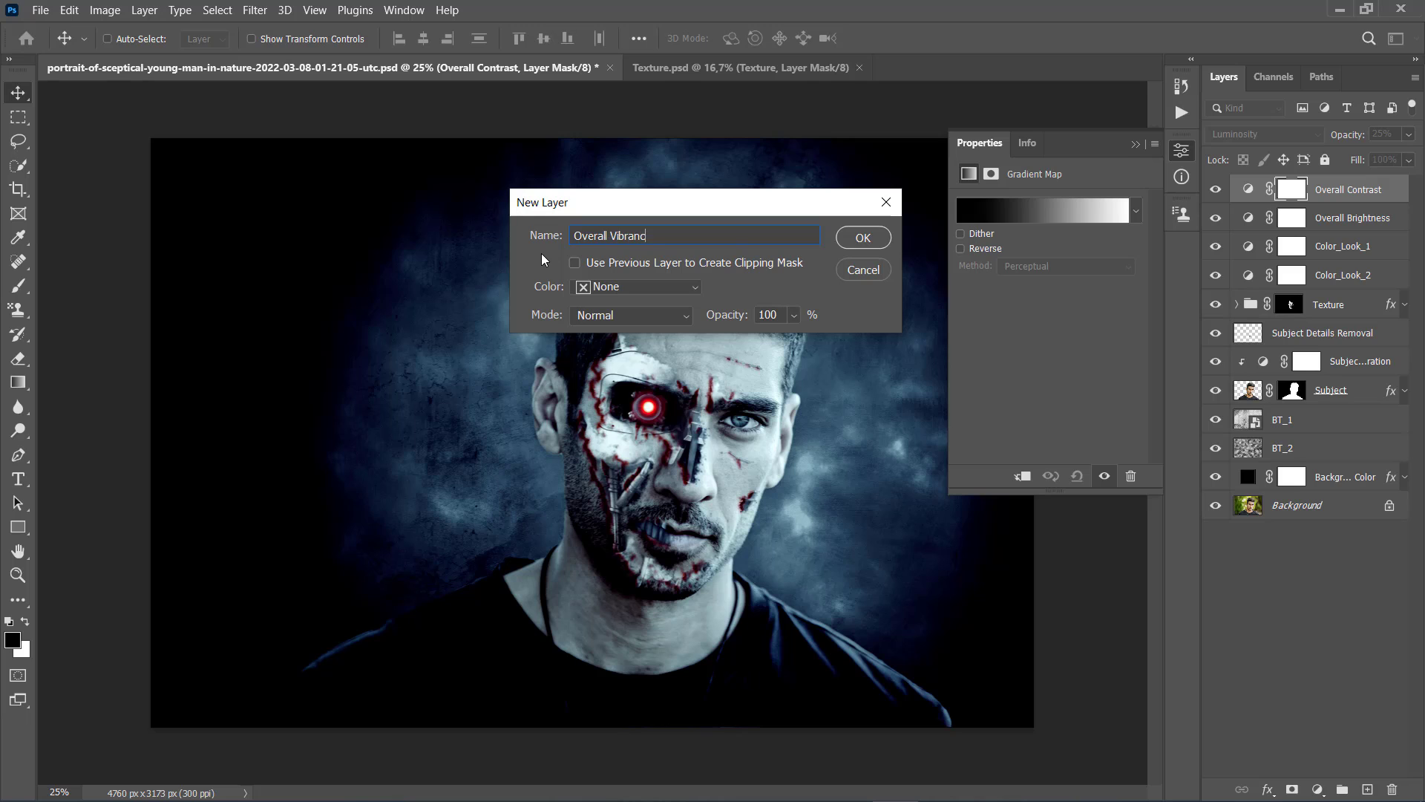
text(e/Saturation)
click(854, 239)
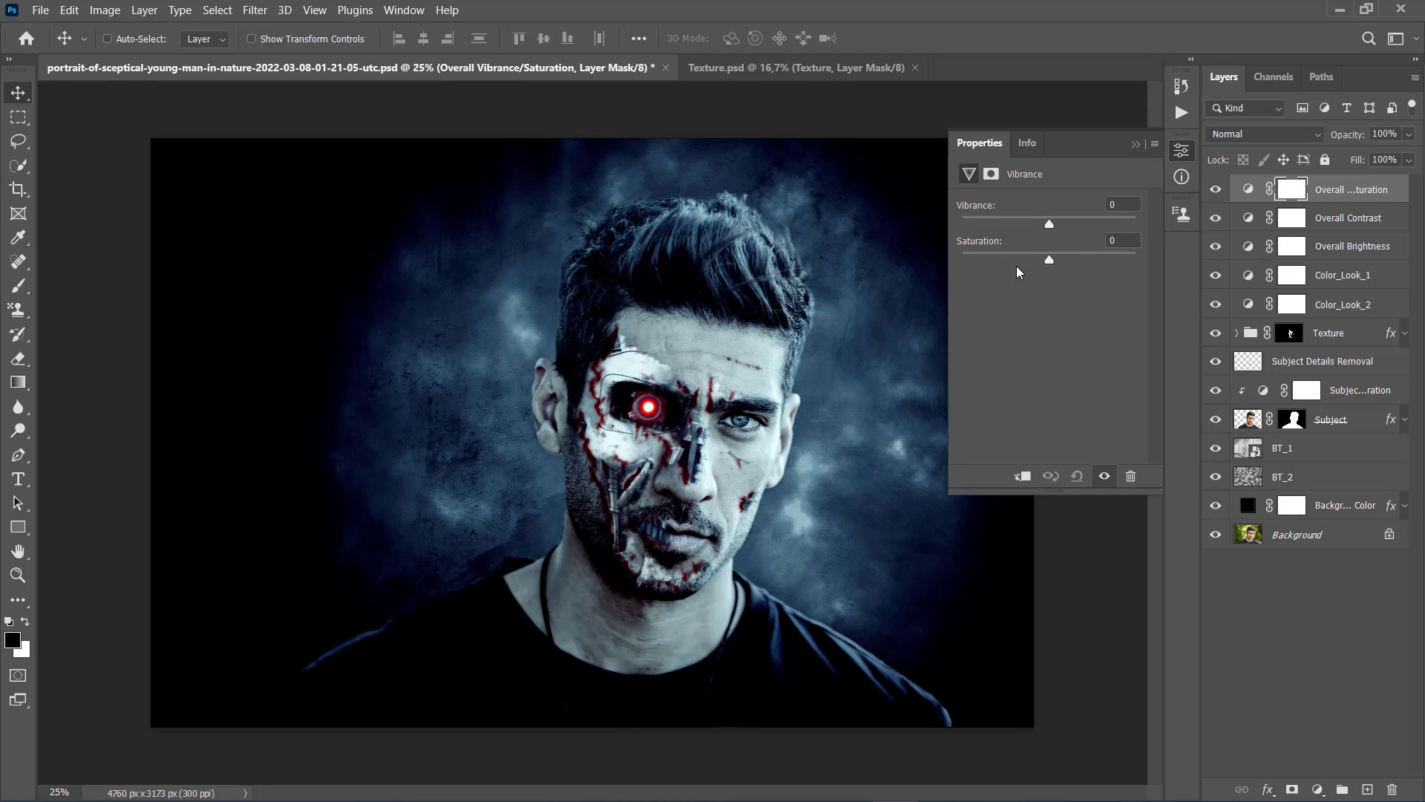
- Set the vibrance to 20 and the saturation to 10 on the Overall Vibrance/Saturation layer
text(20)
click(1112, 239)
text(10)
key(Return)
- Stamp all visible layers into a new layer on top and apply a High Pass filter with a 2-pixel radius
key(ctrl+shift+alt+e)
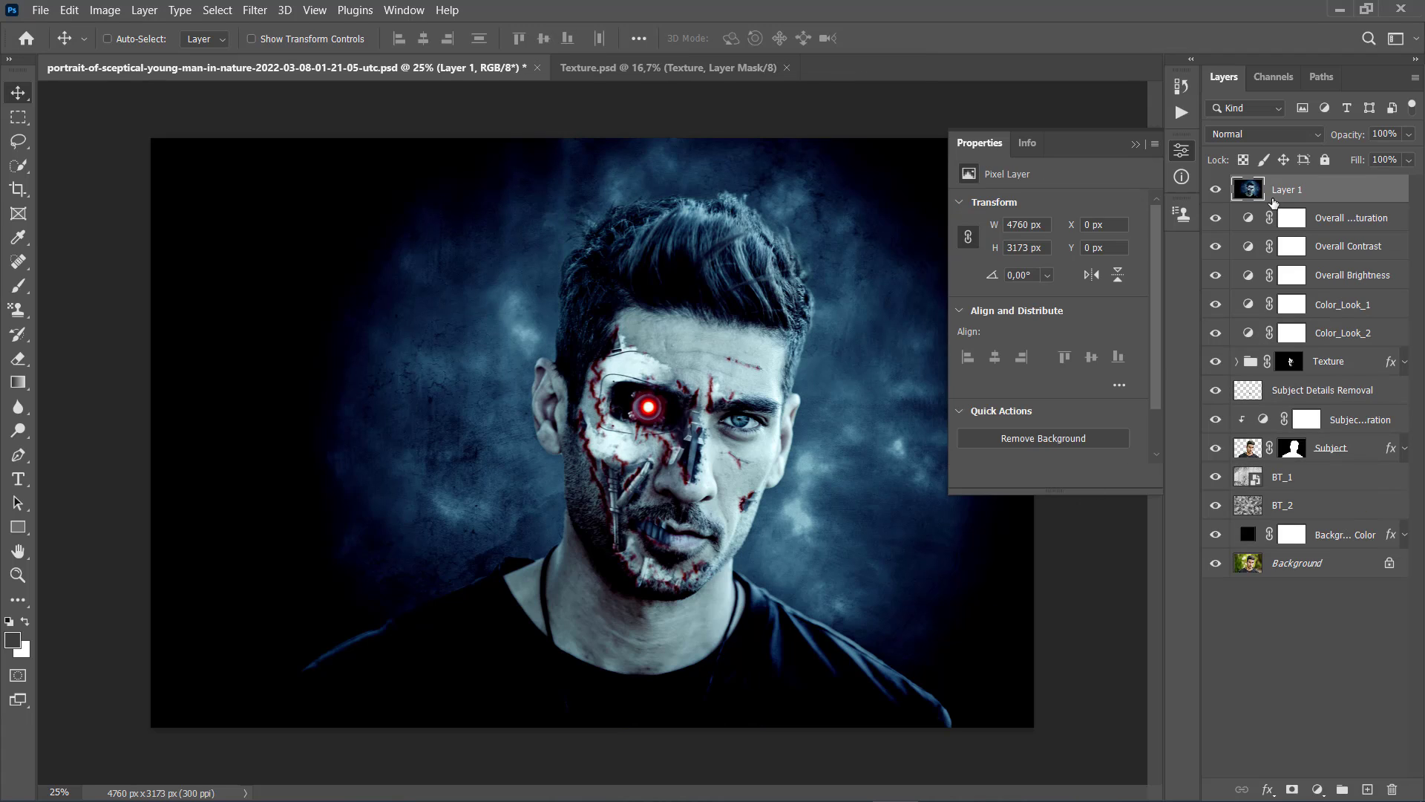
click(1136, 146)
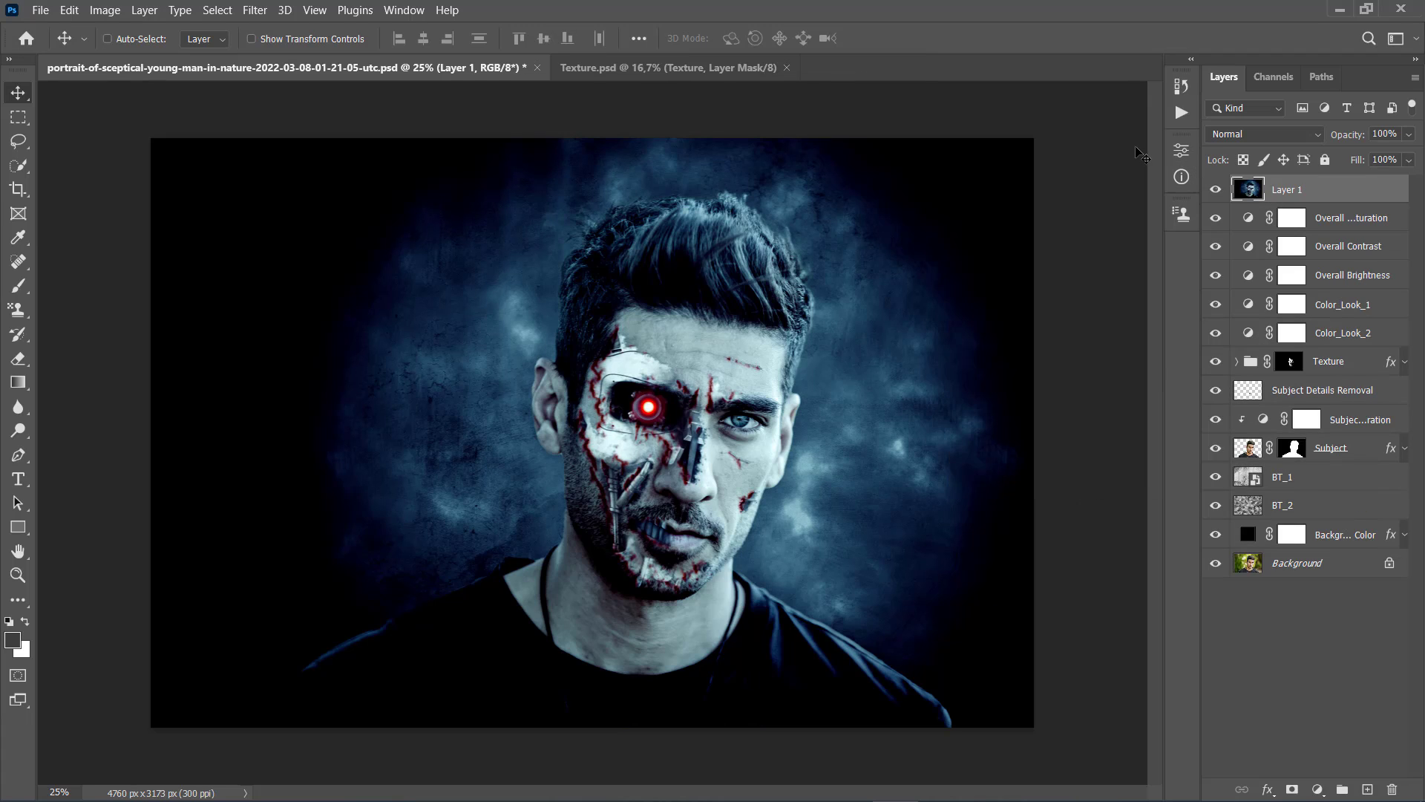
click(255, 10)
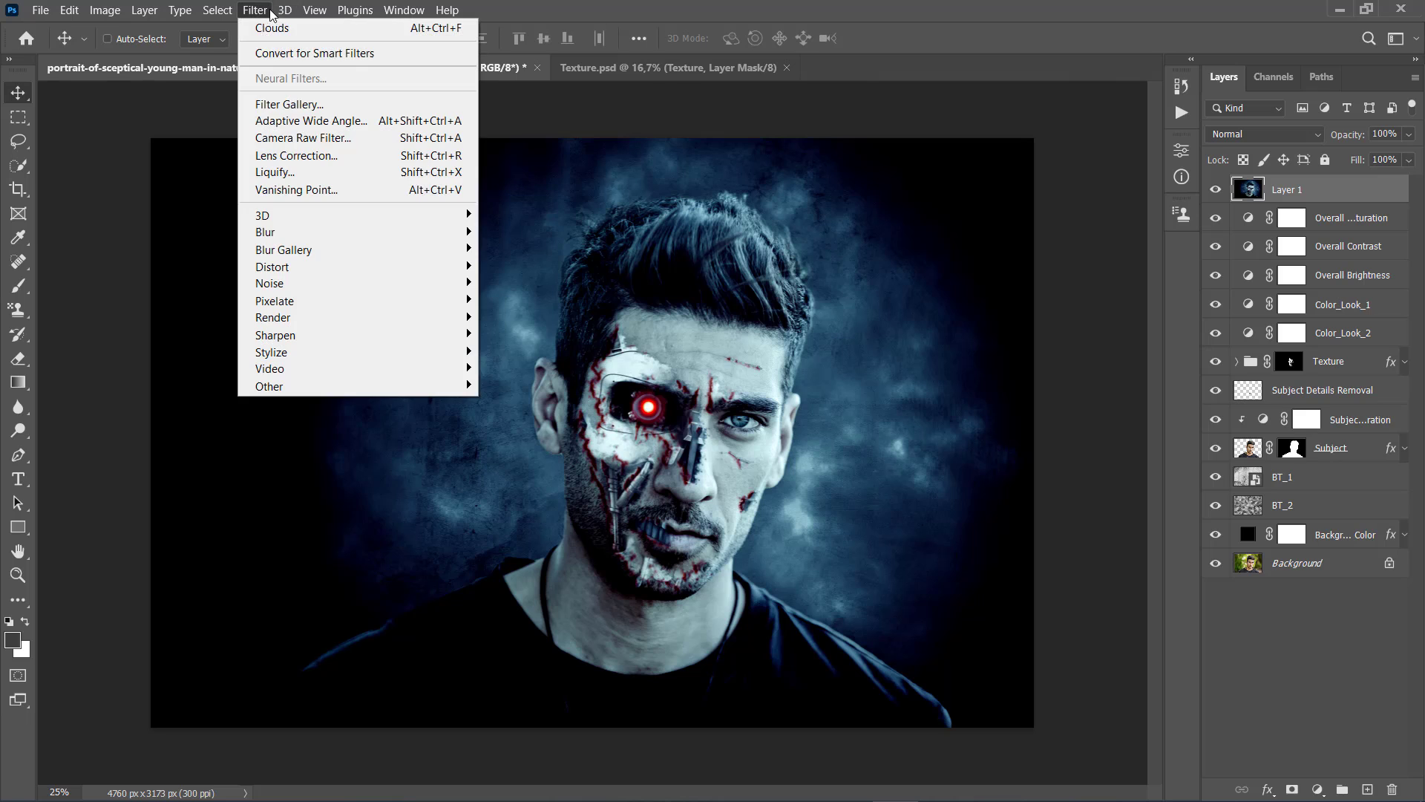
mouse_move(461, 386)
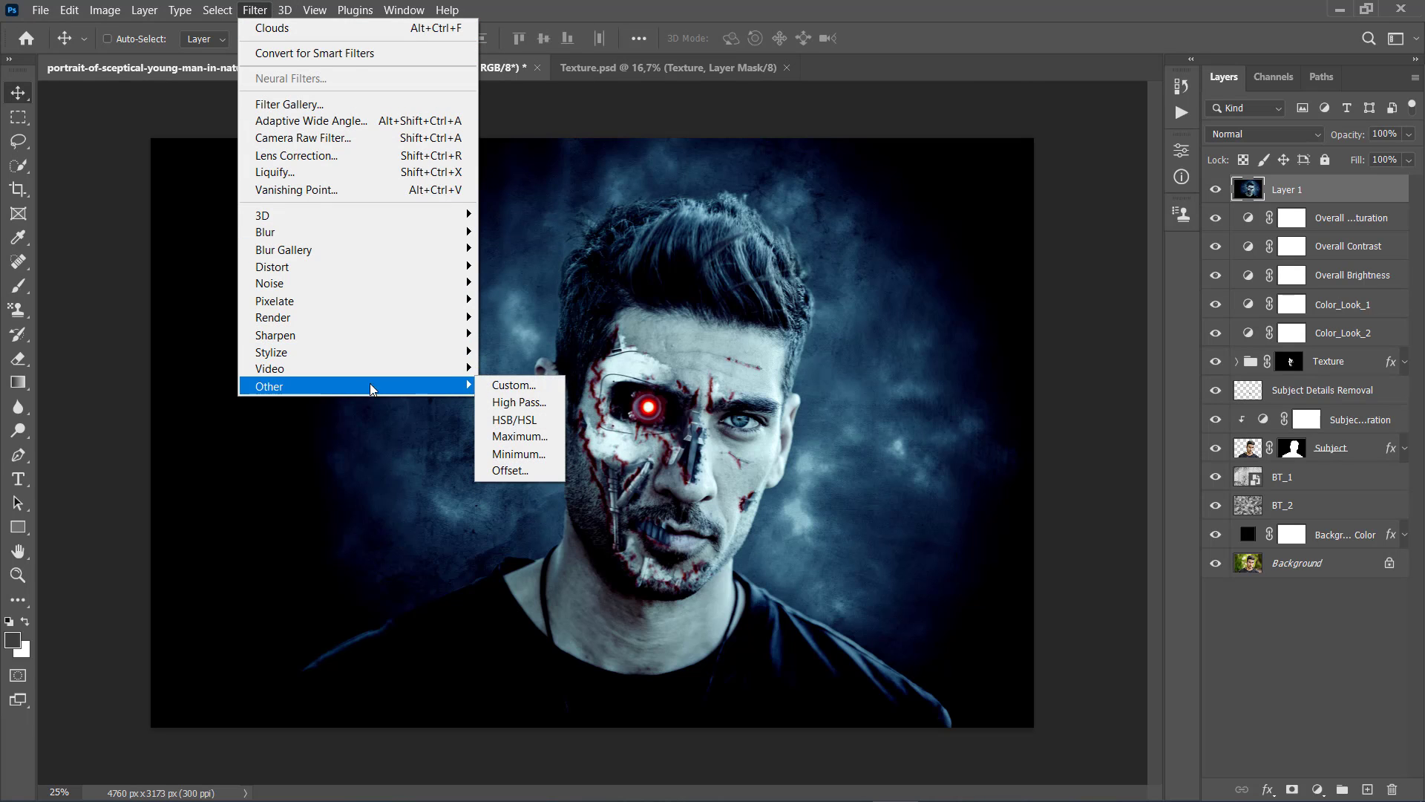
click(524, 404)
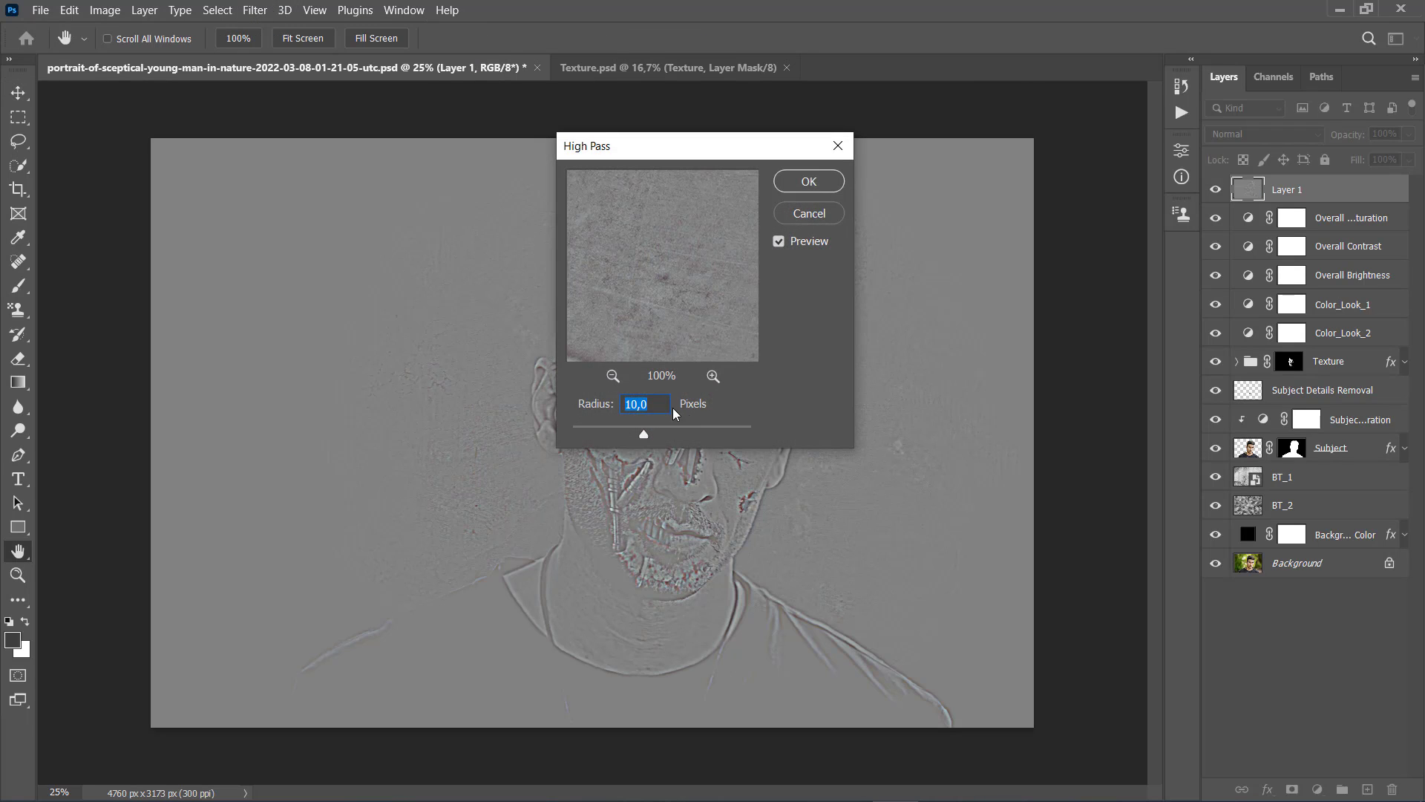
text(2)
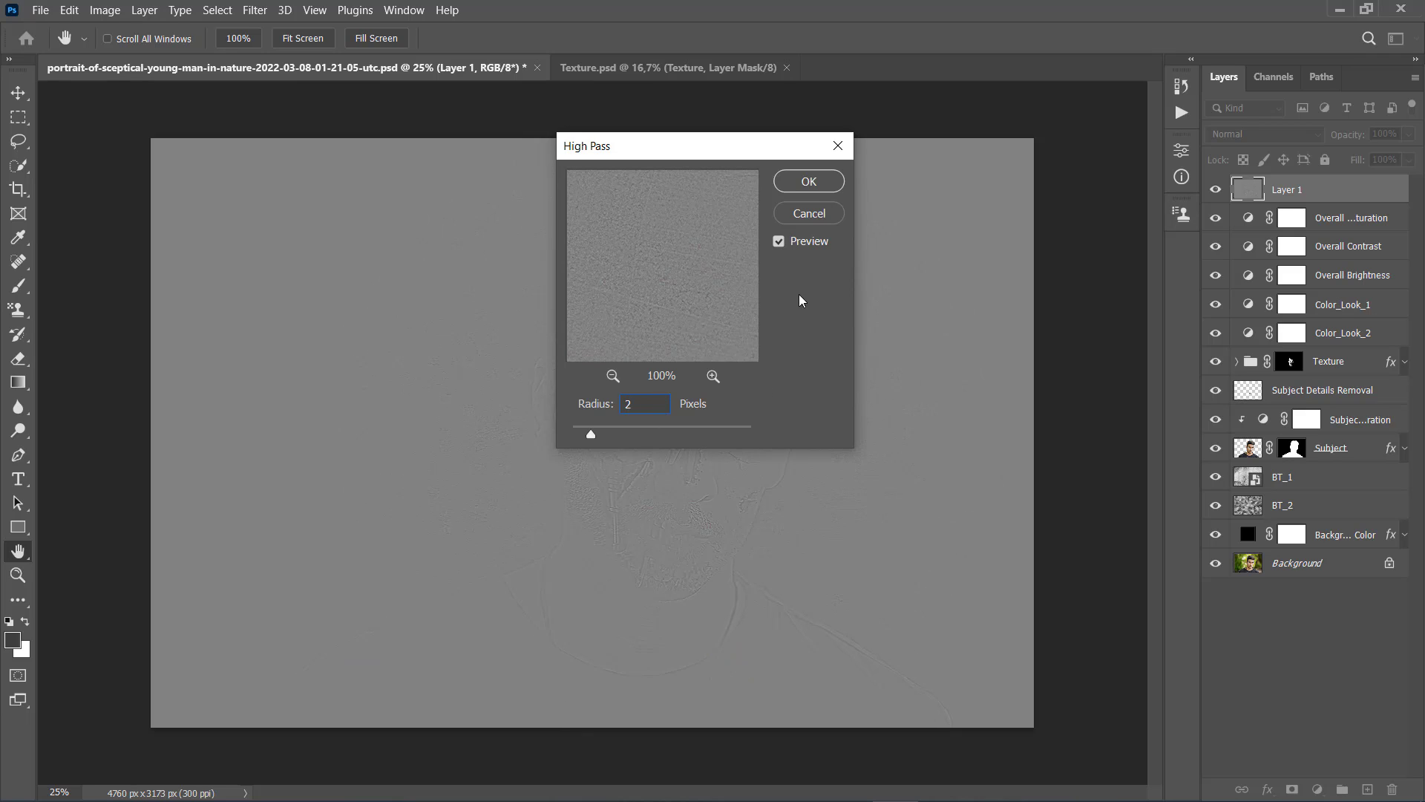
click(809, 182)
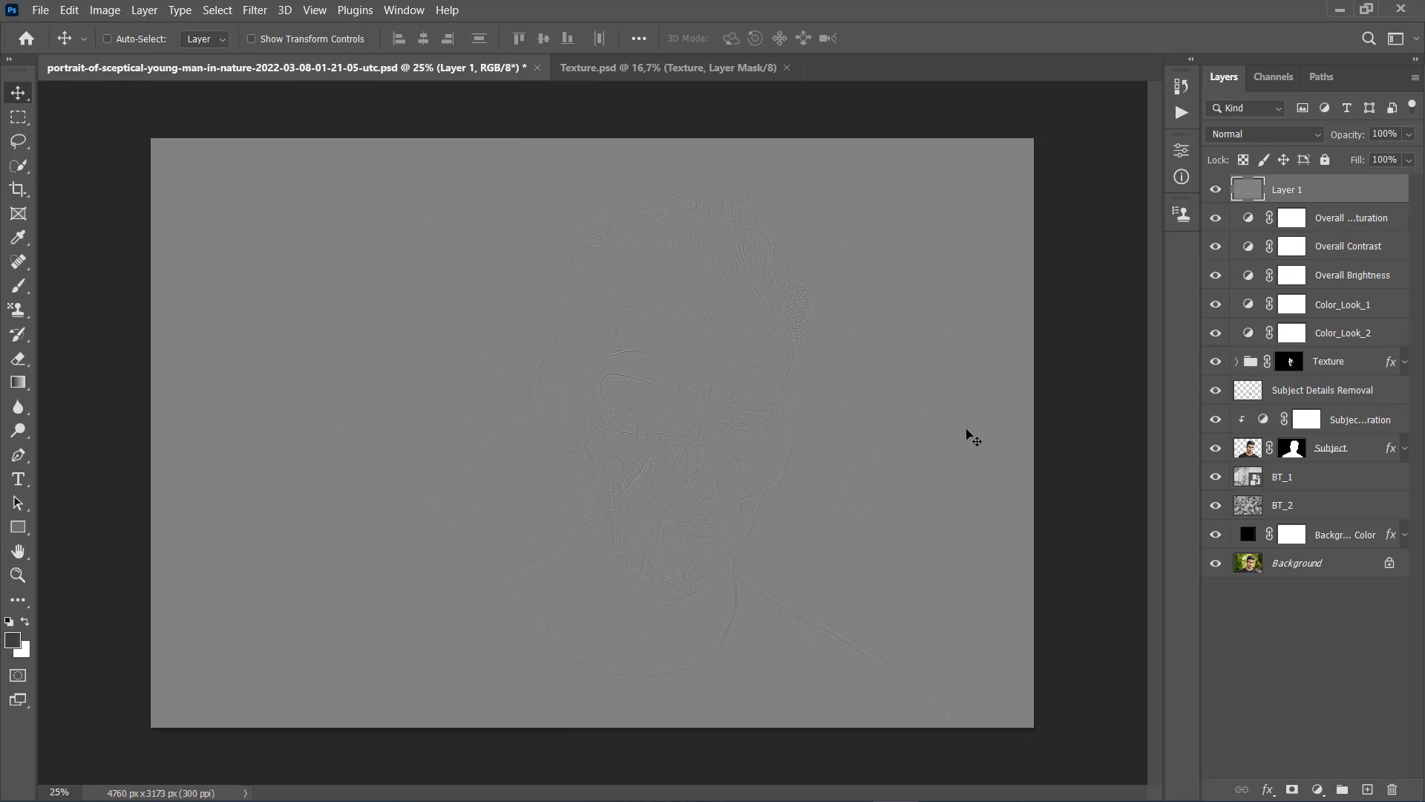
- Set the blend mode of the High Pass layer to Overlay and rename the layer Overall Sharpening
key(ctrl)
click(1258, 135)
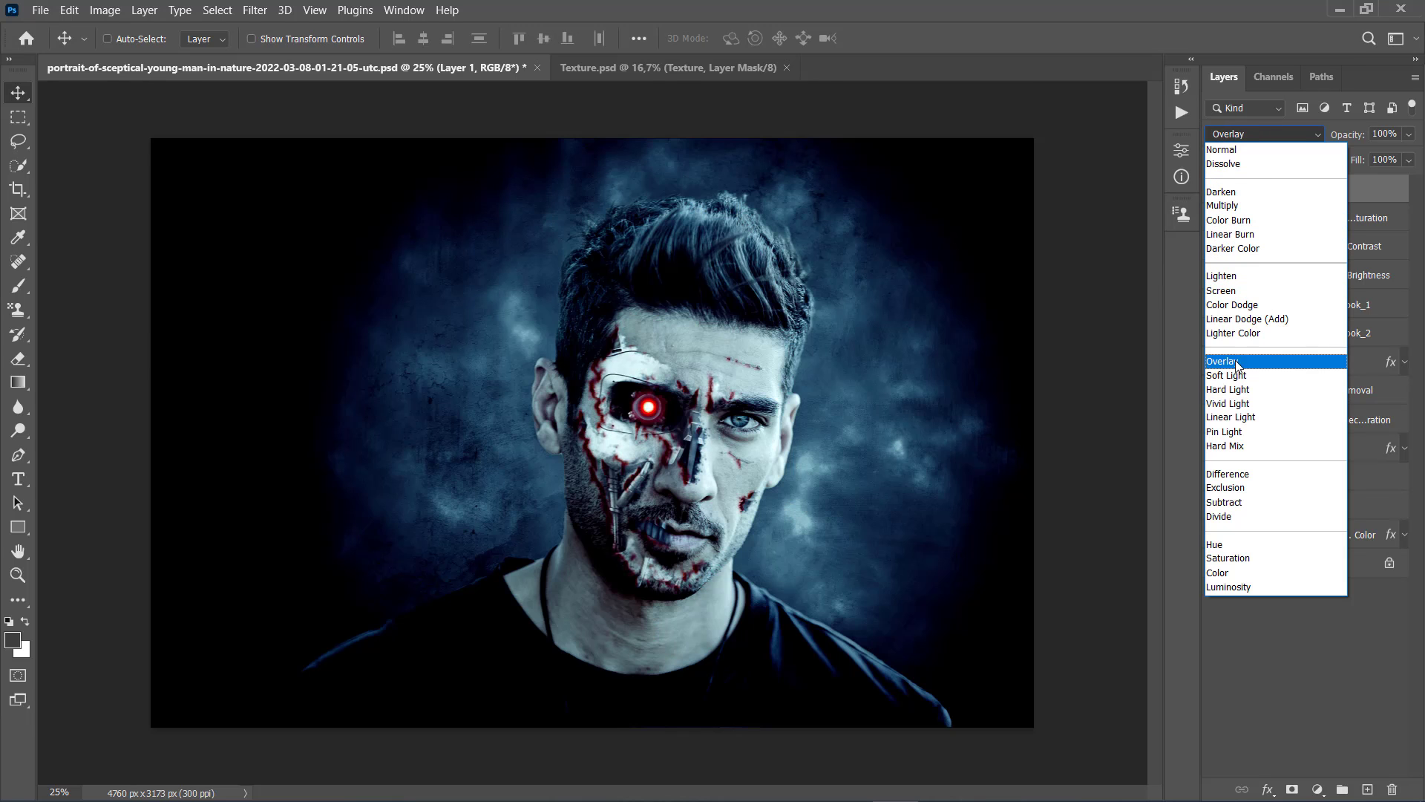
click(1262, 360)
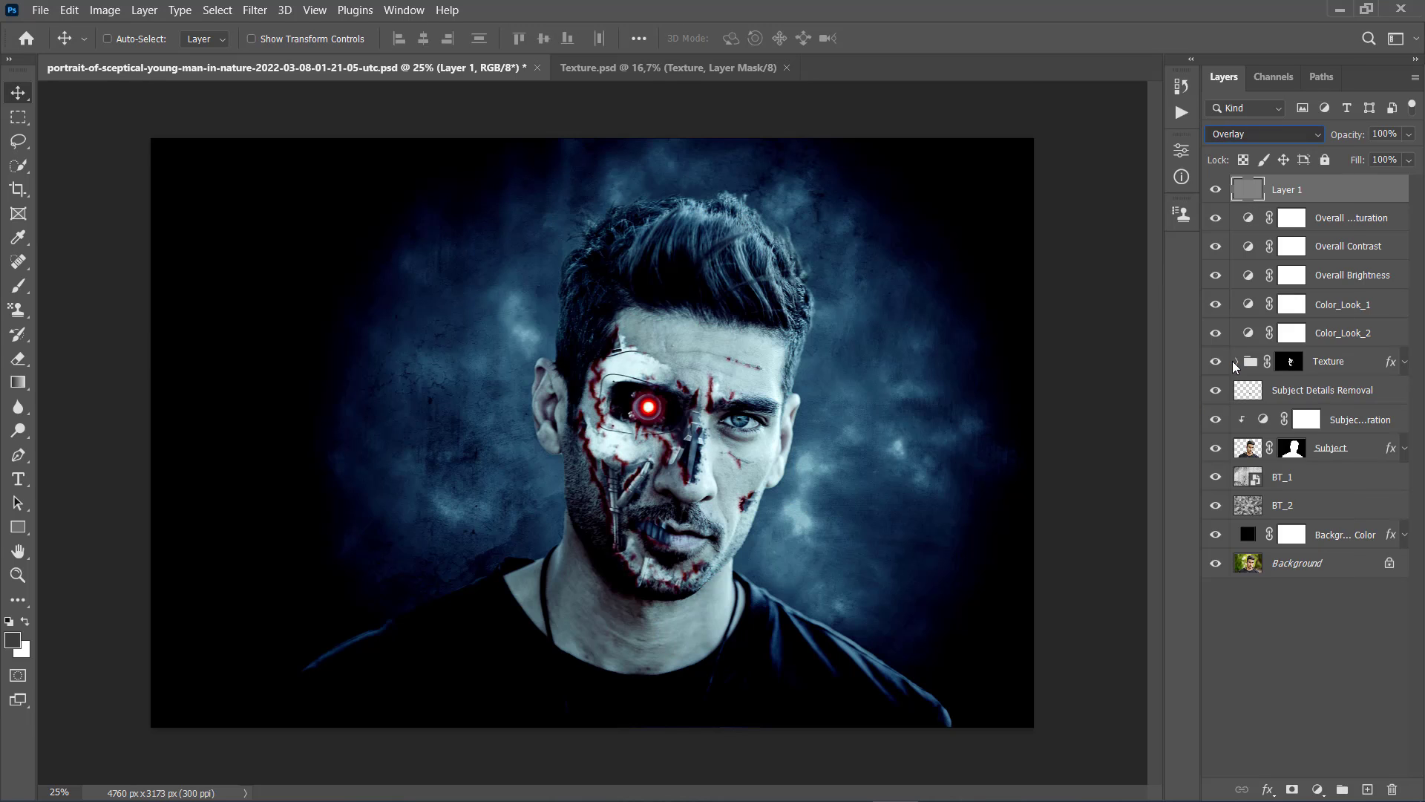
double_click(1287, 191)
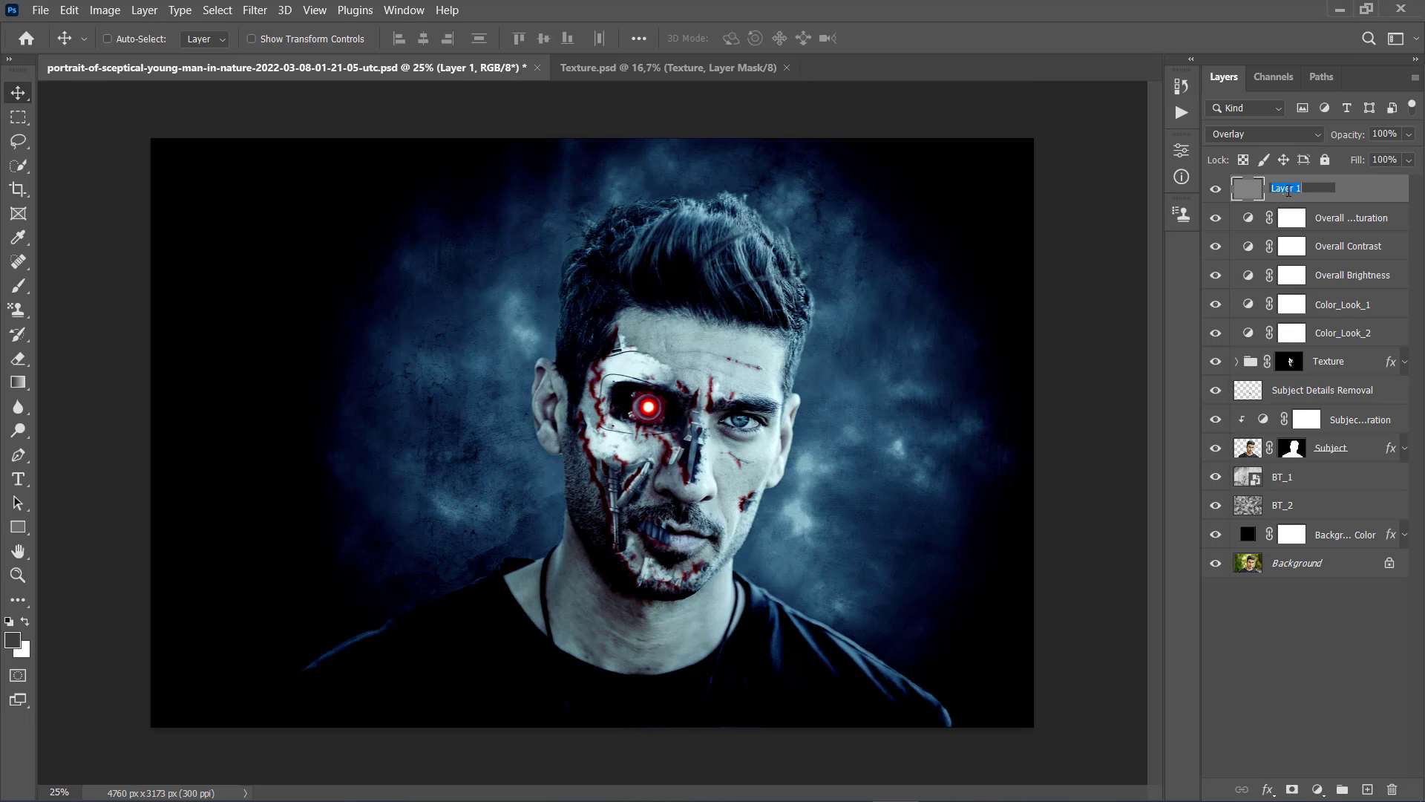
text(Overall Sharpening)
key(Return)
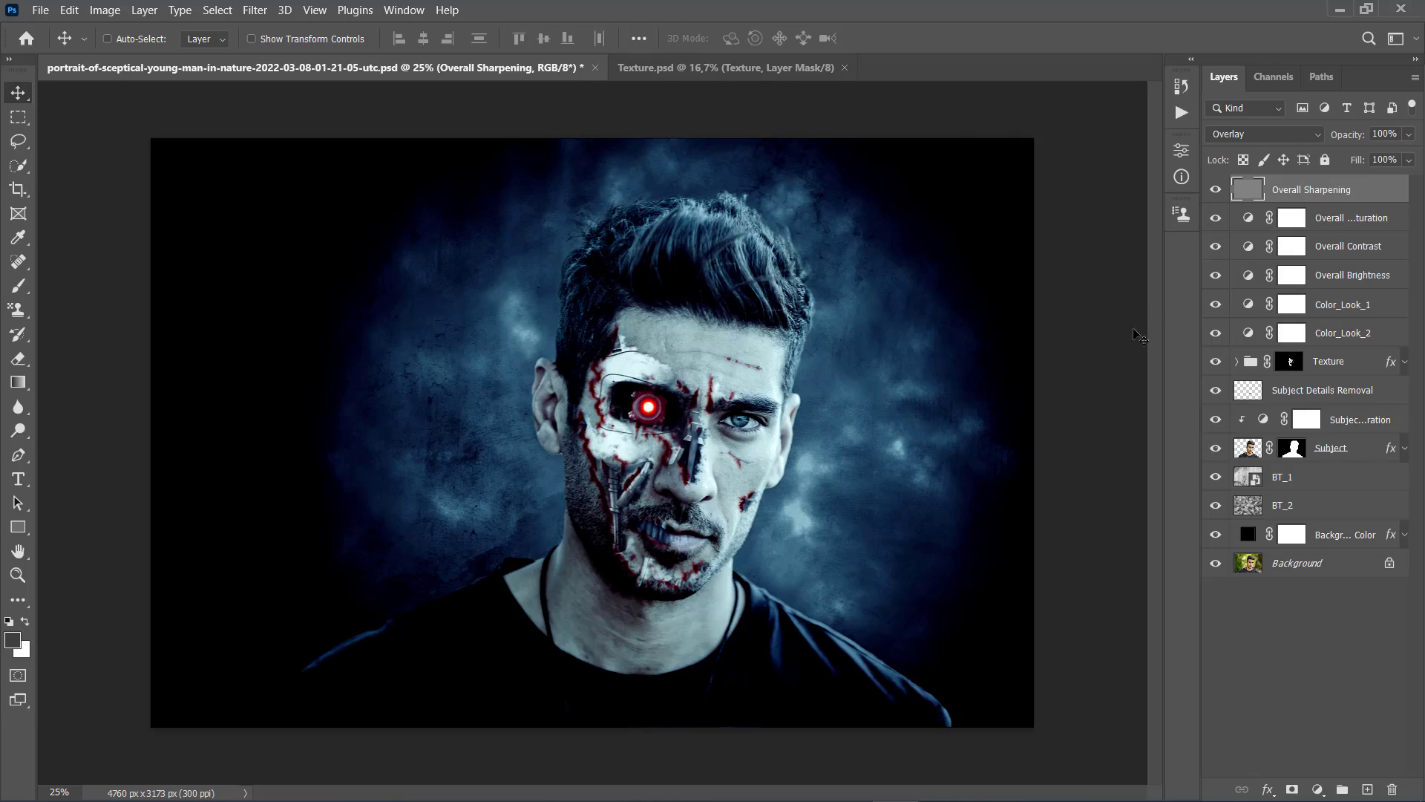